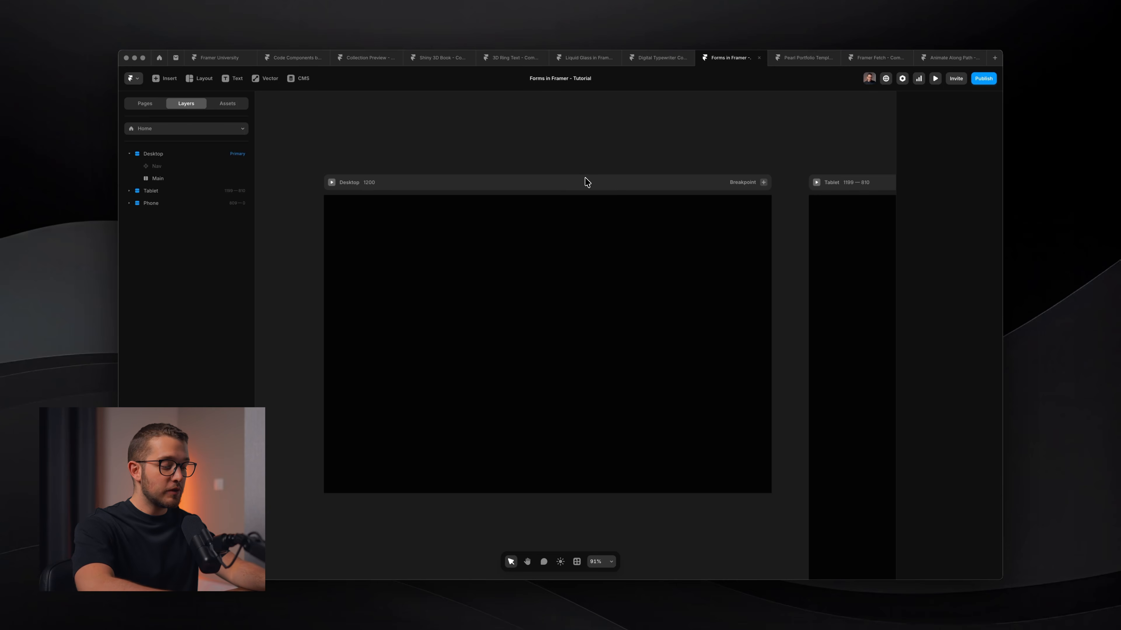
Place a Form Builder form from the insert panel centred on the Desktop page and select its Main stack.
key(i)
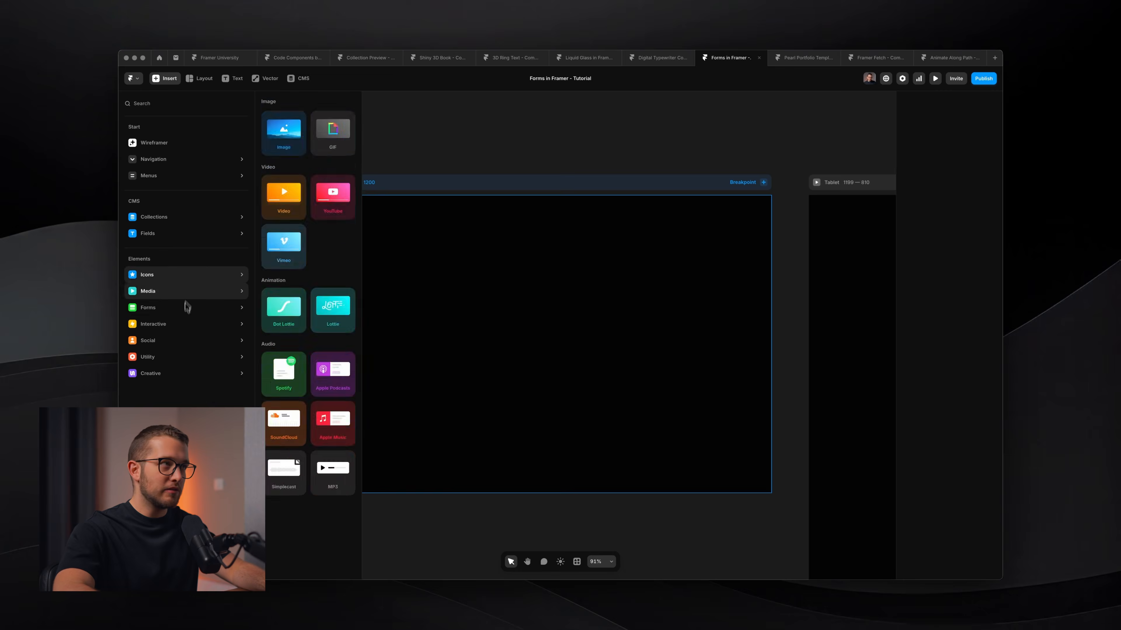
click(419, 113)
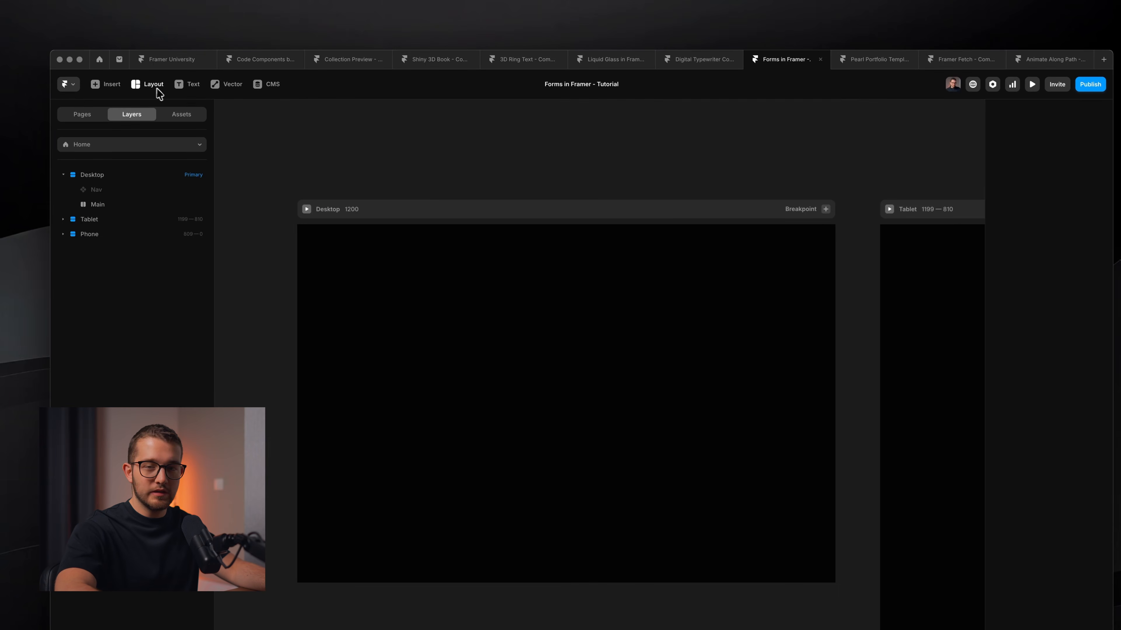
click(116, 90)
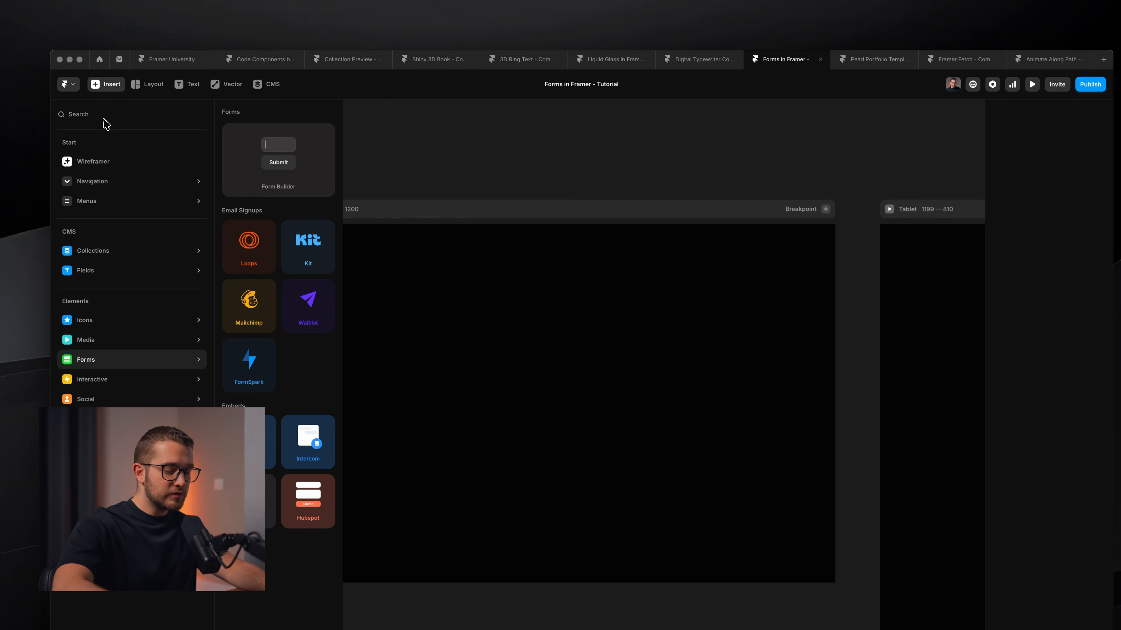
text(from)
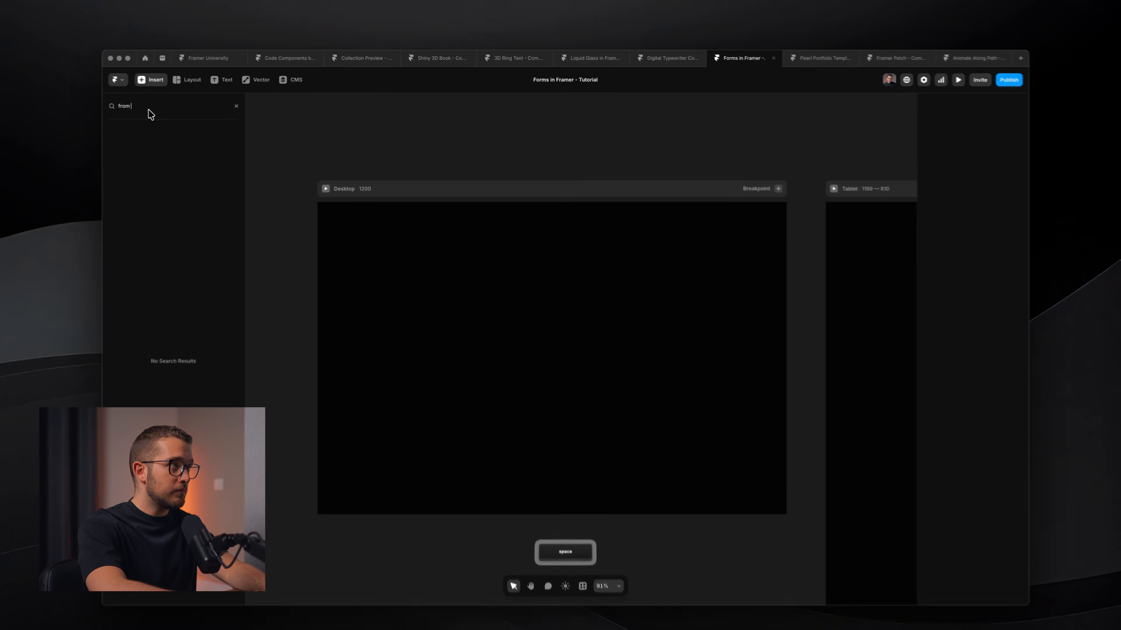
key(BackSpace)
key(super+BackSpace)
text(form)
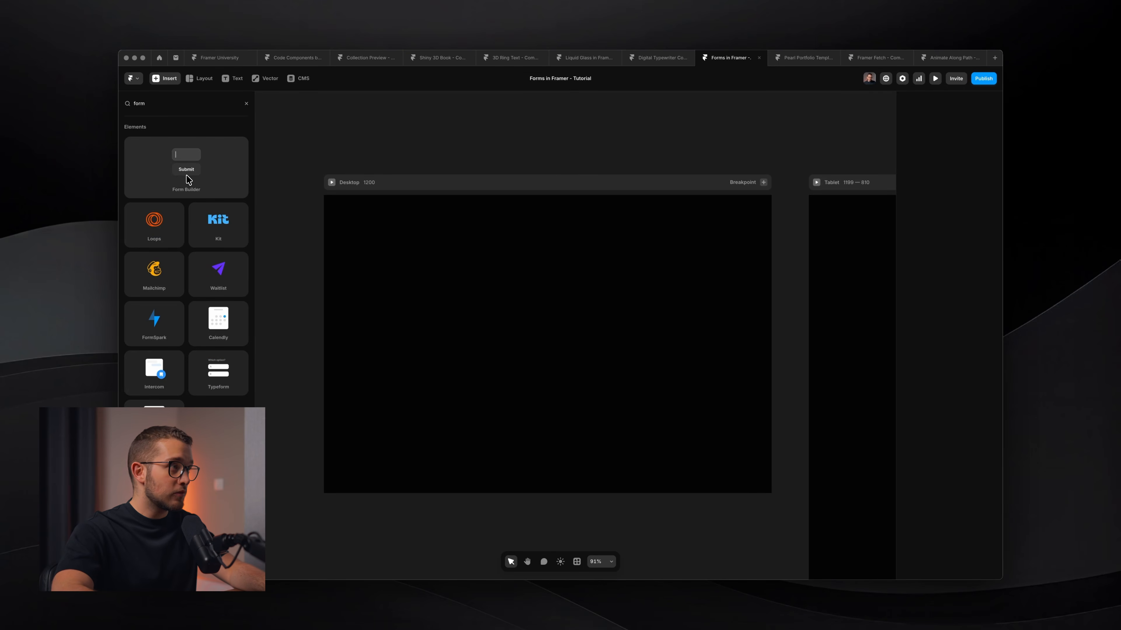
drag(183, 179, 510, 292)
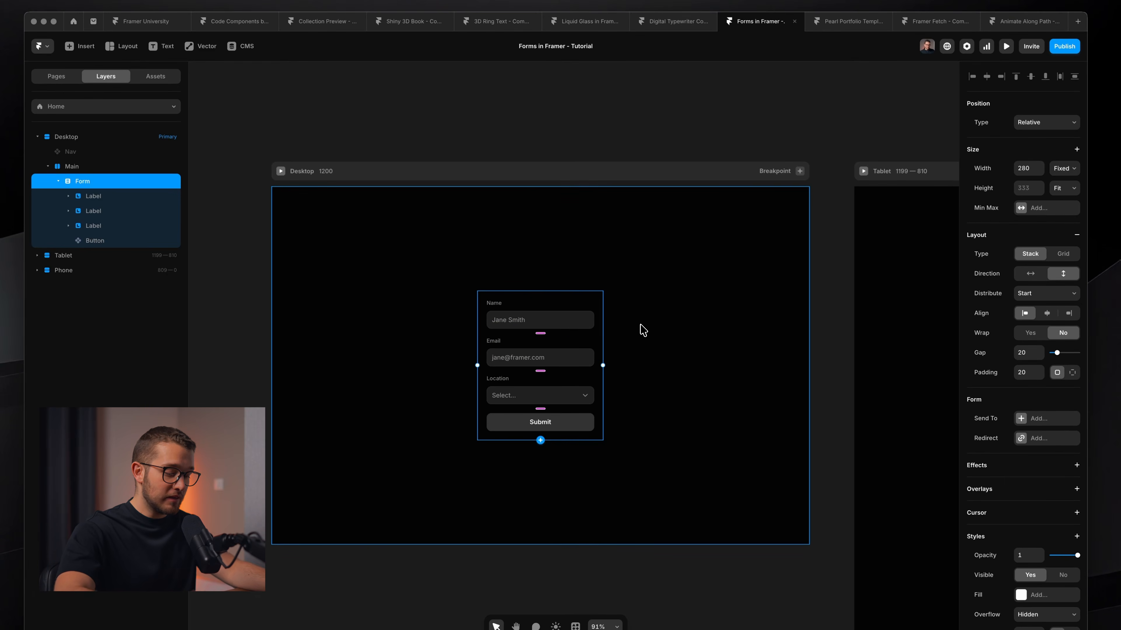
click(605, 237)
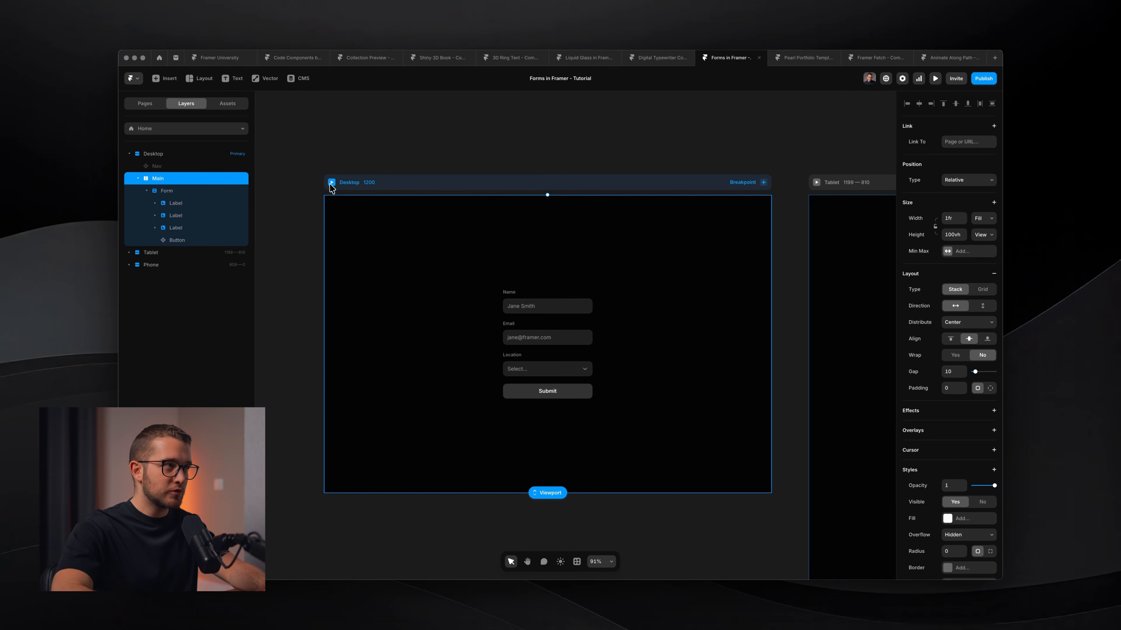
click(332, 183)
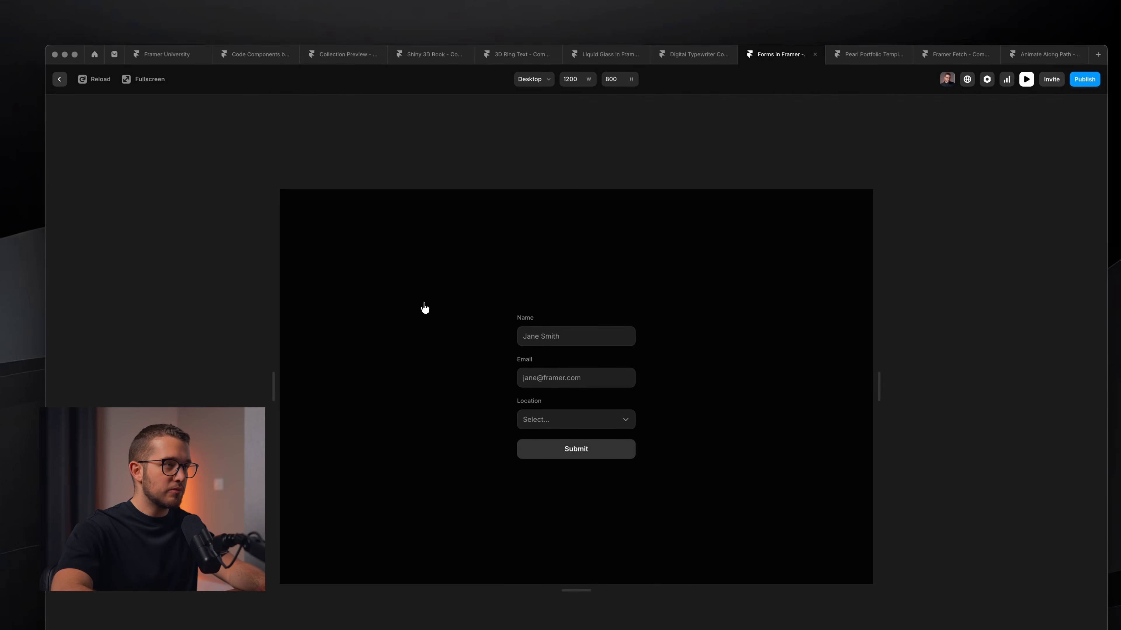
click(152, 80)
click(560, 324)
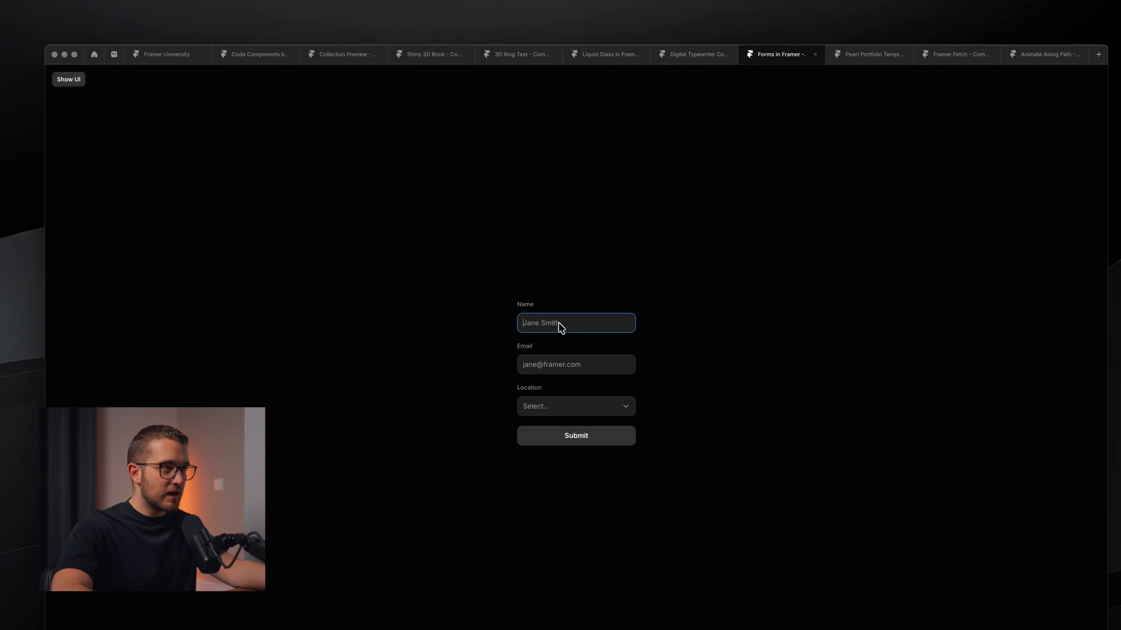
key(Tab)
key(Tab)
click(558, 324)
text(asd)
click(554, 361)
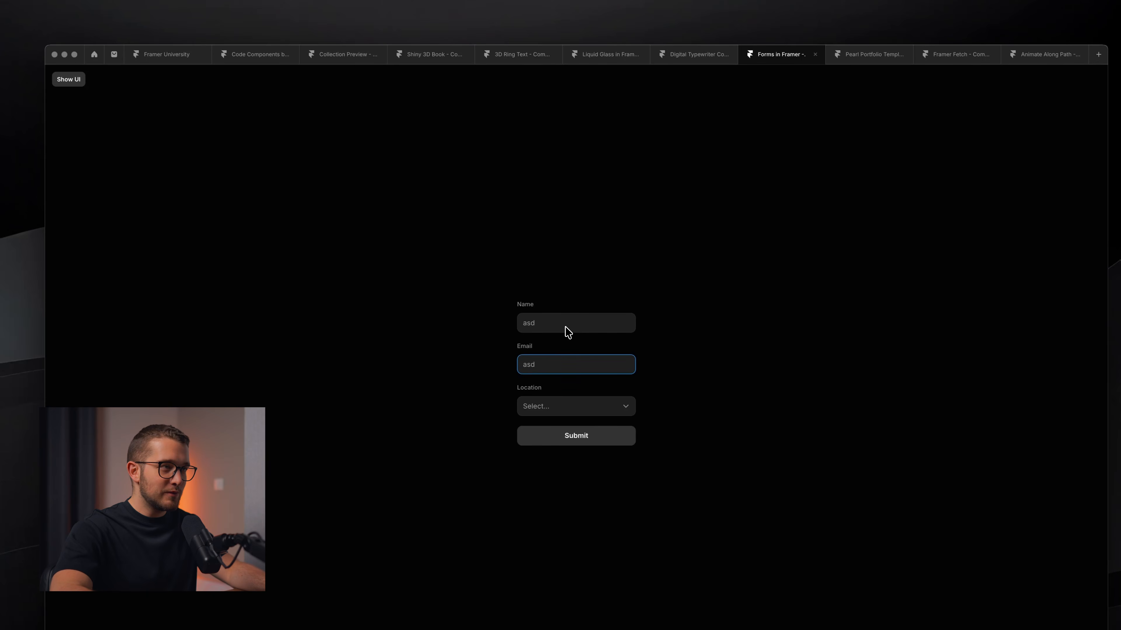
key(Escape)
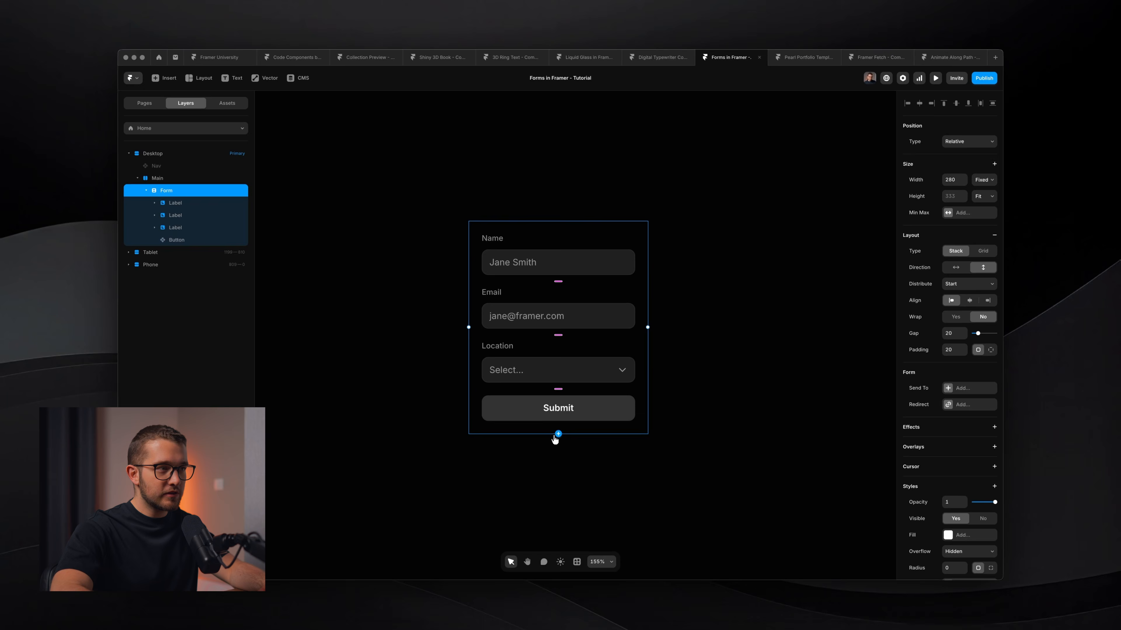
click(558, 434)
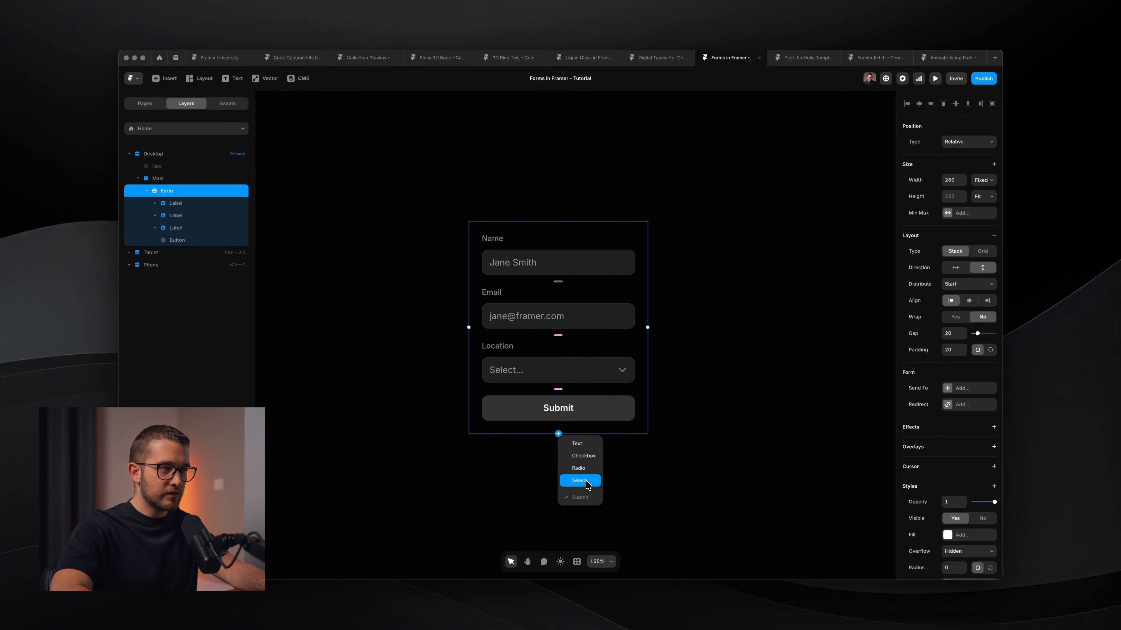
super+click(549, 256)
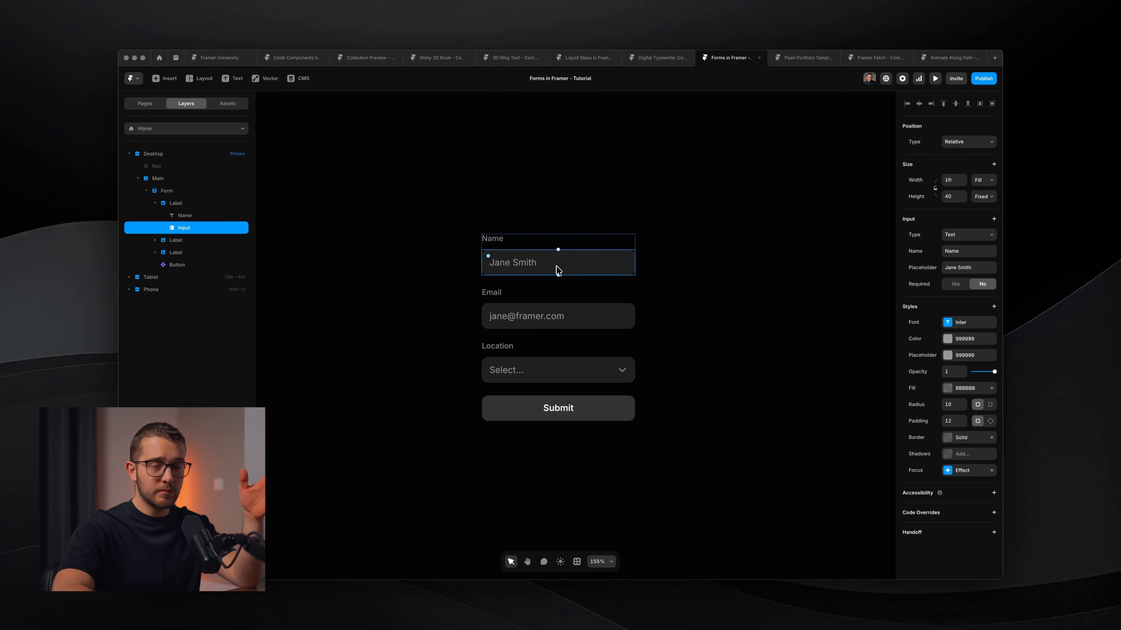
click(968, 239)
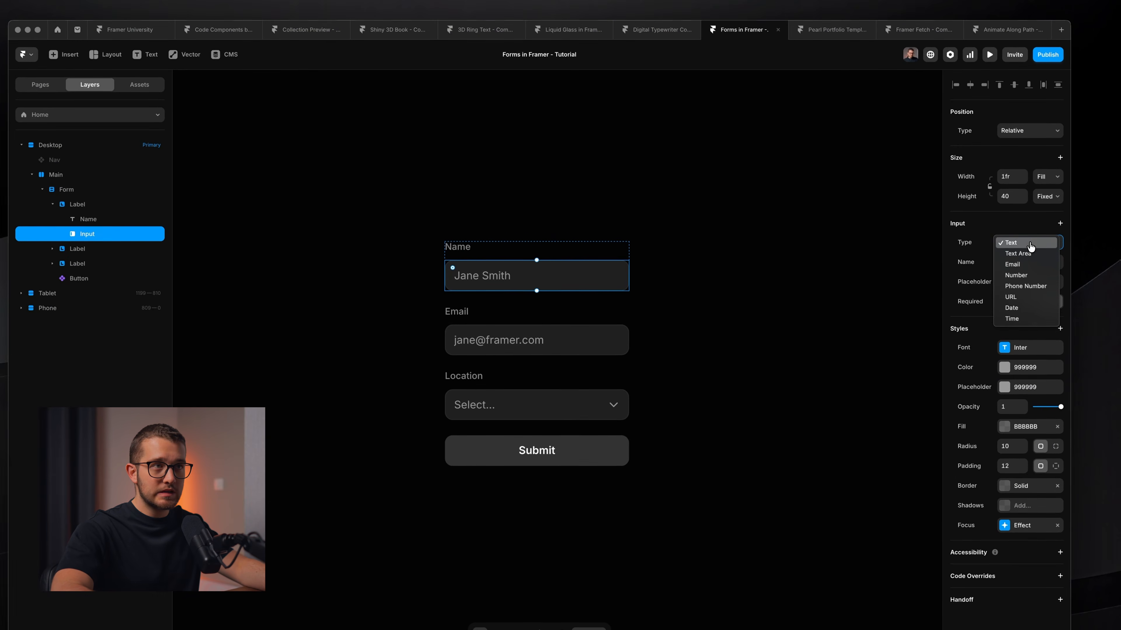
click(968, 239)
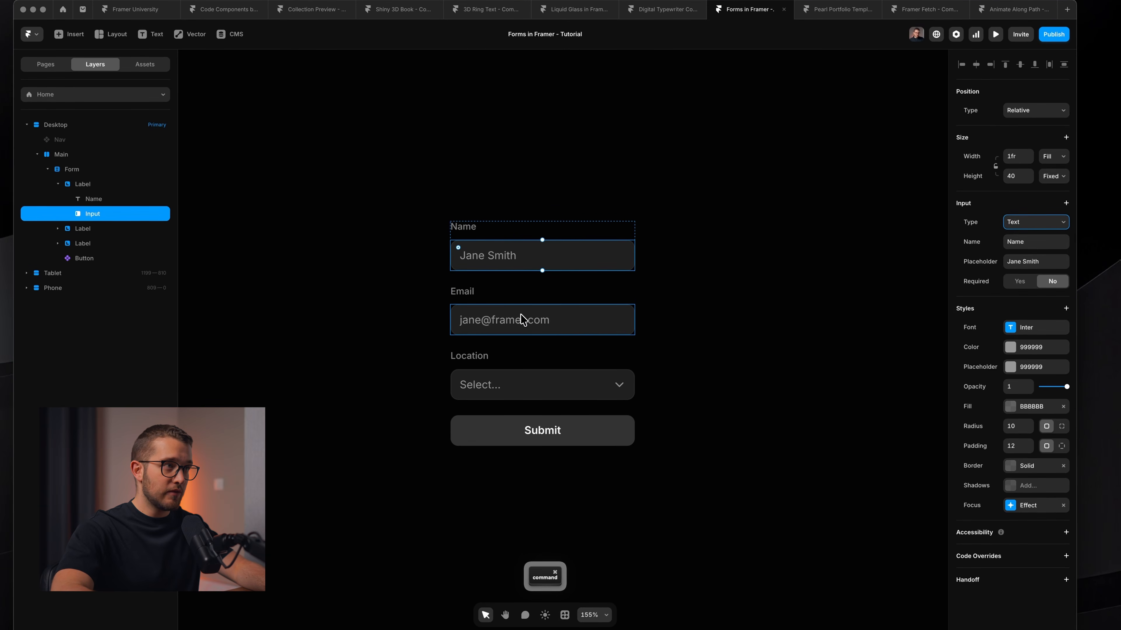
click(520, 313)
click(1030, 223)
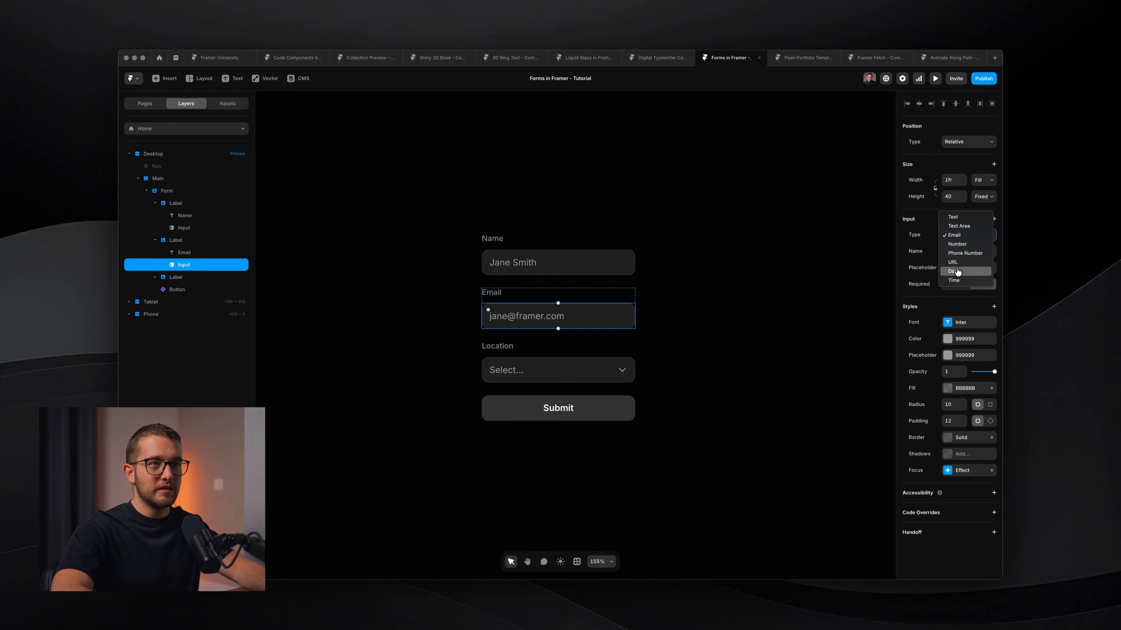
click(921, 247)
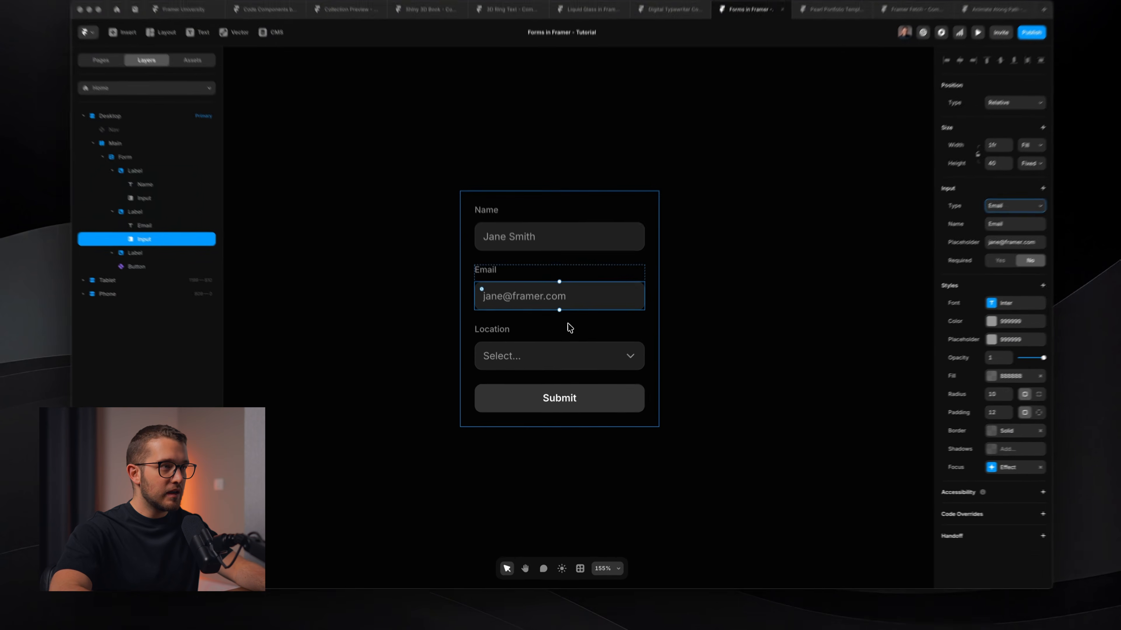
Add a Subscribe to Newsletter checkbox to the form and test ticking it in preview.
click(569, 327)
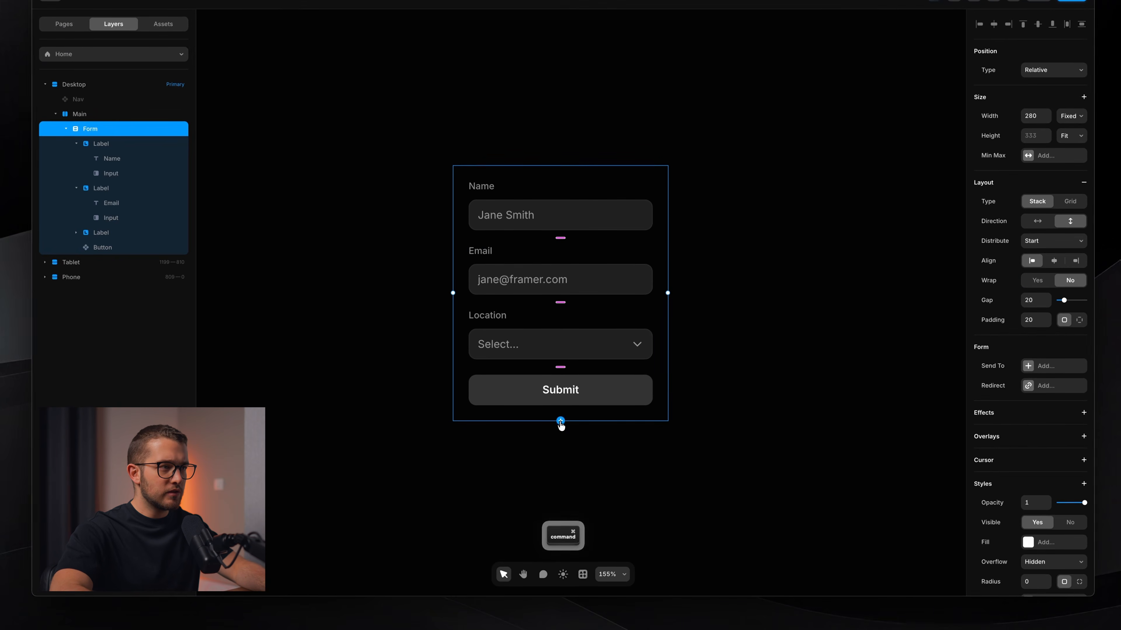
click(559, 426)
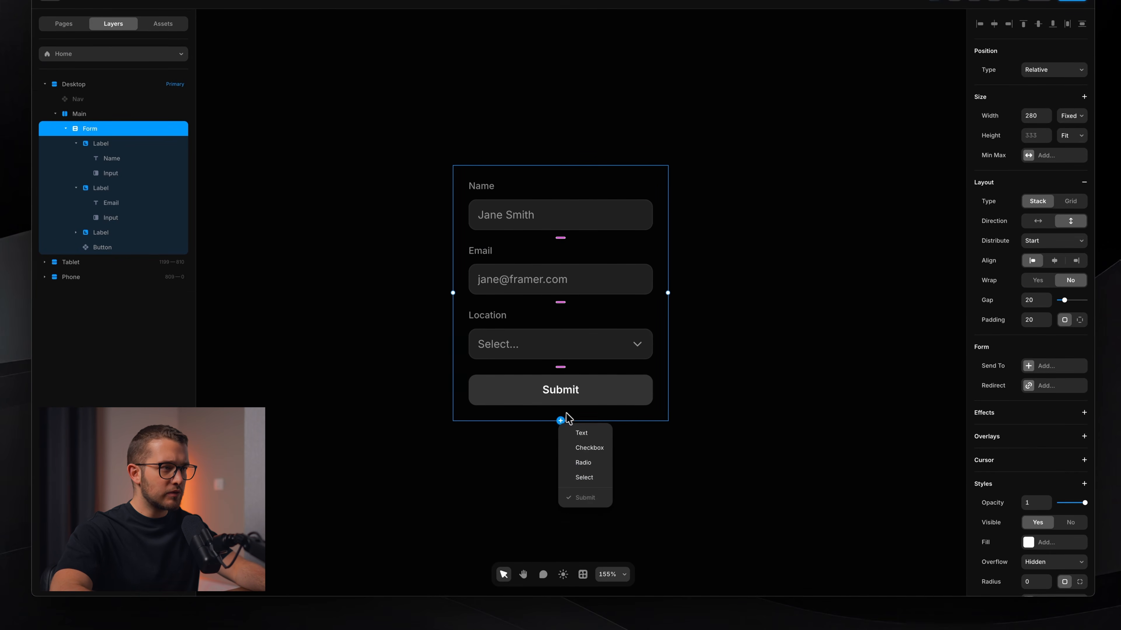
click(588, 448)
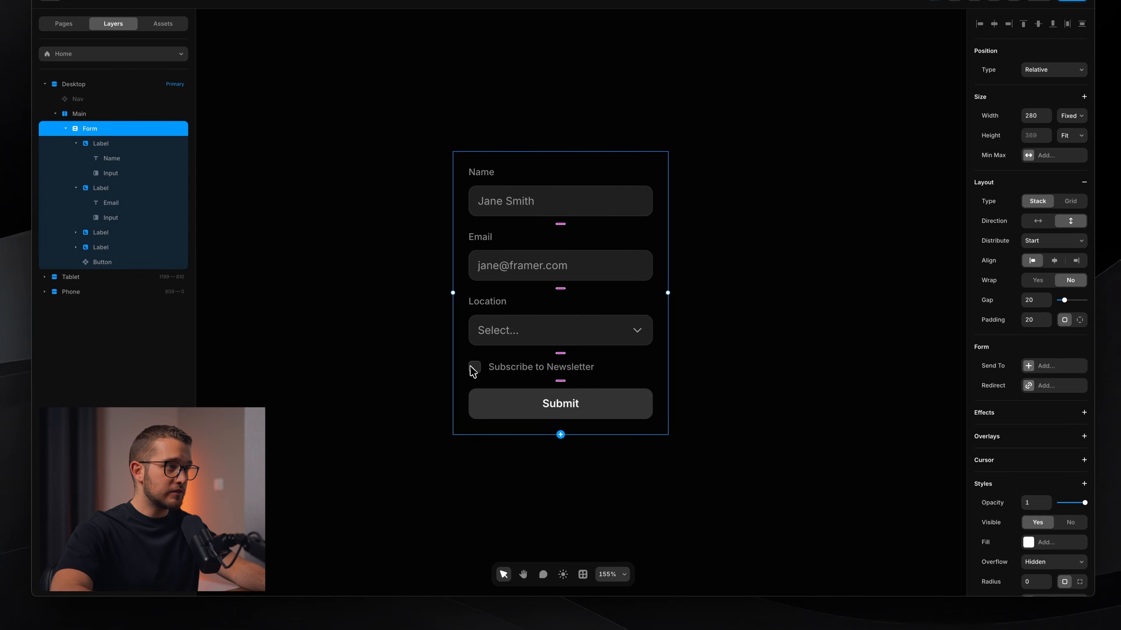
super+click(485, 371)
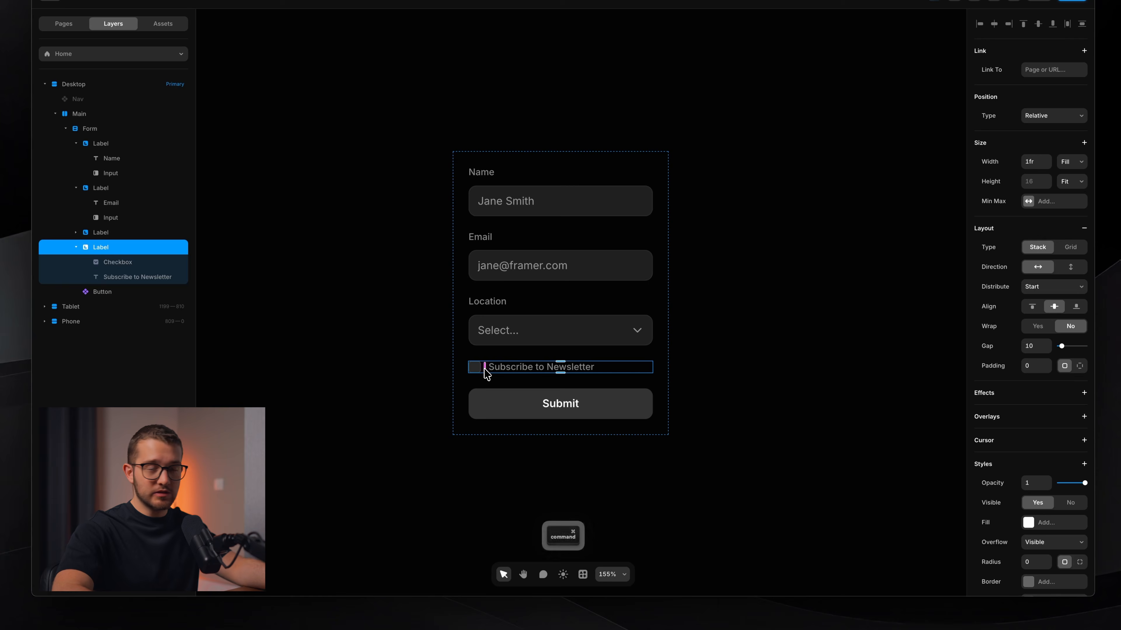
key(super+p)
click(508, 336)
key(Escape)
Add a Radio group with Options 1–3 to the form and preview it.
click(560, 428)
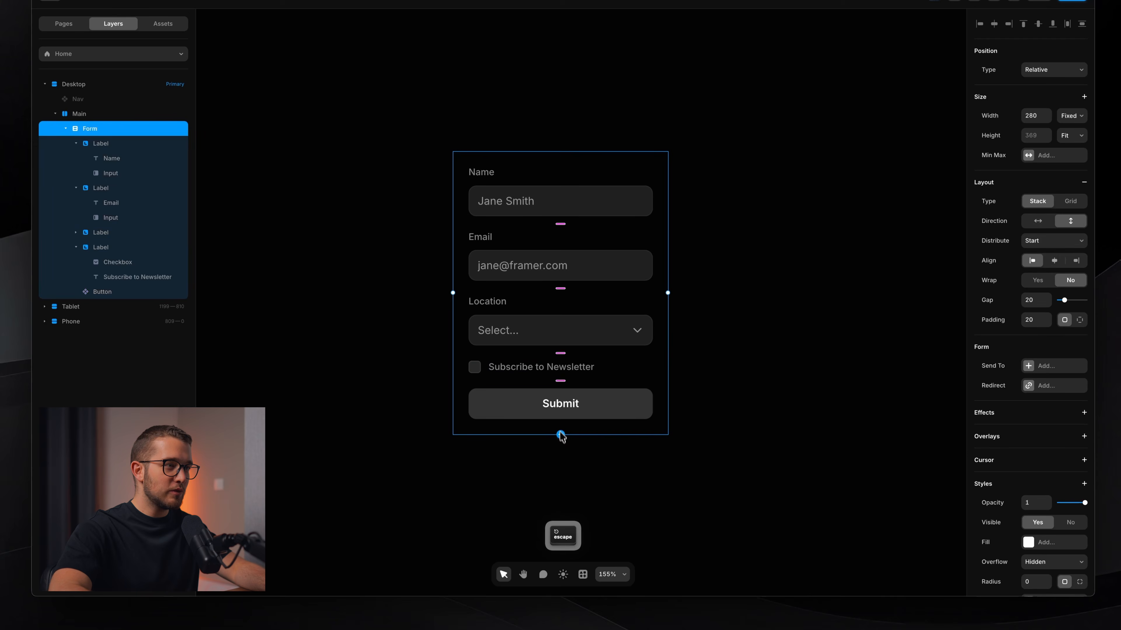
click(560, 435)
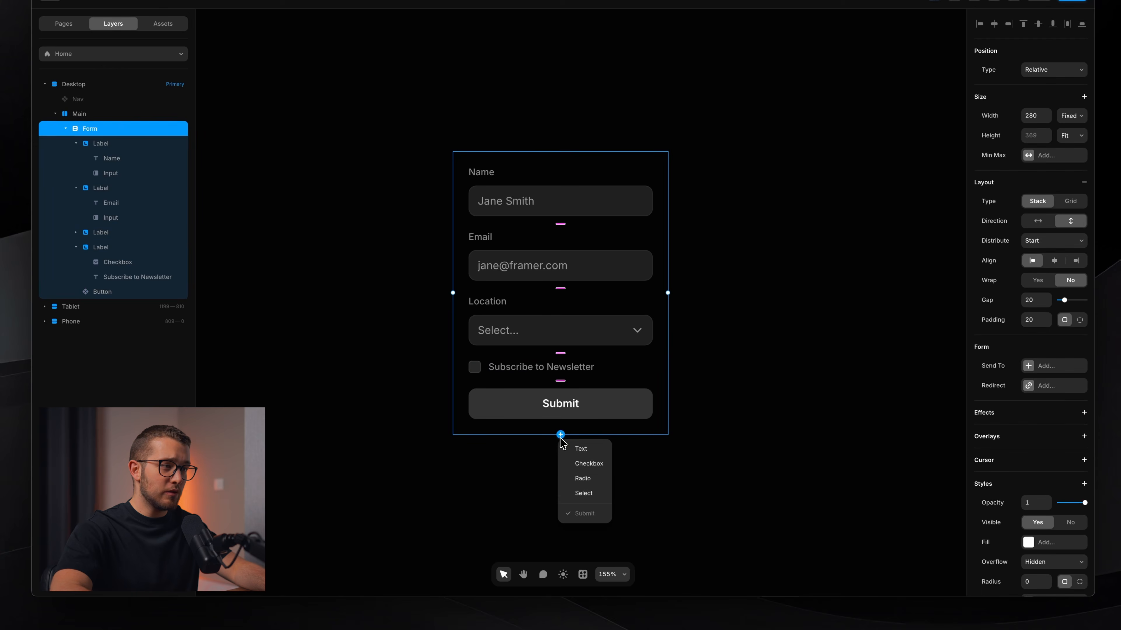
click(583, 480)
key(super+p)
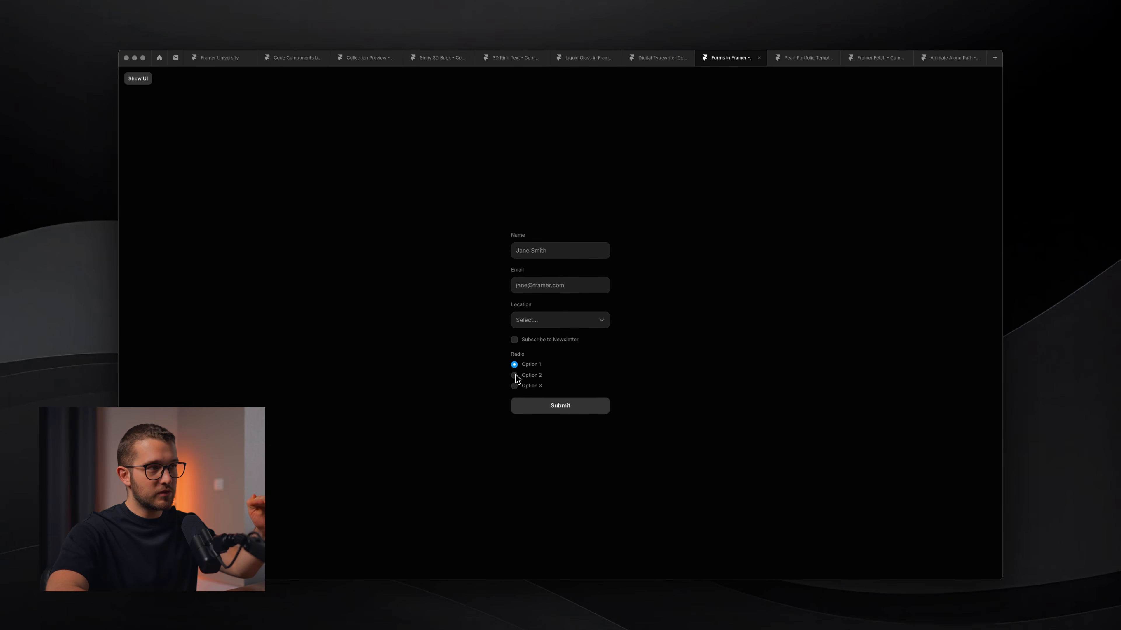
Select Option 2, Option 3, Option 1, then Option 2 in the preview, then return to the editor.
click(515, 377)
click(516, 387)
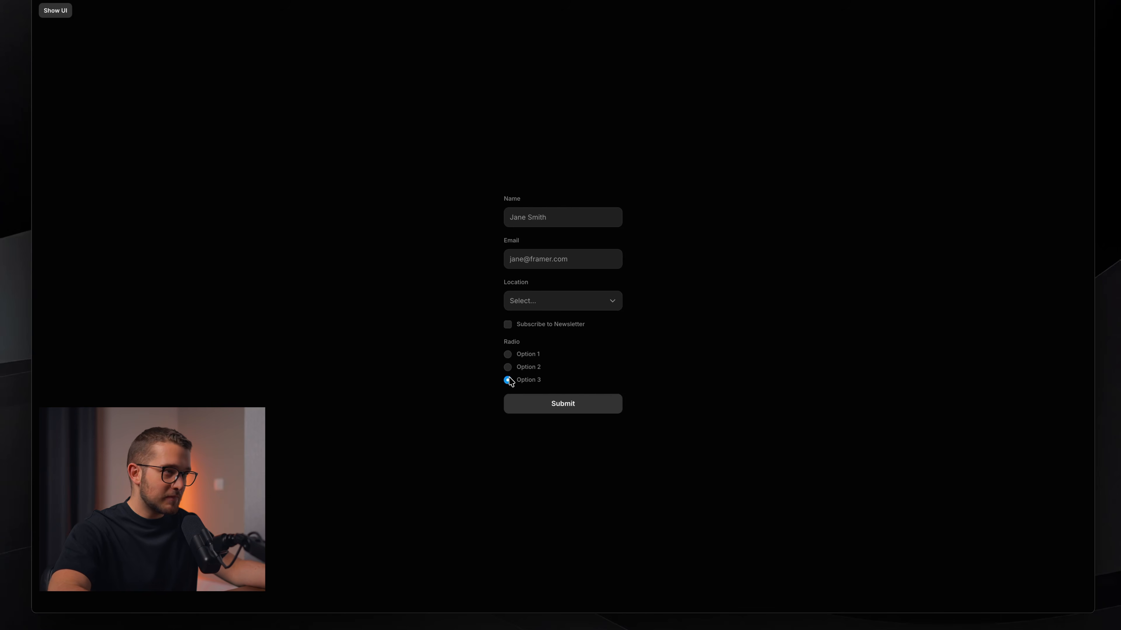
click(508, 355)
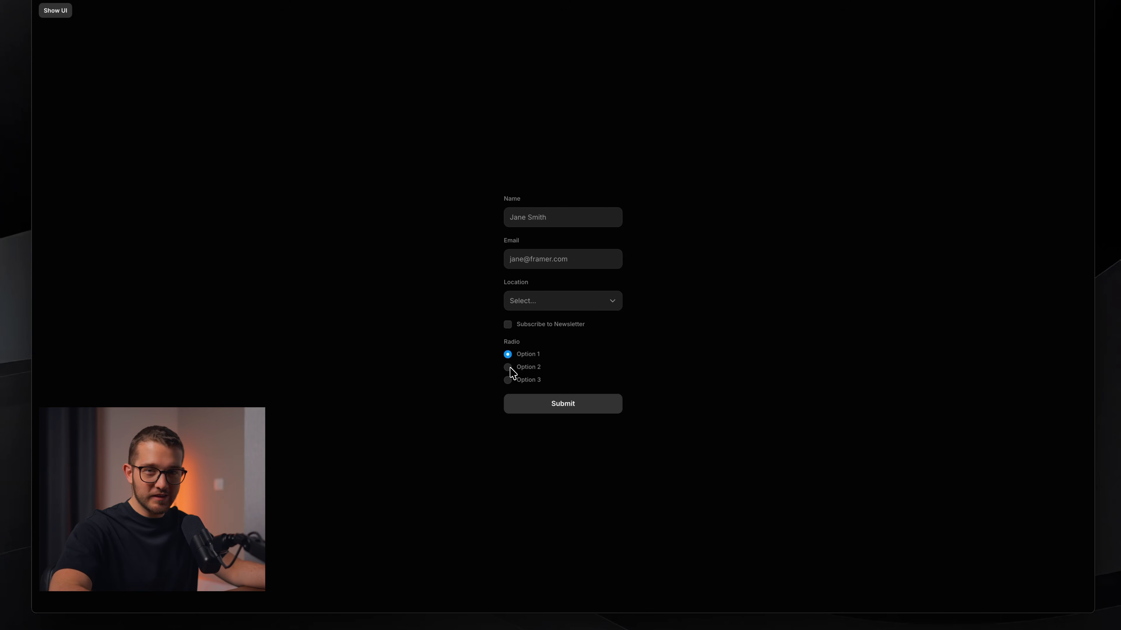
click(508, 368)
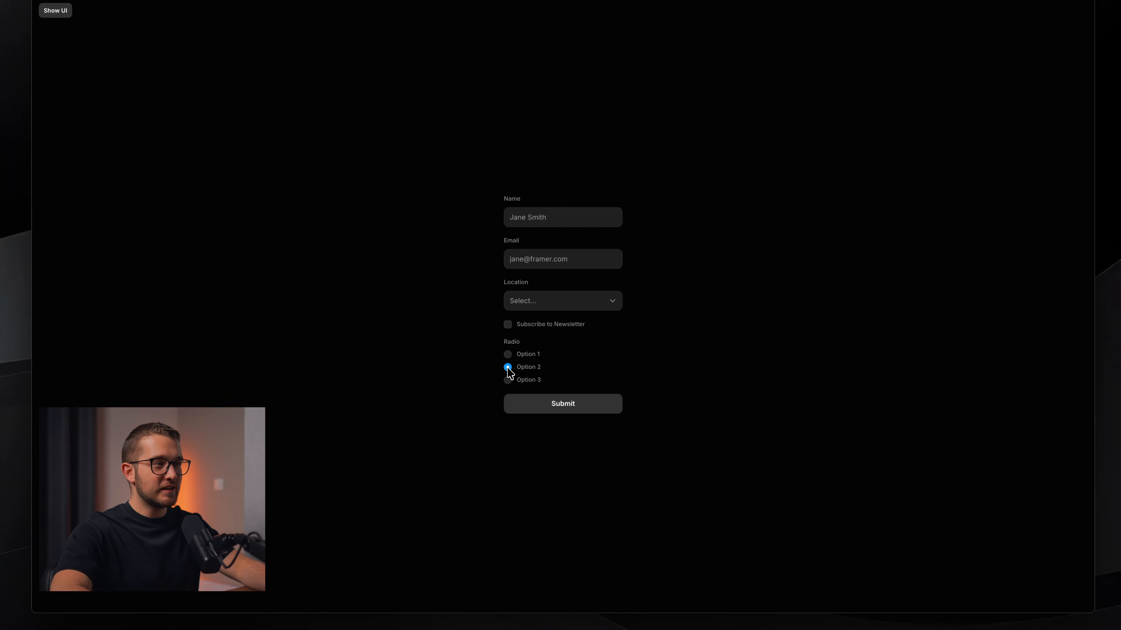
key(Escape)
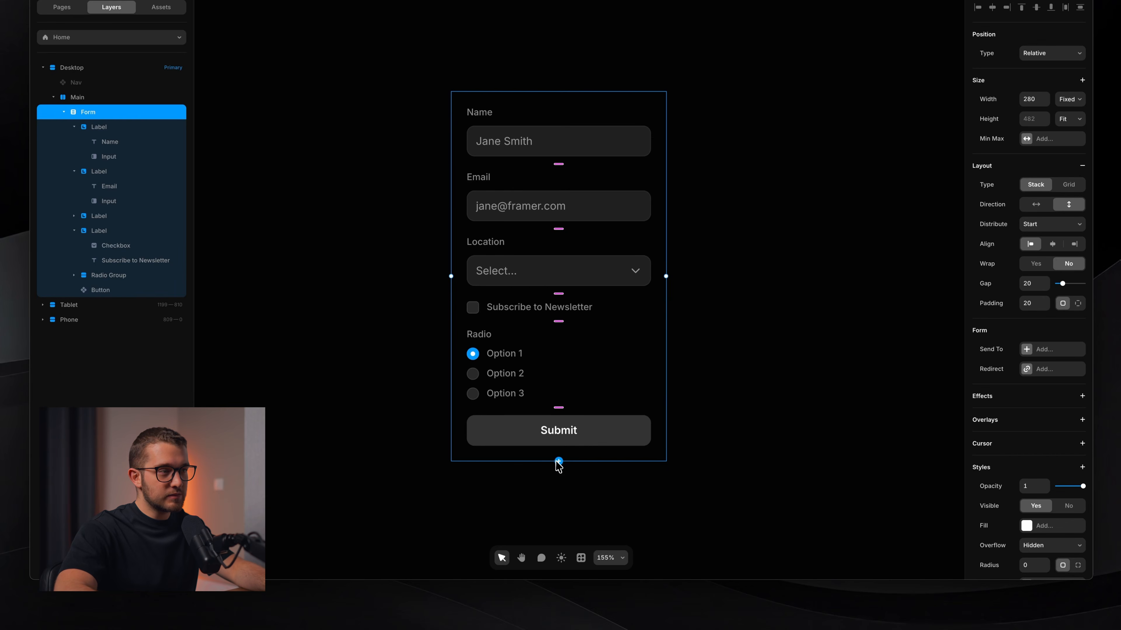
click(558, 461)
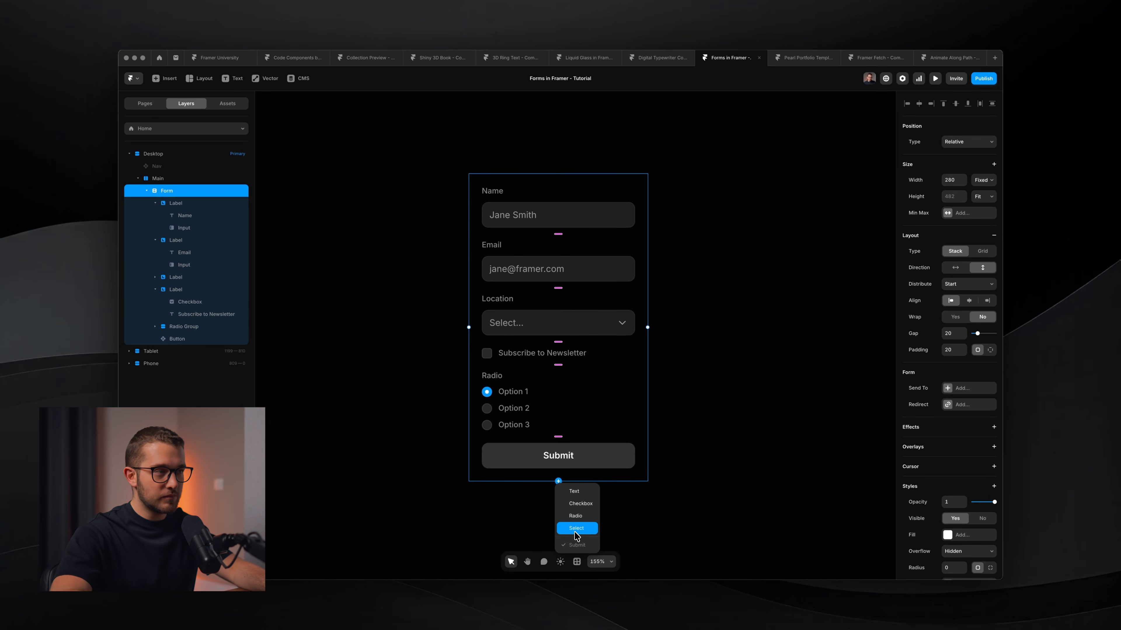
Preview the page and confirm the Location dropdown lists Amsterdam and Barcelona, then exit preview.
super+click(521, 322)
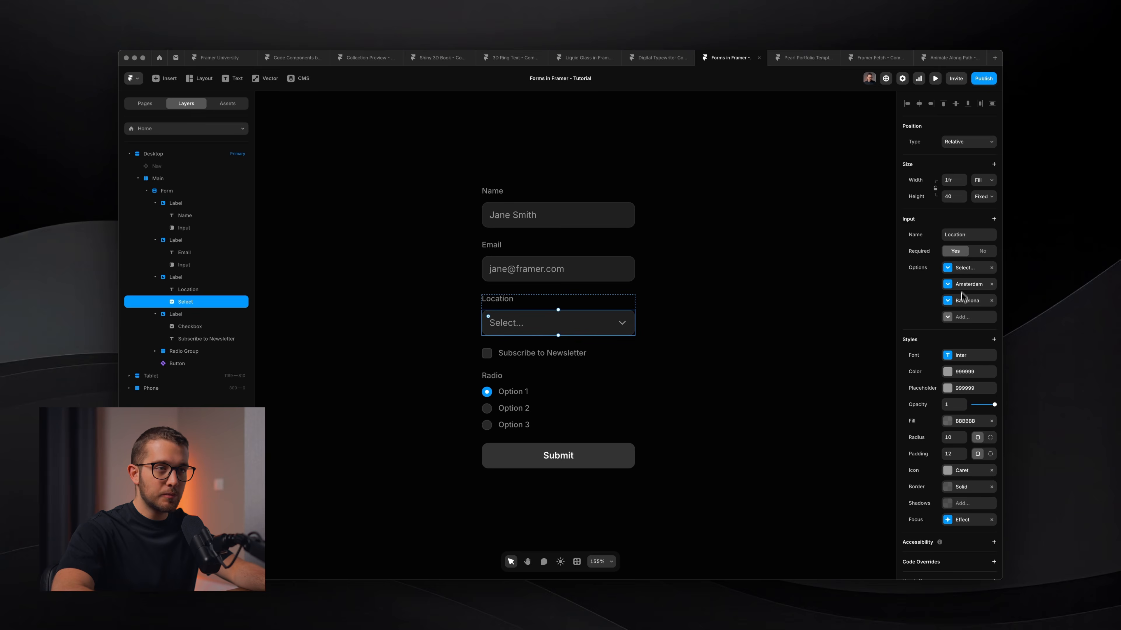
click(798, 344)
key(super+p)
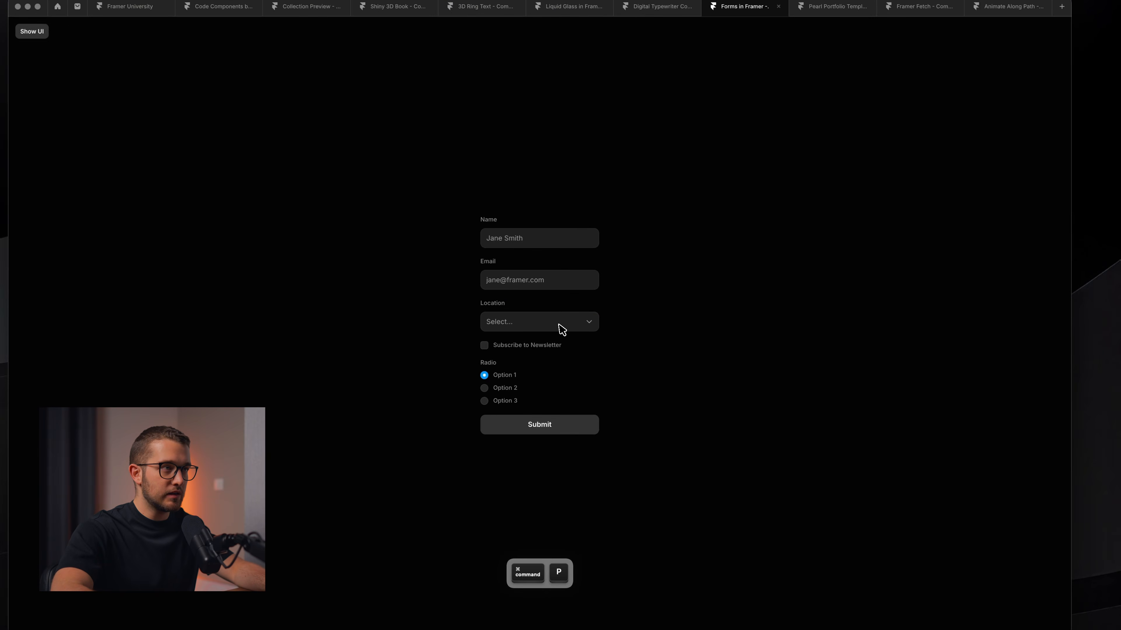
click(561, 329)
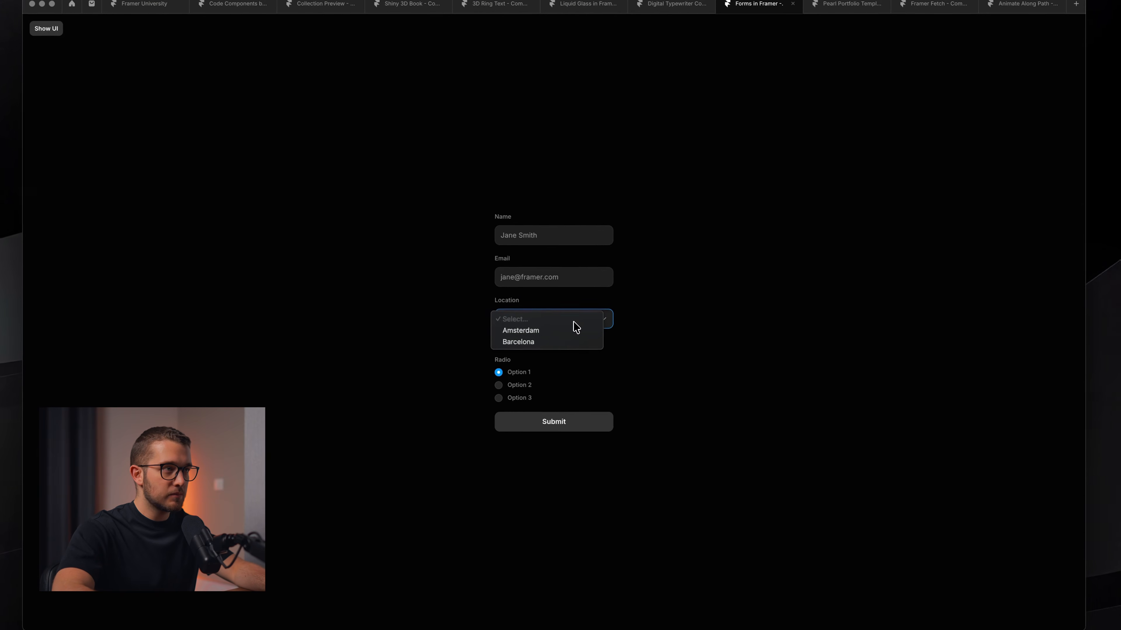
click(641, 333)
key(Escape)
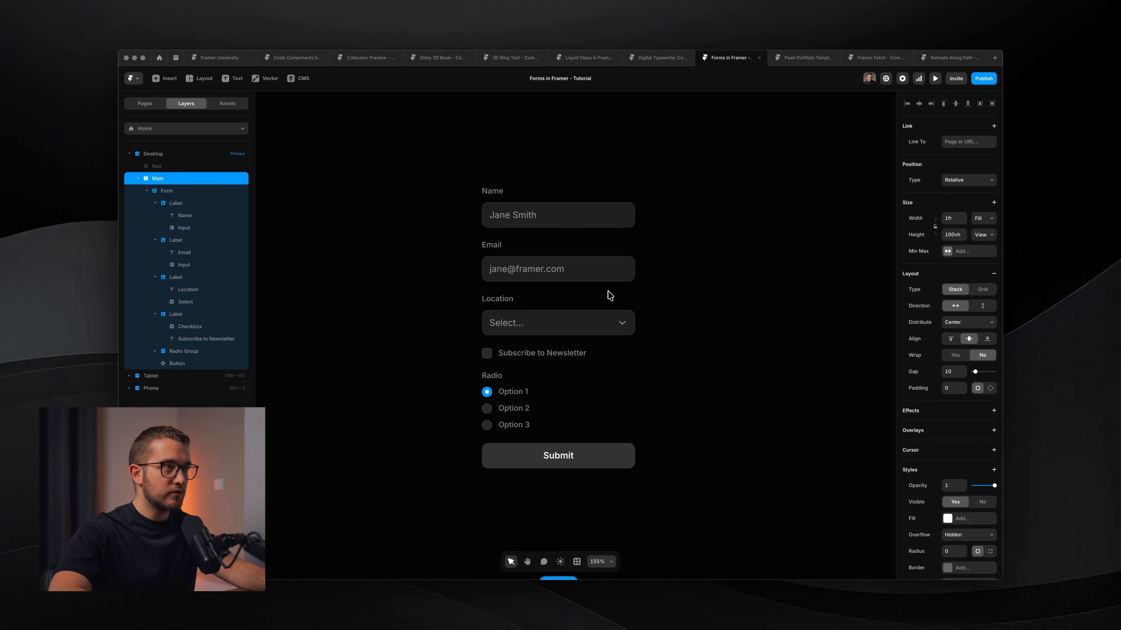
Select the Form in Layers and collapse the first two Label groups' children.
click(533, 218)
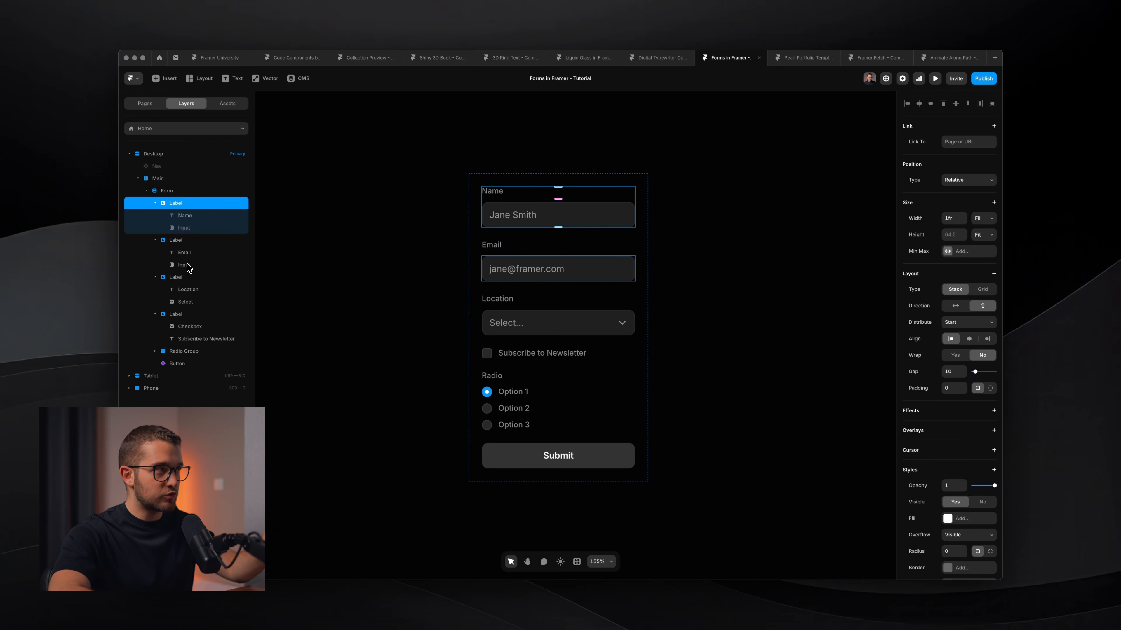
click(172, 190)
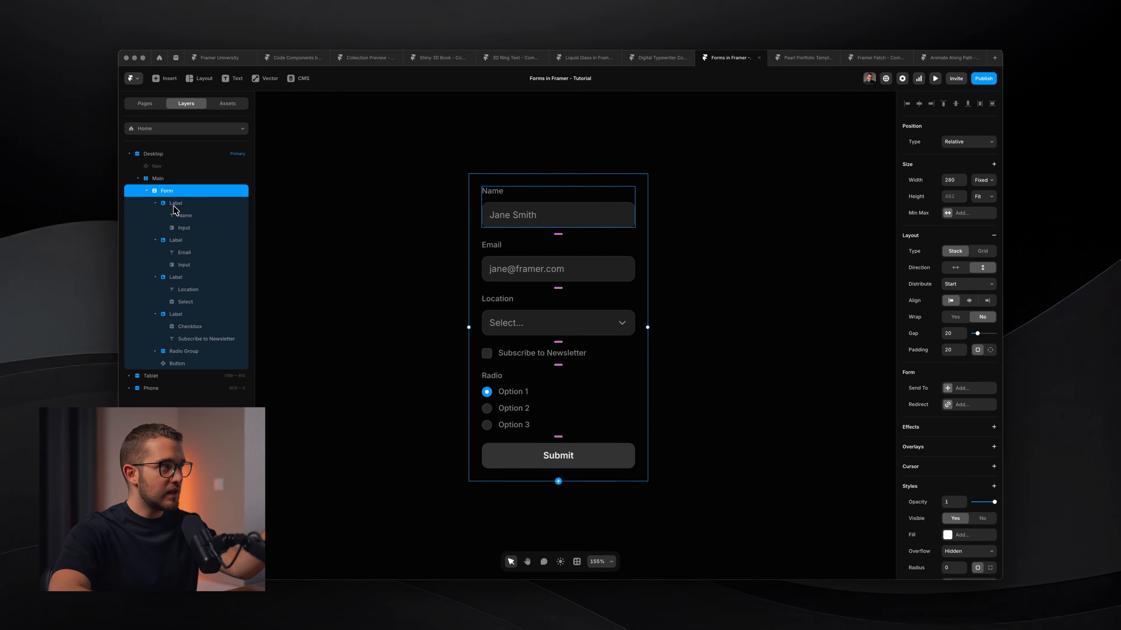
click(175, 204)
click(155, 204)
click(155, 215)
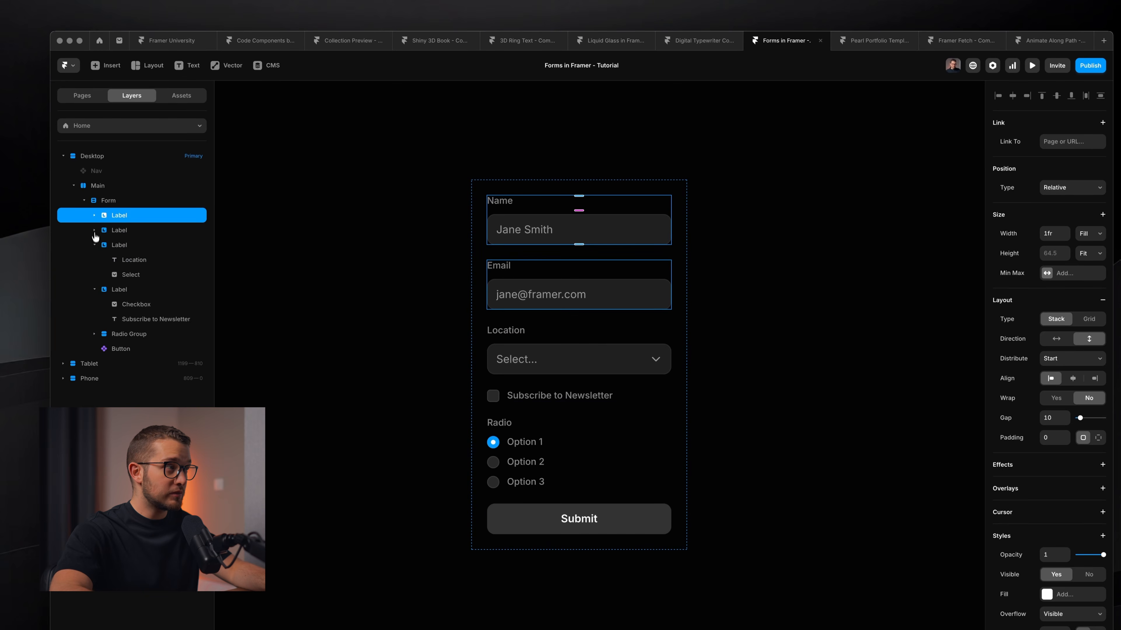
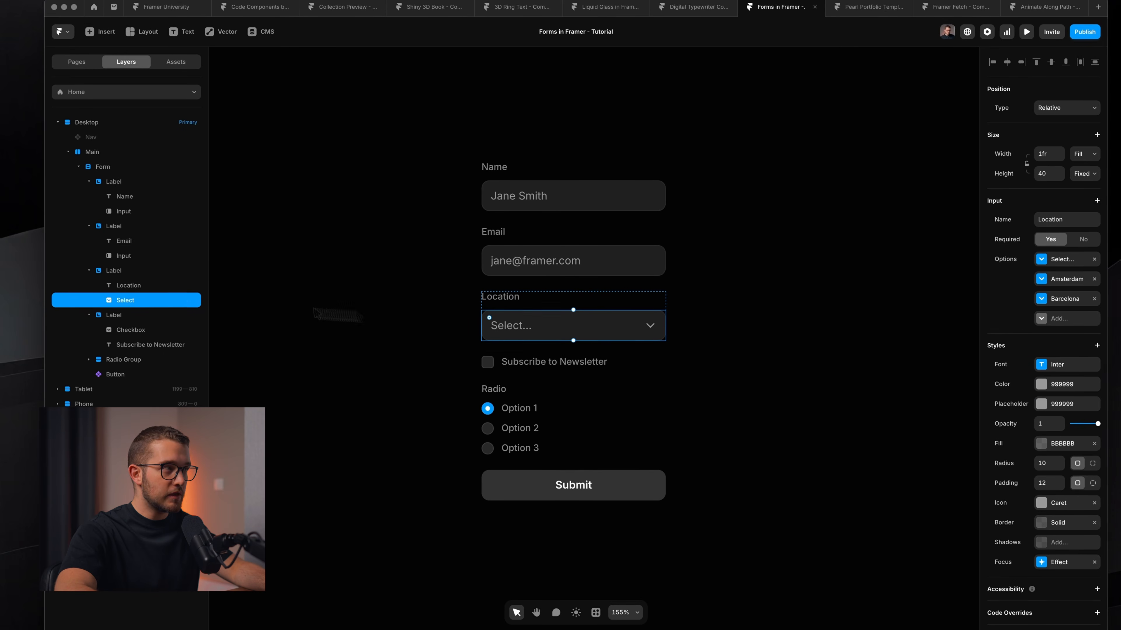
Inspect the checkbox, radio, Name and Email inputs, ending with the Name input selected.
click(126, 335)
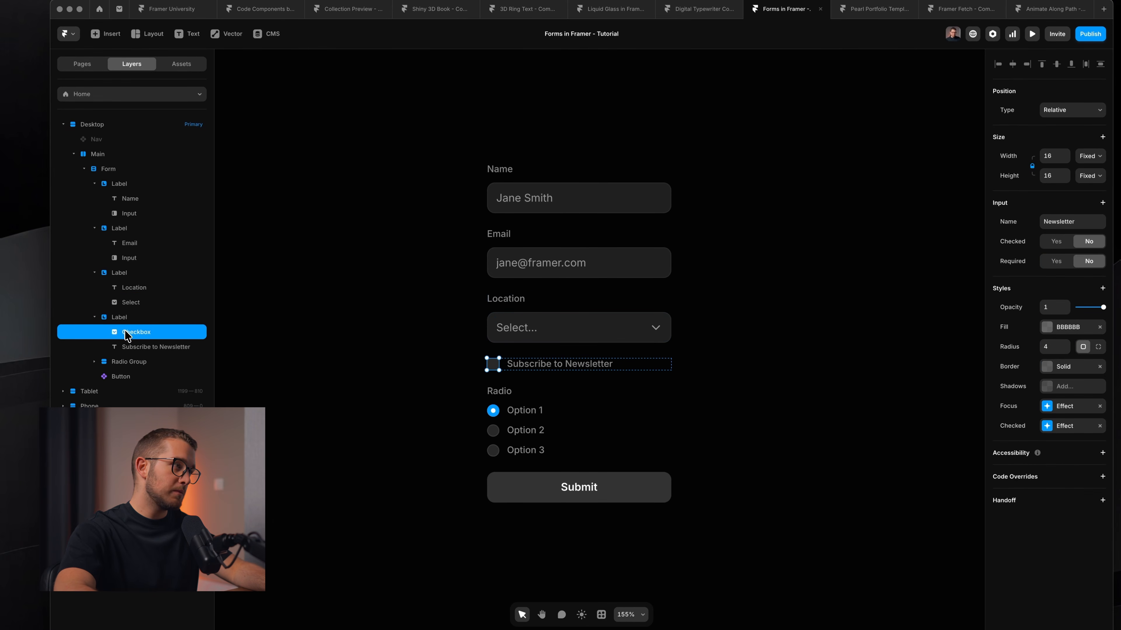
click(94, 361)
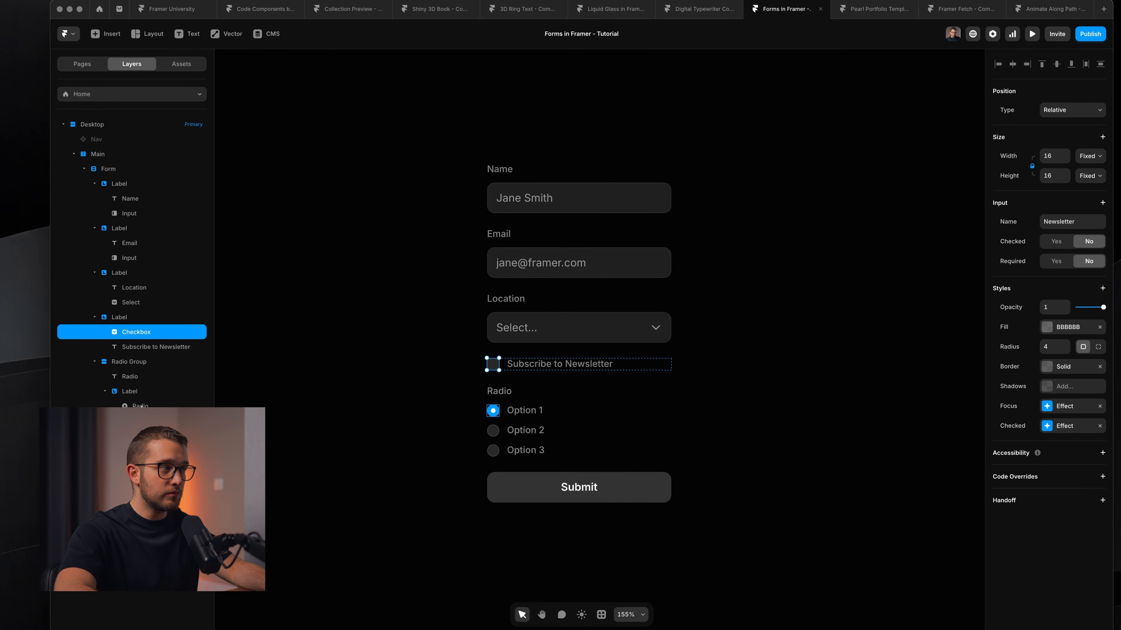
click(140, 405)
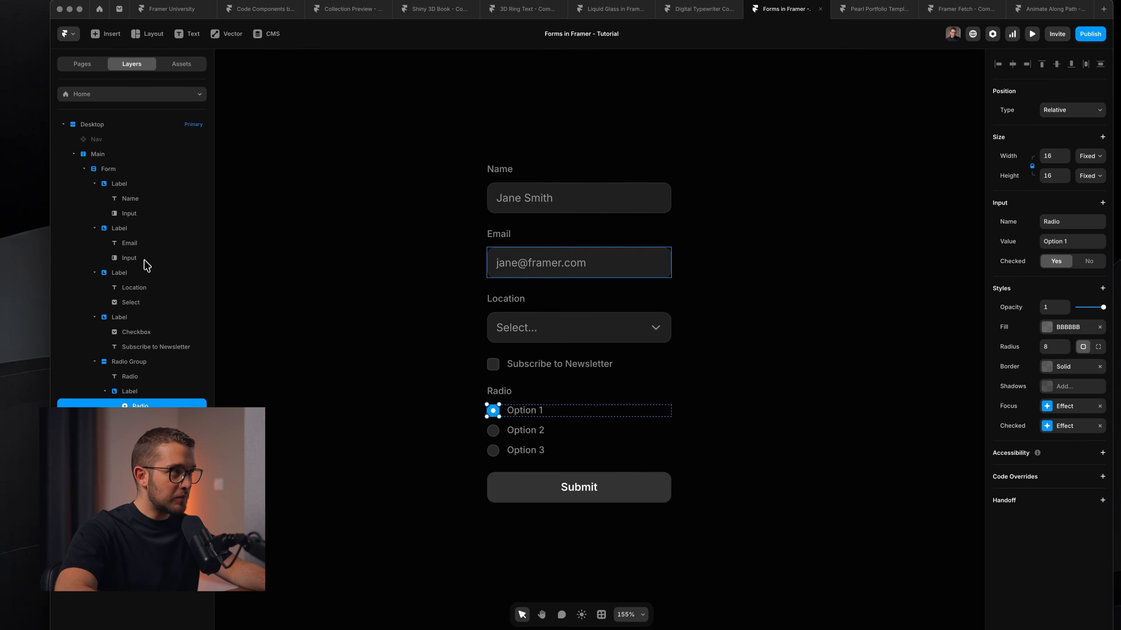
click(145, 214)
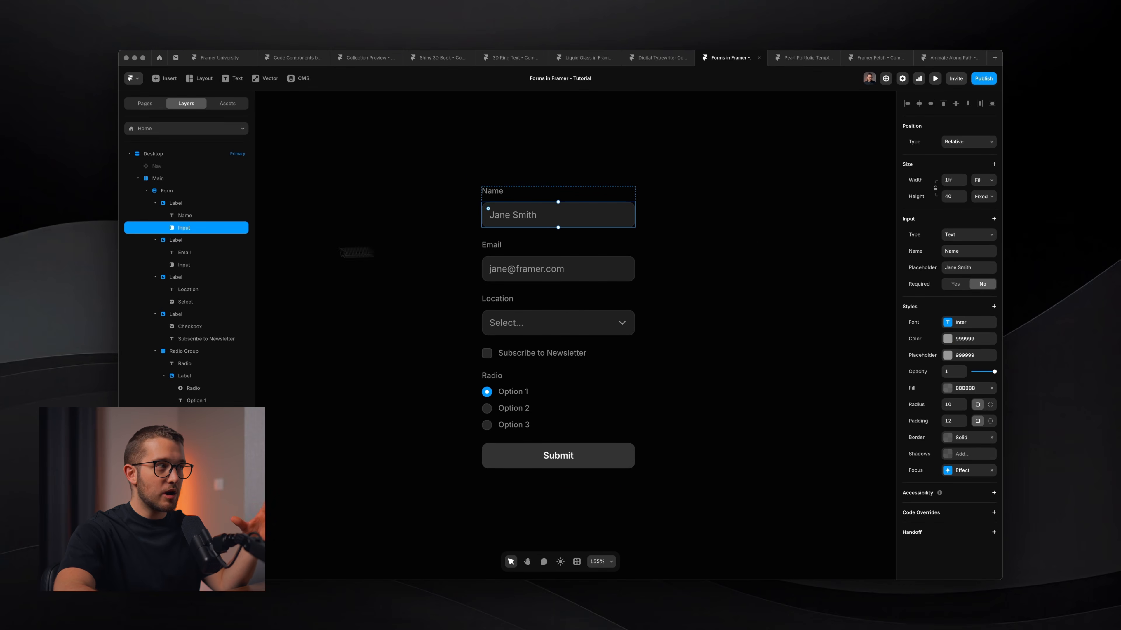
click(186, 265)
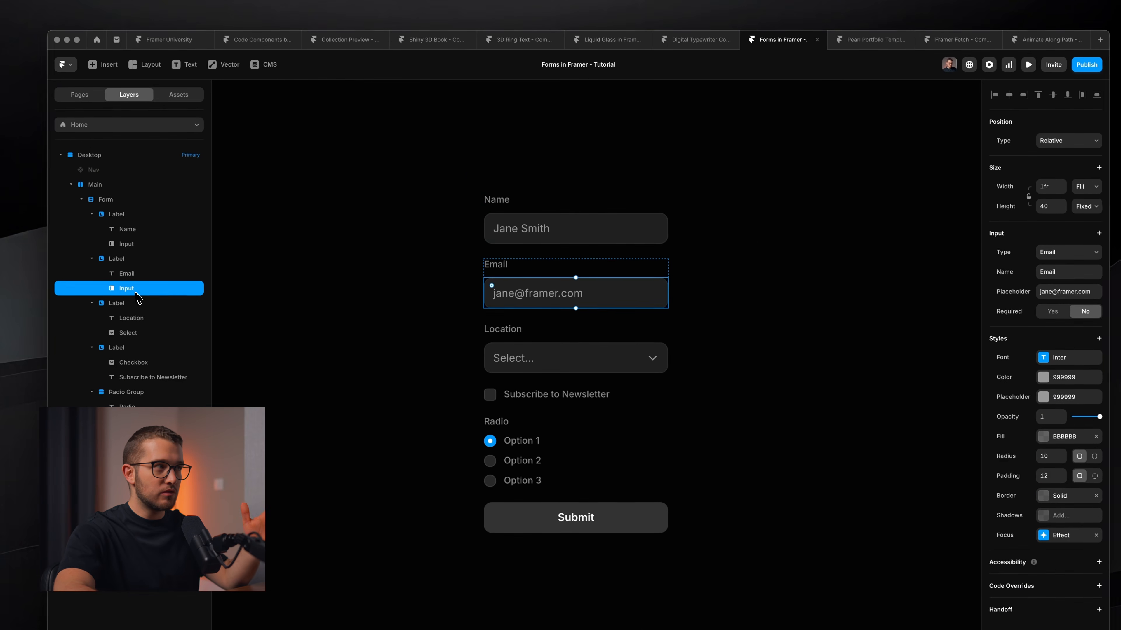
click(150, 244)
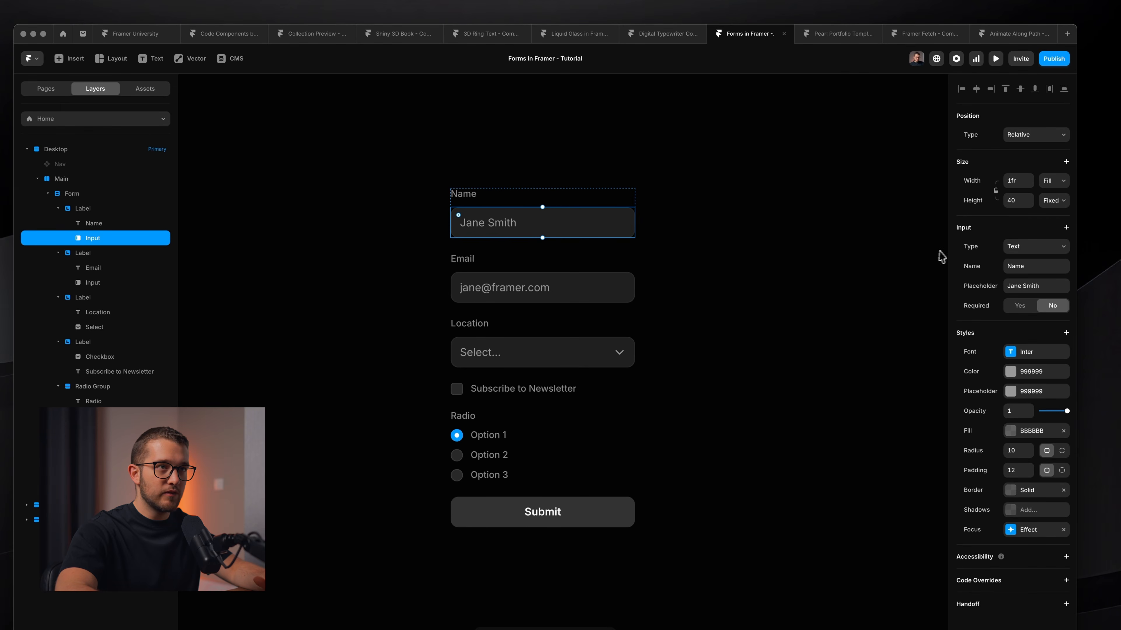
Show the Name input's extra attributes list (Auto Fill, Max Length, Value), checking the Type dropdown.
click(1066, 227)
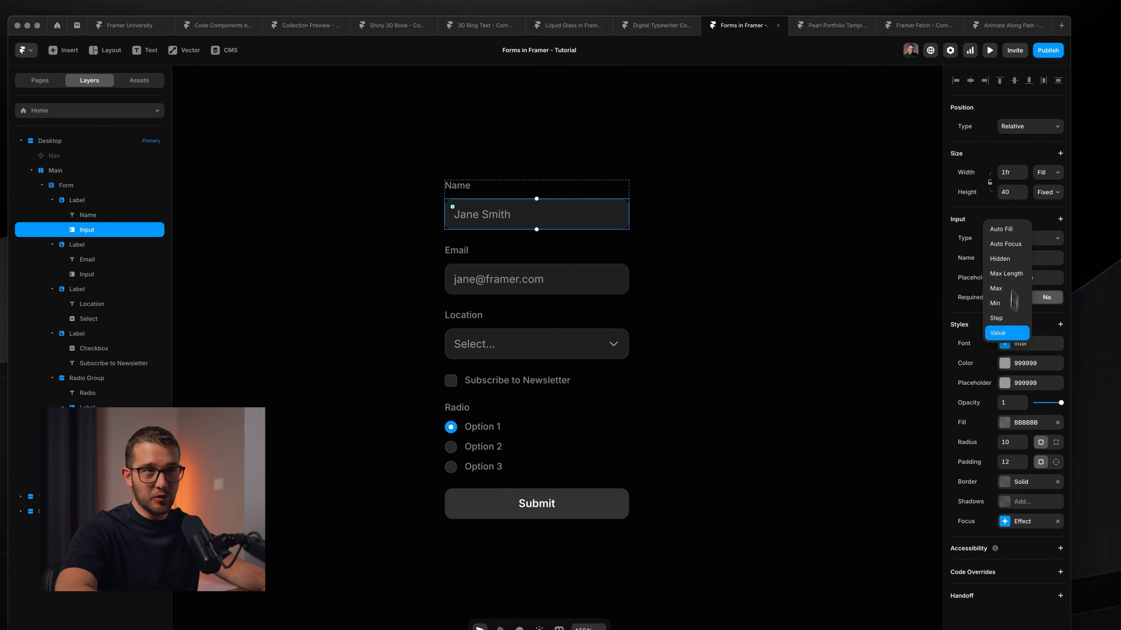
click(1056, 209)
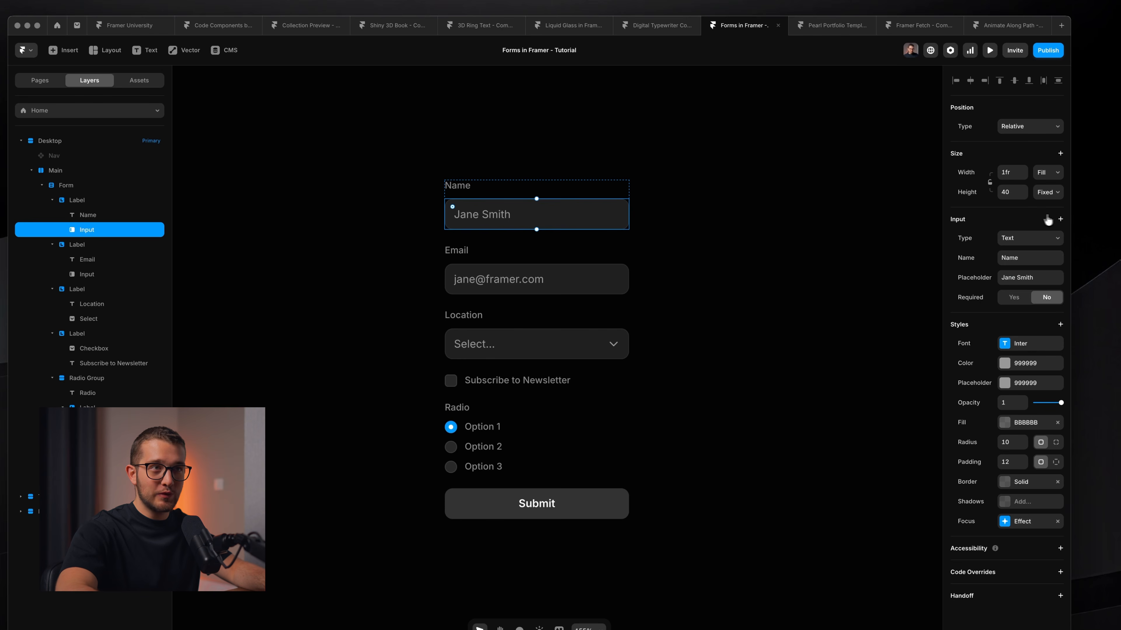
click(1060, 219)
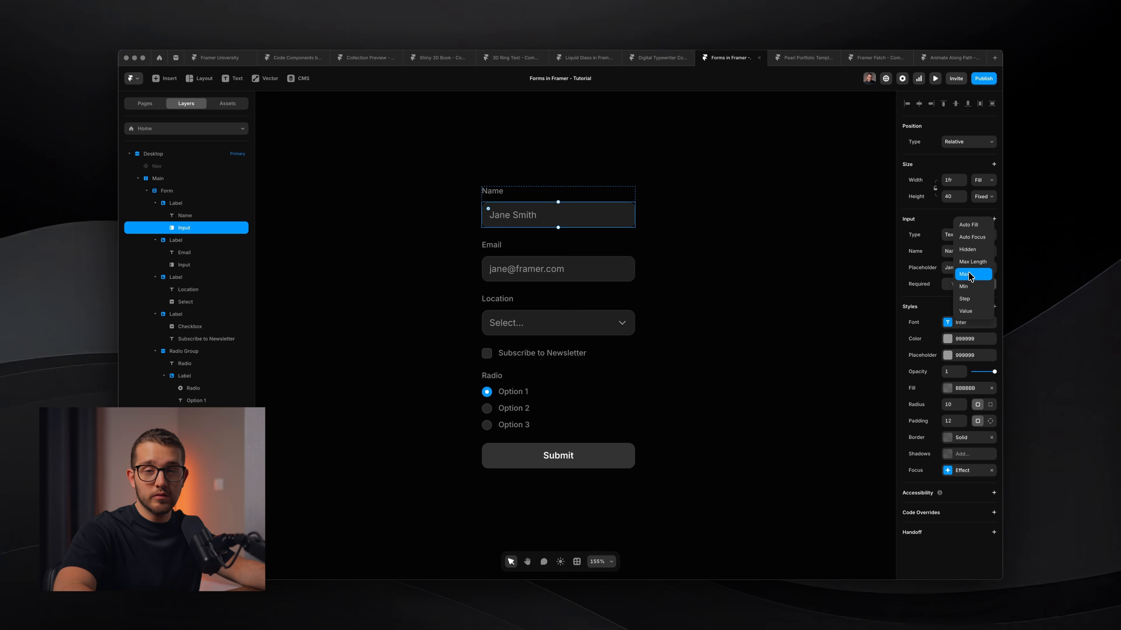
click(948, 236)
click(949, 236)
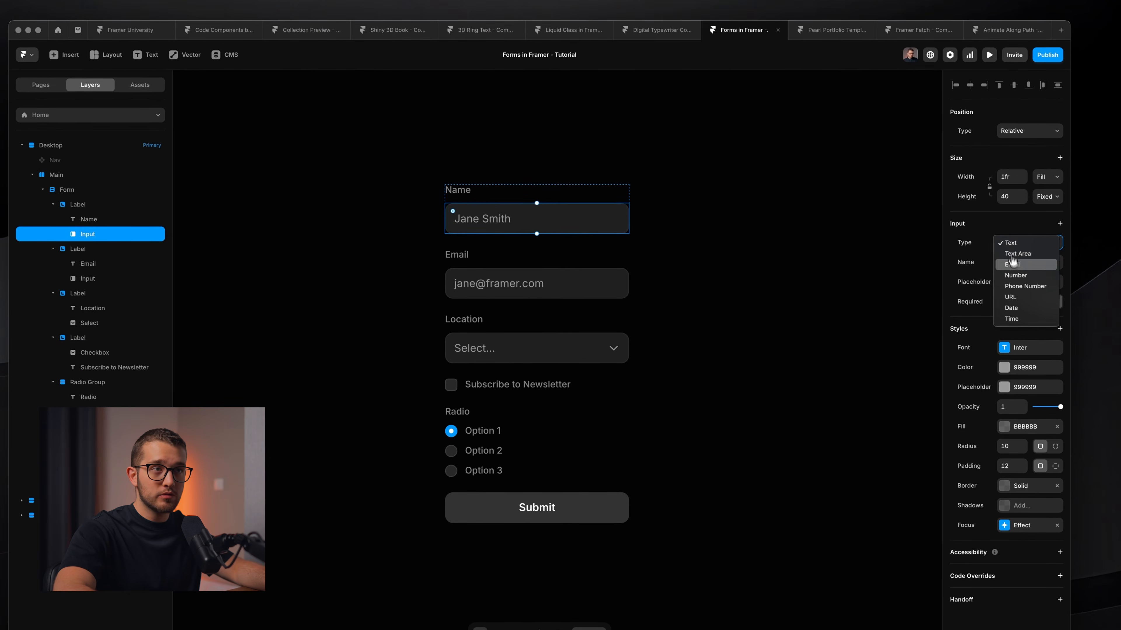
click(977, 242)
click(1049, 224)
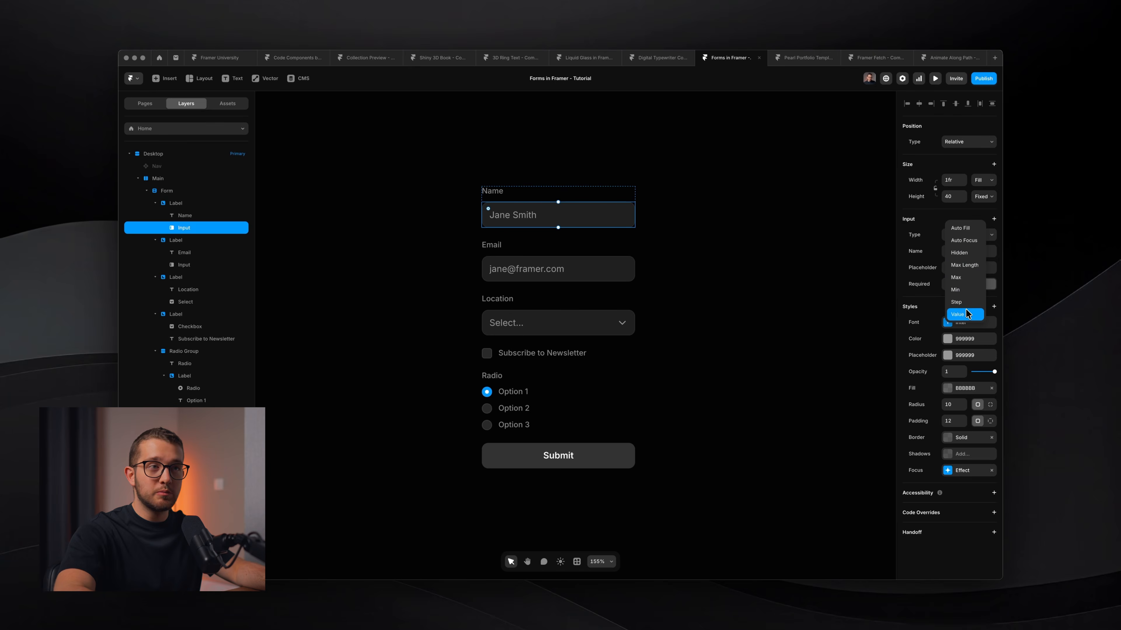
Add a Value attribute with a first name, then in preview delete and restore that text.
click(965, 314)
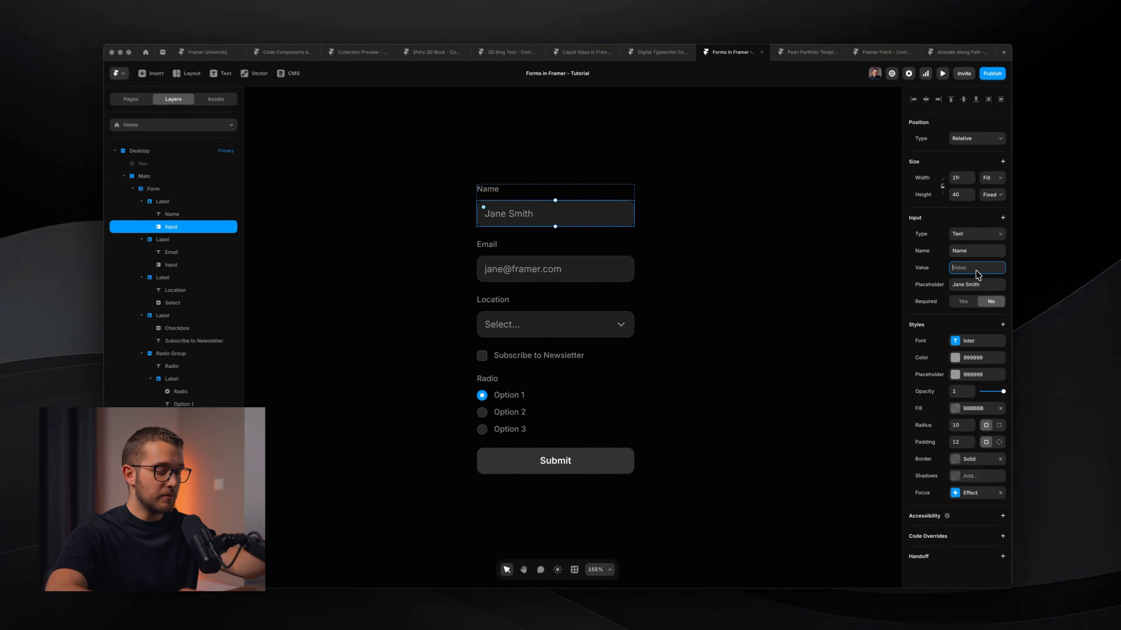
text(Nandi)
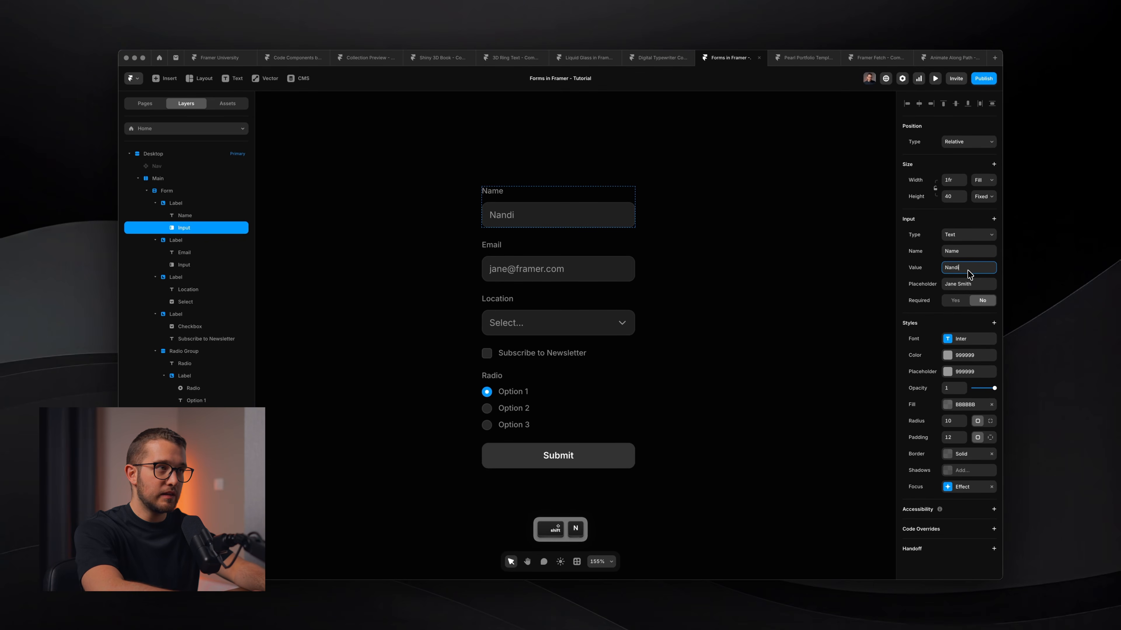
key(super+p)
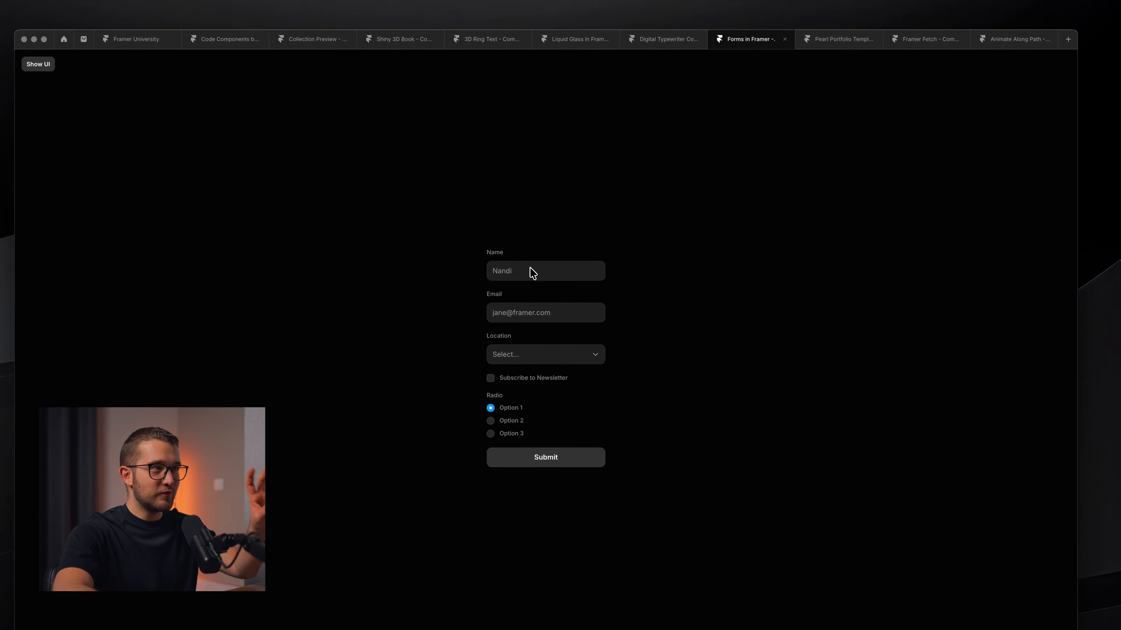
click(530, 269)
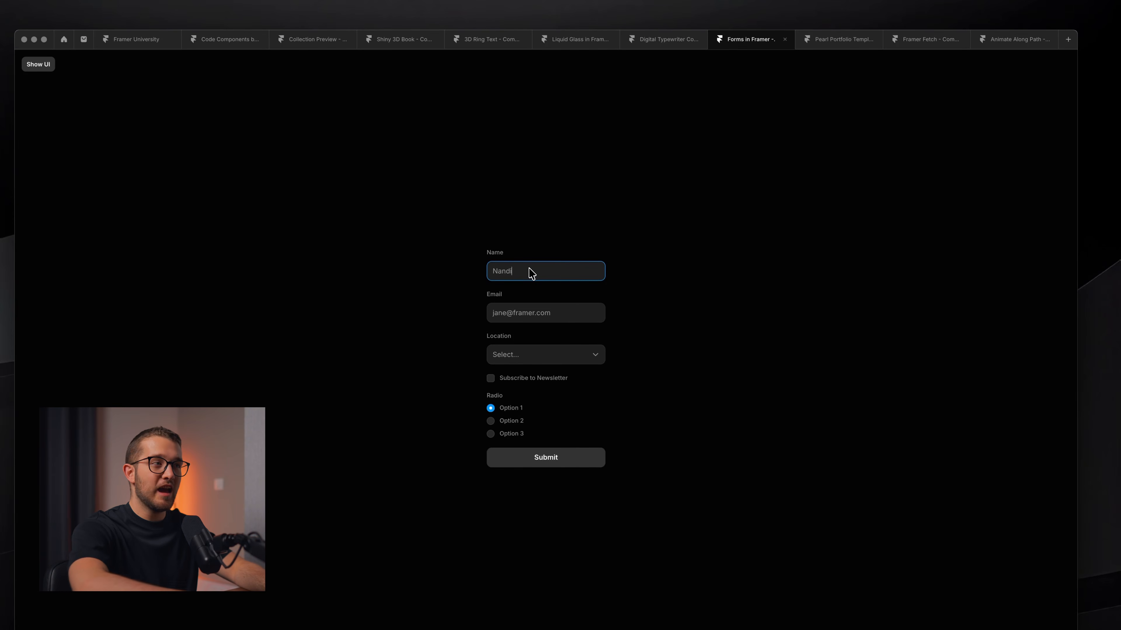
key(super+BackSpace)
click(566, 213)
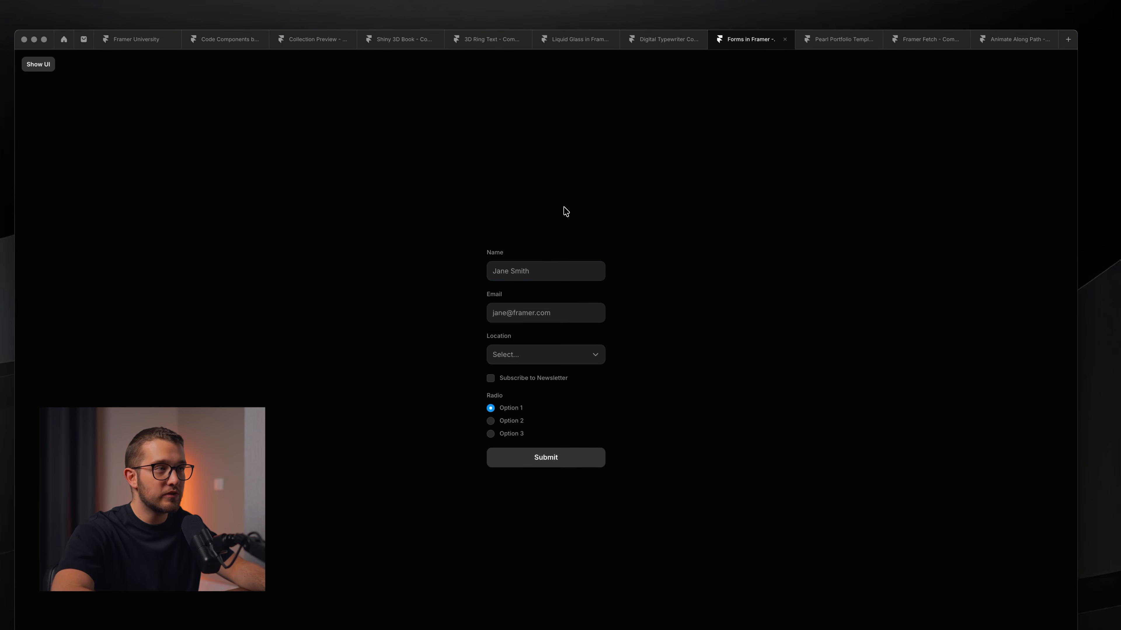
key(super+z)
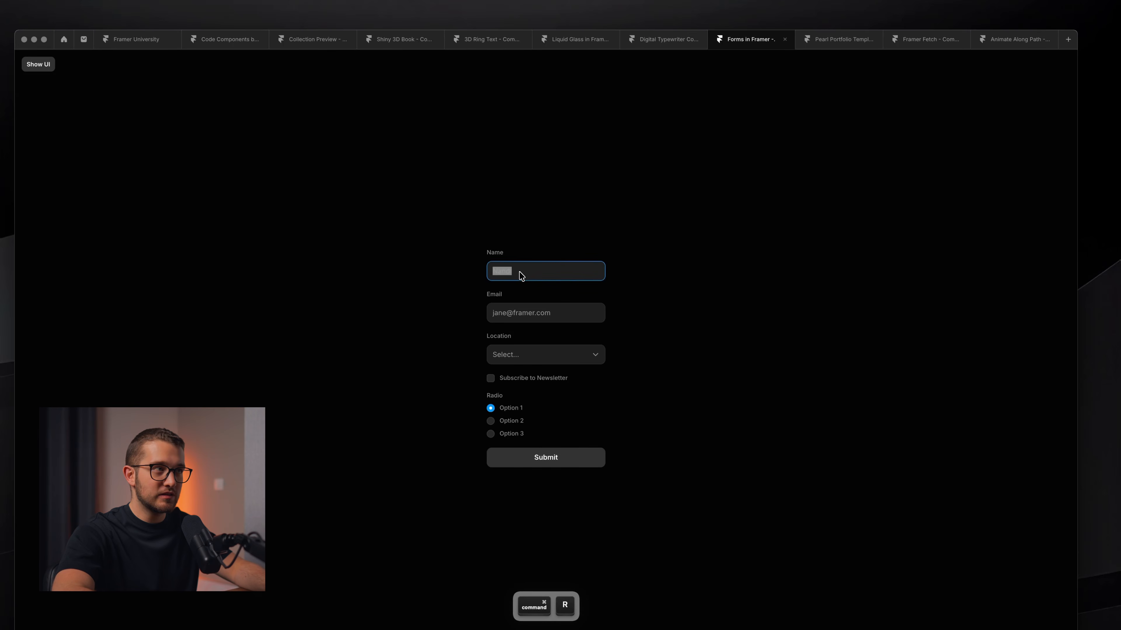
key(Escape)
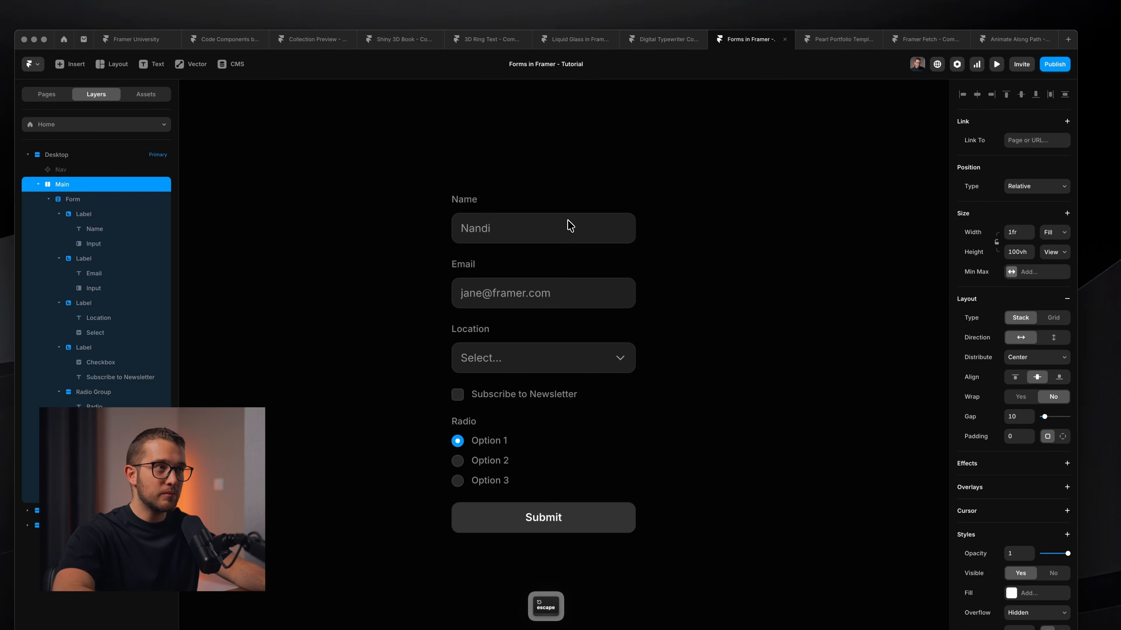
Delete the Name input's default value, copy the input, and select the Form container.
super+click(573, 231)
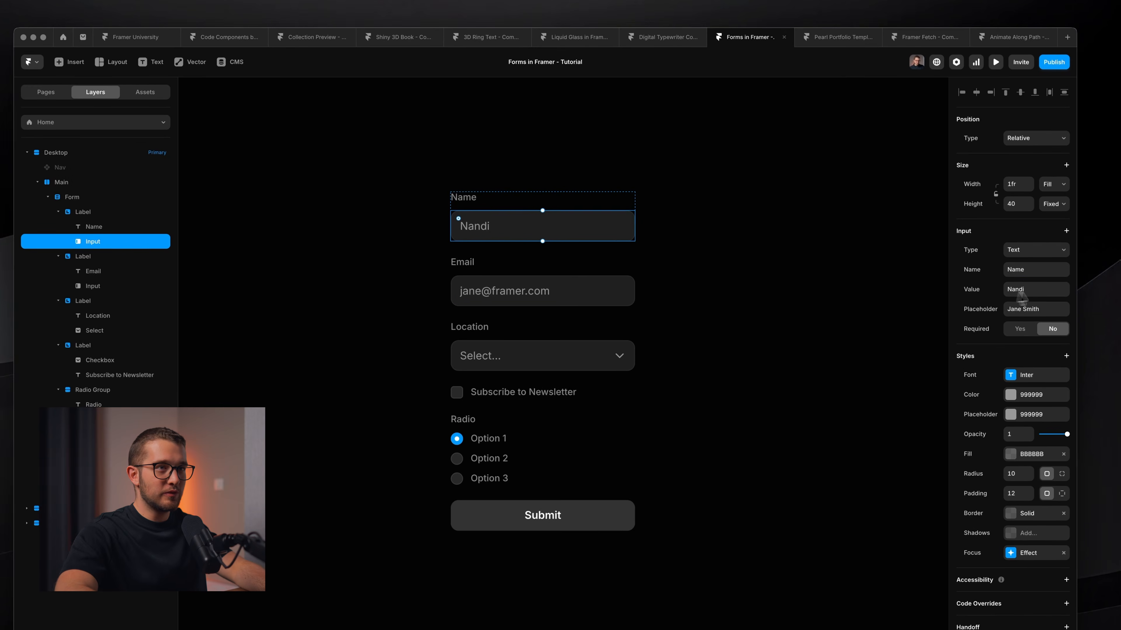
click(1024, 288)
key(BackSpace)
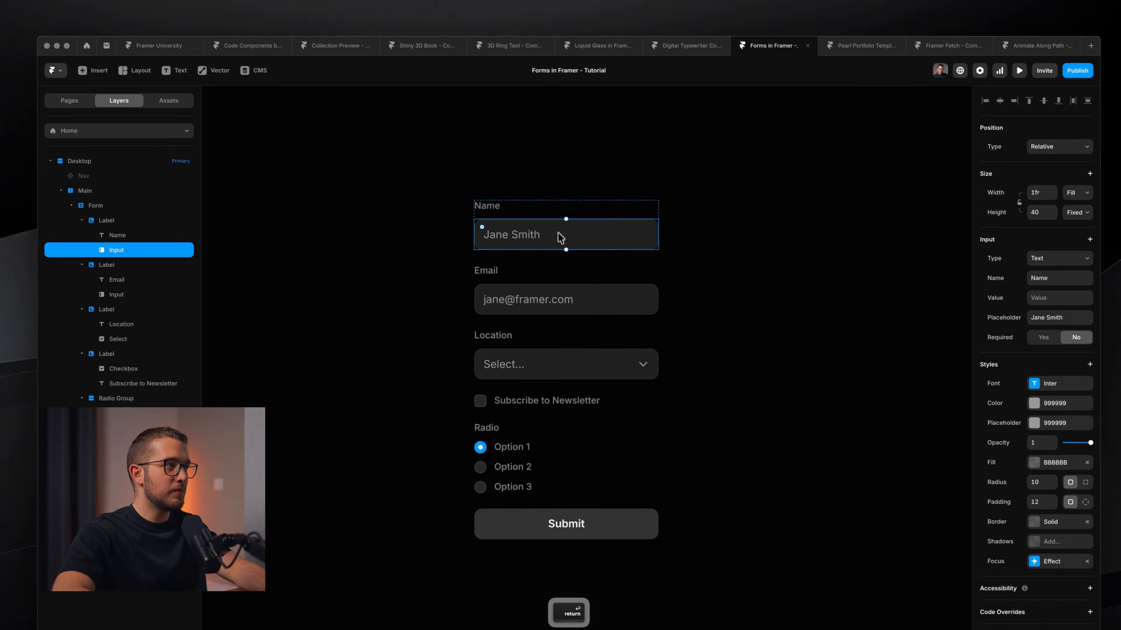
key(super+c)
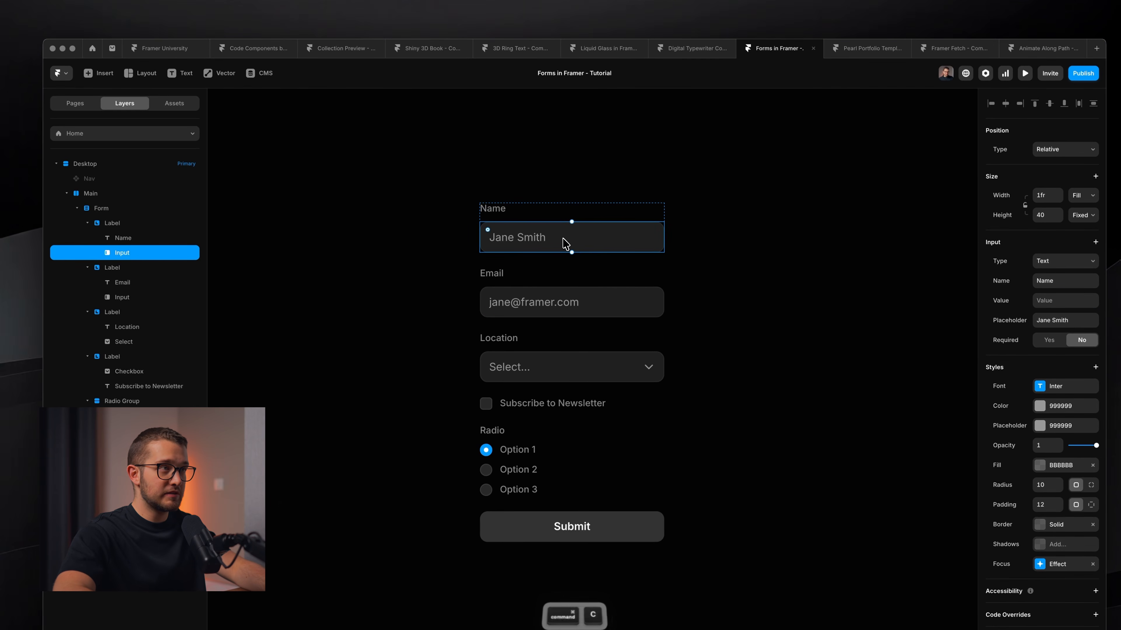
click(117, 213)
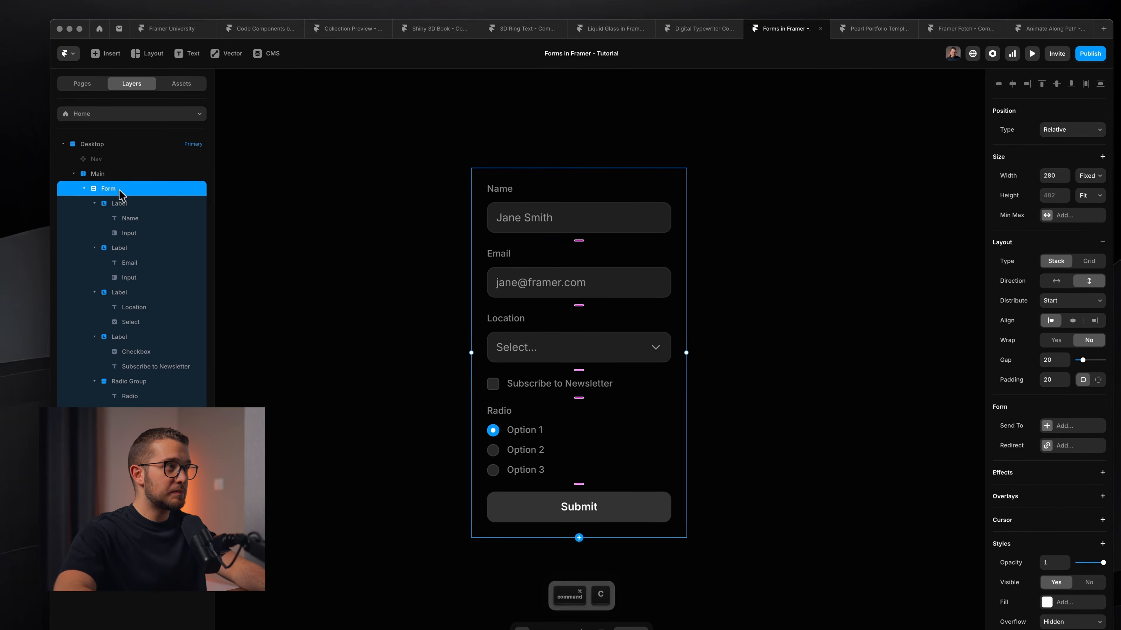
Paste a copy of the input at the form's bottom and name it Page.
key(super+v)
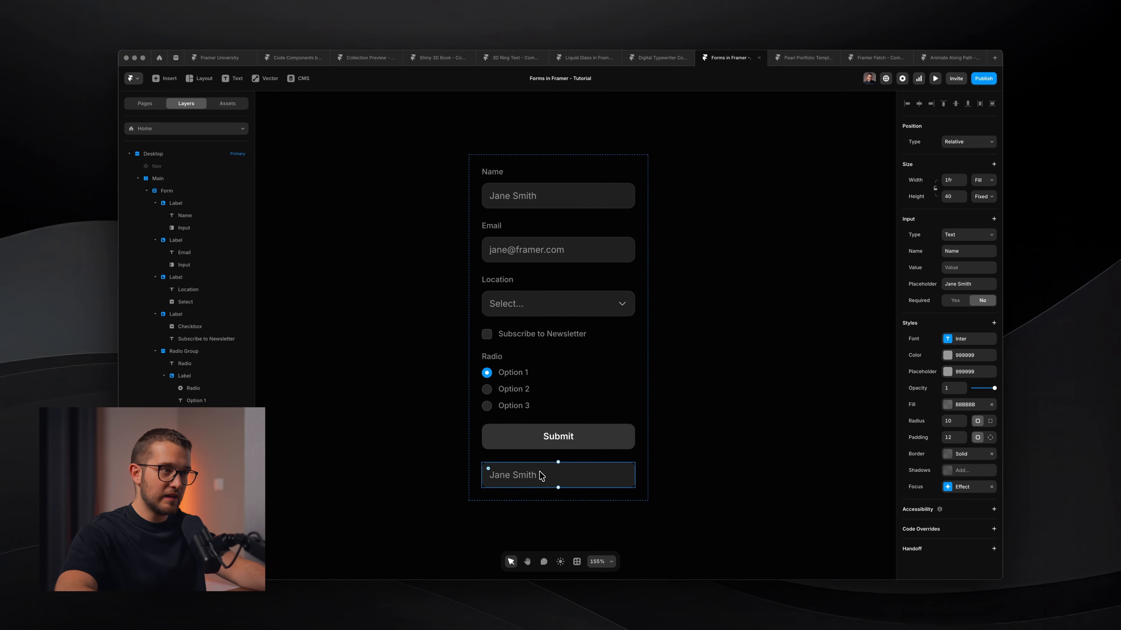
click(958, 258)
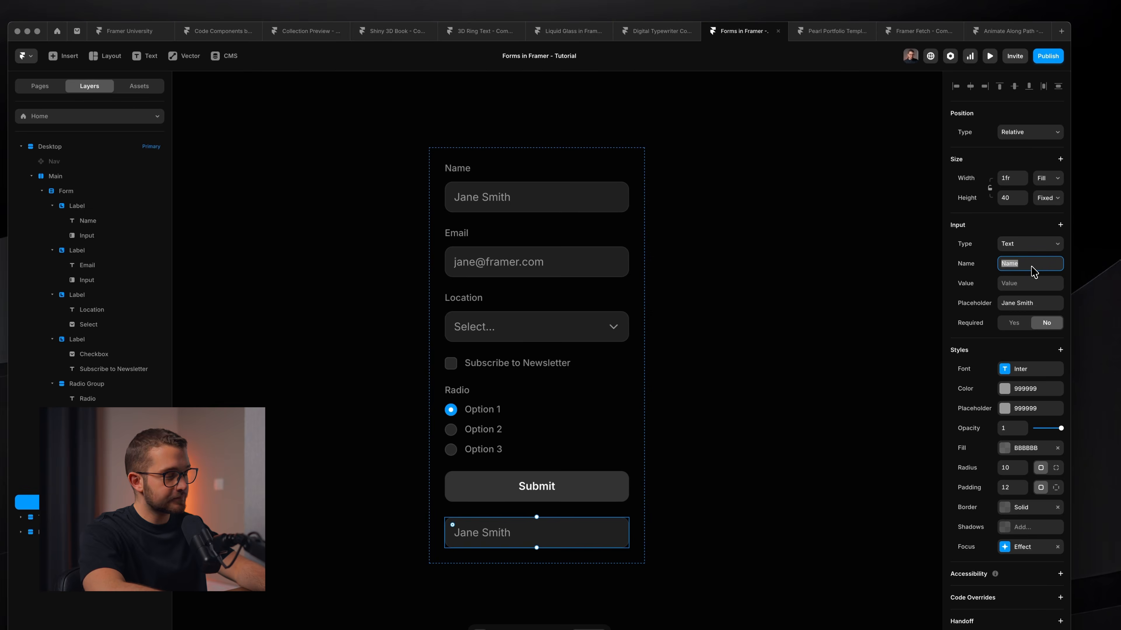
text(Page)
key(Return)
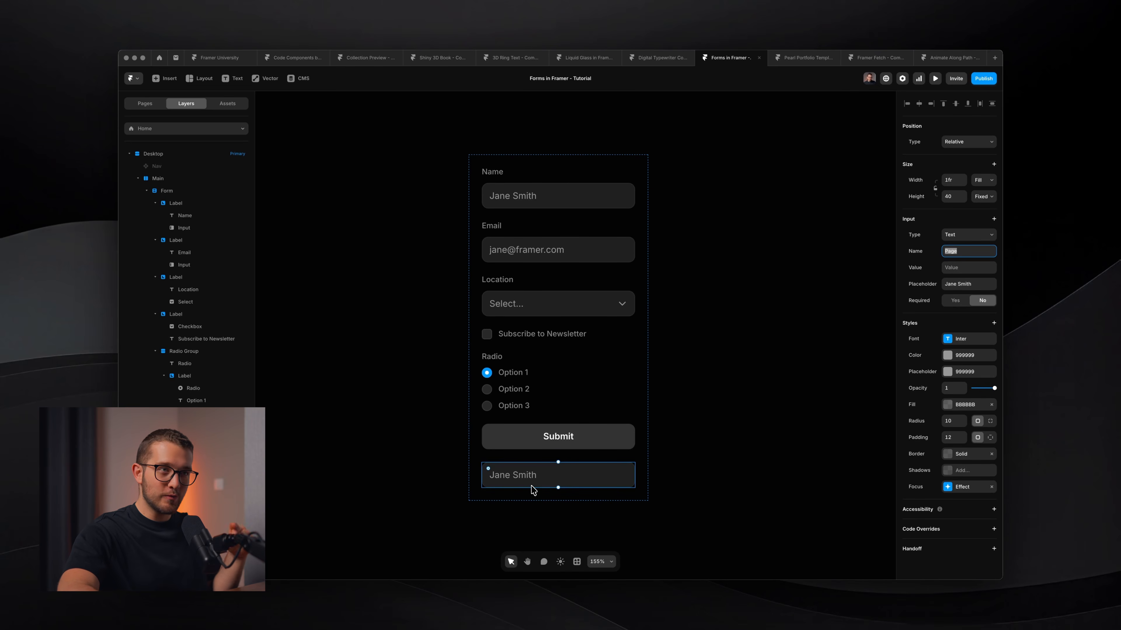
Give the Page input the value 'About Page' and check it in preview.
click(967, 268)
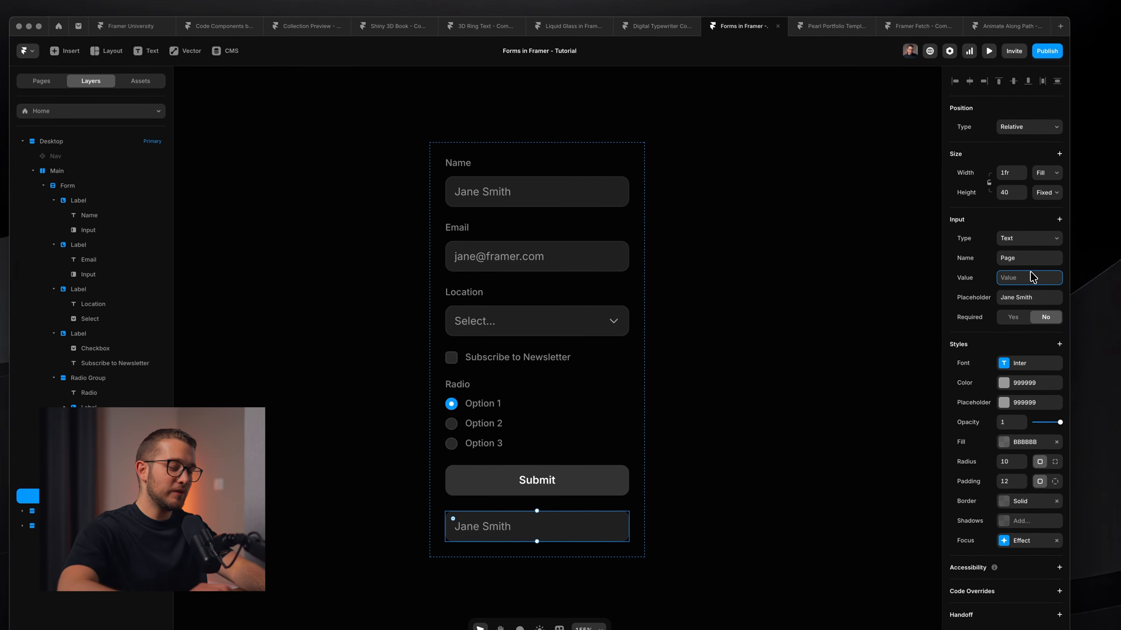
text(About Page)
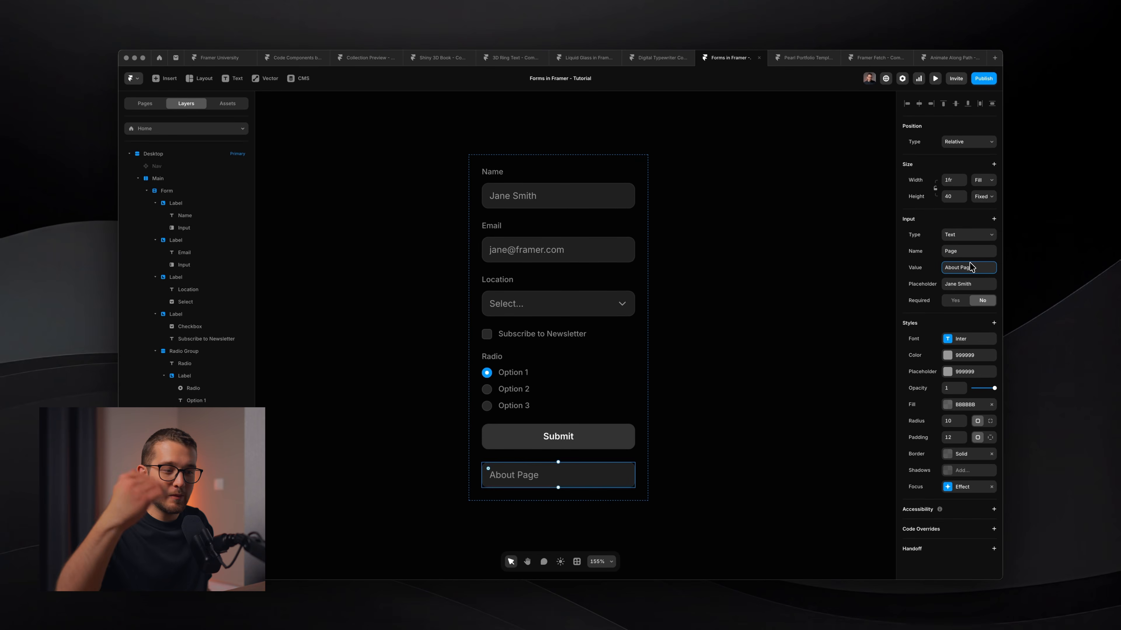
key(super+p)
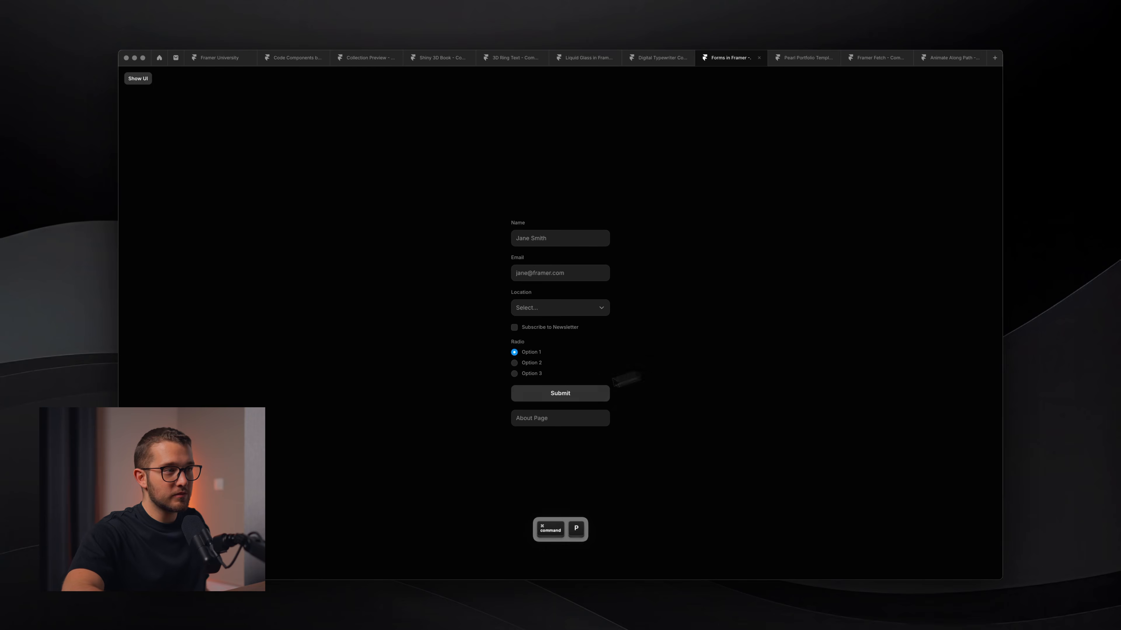
drag(579, 418, 496, 420)
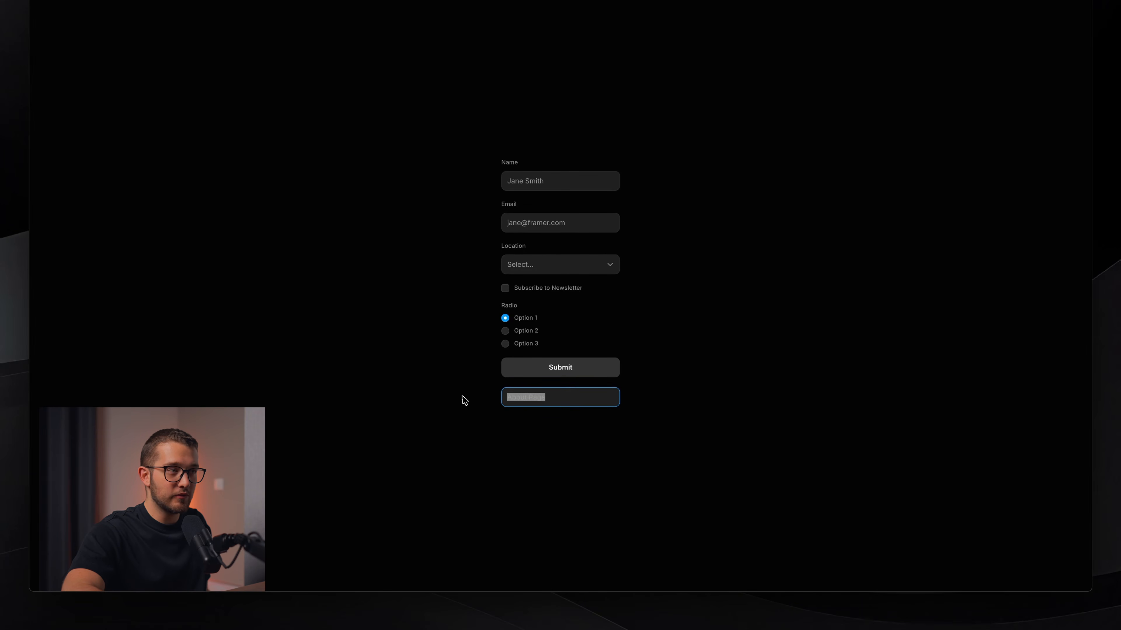
key(super+p)
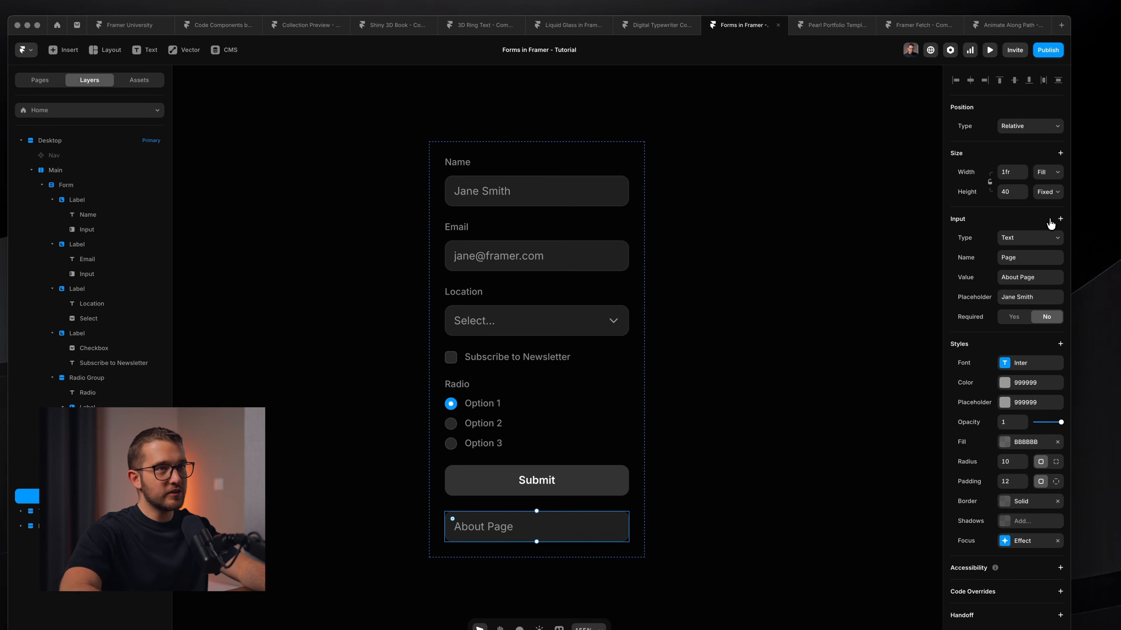
Add the Hidden attribute to the Page input and check its About Page value.
click(993, 219)
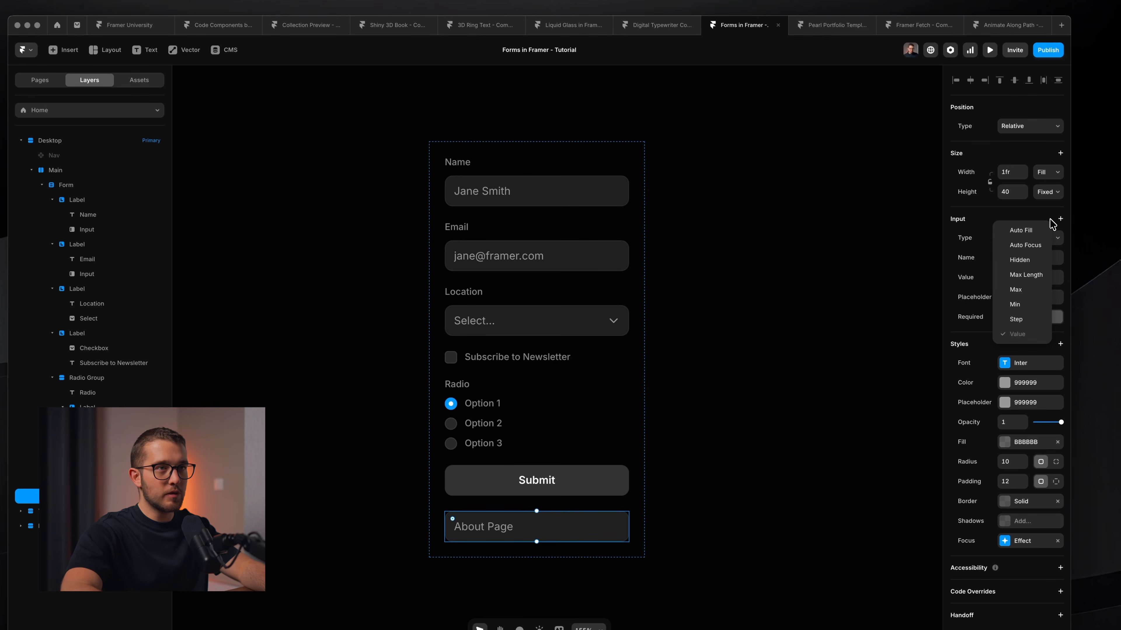
click(1036, 261)
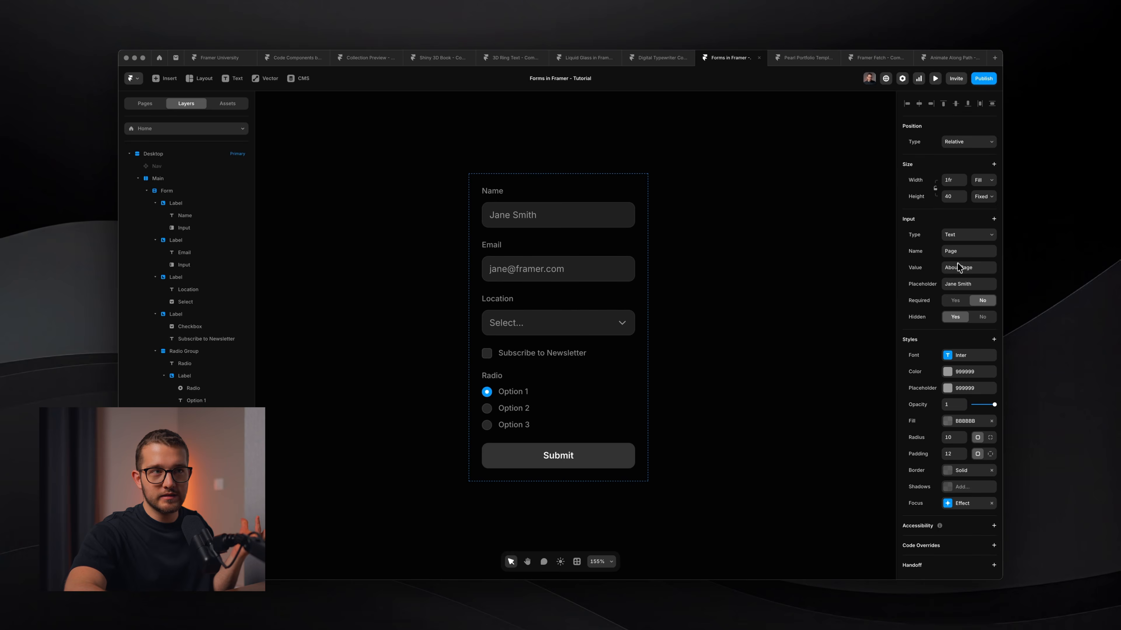
click(957, 266)
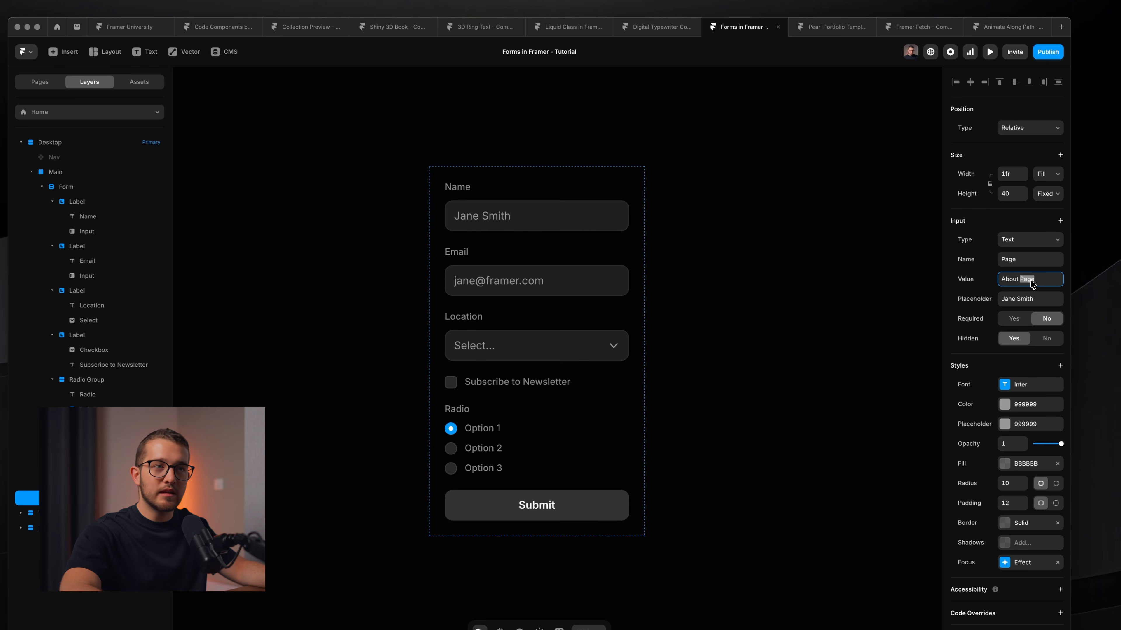
double_click(1013, 279)
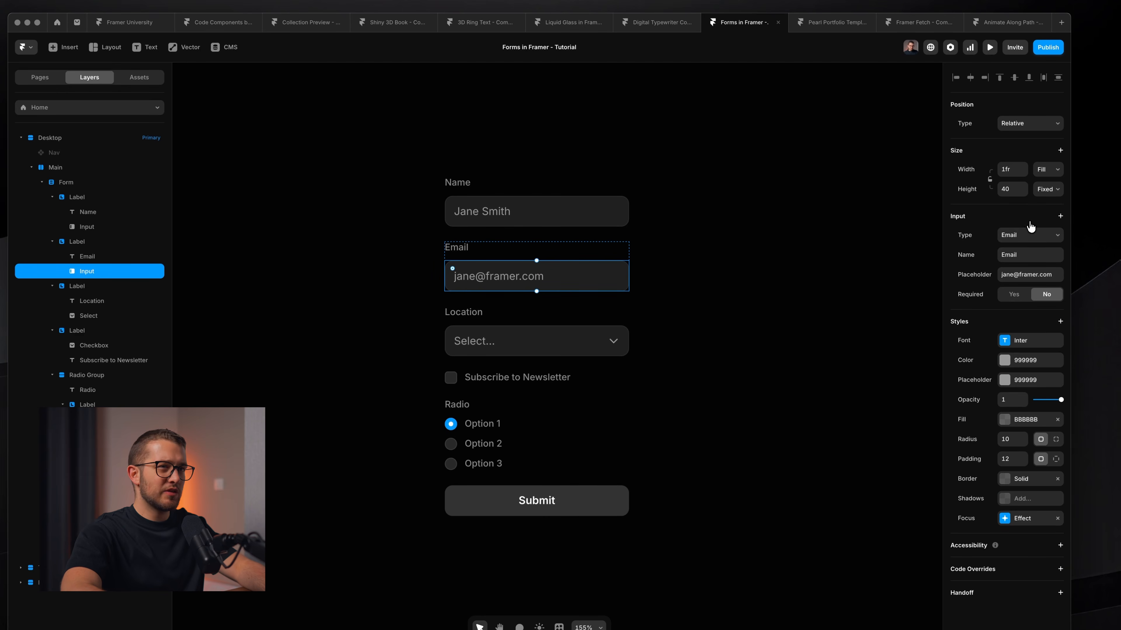
click(1060, 220)
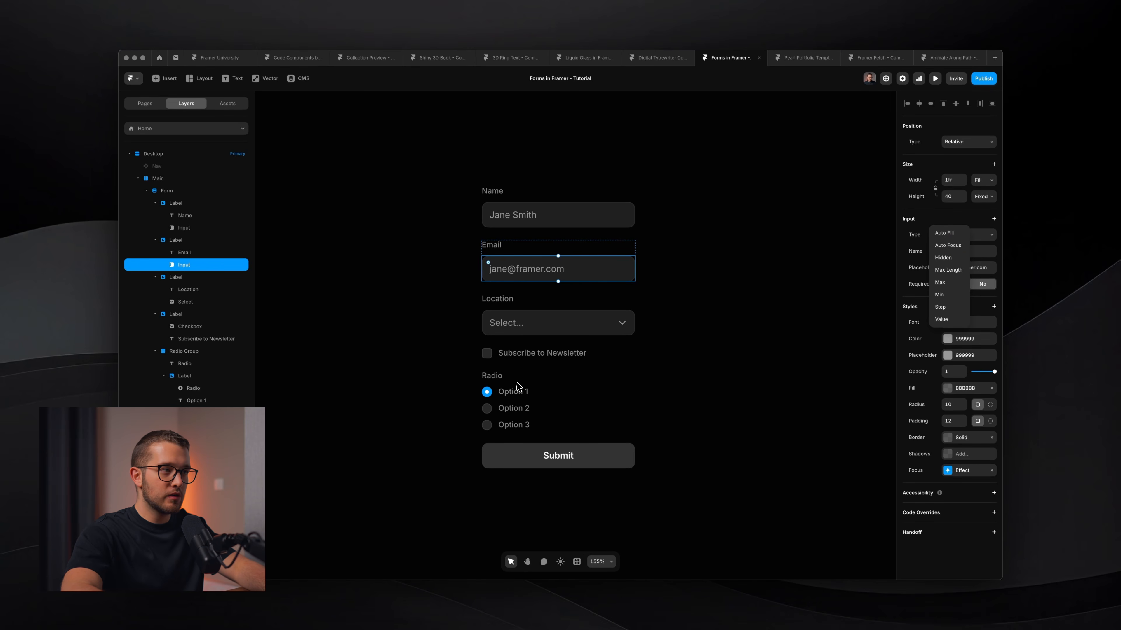
super+click(488, 394)
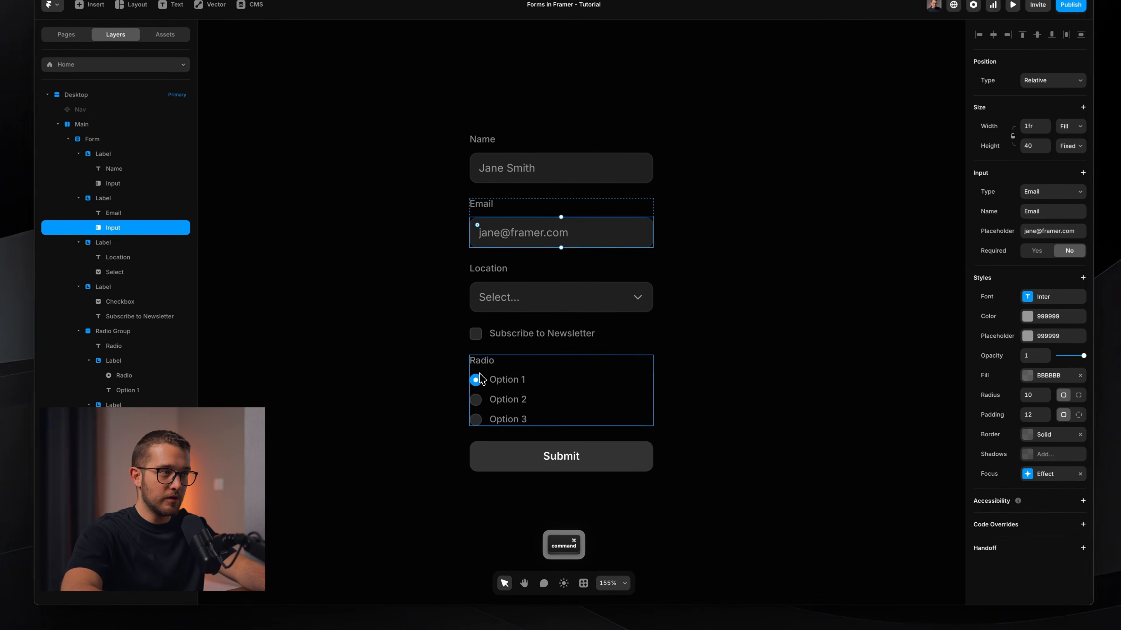
click(489, 394)
super+click(489, 394)
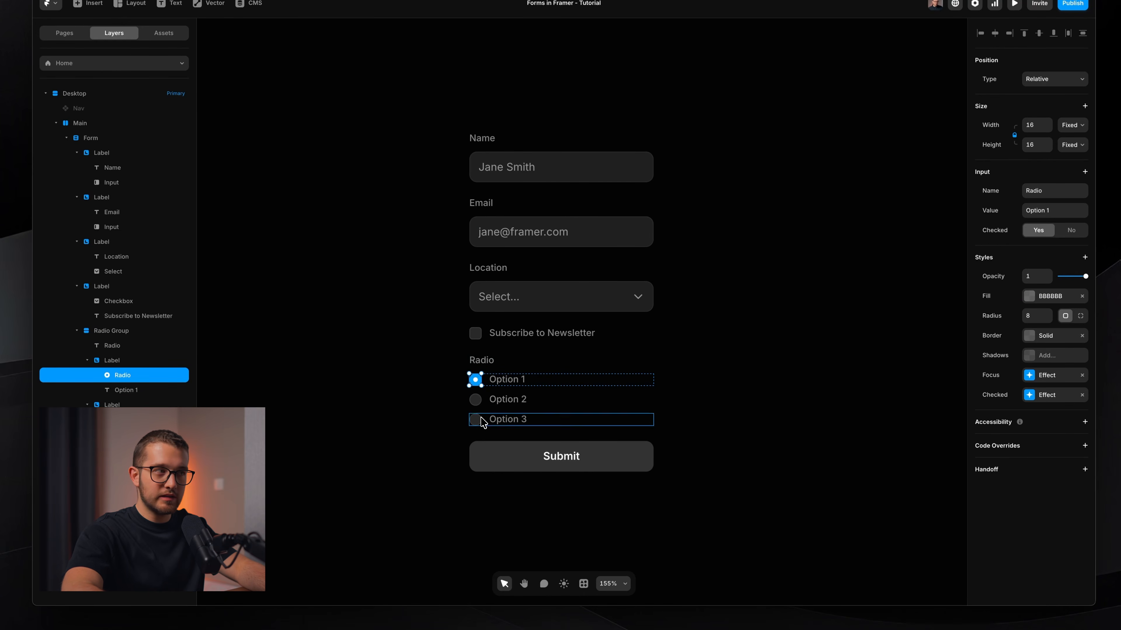
click(476, 419)
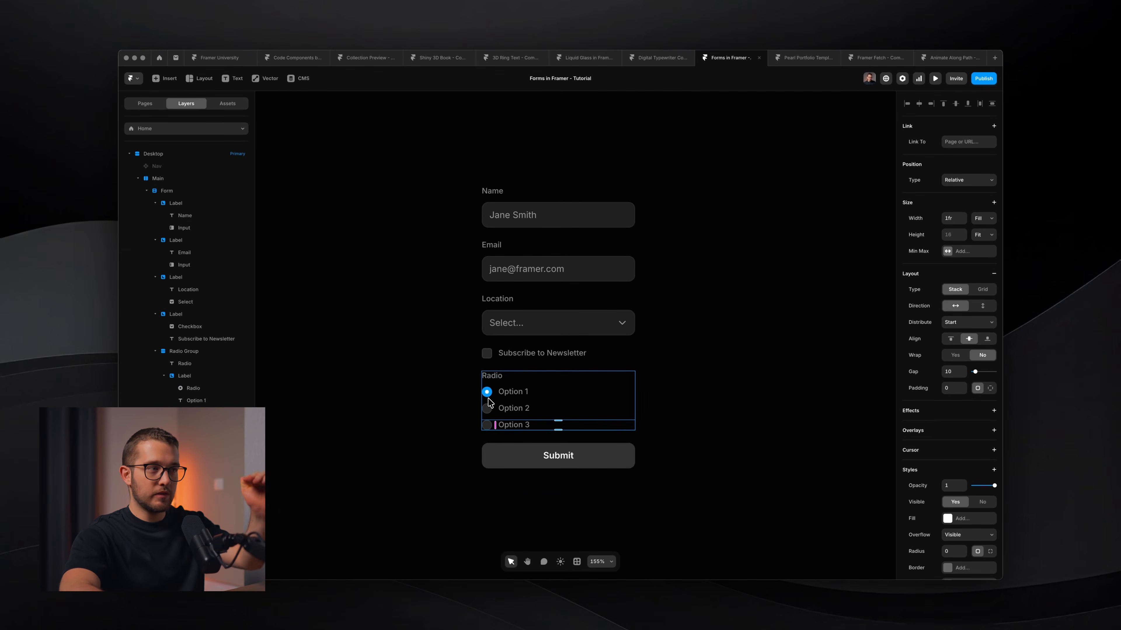
click(529, 393)
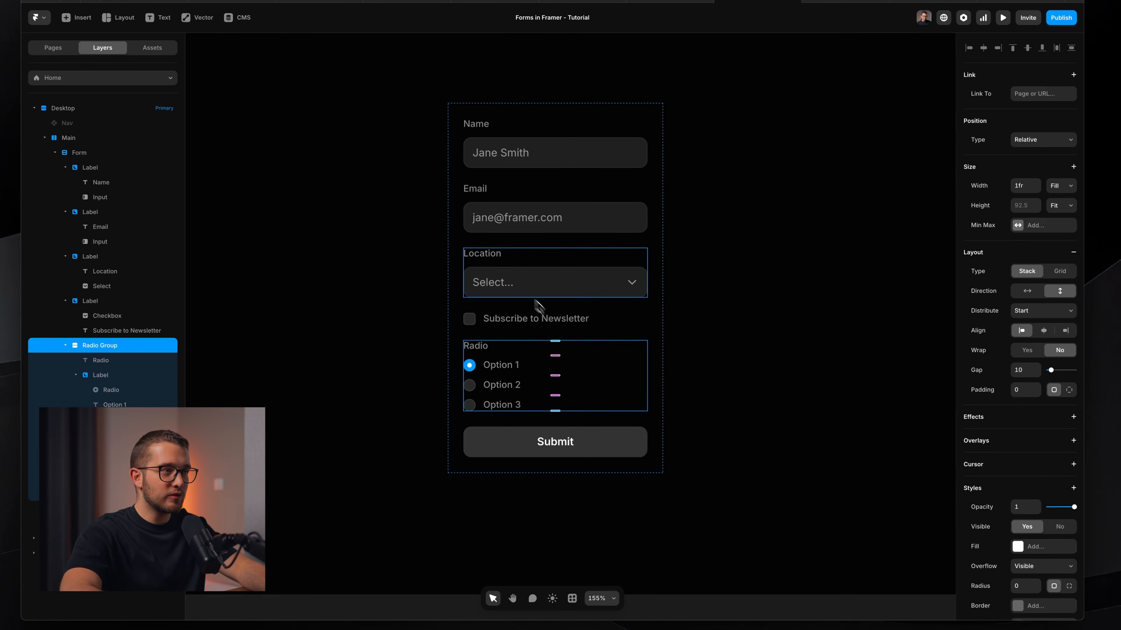
Duplicate the radio group and rename the copy's label to 'Radio 2'.
key(super+d)
double_click(481, 390)
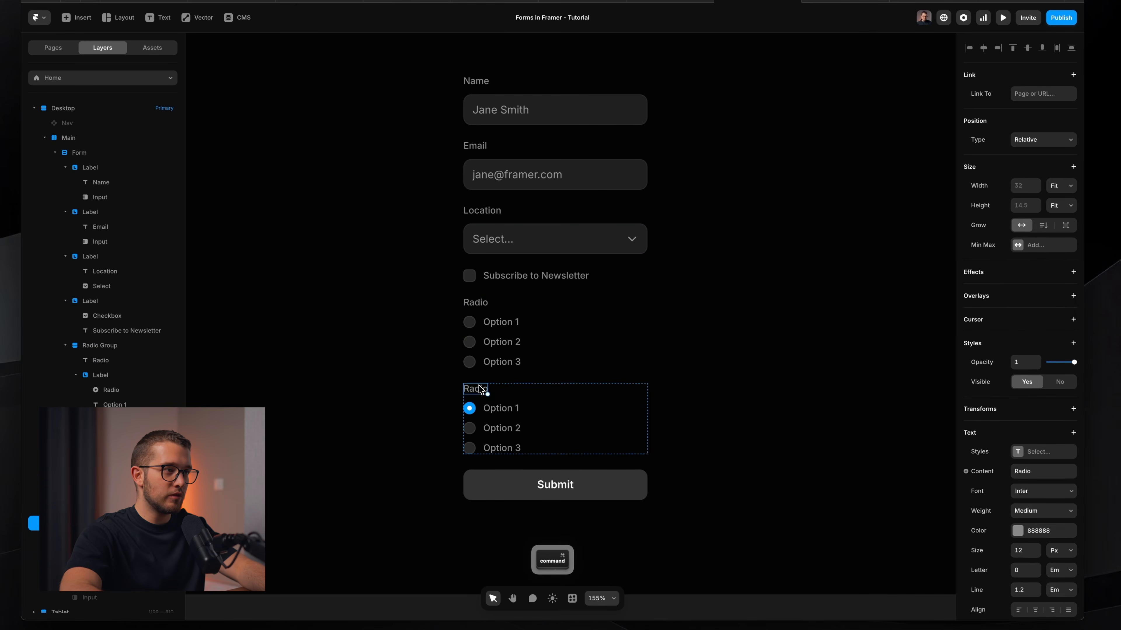
key(Return)
text(Radio 2)
key(Escape)
click(735, 389)
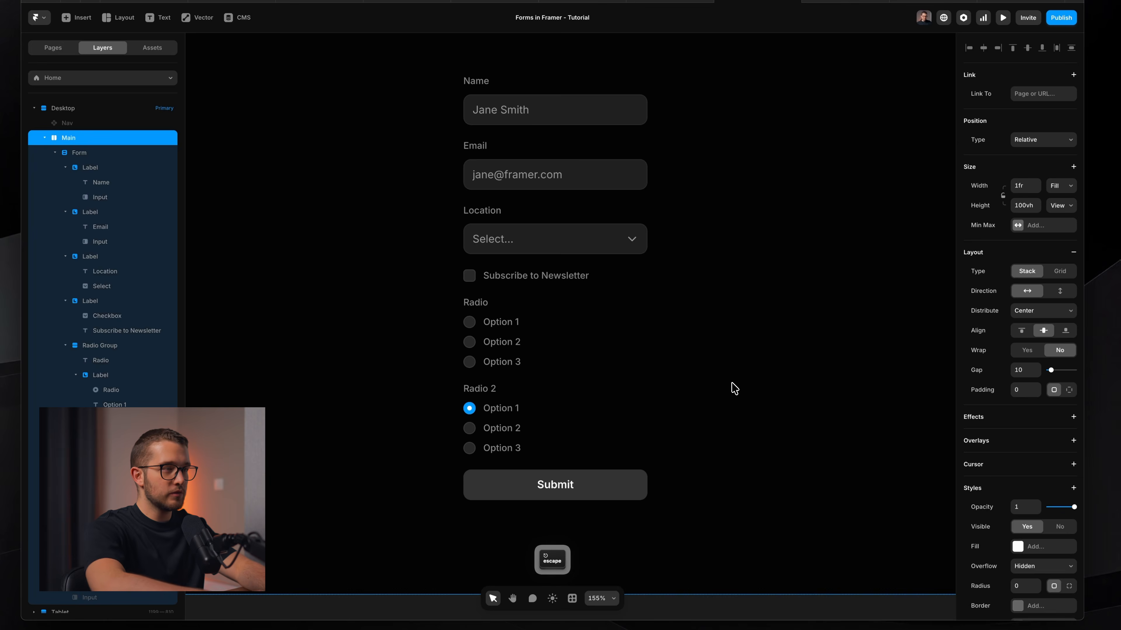
Preview both radio groups, pick Radio 2's Option 1, and capture screenshots of them.
key(super+backslash)
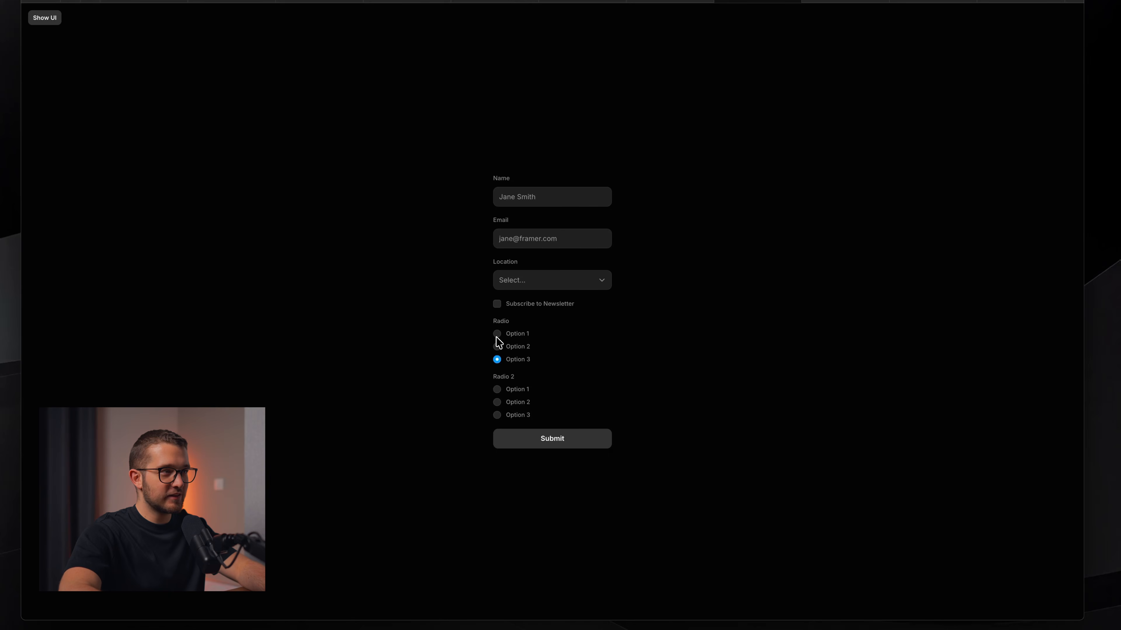
key(super+shift+4)
mouse_move(491, 311)
mouse_down()
mouse_move(542, 355)
mouse_move(531, 428)
mouse_up()
key(space)
key(Escape)
click(498, 390)
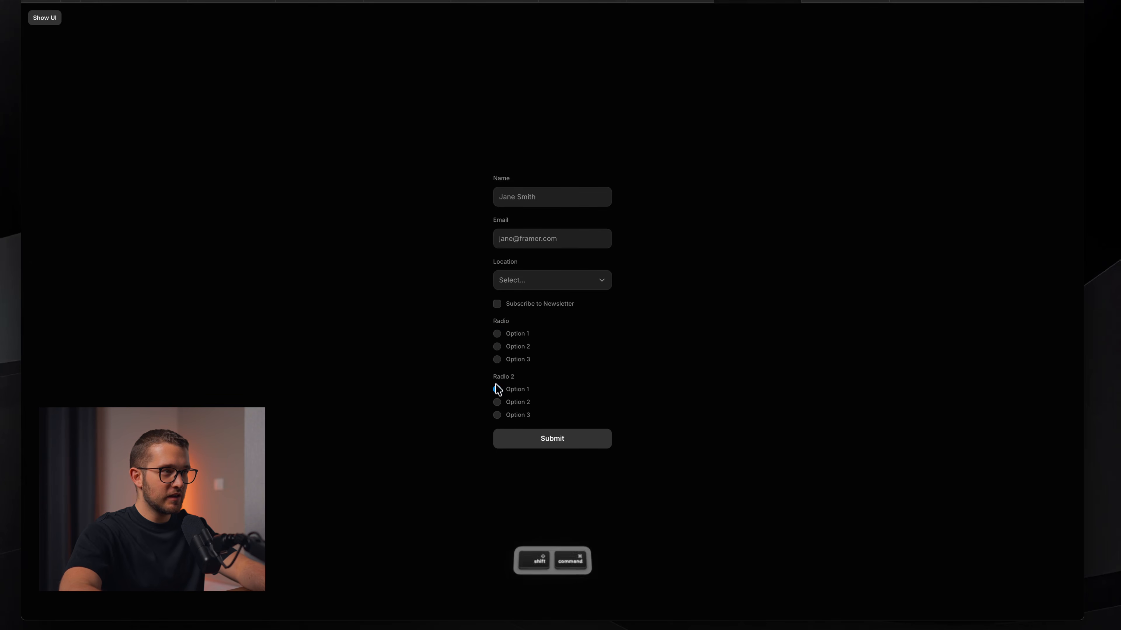
key(super+shift+4)
drag(484, 314, 598, 431)
key(super+backslash)
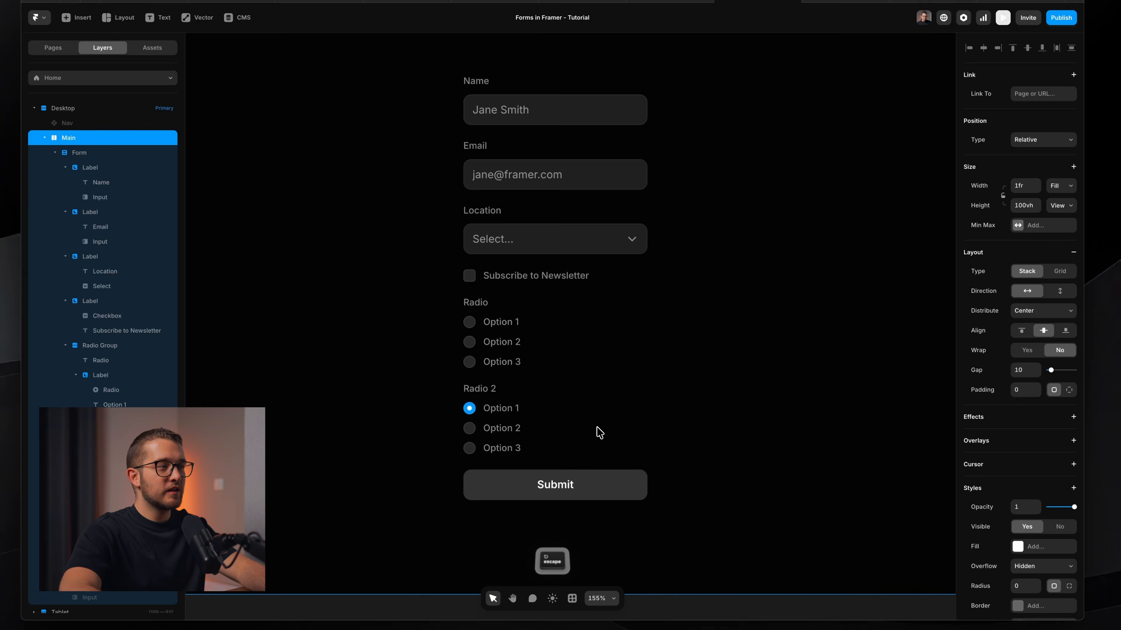
super+click(475, 349)
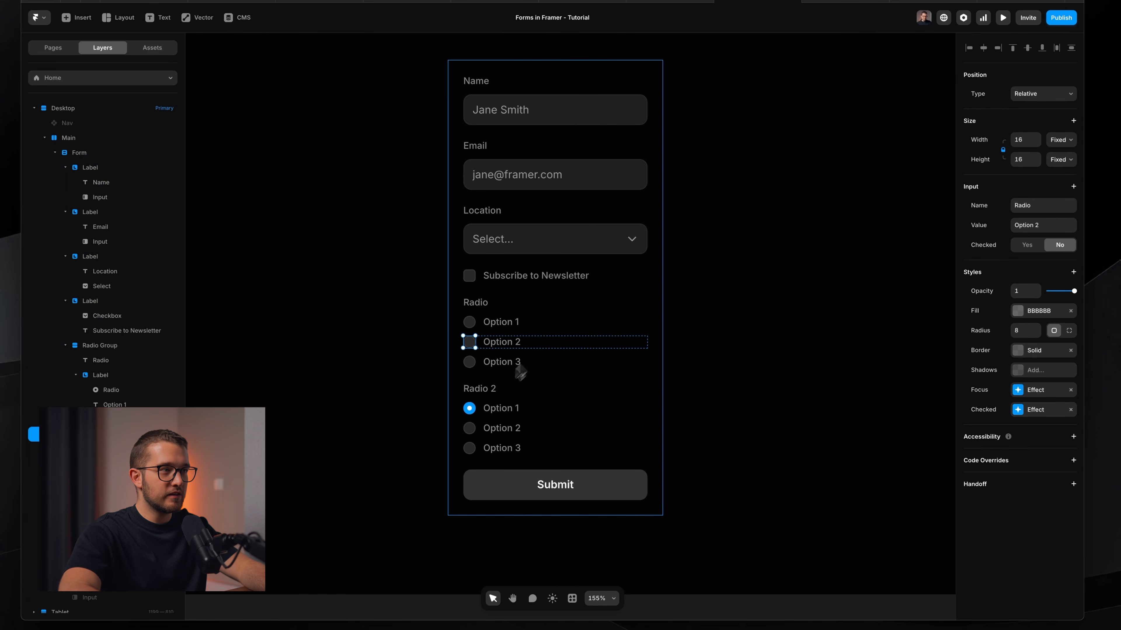
super+click(470, 409)
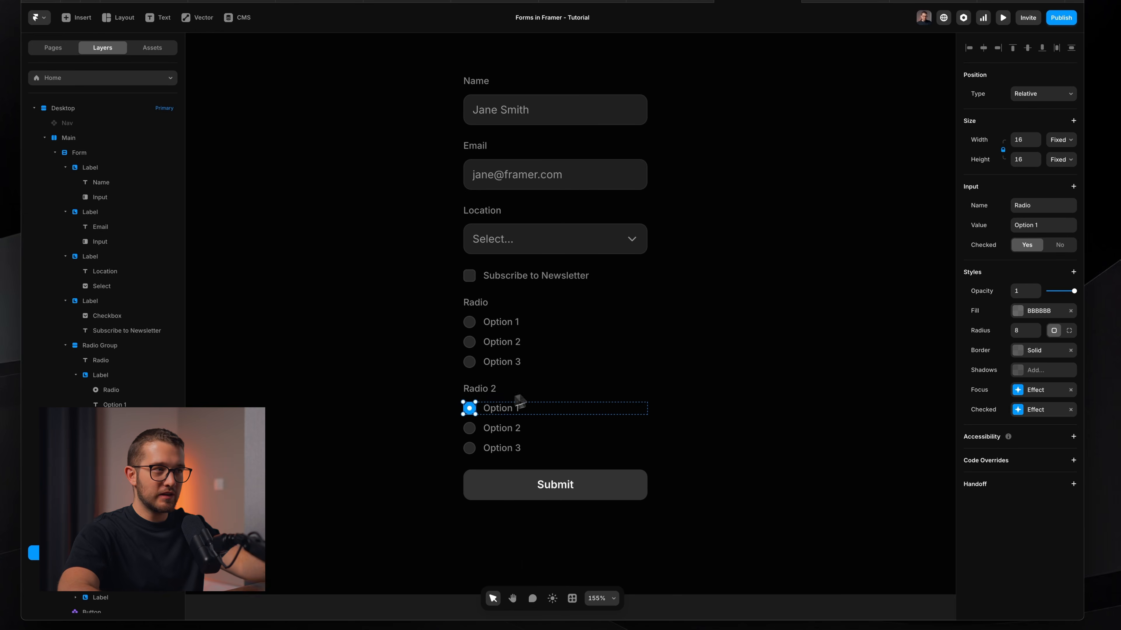
Select Radio 2's three option circles (Option 1, 2 and 3) together.
click(530, 396)
click(548, 317)
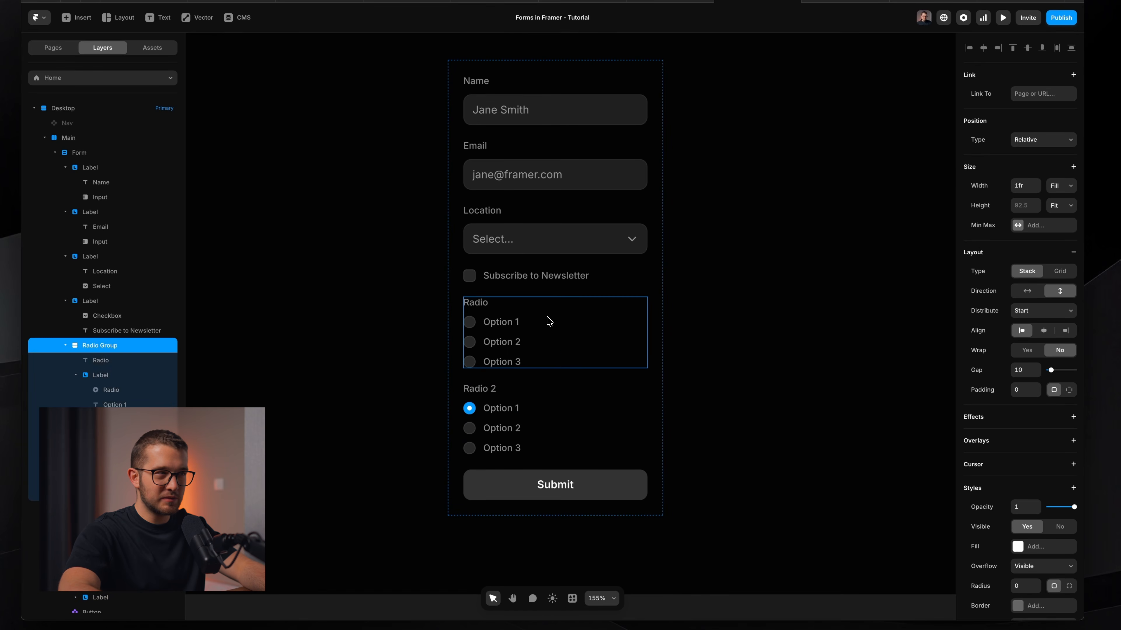
click(524, 401)
click(532, 307)
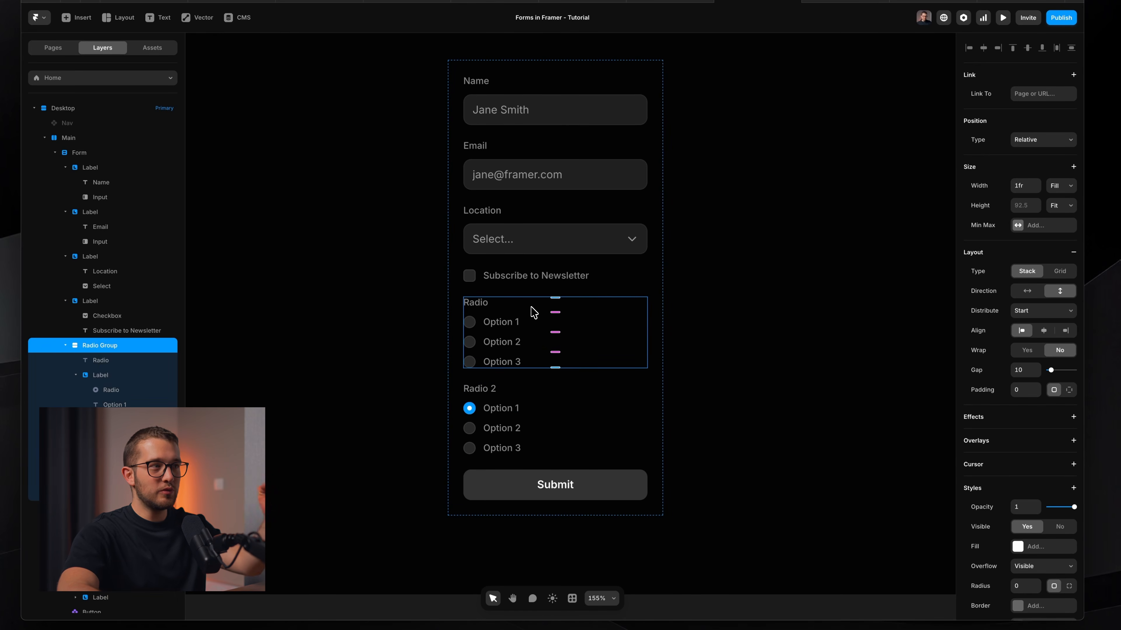
click(543, 408)
click(549, 344)
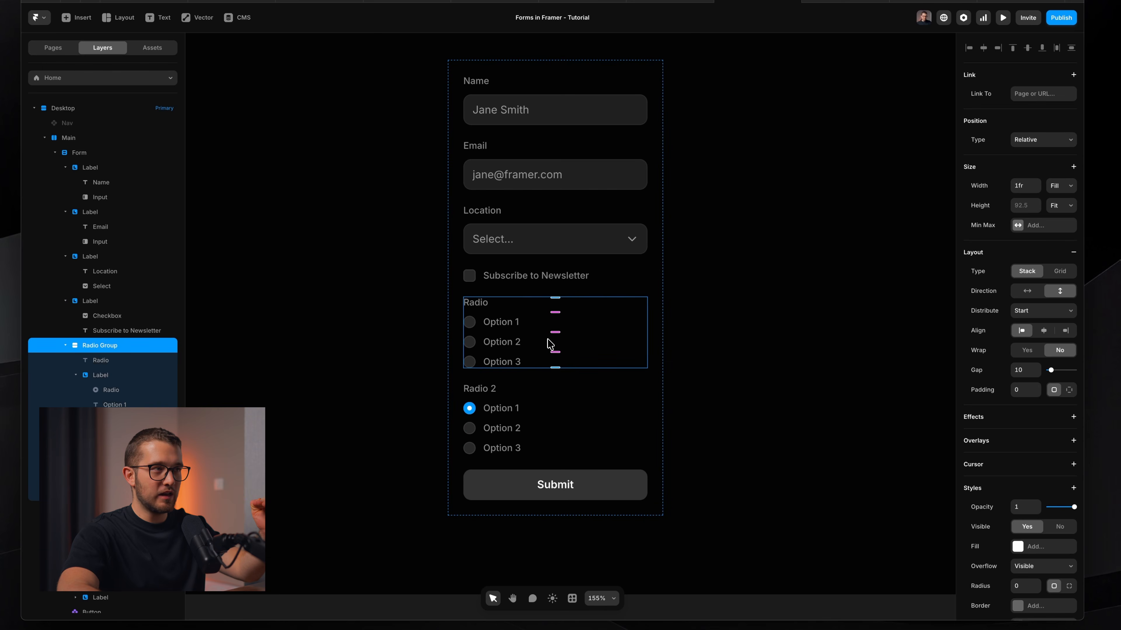
click(551, 410)
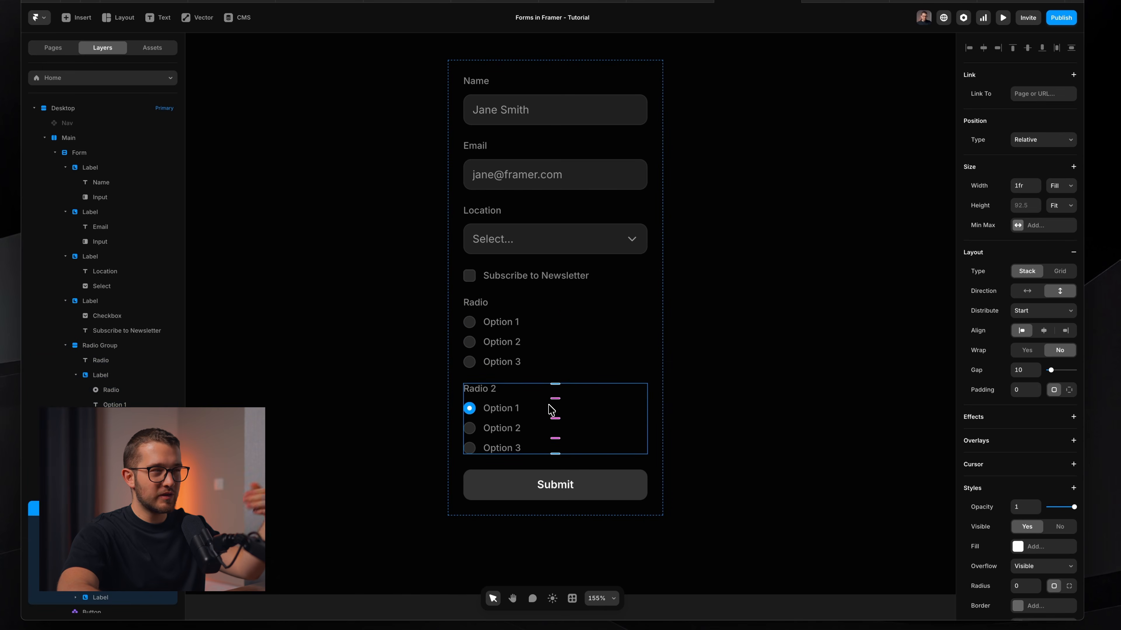
super+click(470, 409)
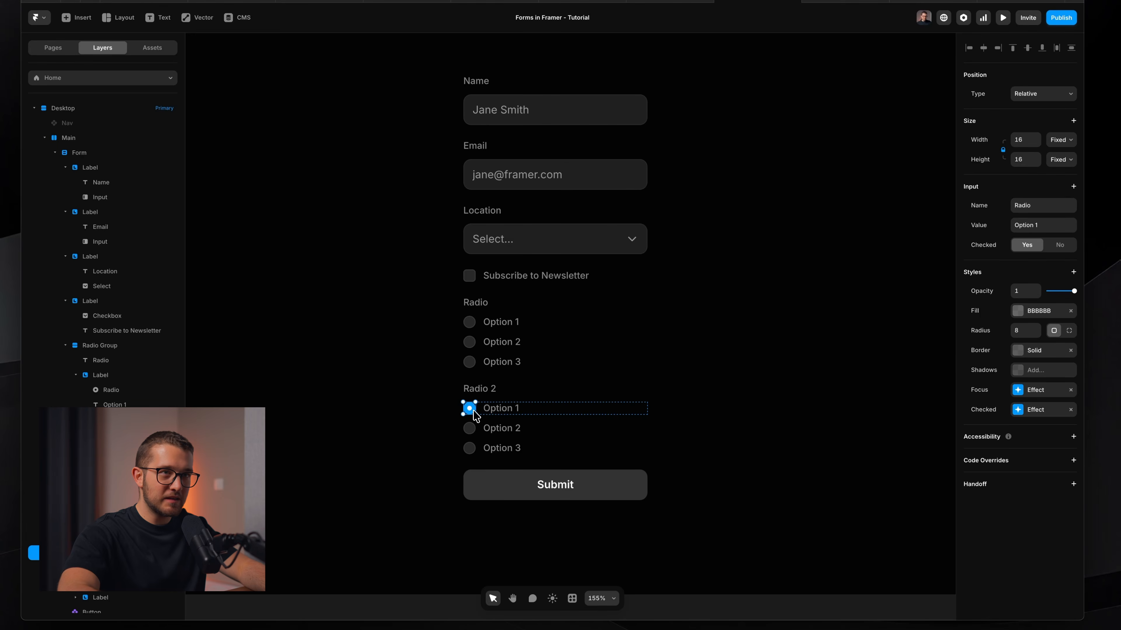
super+click(469, 322)
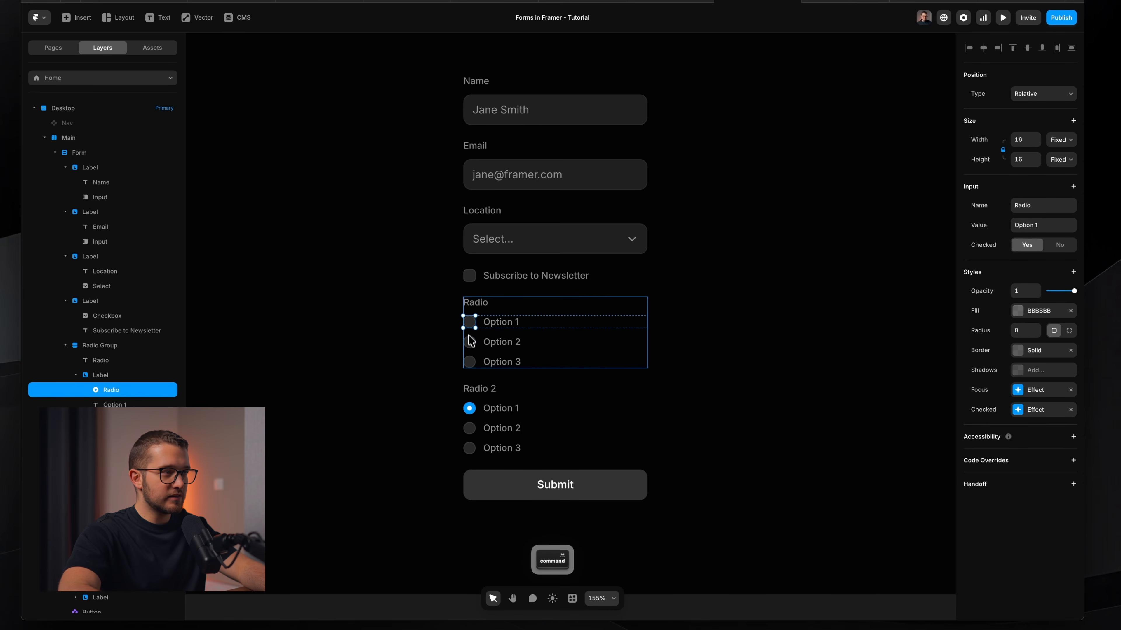
shift+super+click(469, 342)
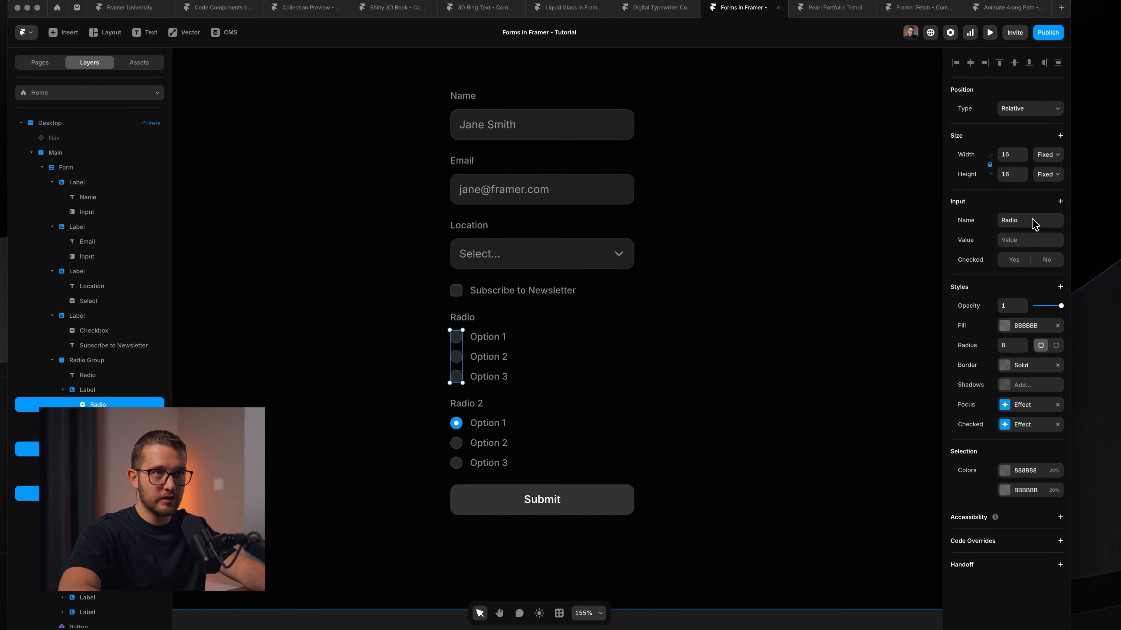
super+click(456, 422)
shift+super+click(455, 443)
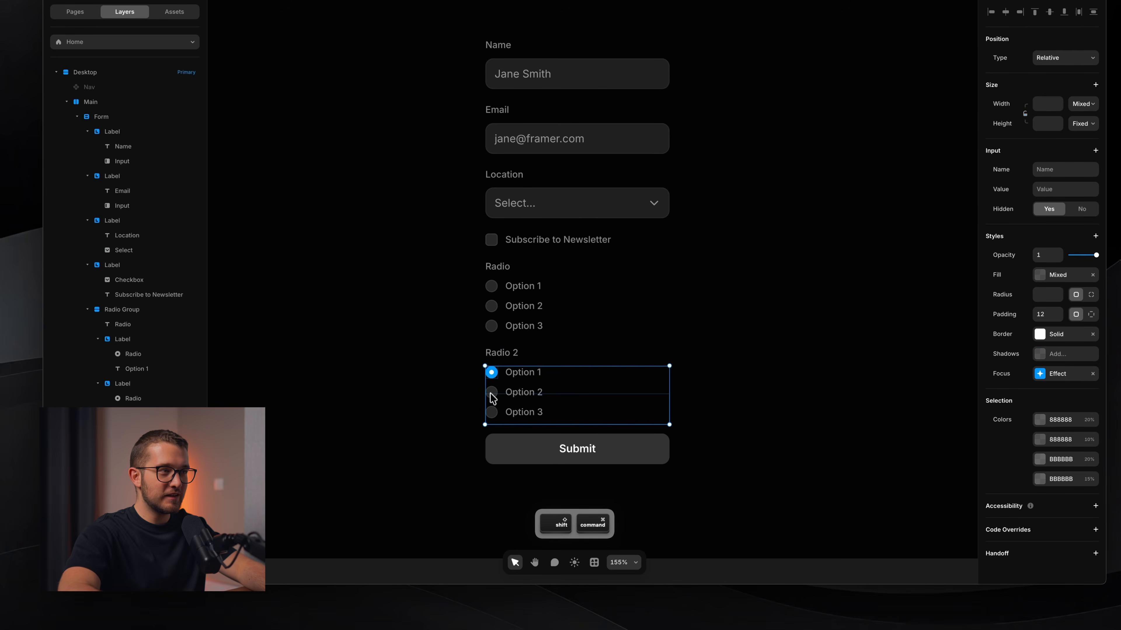
super+click(493, 389)
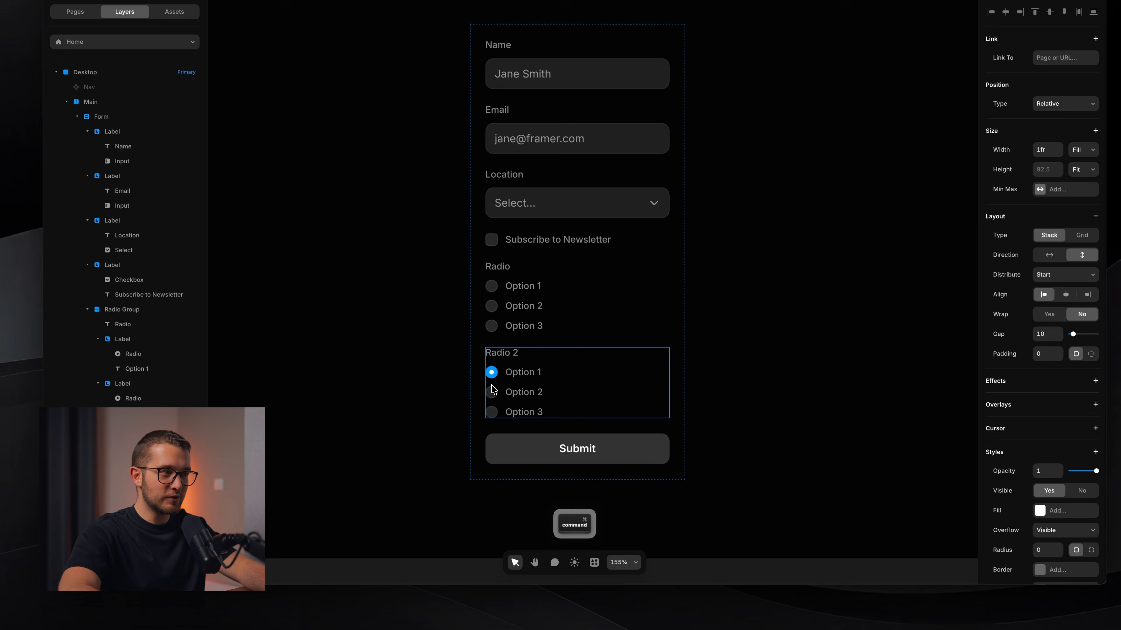
super+click(492, 393)
shift+super+click(493, 412)
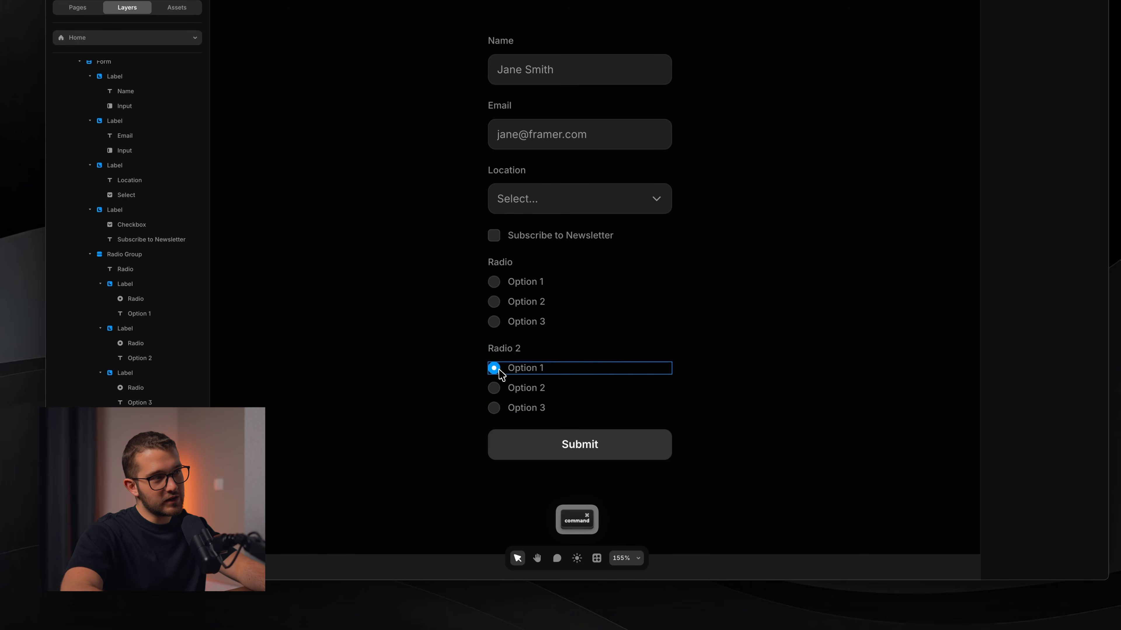
super+click(498, 370)
shift+super+click(494, 389)
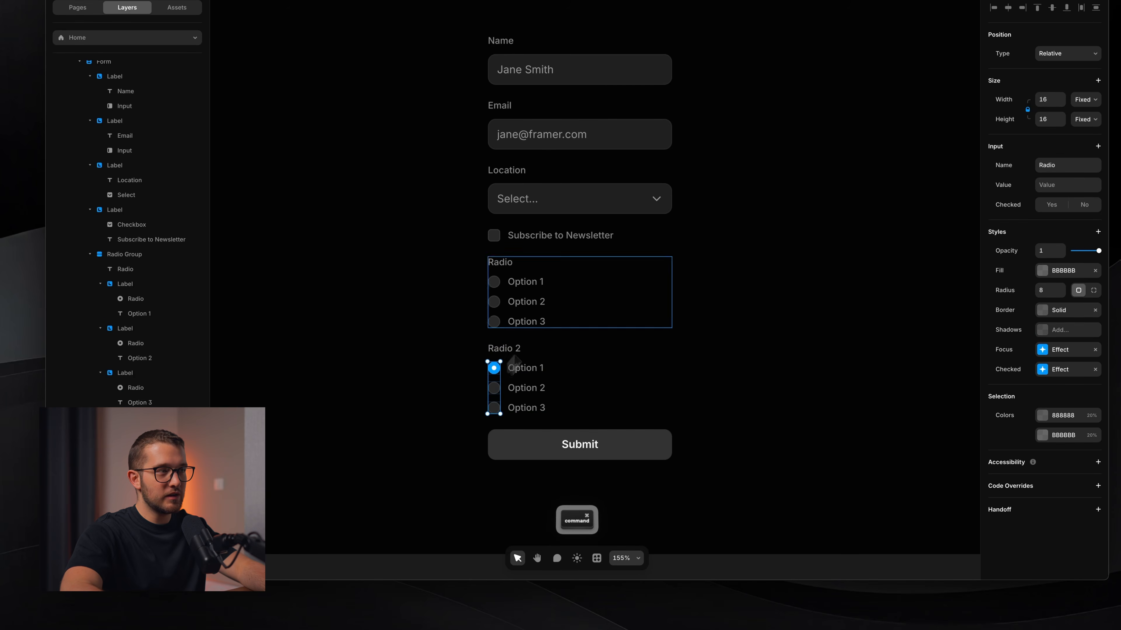
shift+super+click(493, 408)
Change those circles' Input Name to 'Radio 2' and preview the form.
click(1043, 216)
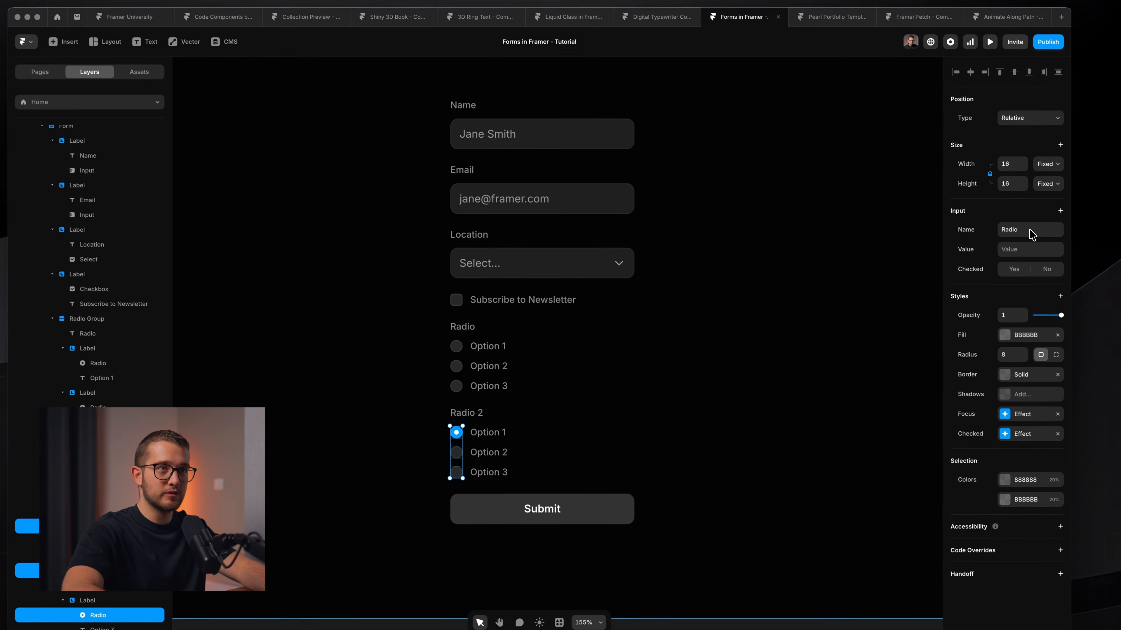
text(2)
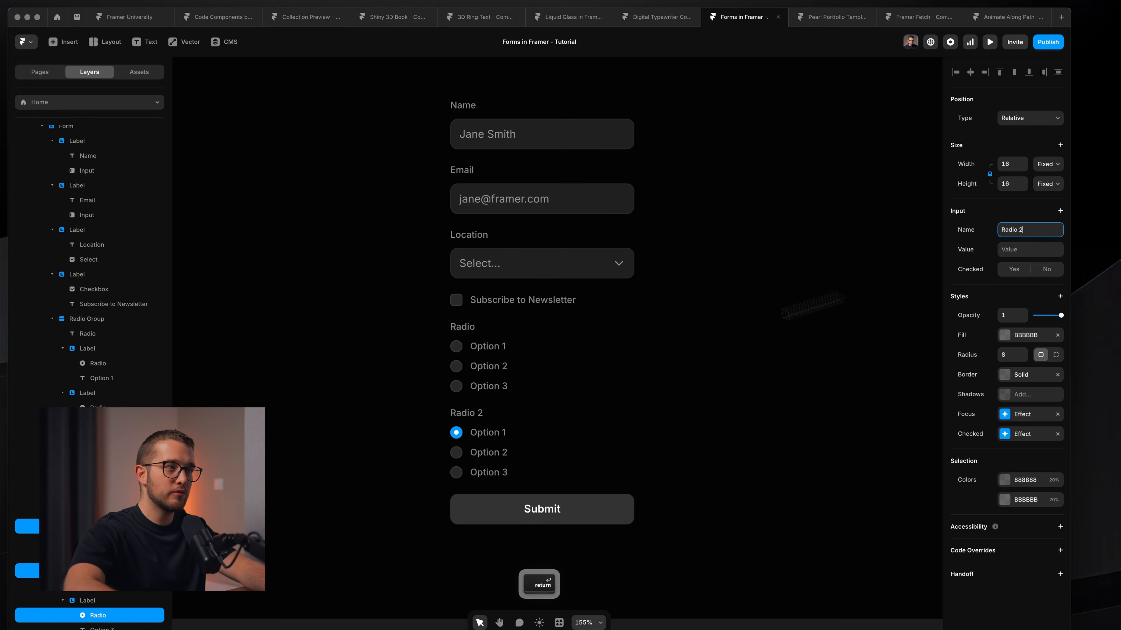
click(628, 359)
super+click(458, 341)
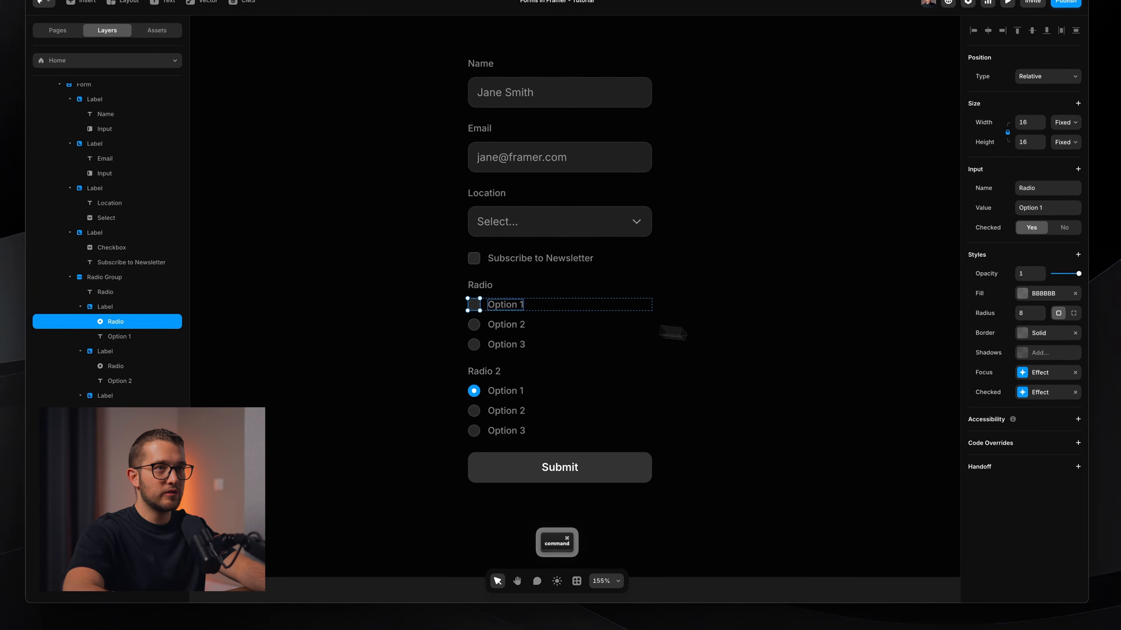
super+click(706, 375)
key(super+p)
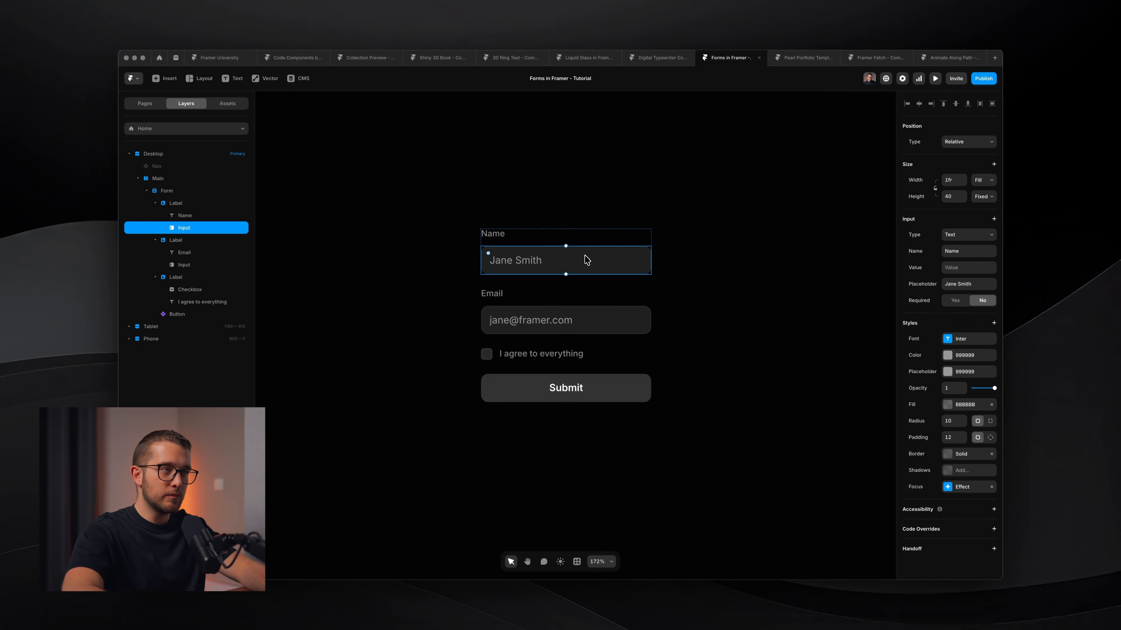
Set the Name input's text colour in Styles from 999999 to white FFFFFF.
scroll(586, 261, right, 1)
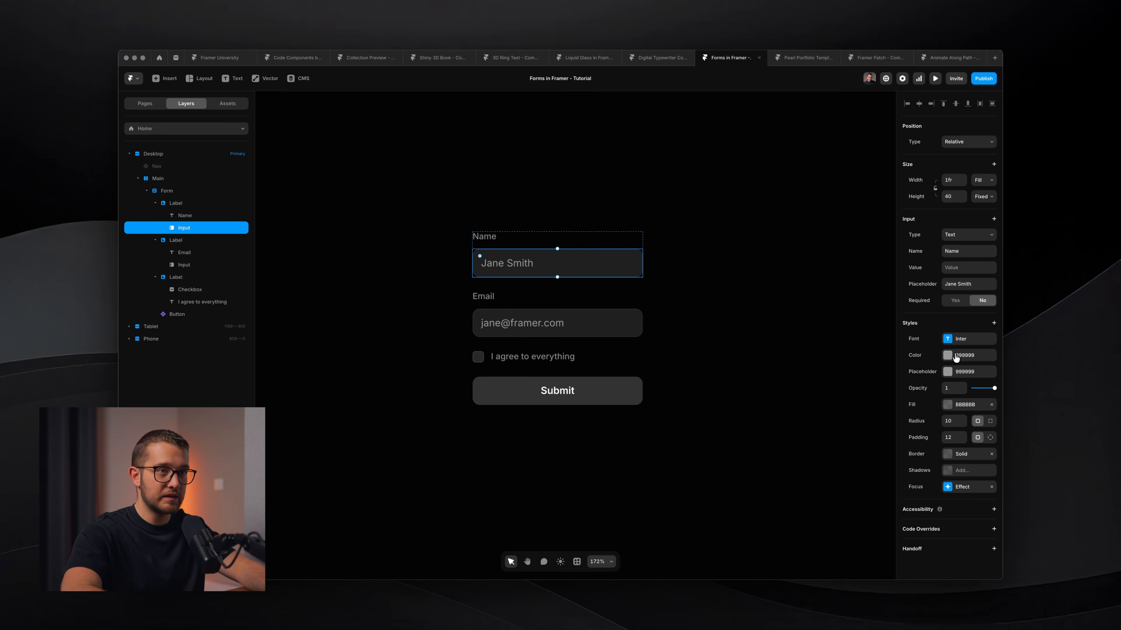
click(955, 358)
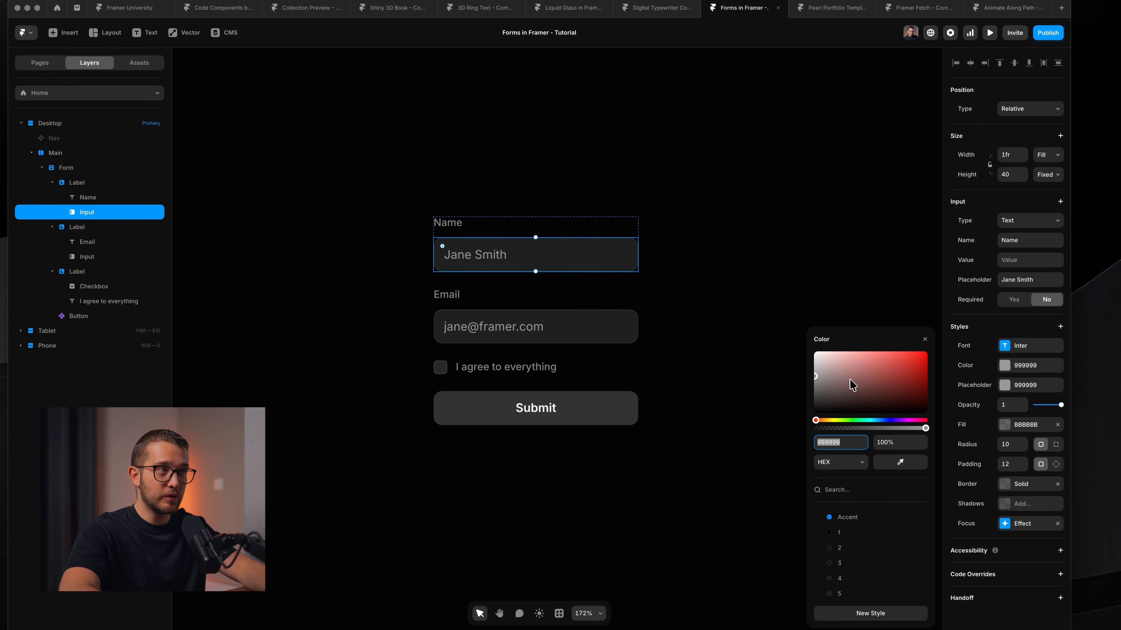
click(723, 240)
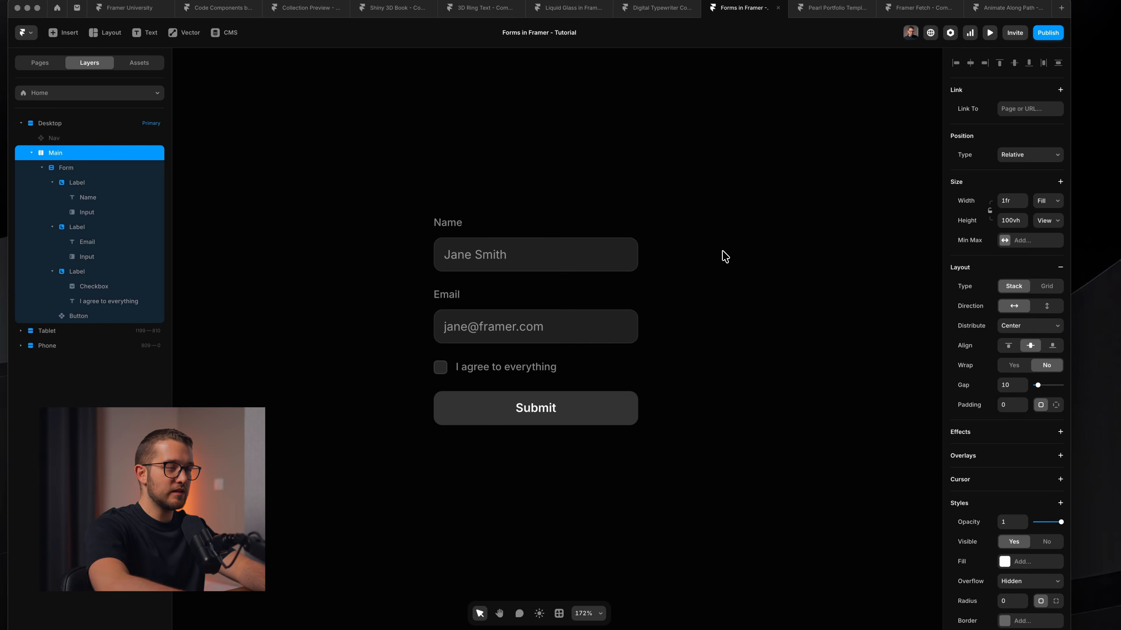
In preview, type 'asdasd' into Name and Email, then clear both fields and exit.
key(super+p)
click(539, 287)
text(asdasdas)
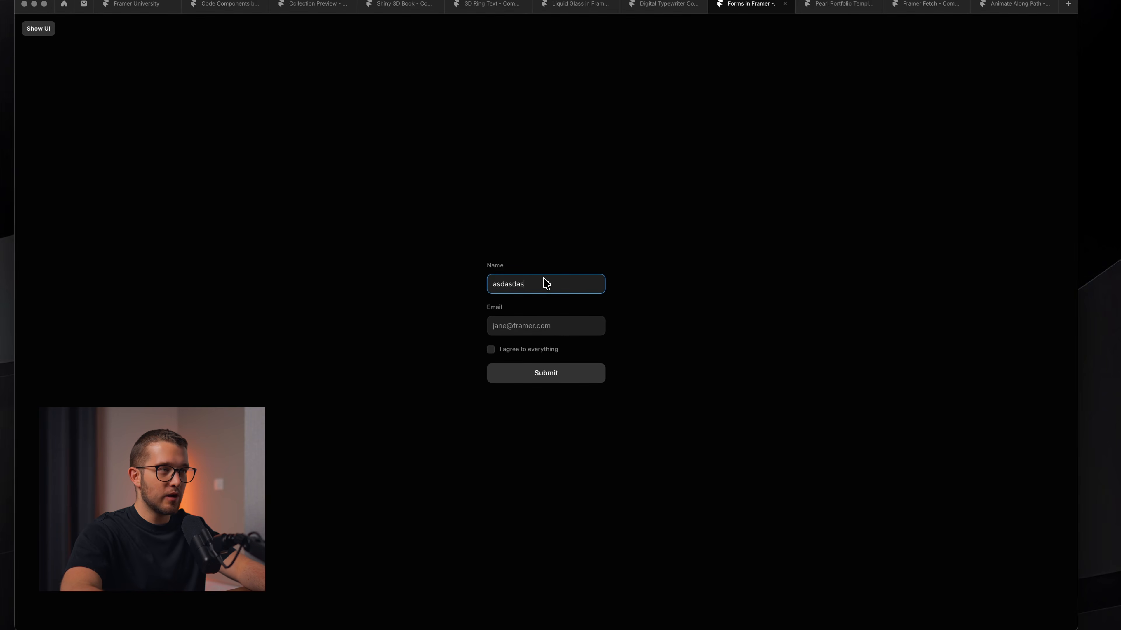
click(536, 324)
text(asd)
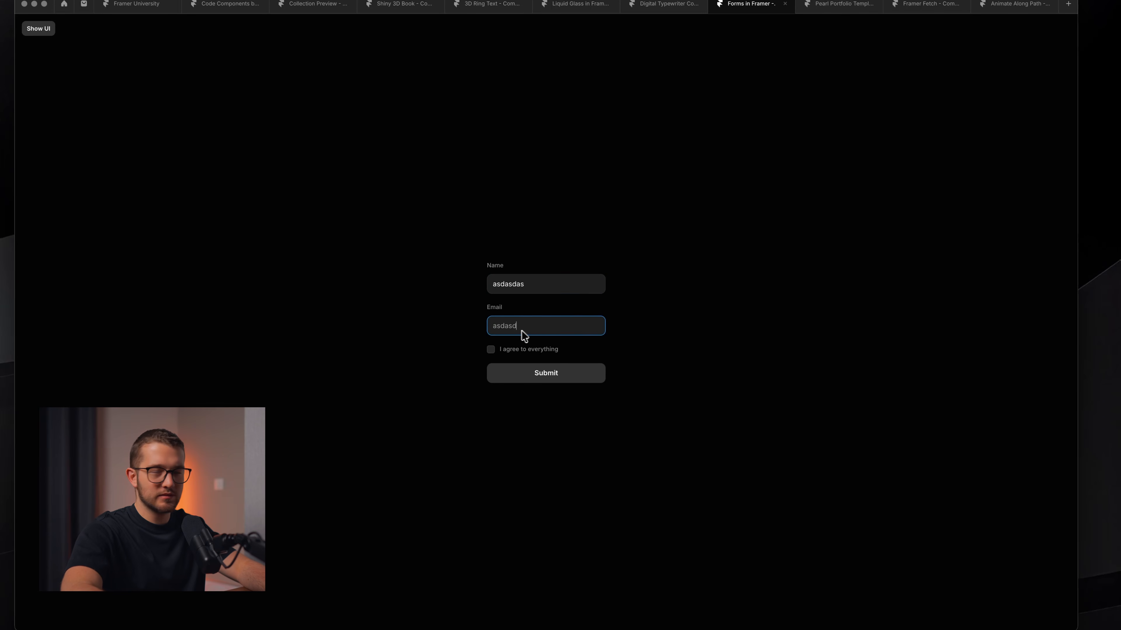
text(asd)
double_click(526, 334)
key(BackSpace)
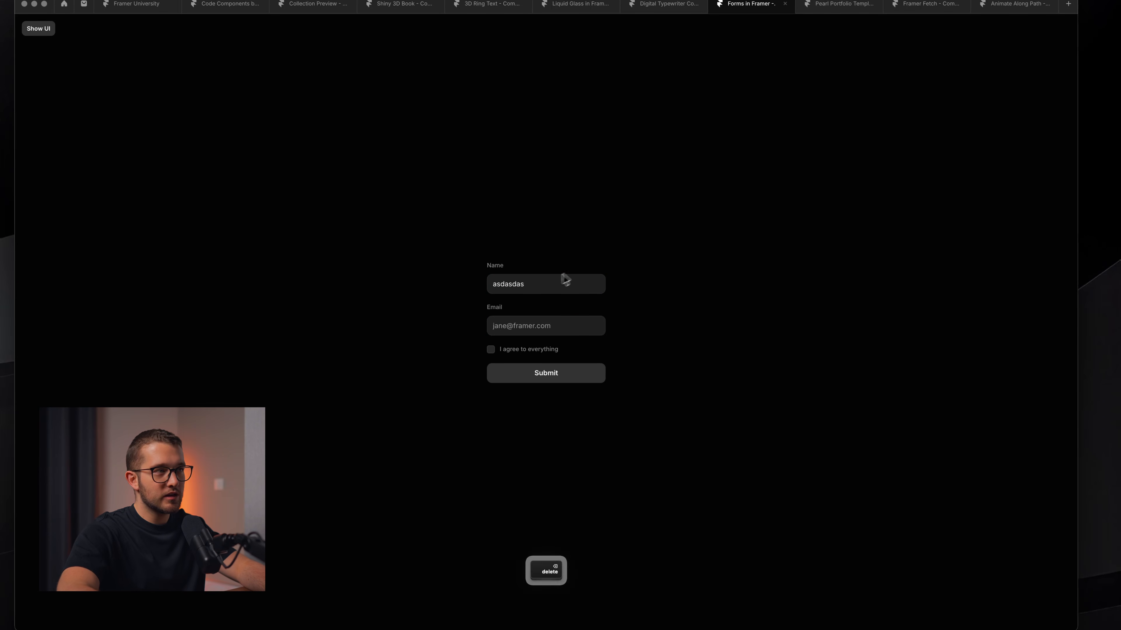
double_click(559, 282)
key(super+BackSpace)
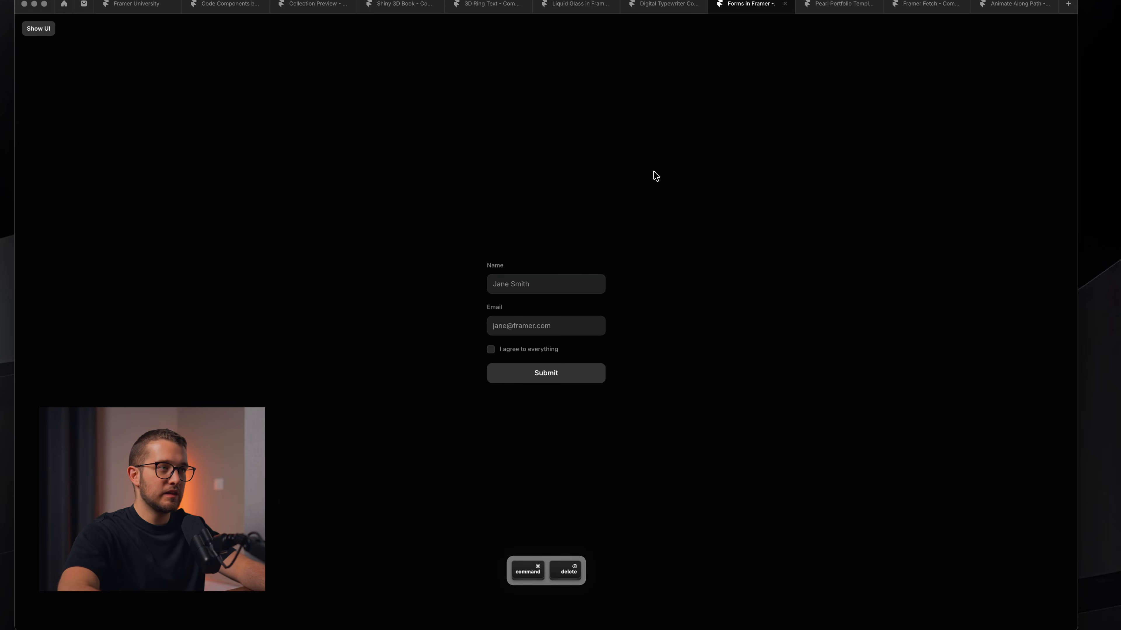
key(Escape)
Darken the Name input's placeholder colour to 808080.
click(561, 242)
click(560, 249)
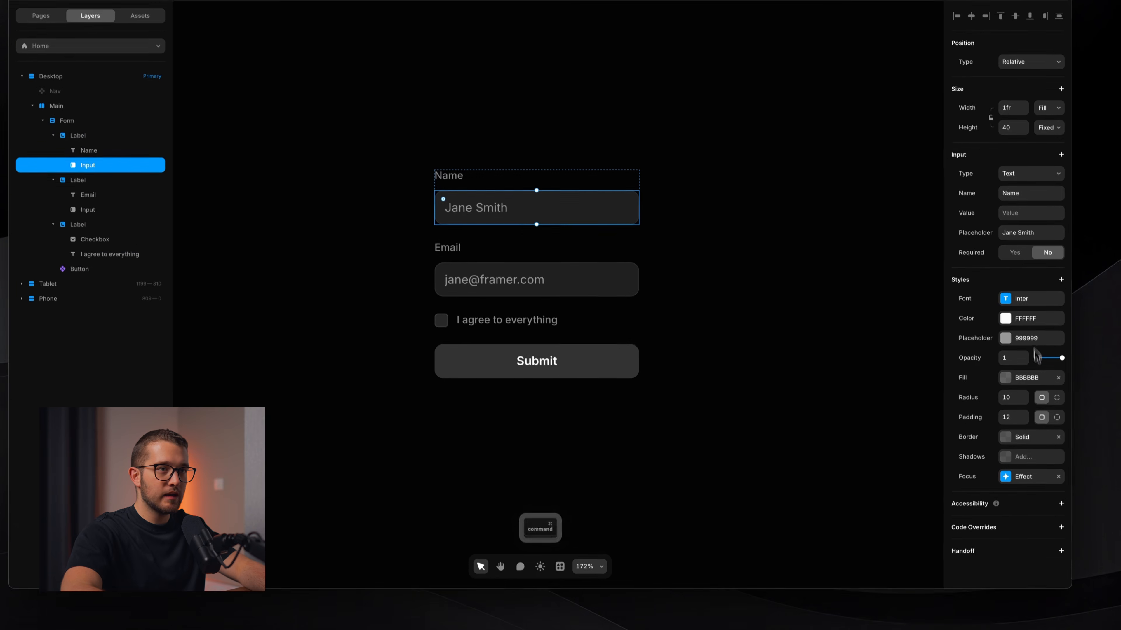
click(1023, 340)
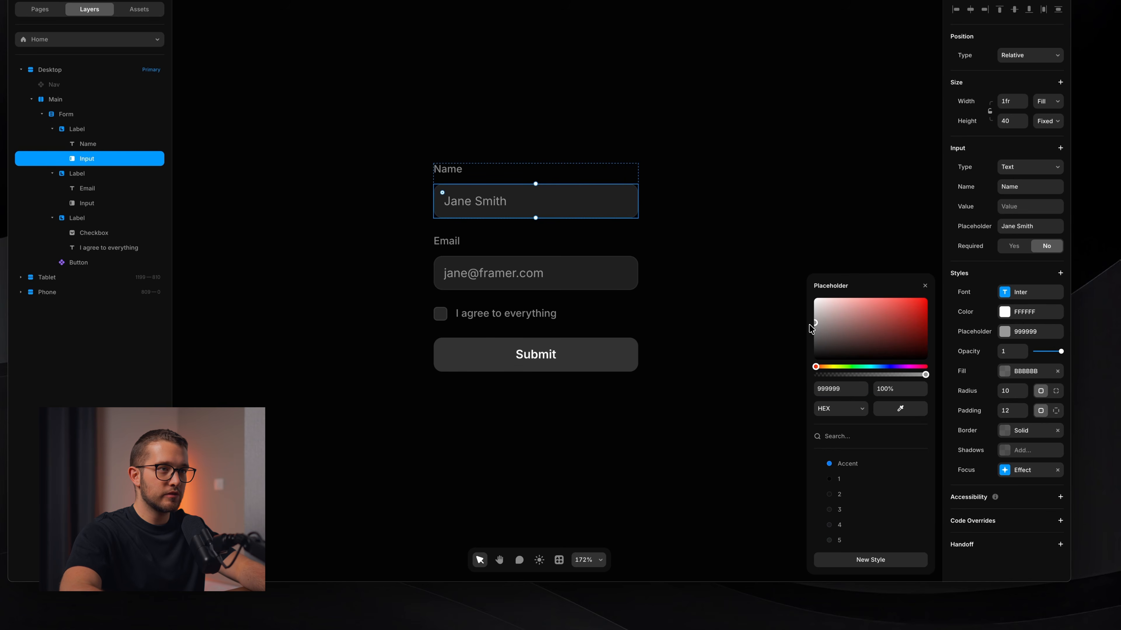
drag(815, 328, 815, 332)
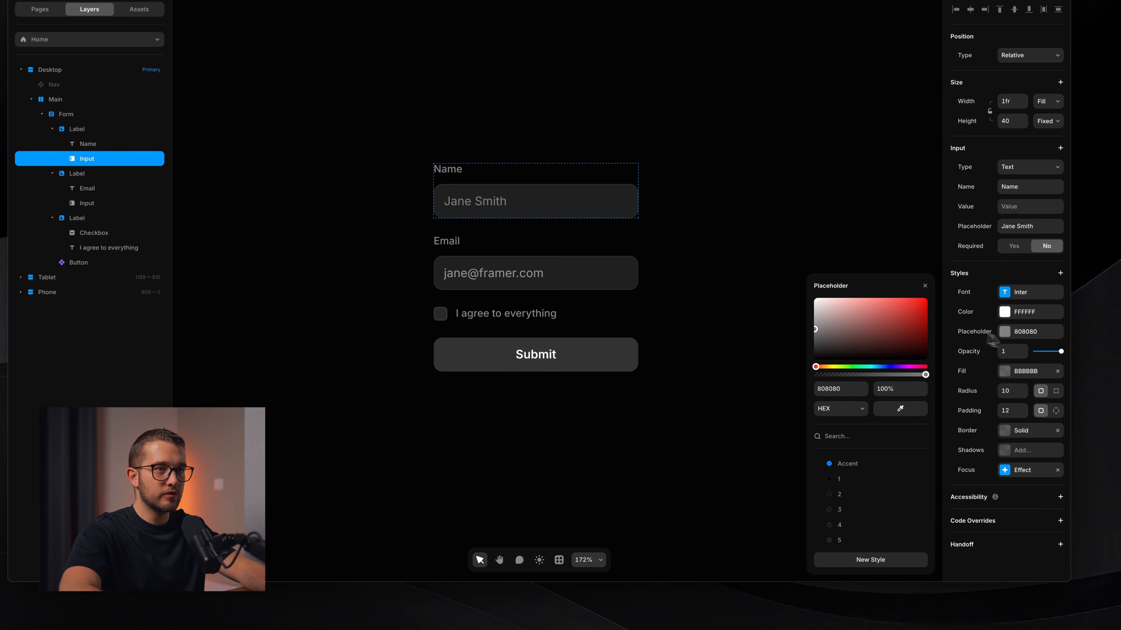
Give the input background colour style 4, then bring up its border colour choices.
click(1017, 371)
click(850, 464)
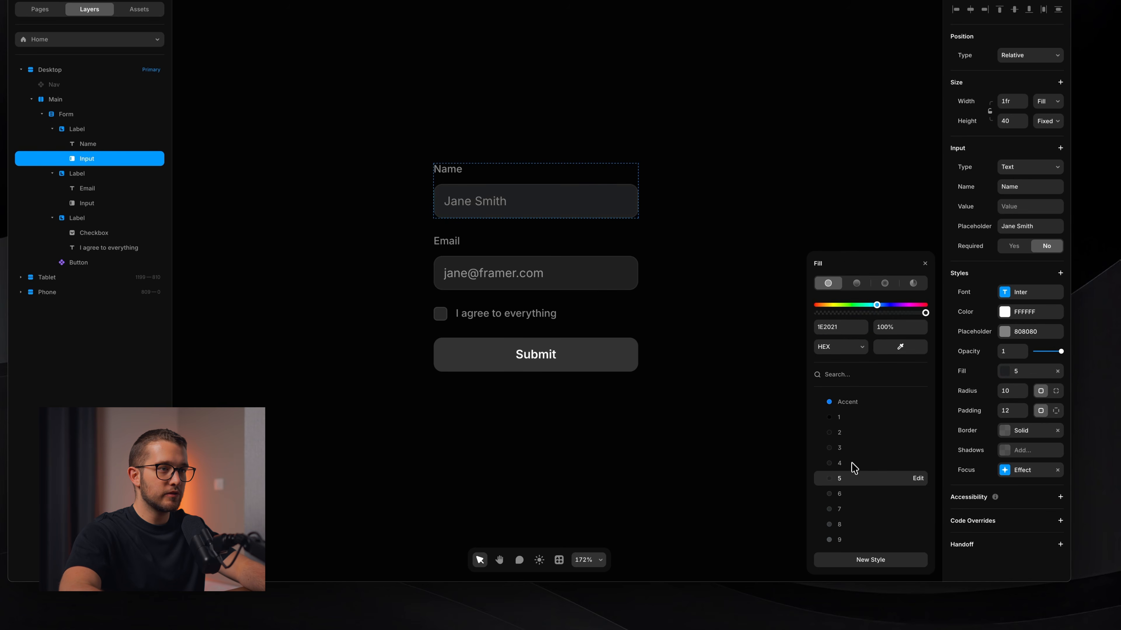
click(1023, 433)
click(904, 457)
scroll(905, 455, down, 3)
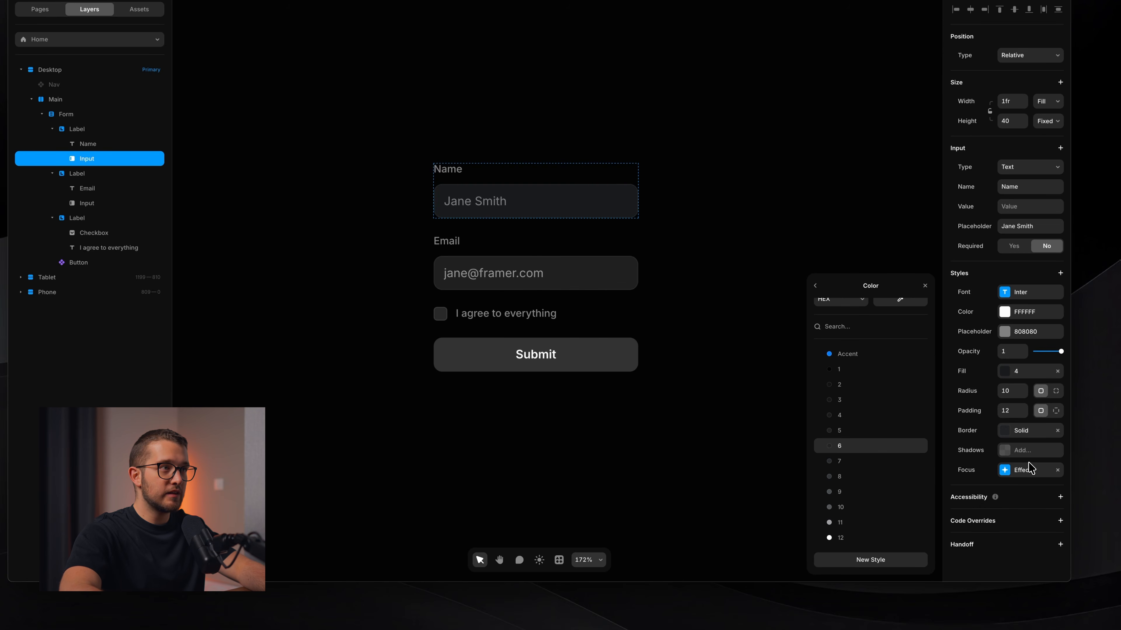
Remove the border from the Name input's focus state.
click(1020, 471)
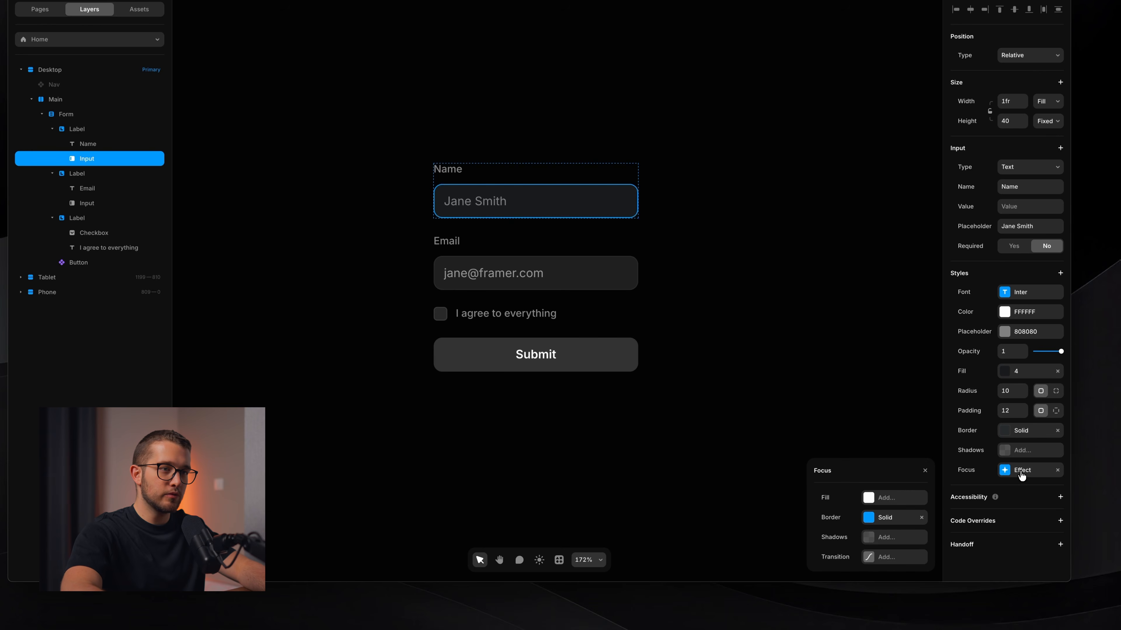
scroll(547, 149, up, 5)
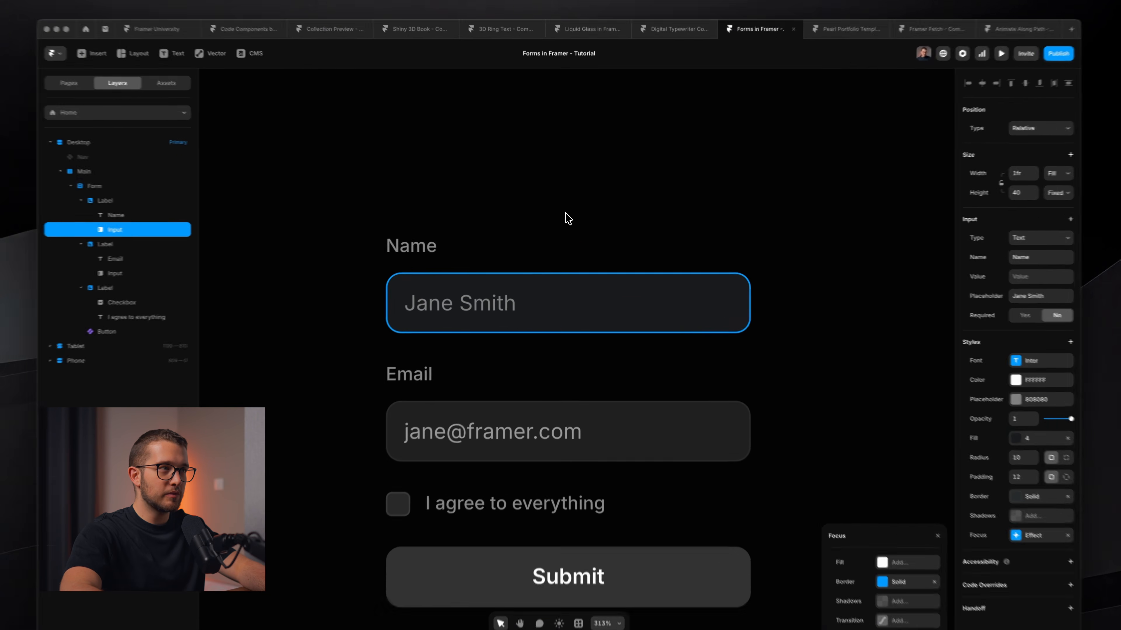
scroll(569, 219, up, 1)
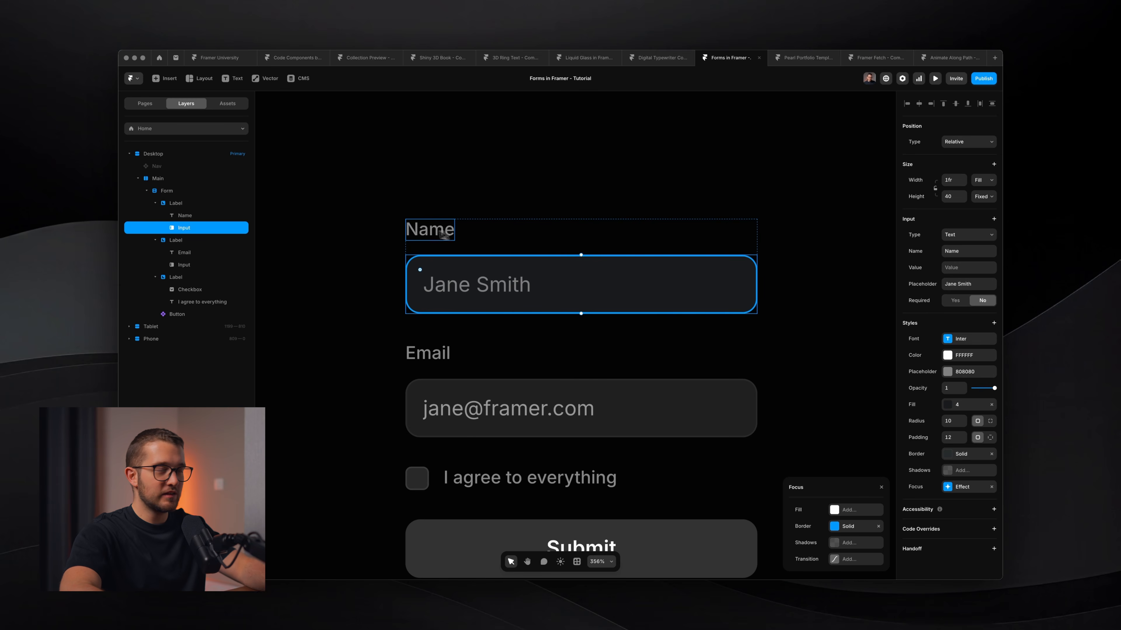
click(878, 526)
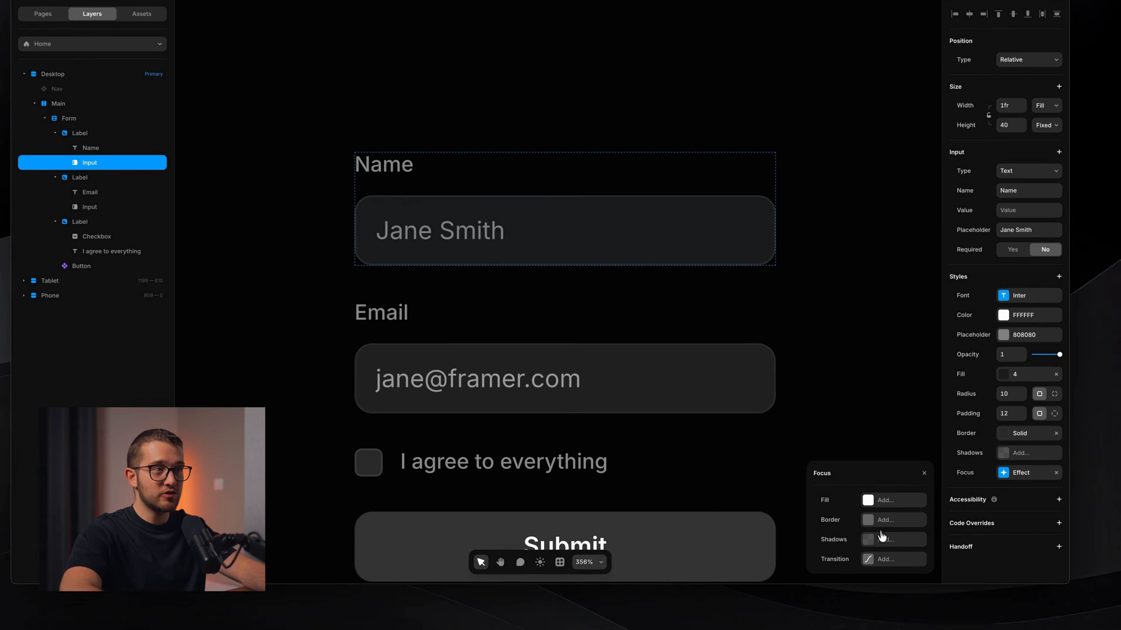
Add a focus shadow with 0 offset, spread 2 and colour style 1.
click(850, 543)
click(888, 525)
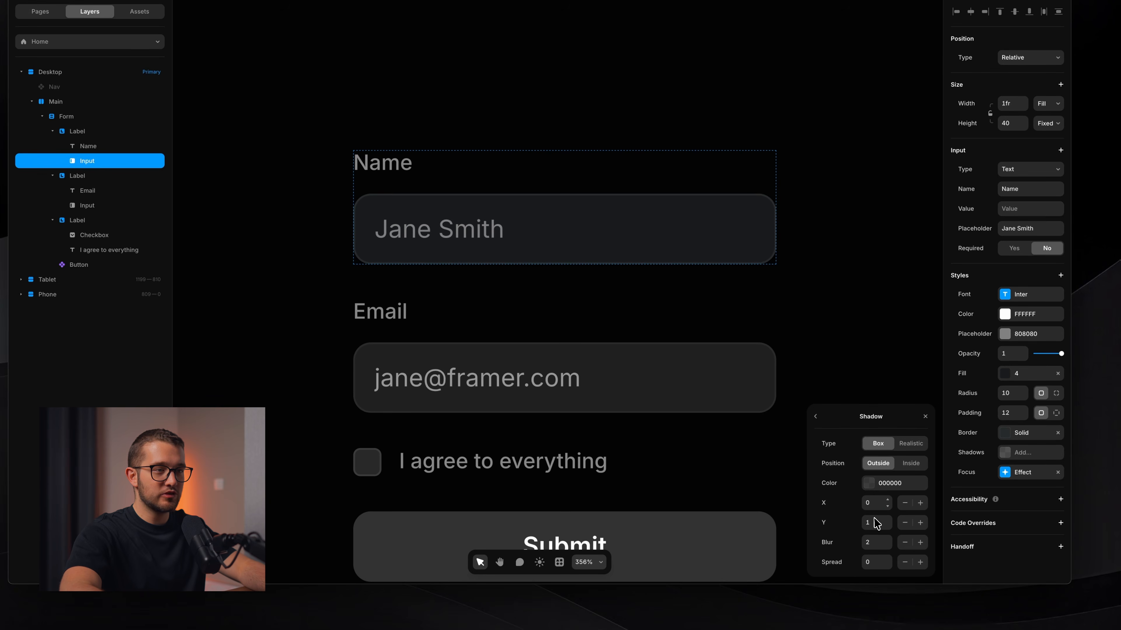
text(0)
click(877, 541)
text(0)
key(Return)
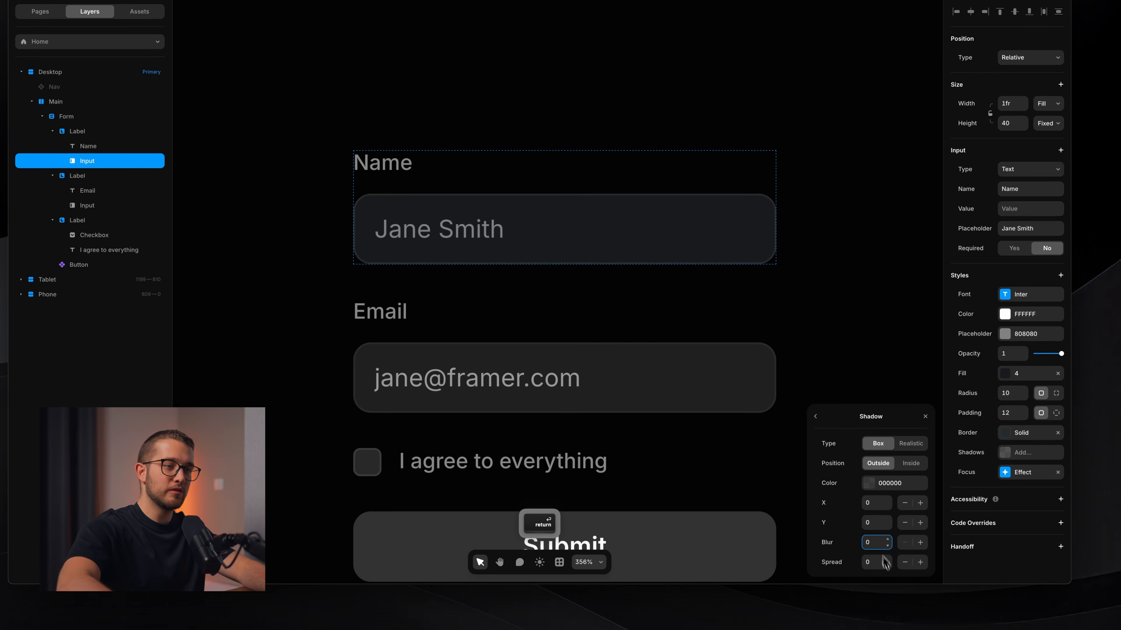
click(873, 566)
text(2)
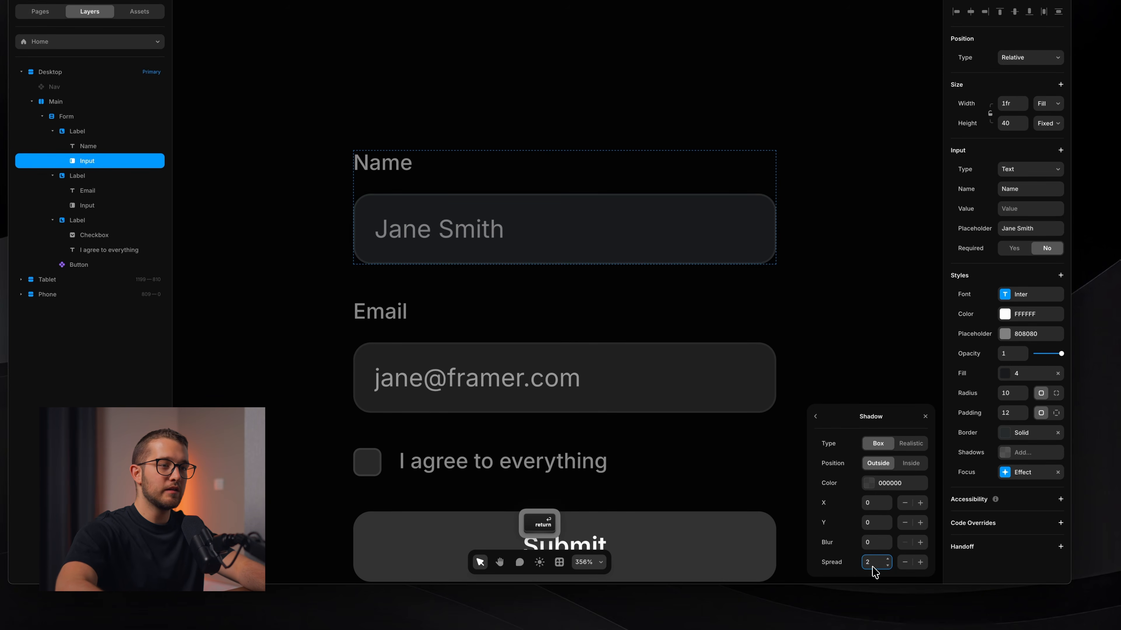
click(894, 487)
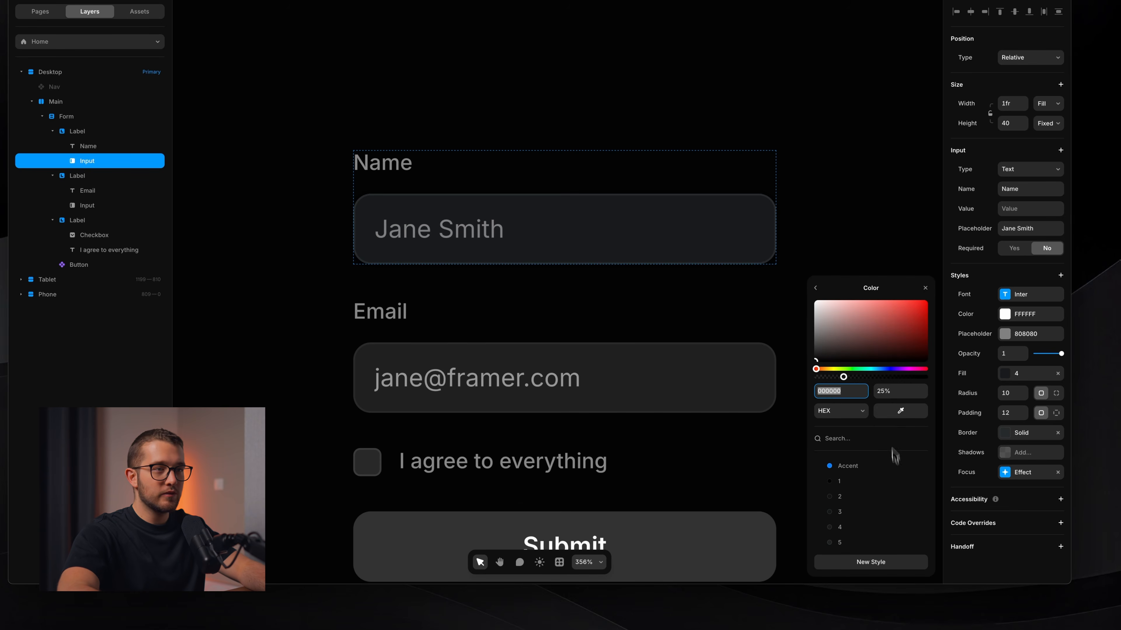
click(863, 483)
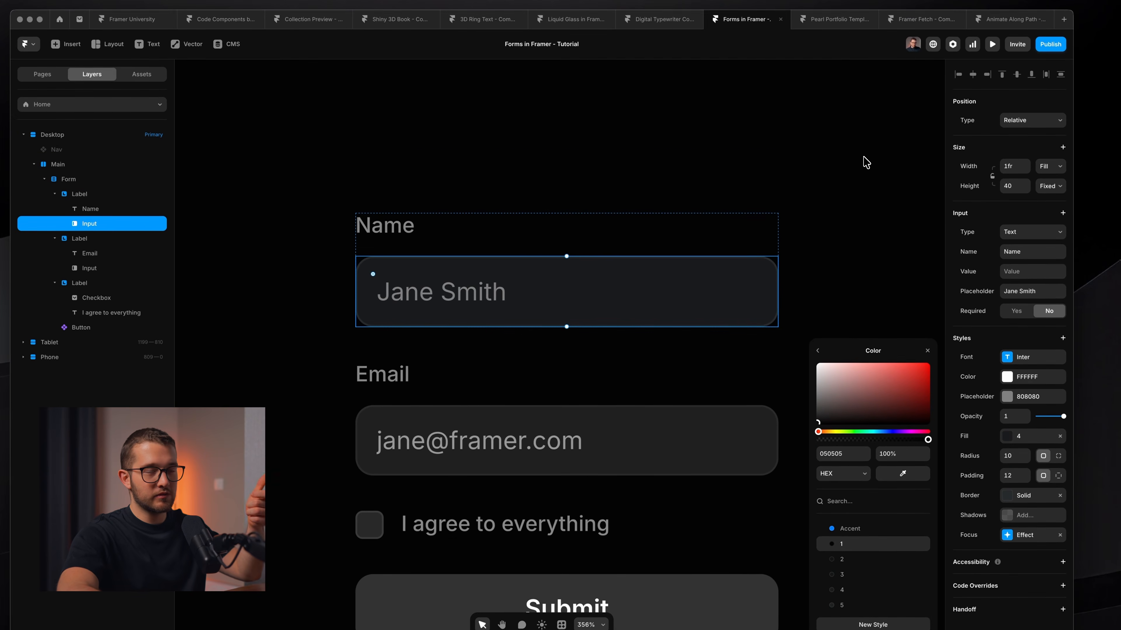
click(819, 351)
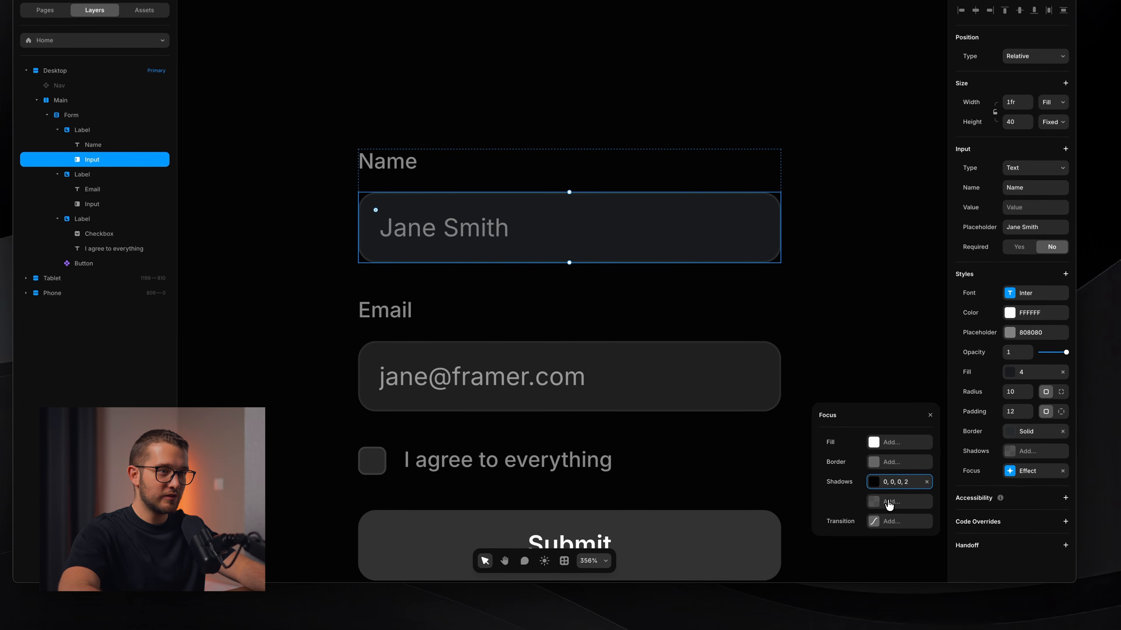
Add a second focus shadow with 0 offset, 0 blur, spread 3 in Accent blue.
click(889, 502)
click(895, 485)
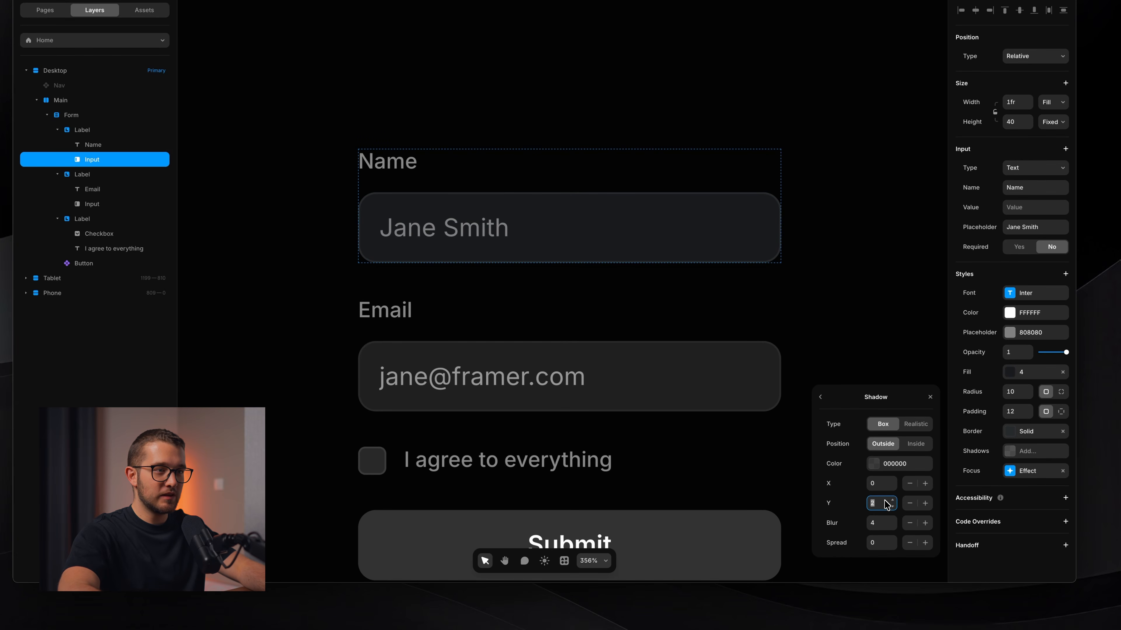
text(0)
click(878, 527)
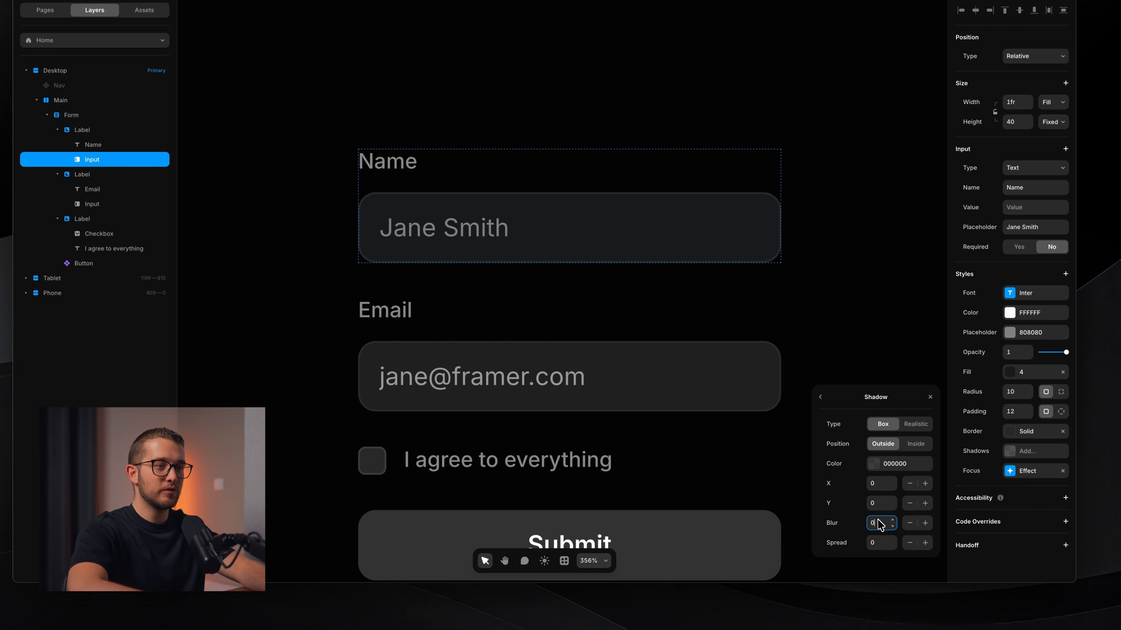
text(0)
scroll(776, 485, down, 3)
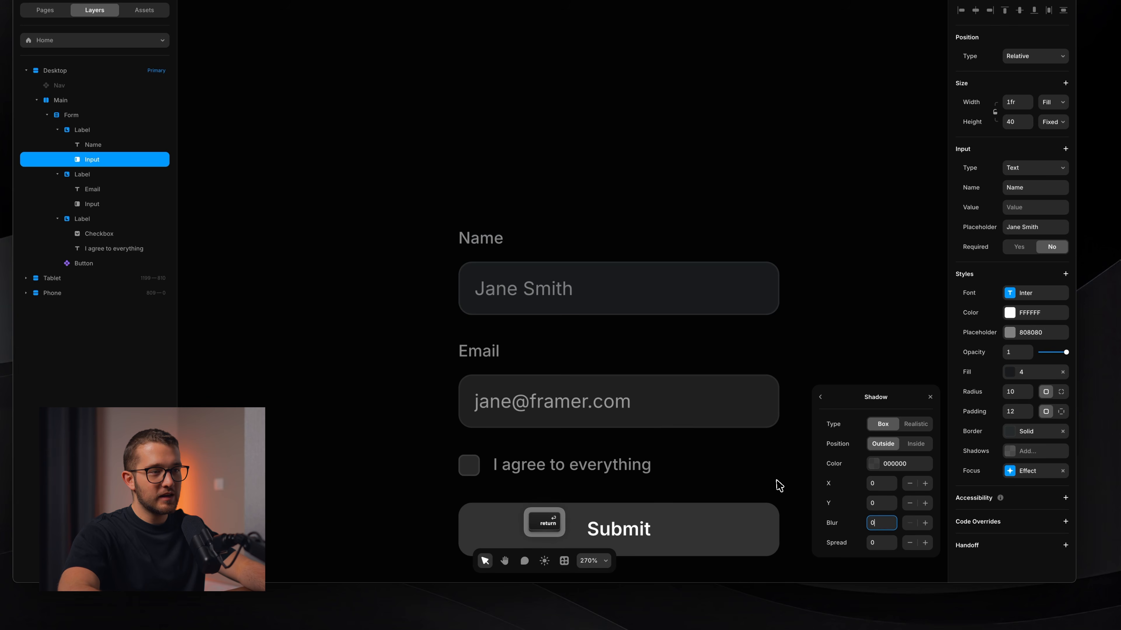
click(881, 546)
text(3)
key(Return)
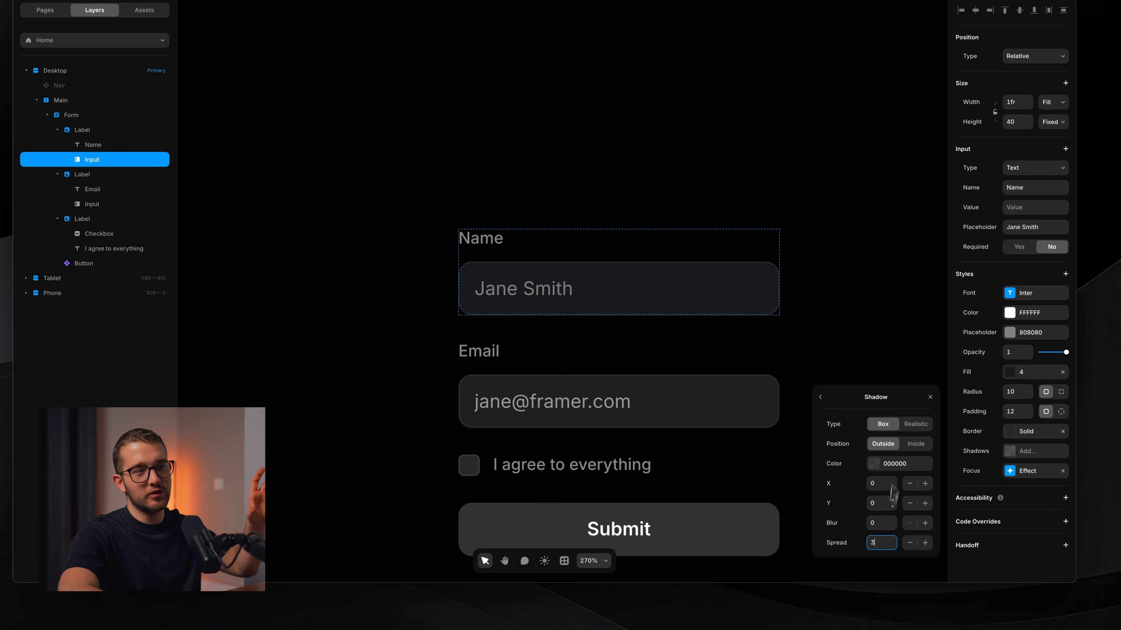
click(870, 463)
click(860, 463)
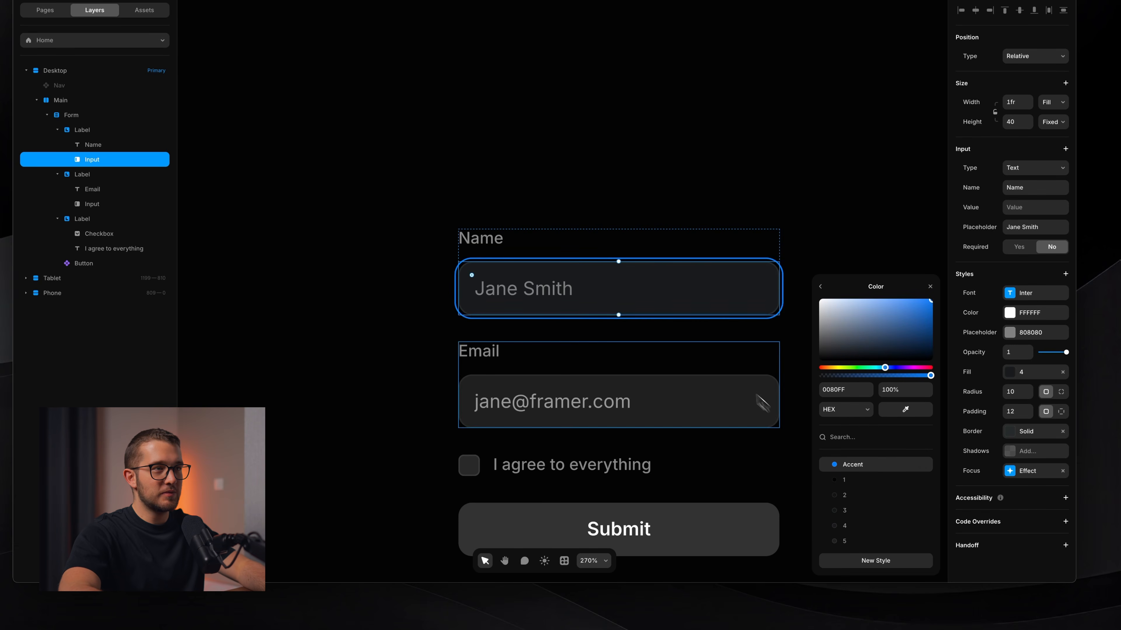
scroll(597, 295, up, 3)
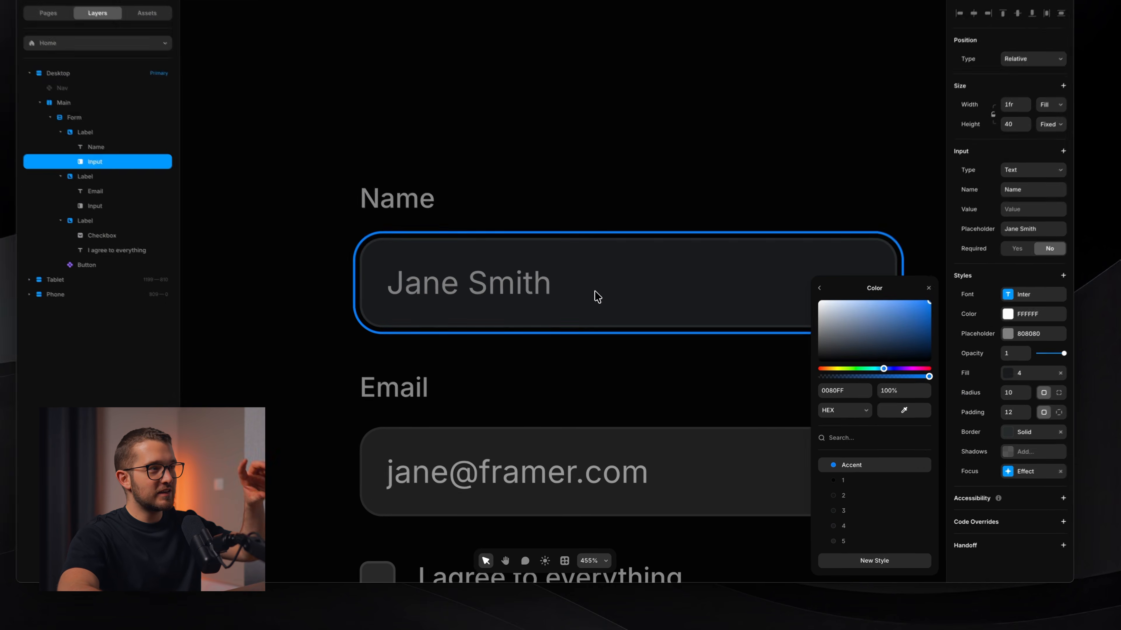
scroll(604, 340, down, 2)
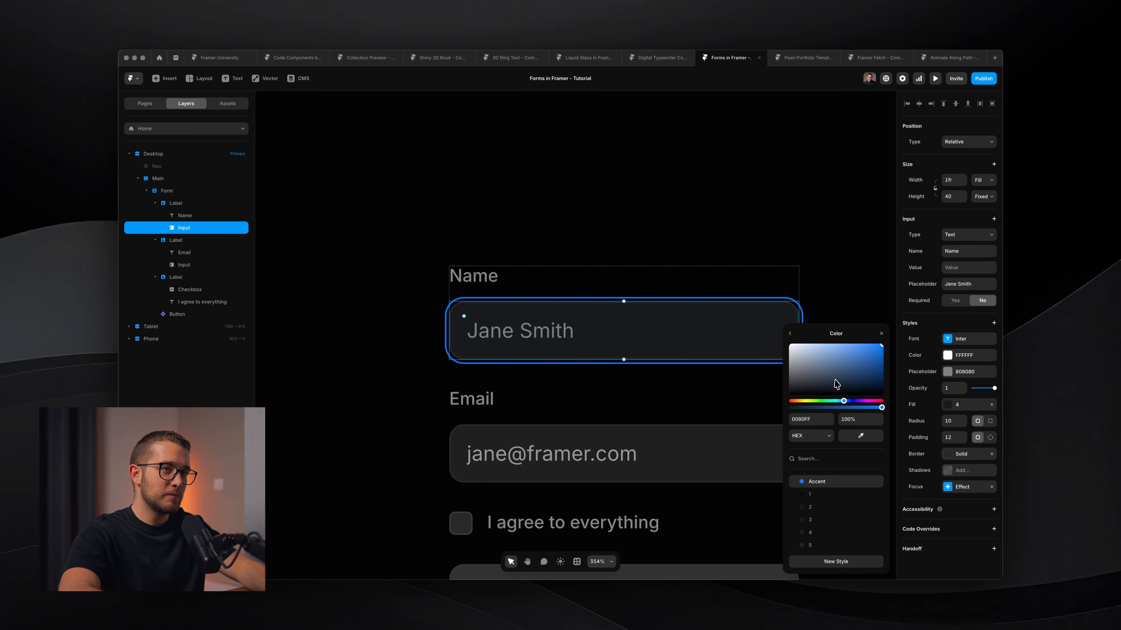
click(882, 332)
Preview the Main frame, test and clear the Name field, then exit the preview.
click(863, 335)
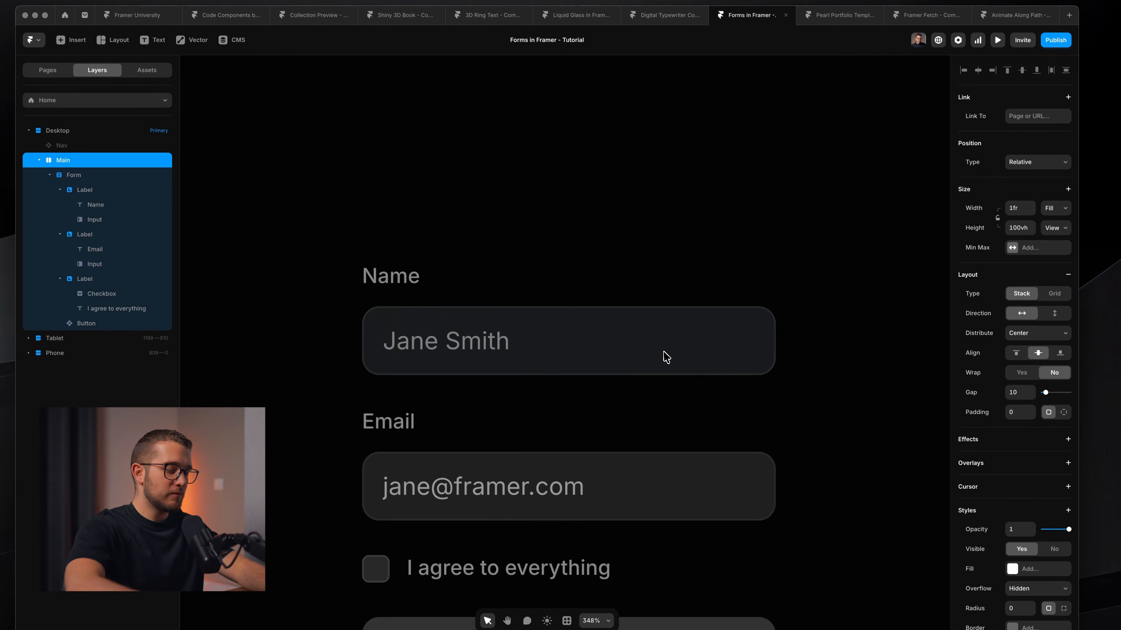
key(super+p)
click(579, 301)
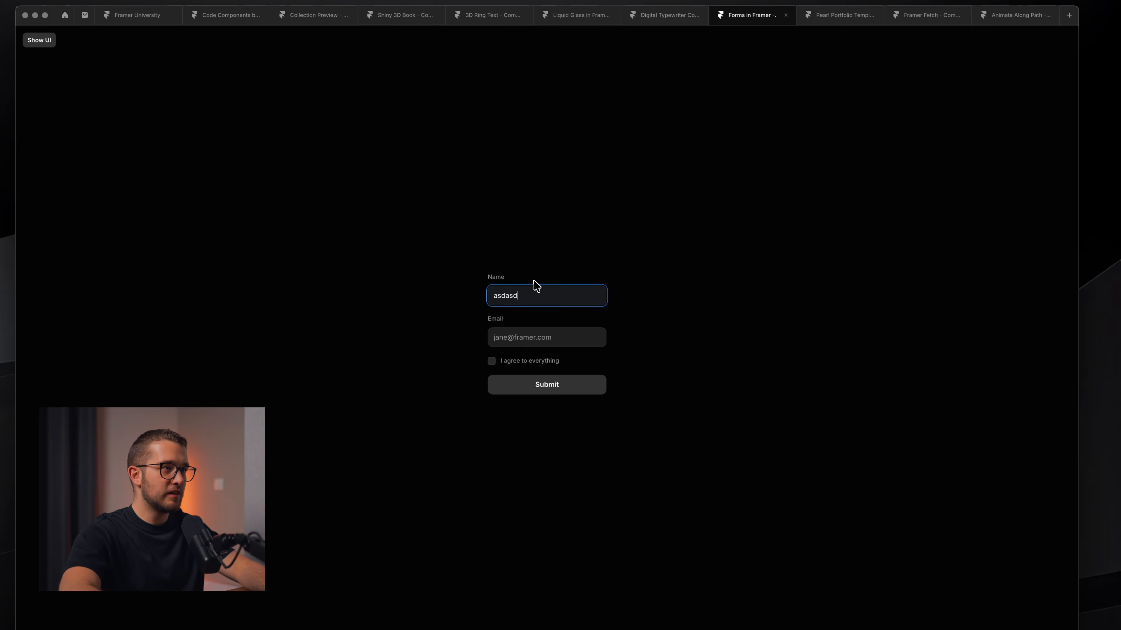
key(super+BackSpace)
key(Escape)
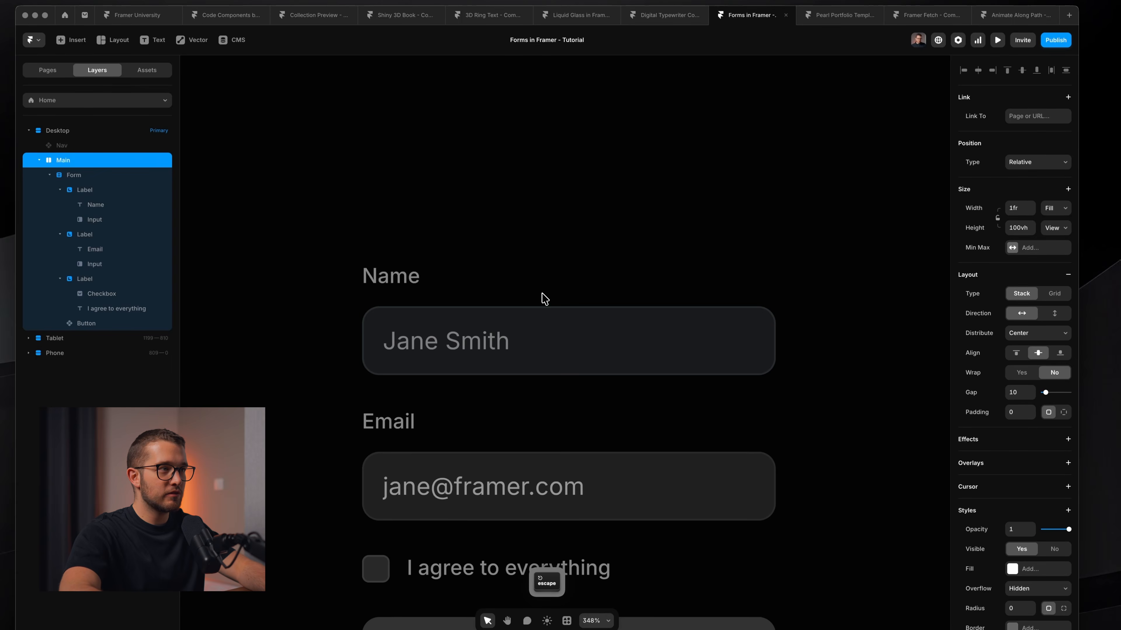
Select the Name and Email inputs on the canvas, ending on Name.
super+click(548, 329)
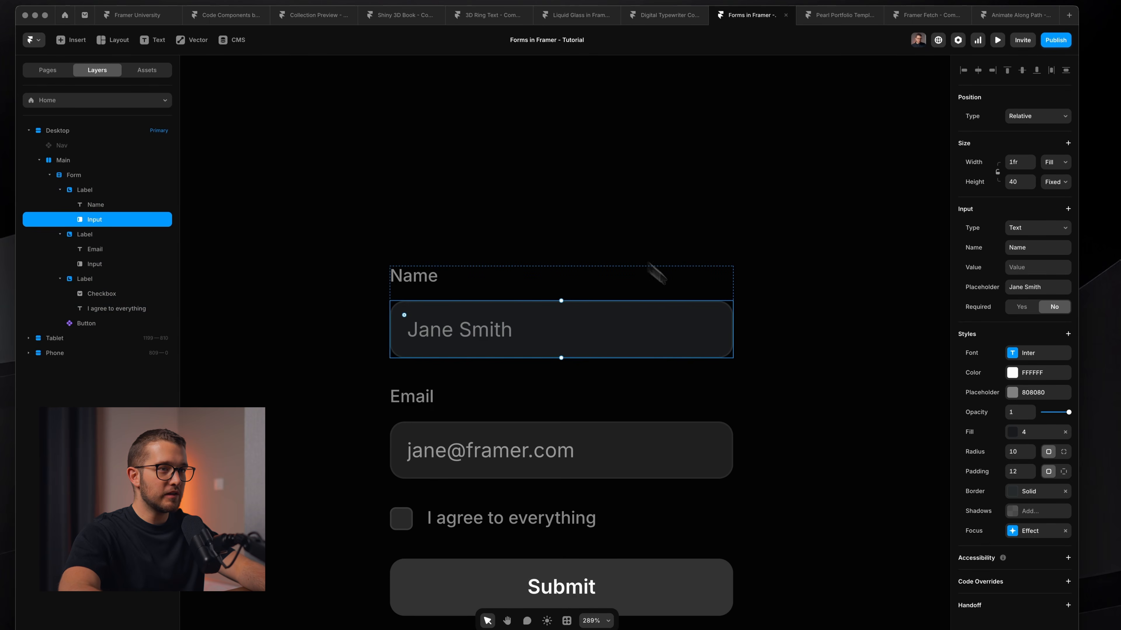
super+click(470, 453)
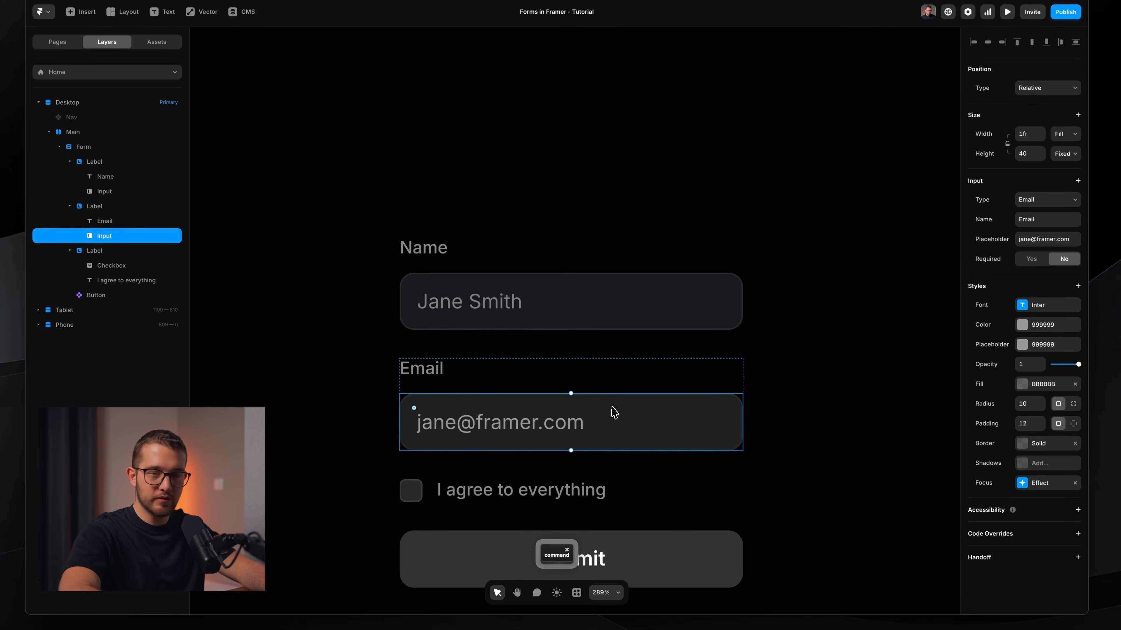
super+click(539, 307)
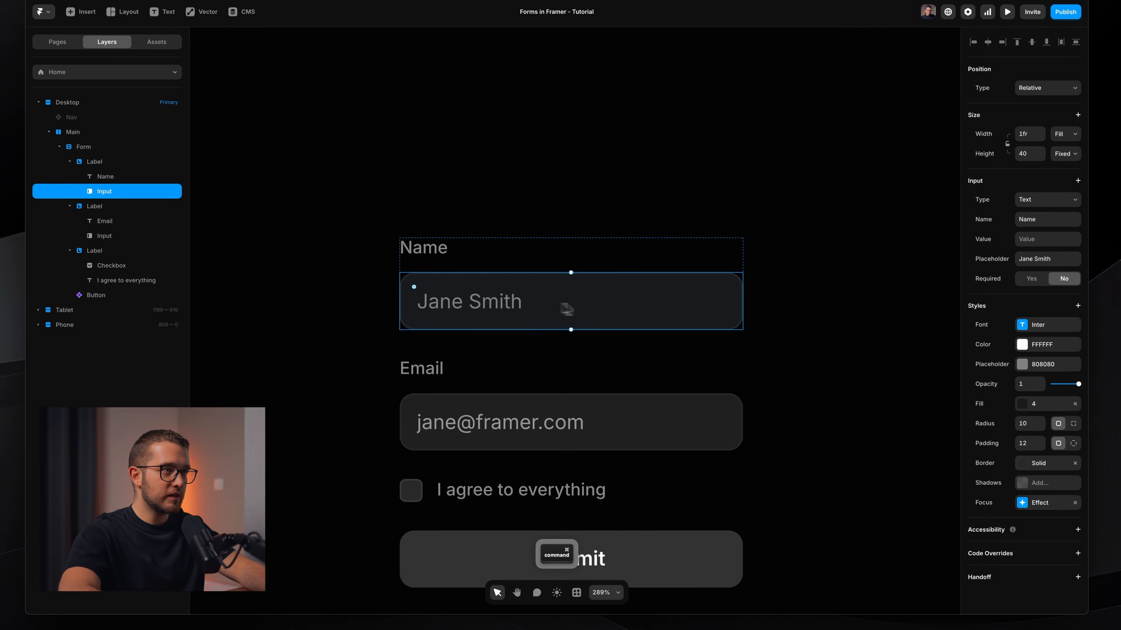
Copy the Name input's style.
right_click(588, 309)
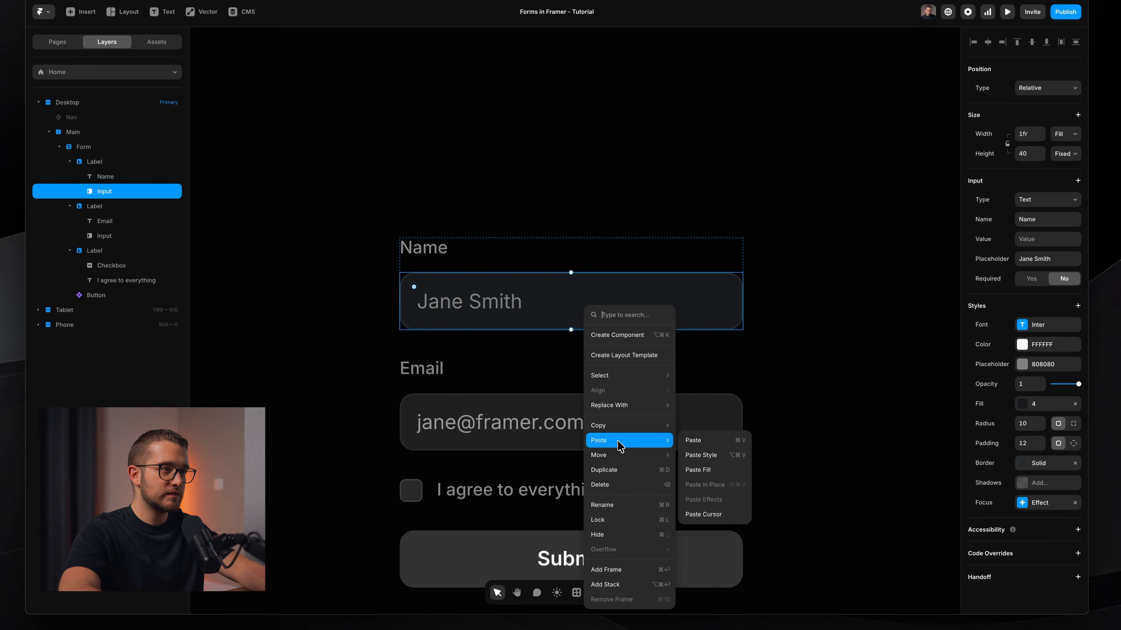
mouse_move(627, 431)
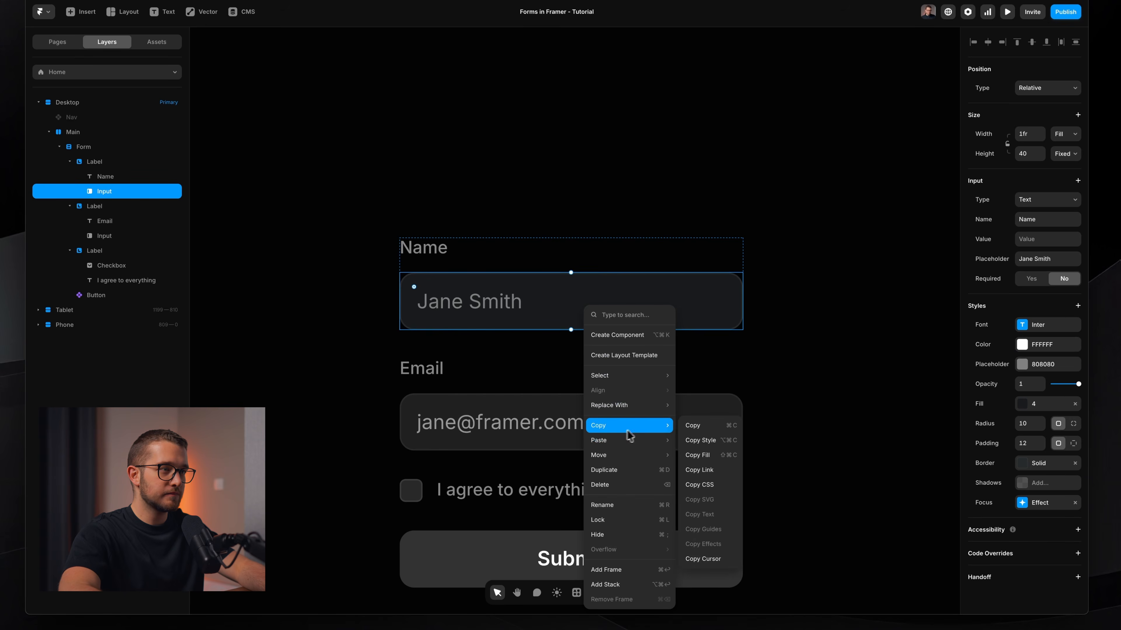
click(724, 440)
Paste the copied style onto the Email input and preview the form.
super+click(646, 425)
key(alt)
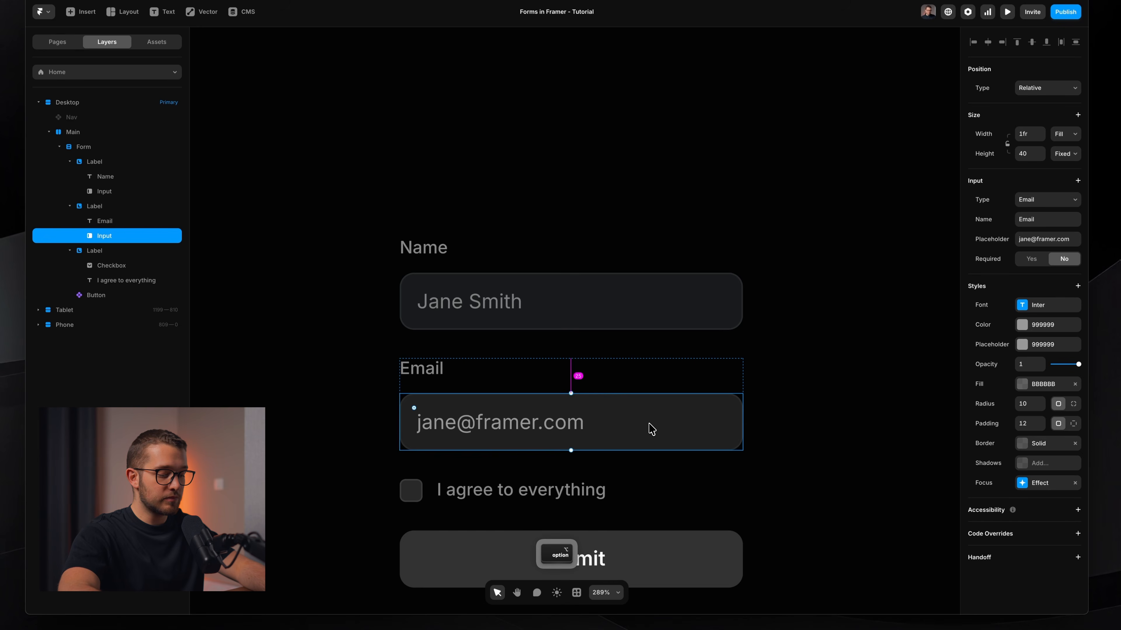
key(super)
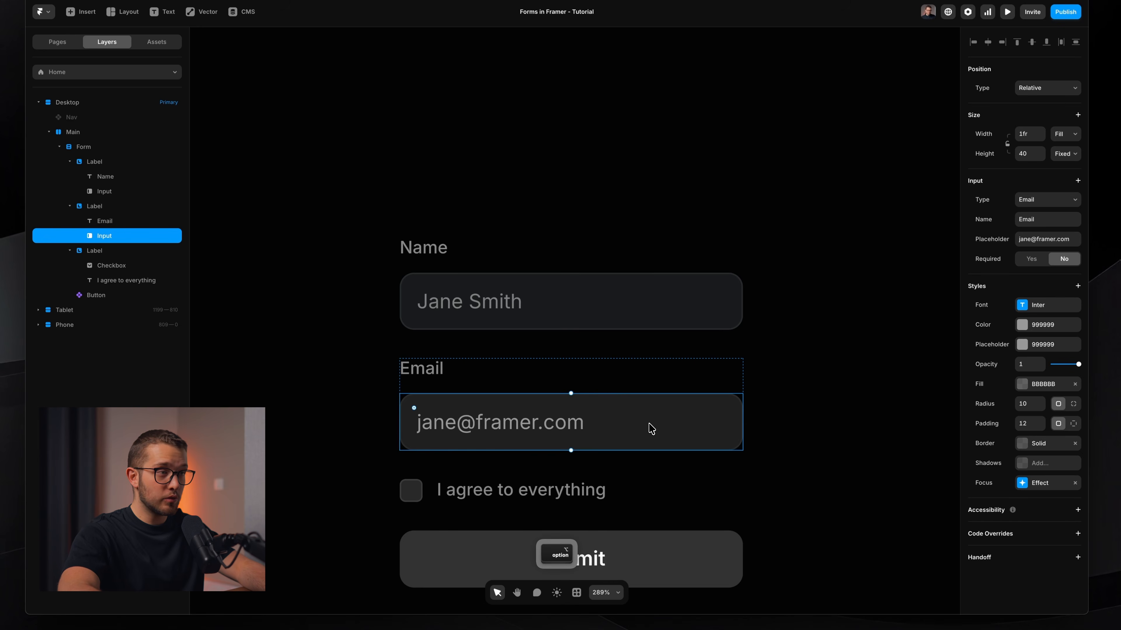
right_click(649, 426)
mouse_move(699, 254)
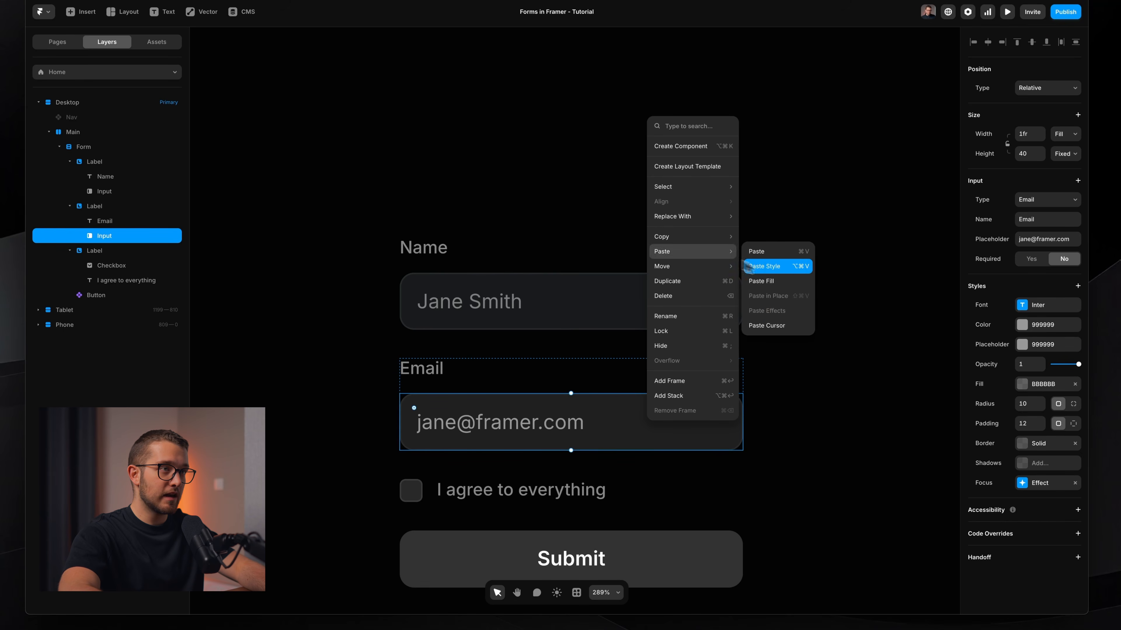
click(768, 267)
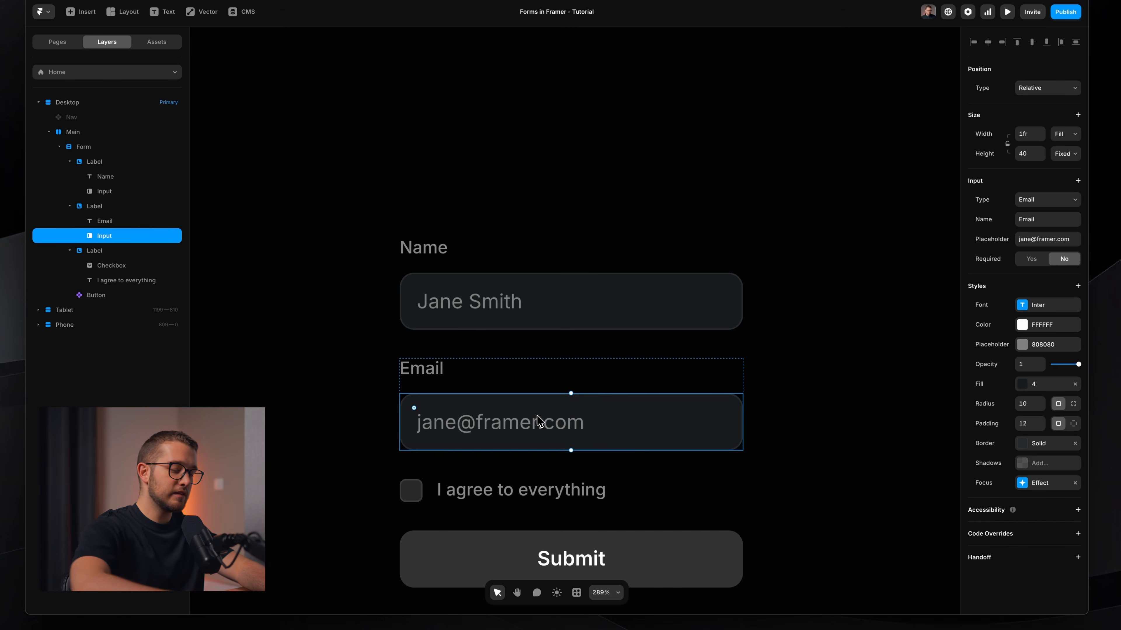
key(super+p)
Type 'asdasd' into Email and 'as' into Name in preview, then close it and select the checkbox.
click(534, 318)
text(asdasd)
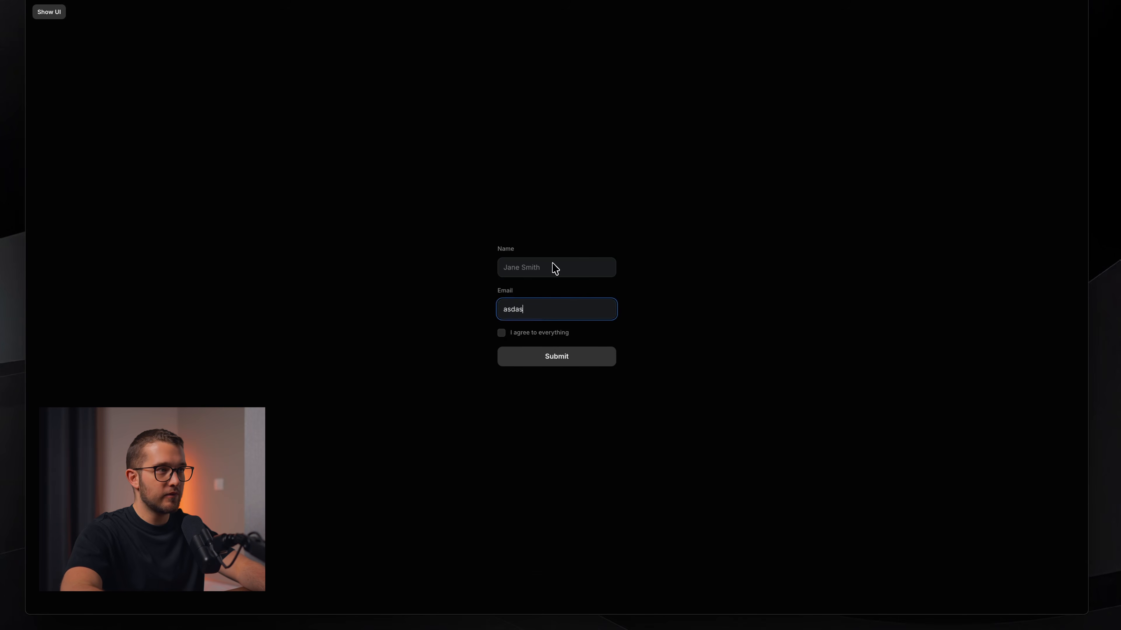
click(556, 268)
text(asdasd)
click(722, 307)
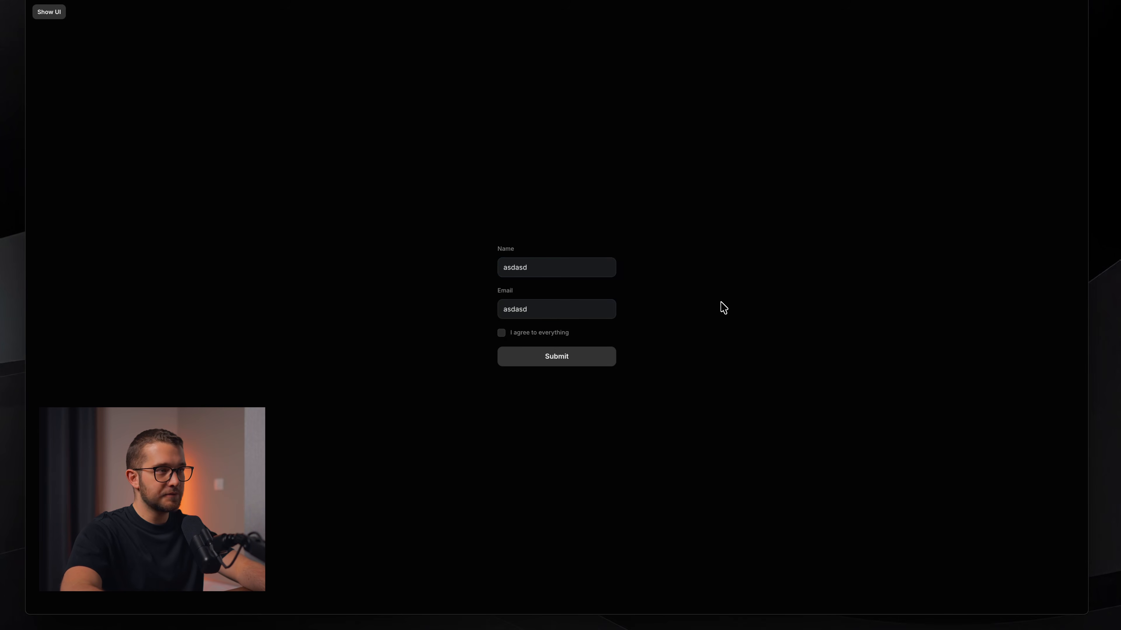
key(super+p)
click(472, 406)
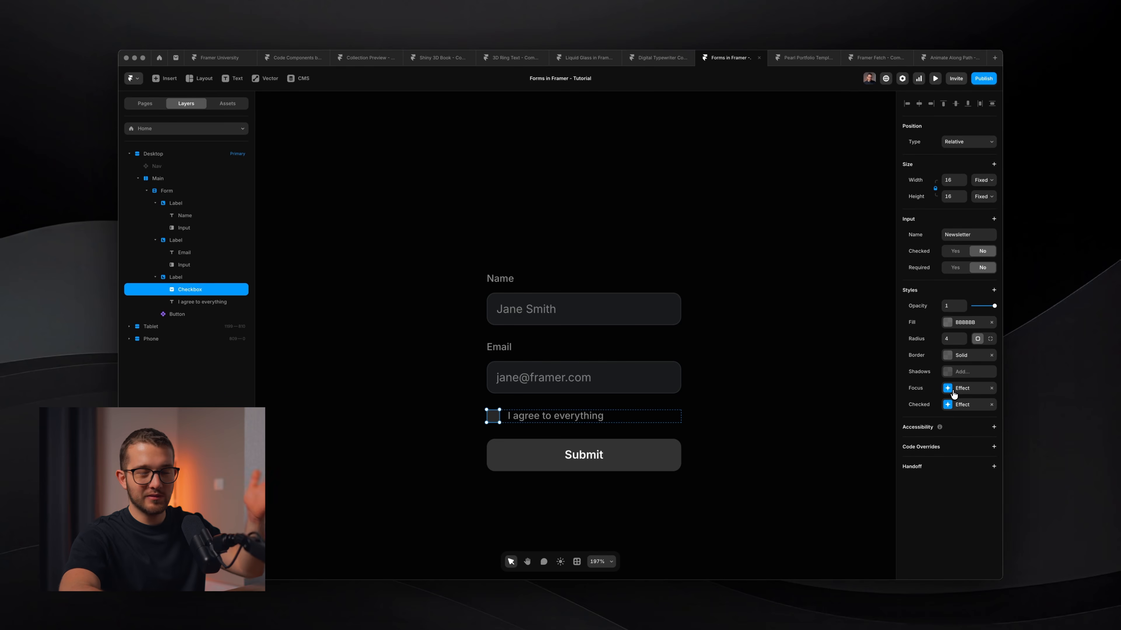
click(954, 392)
click(953, 392)
click(953, 405)
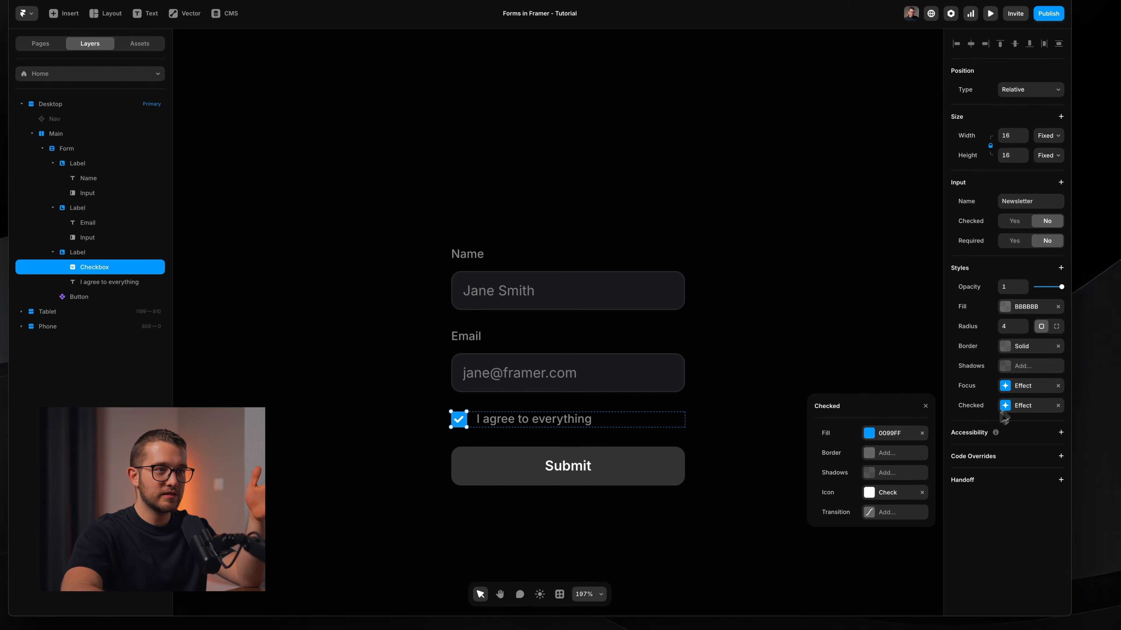
click(885, 493)
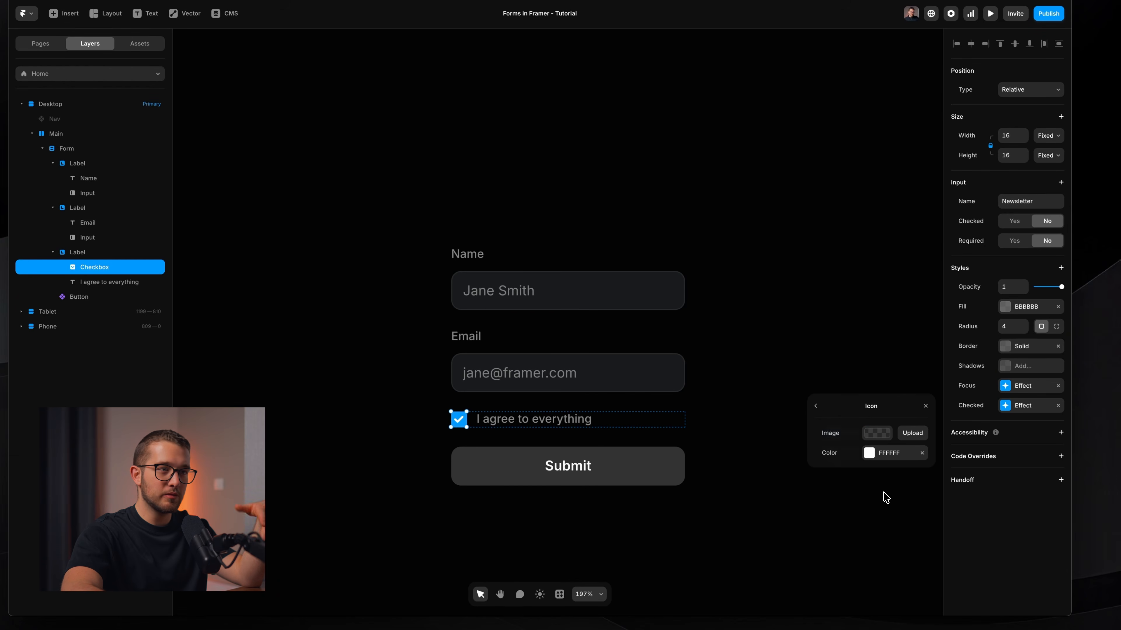
click(817, 408)
click(926, 405)
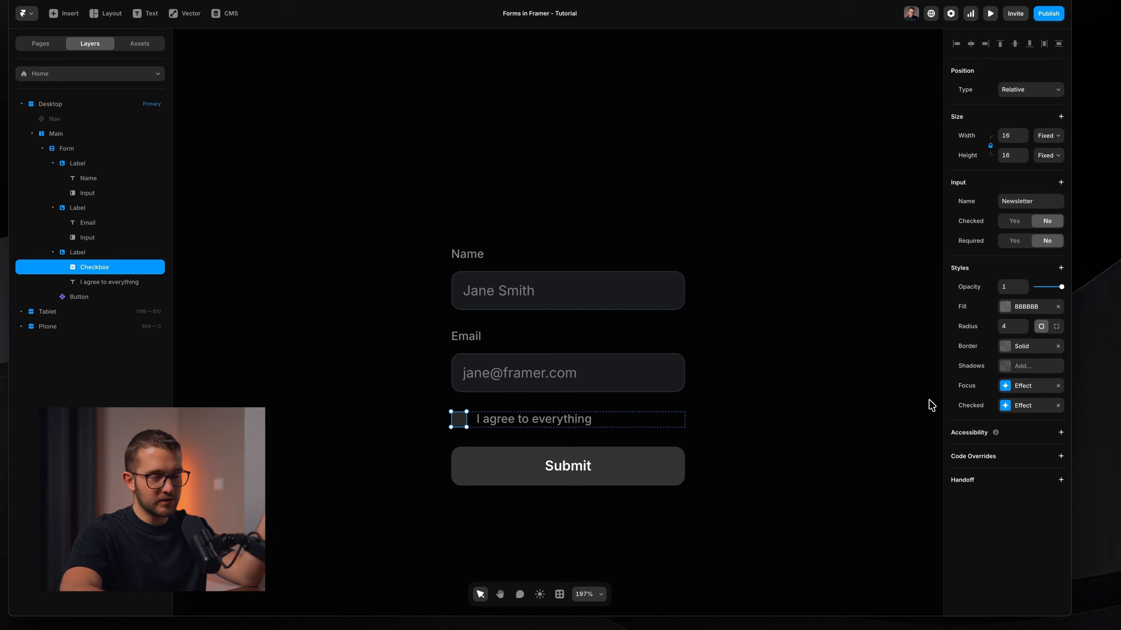
click(821, 393)
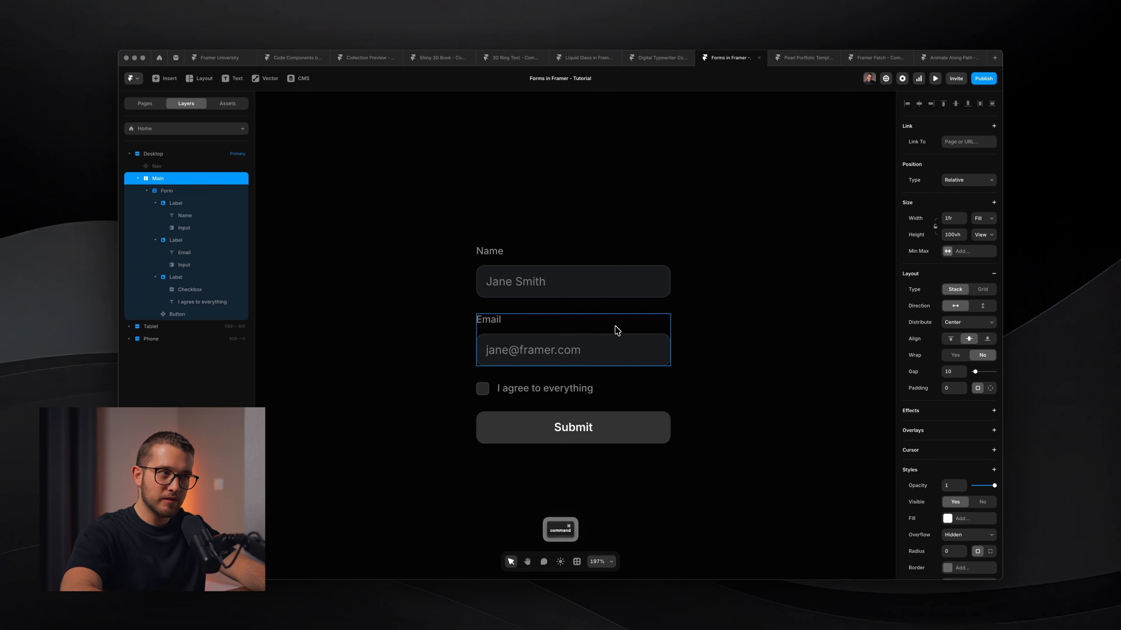
super+click(558, 427)
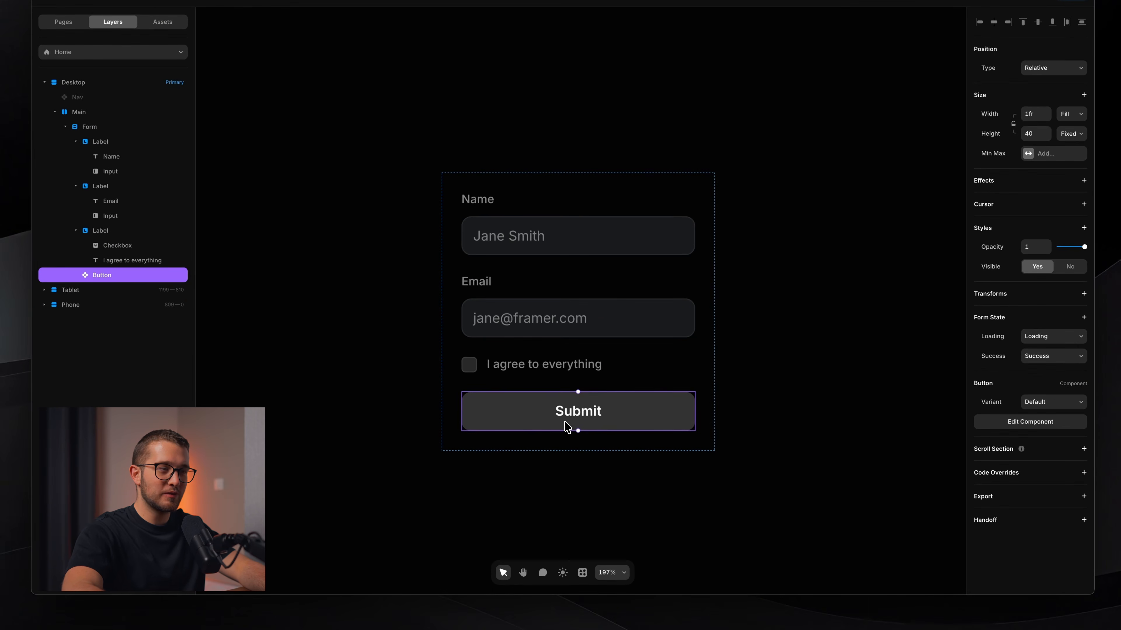
Inside the Submit button component, inspect the Default Primary, Loading and Disabled variants.
double_click(604, 411)
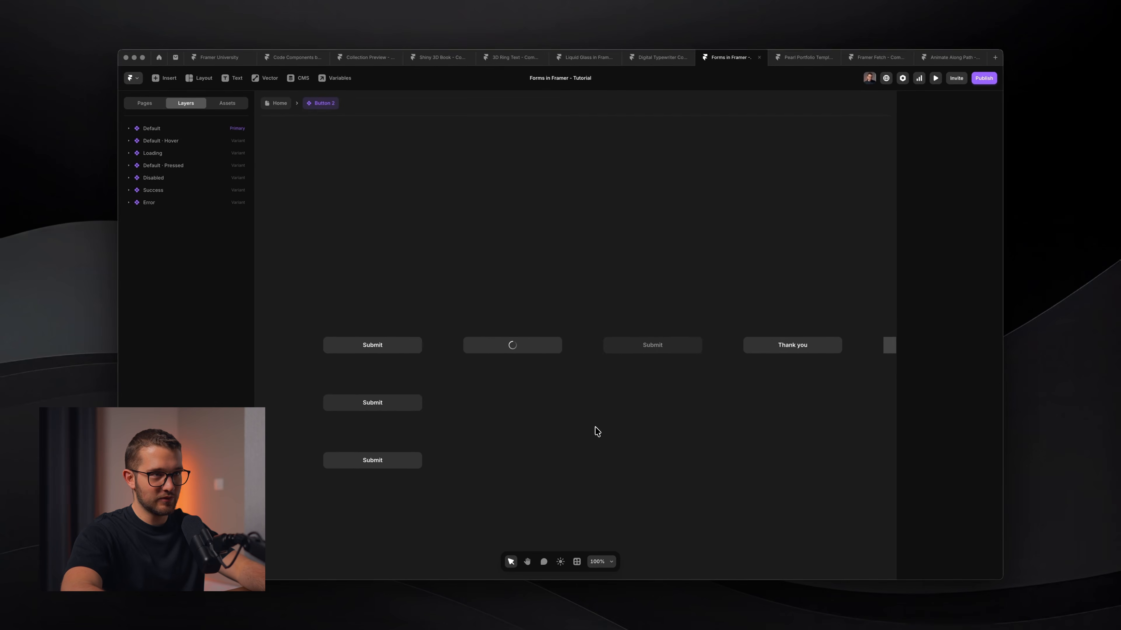
scroll(596, 432, right, 3)
scroll(595, 431, left, 3)
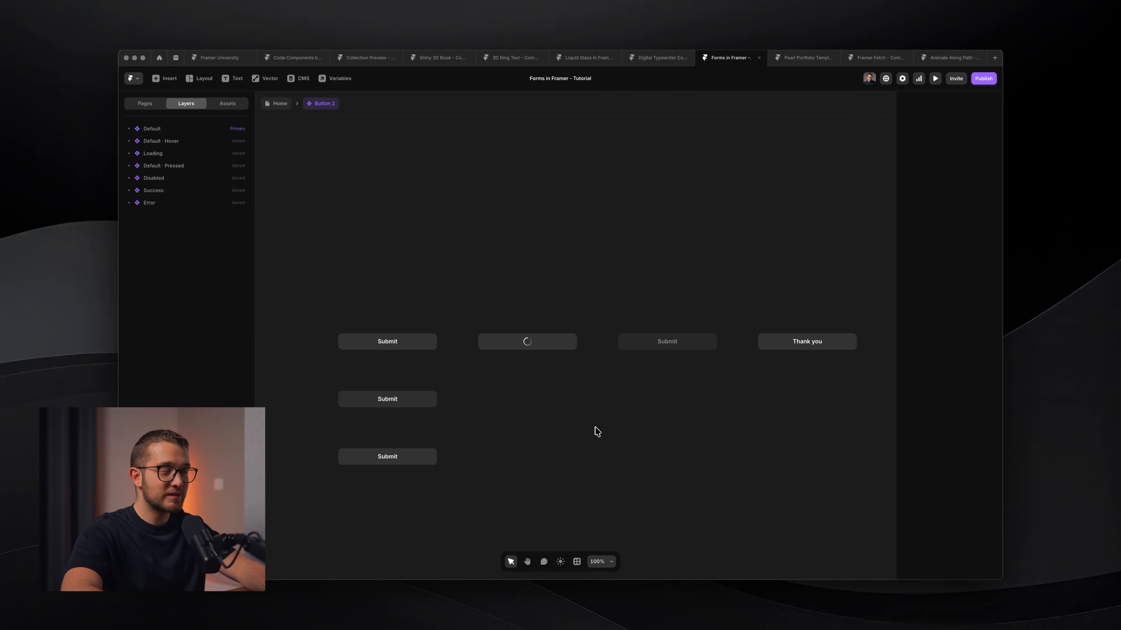
scroll(597, 432, left, 3)
scroll(593, 388, up, 5)
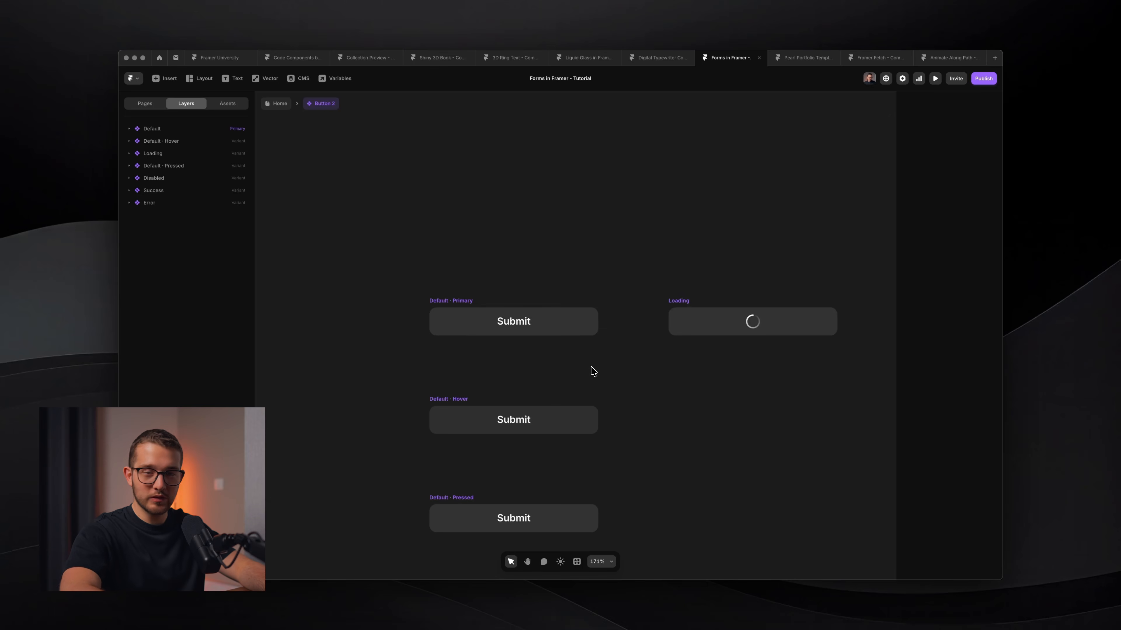
click(493, 310)
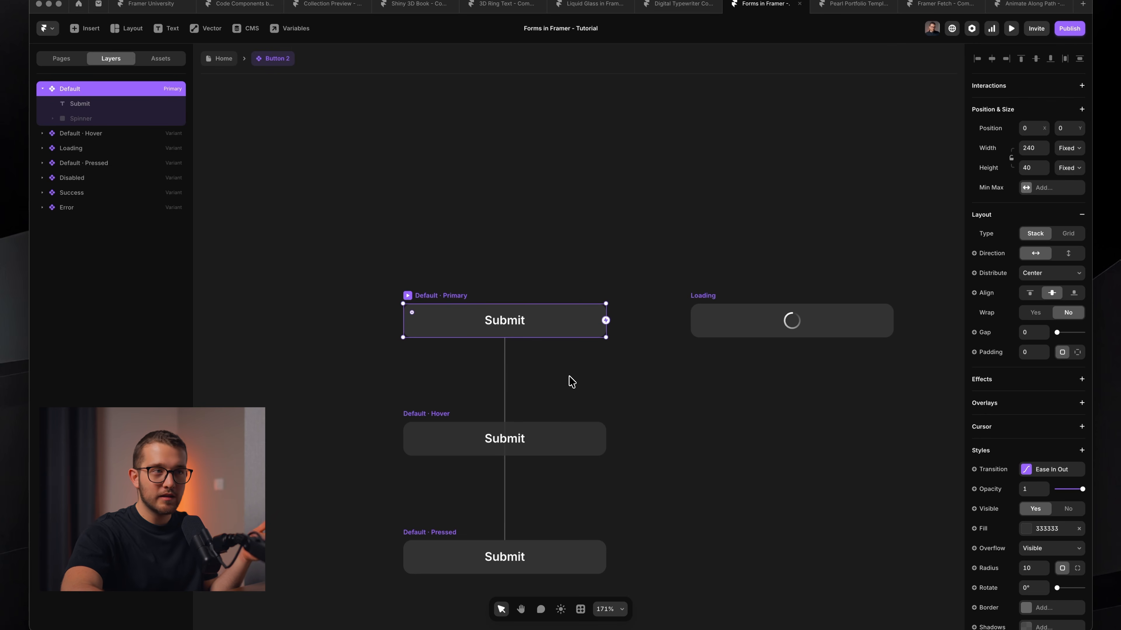
scroll(583, 358, right, 4)
click(593, 332)
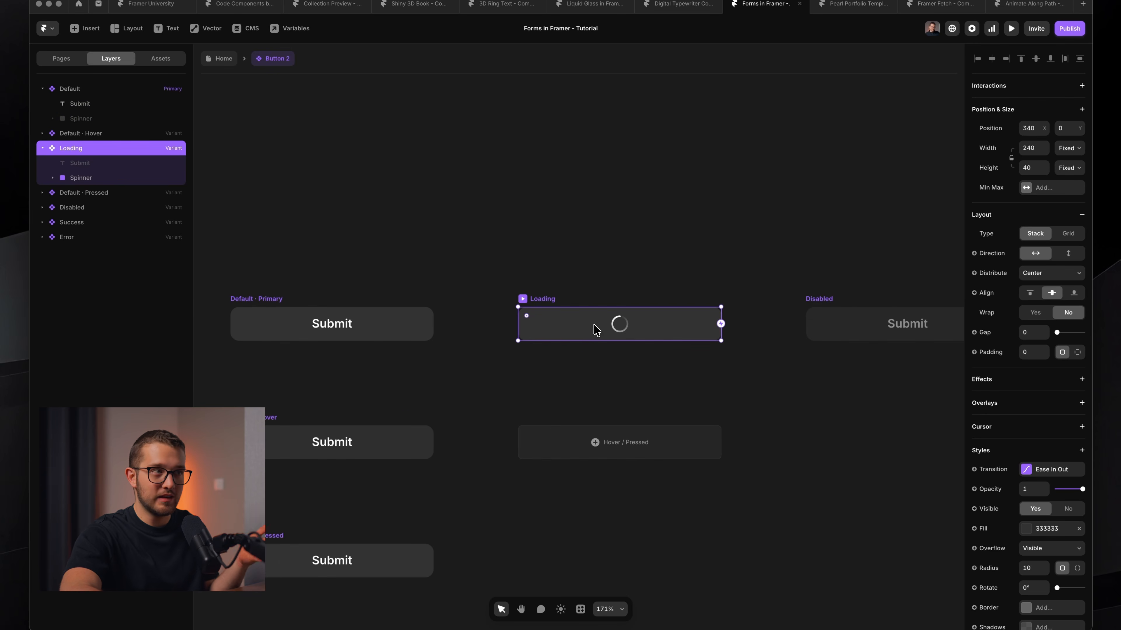
scroll(593, 327, right, 6)
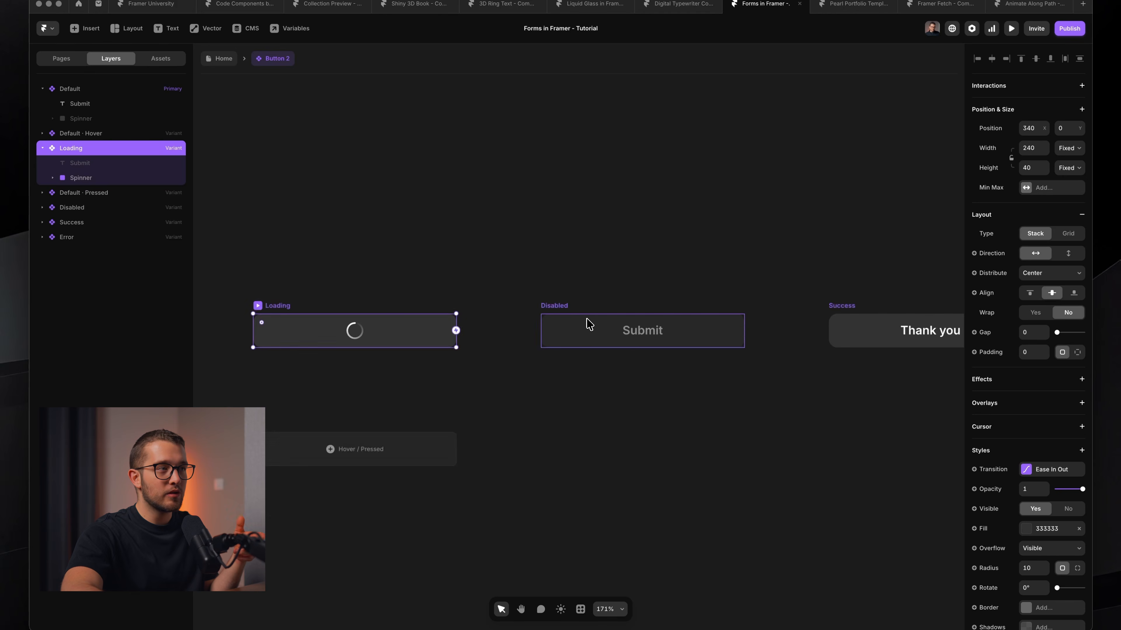
click(589, 324)
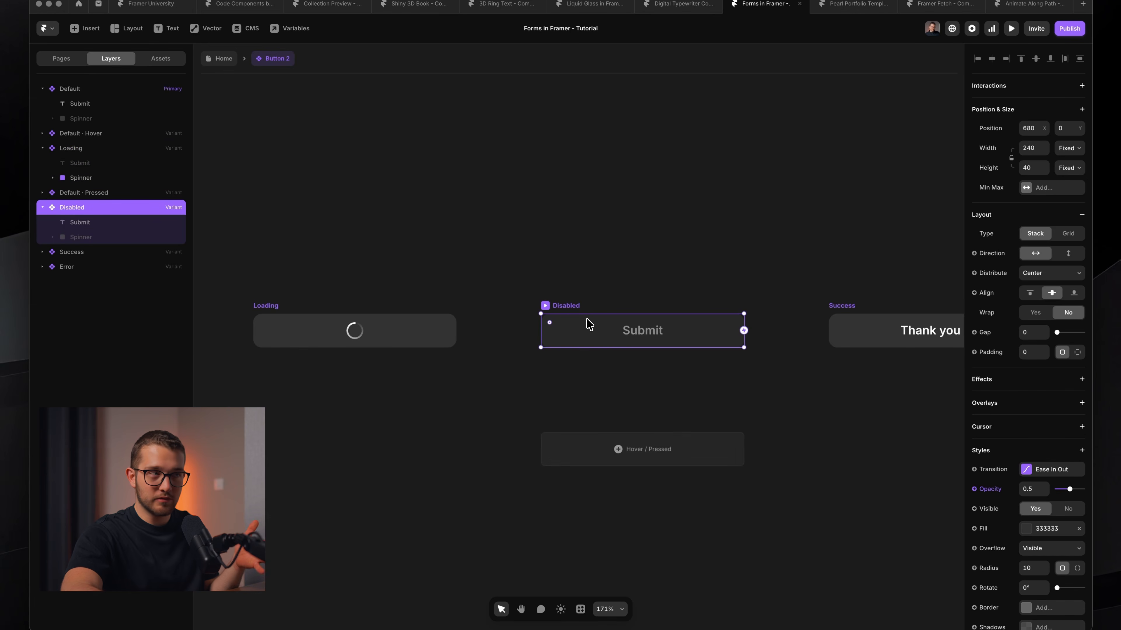
Inspect the Success variant and its Thank you text.
scroll(589, 324, right, 5)
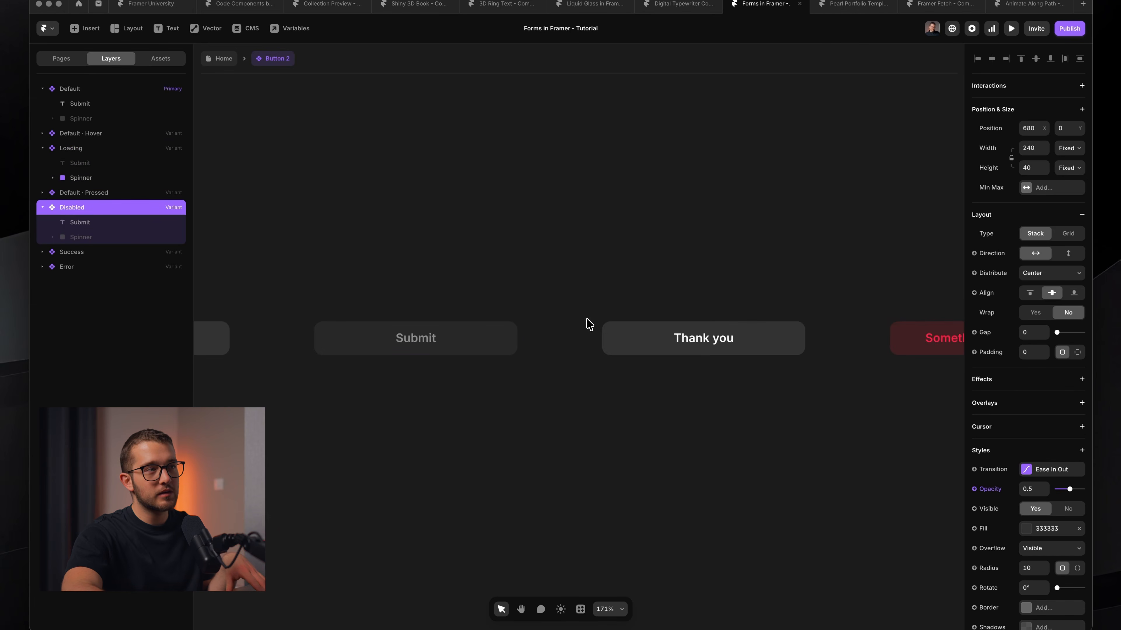
click(633, 325)
scroll(633, 325, right, 2)
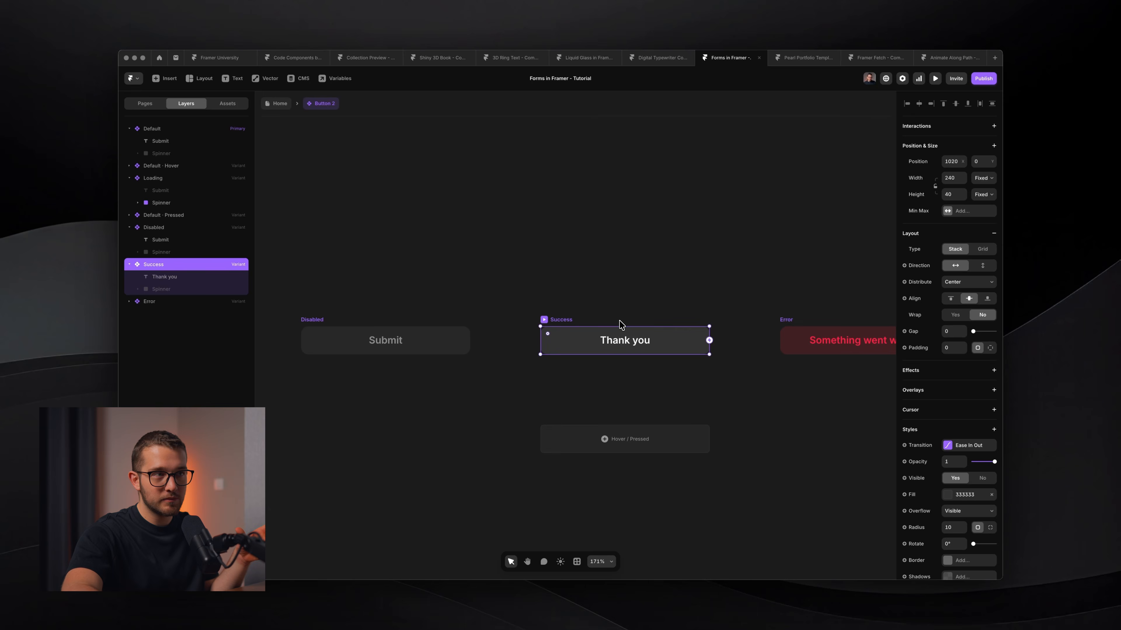
scroll(620, 325, right, 1)
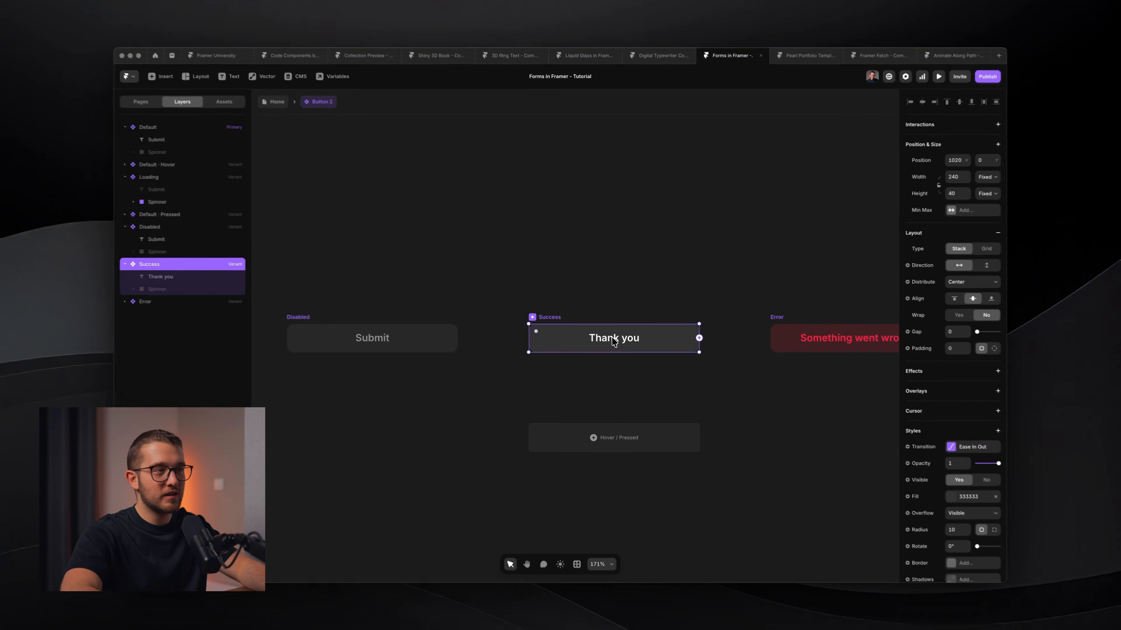
key(Return)
scroll(612, 340, right, 3)
click(505, 300)
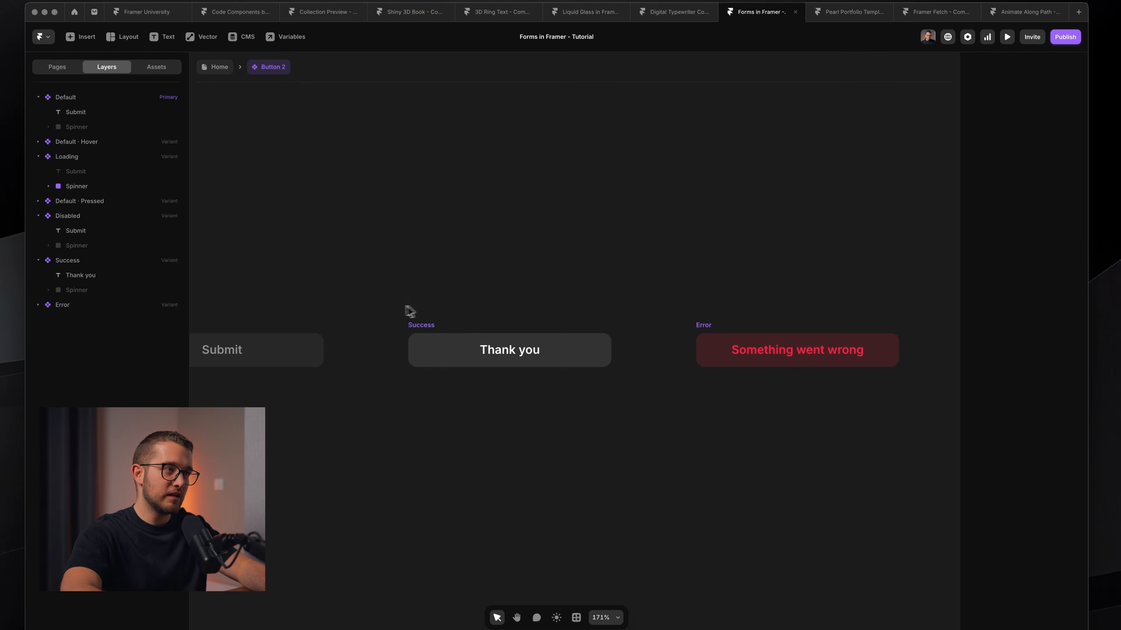
click(417, 326)
click(591, 411)
scroll(702, 287, right, 3)
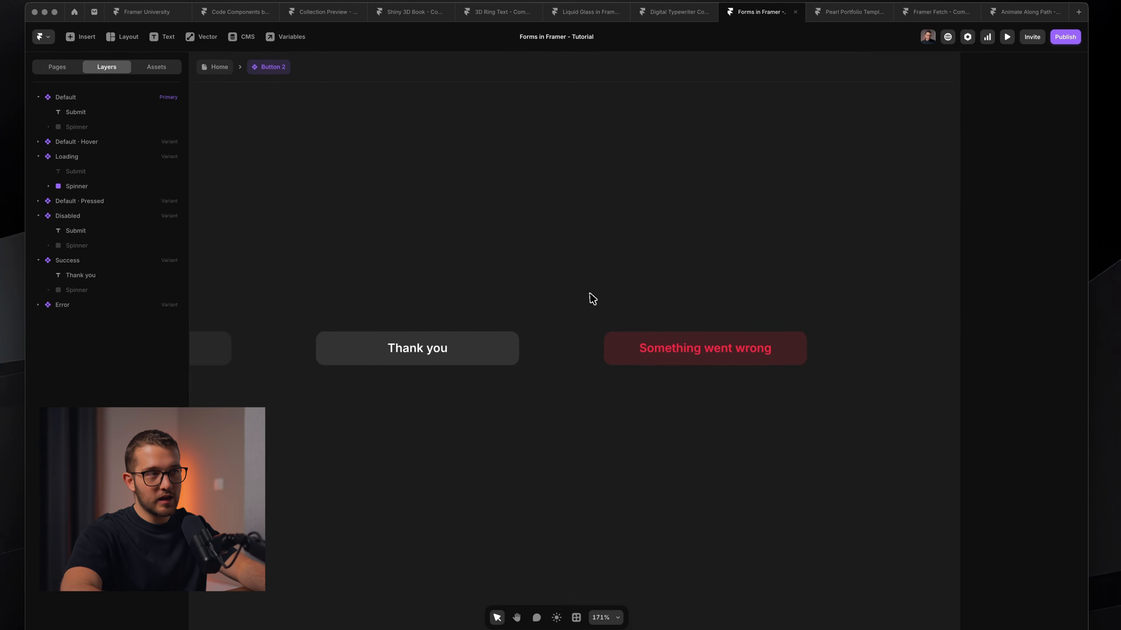
Inspect the Error variant's 'Something went wrong' text, then return to the Home page.
drag(590, 295, 818, 386)
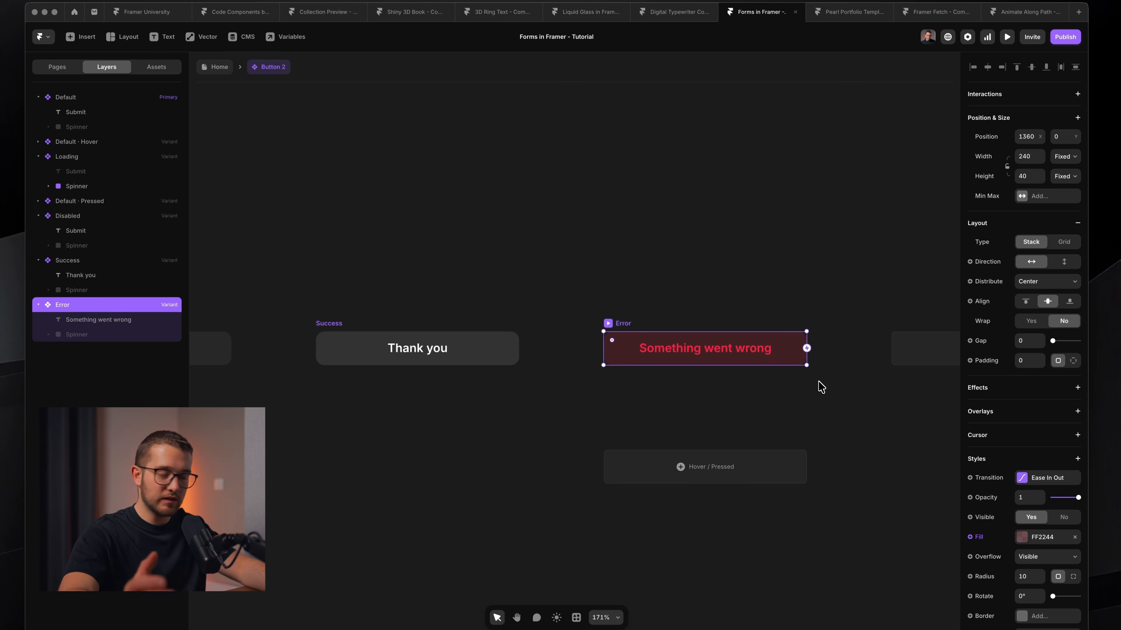
double_click(705, 354)
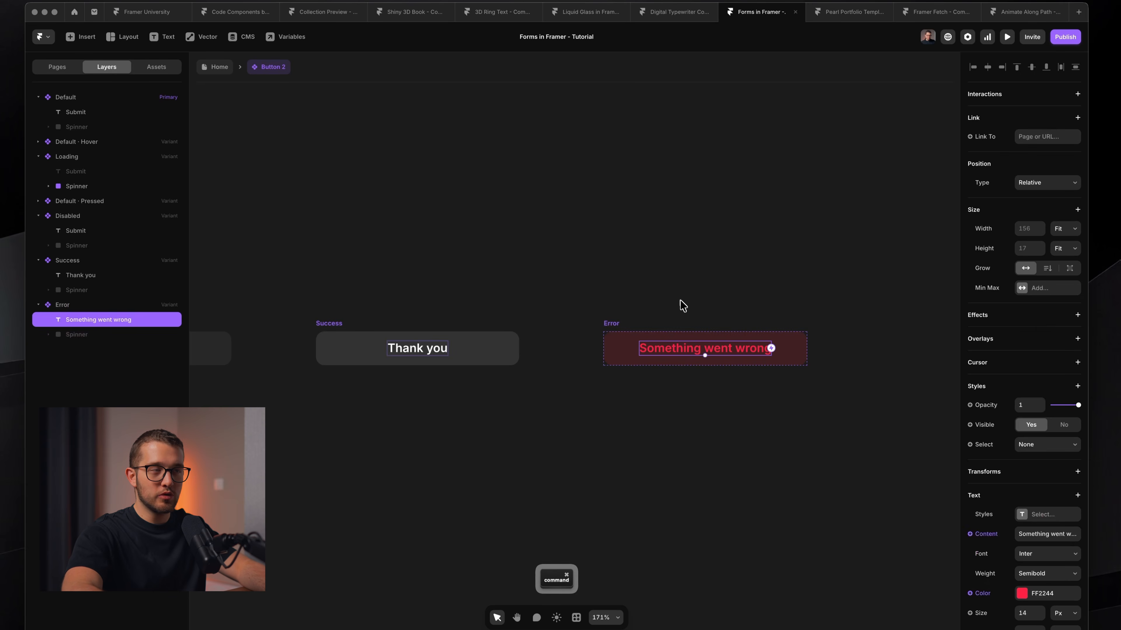
click(681, 305)
scroll(642, 302, down, 1)
scroll(640, 302, down, 3)
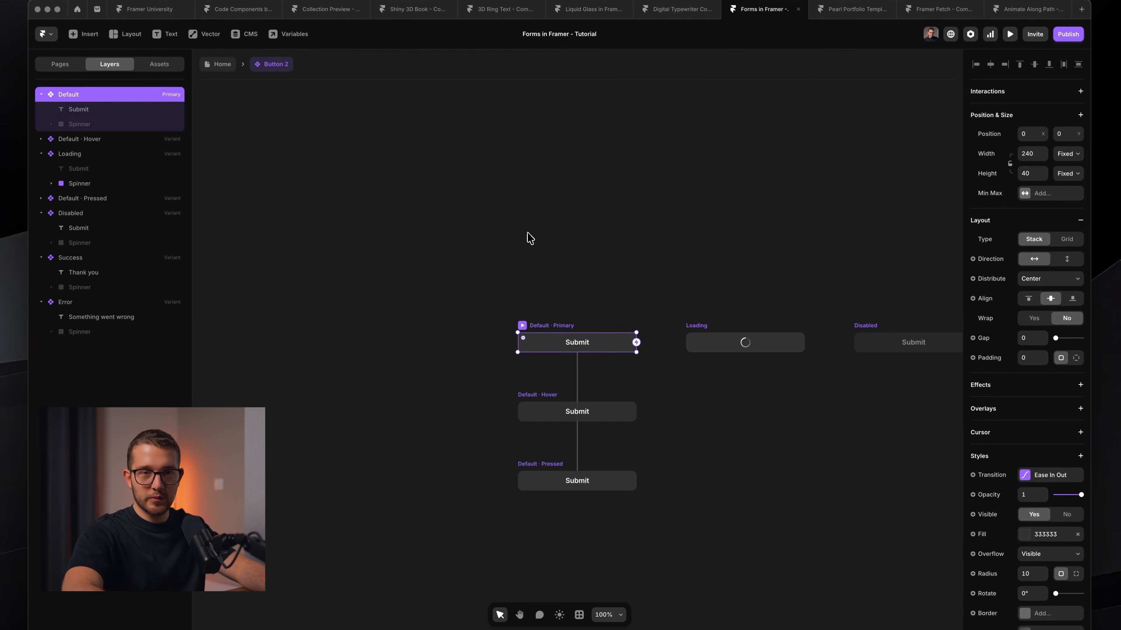
click(528, 236)
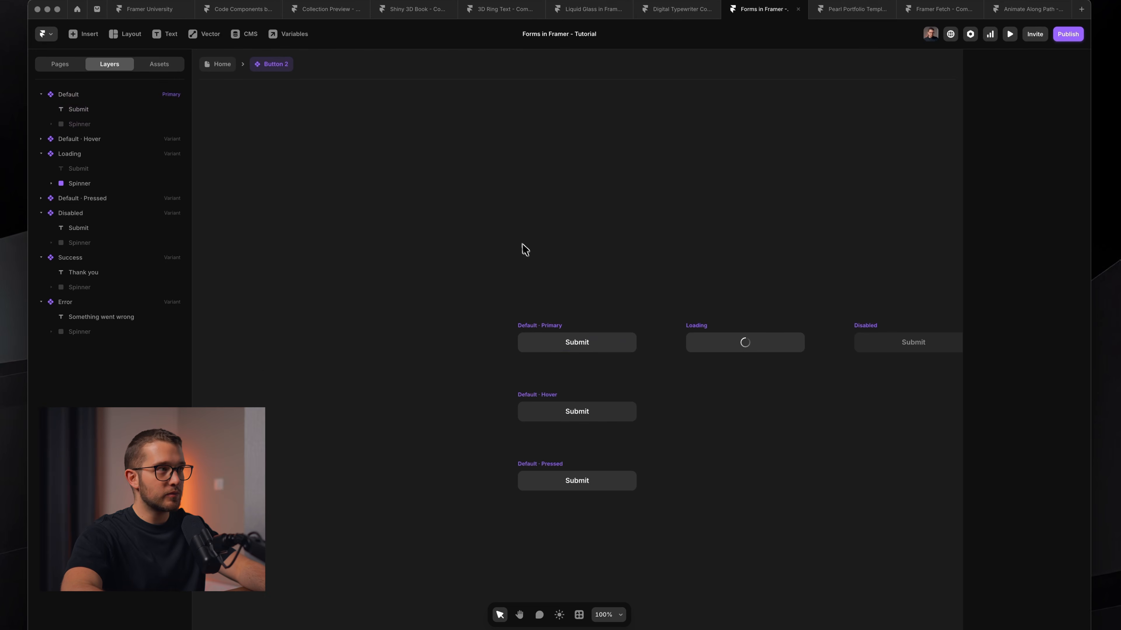
click(219, 64)
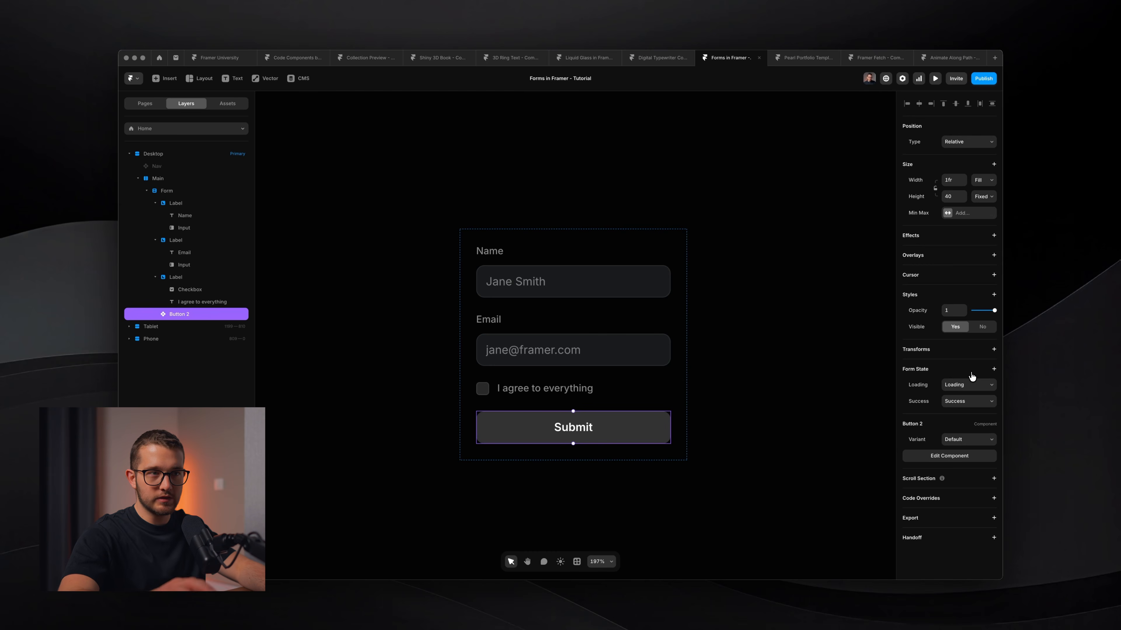
Add an Error form state to the Submit button that uses the Error variant.
click(971, 384)
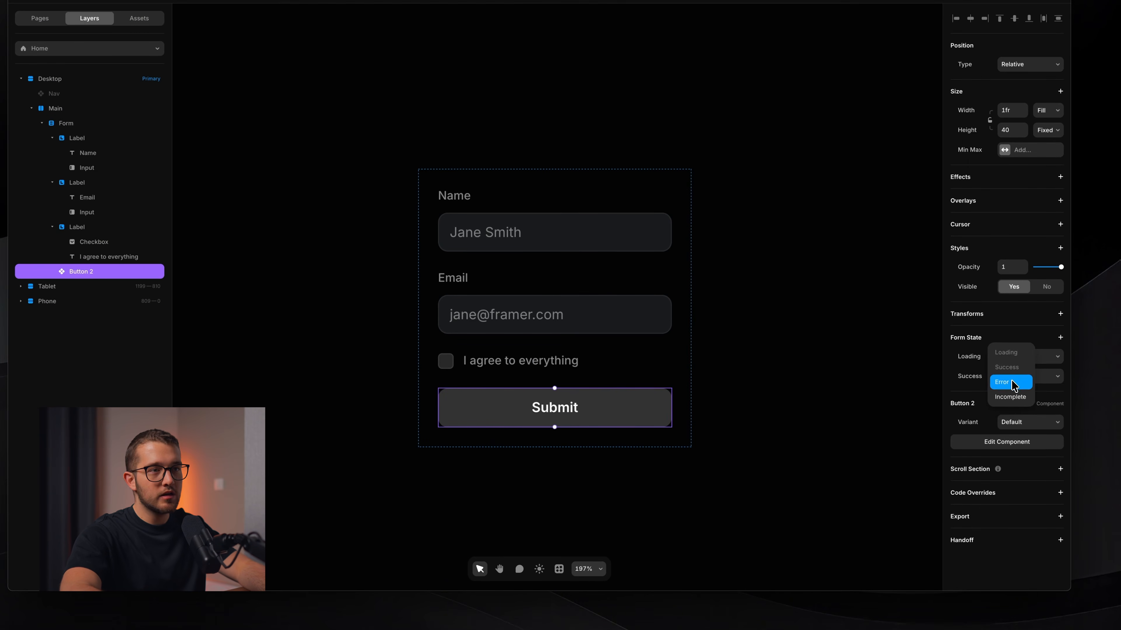
click(1010, 382)
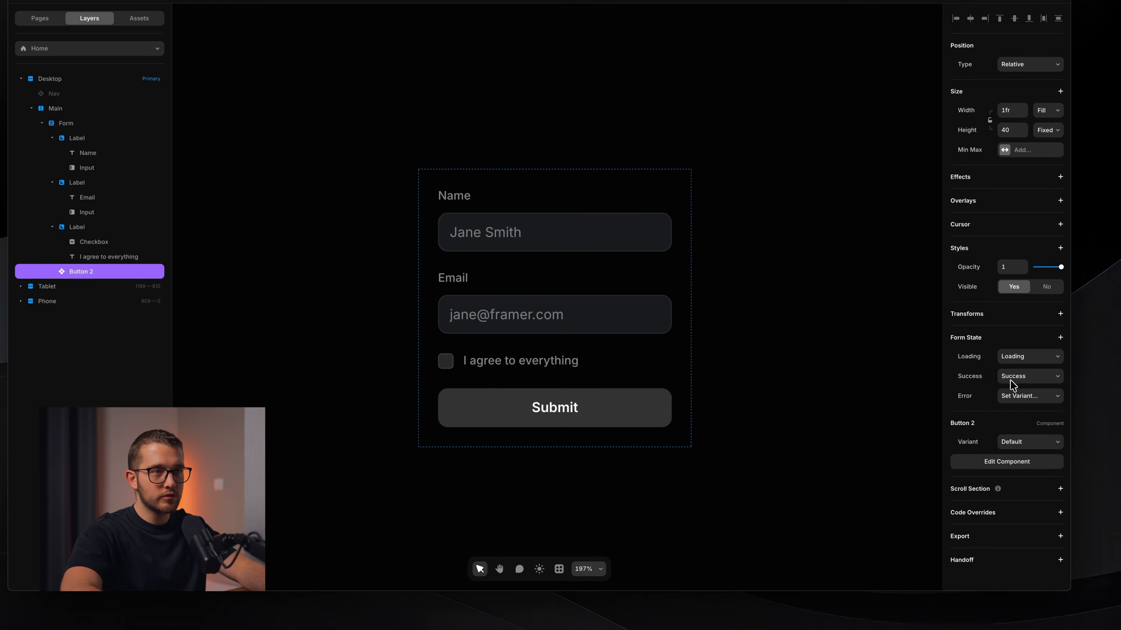
click(1004, 396)
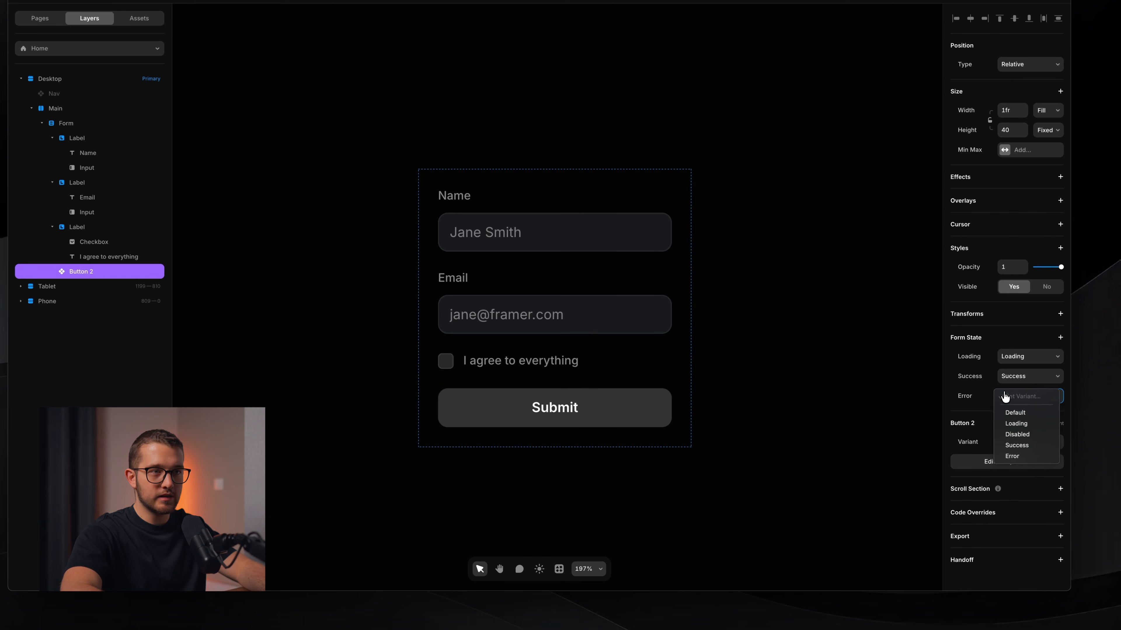
click(1023, 459)
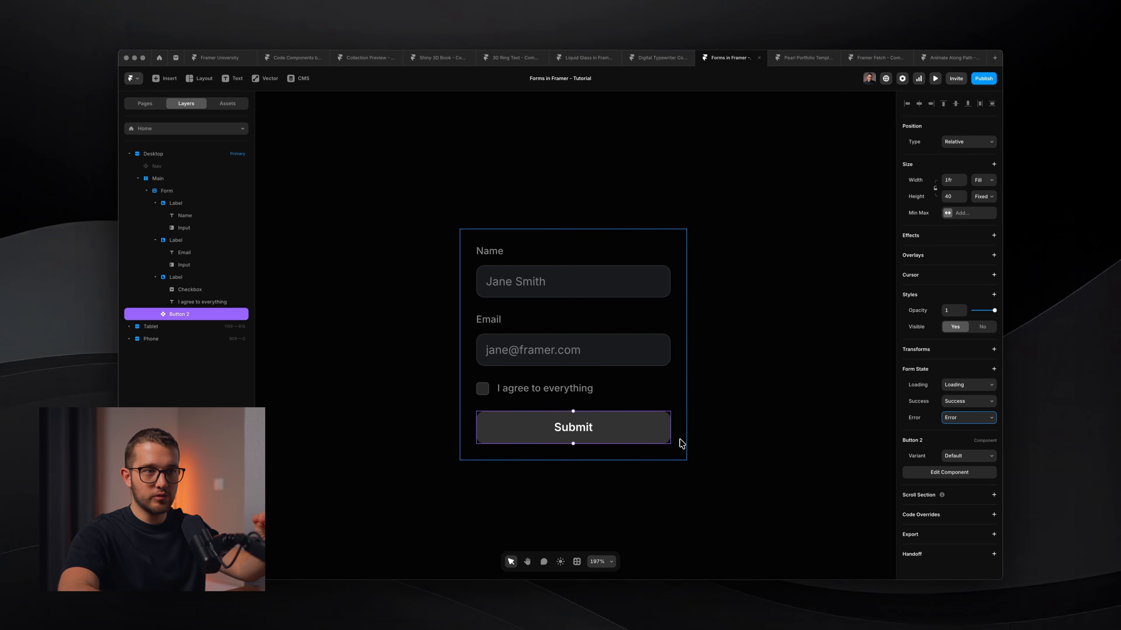
click(629, 405)
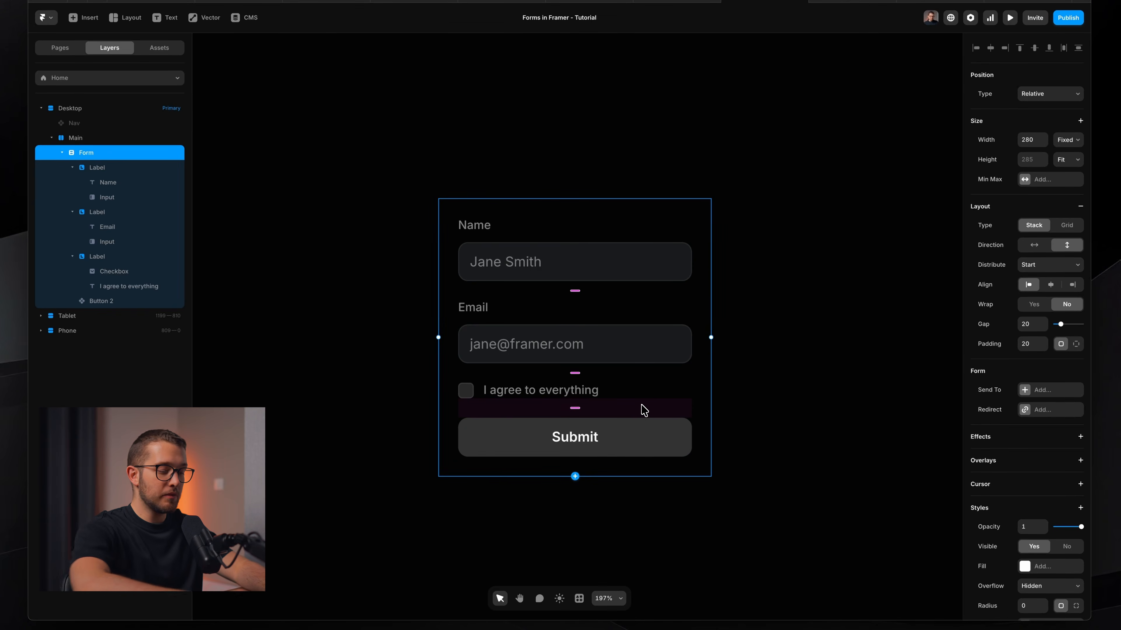
key(super+p)
click(563, 277)
text(asd)
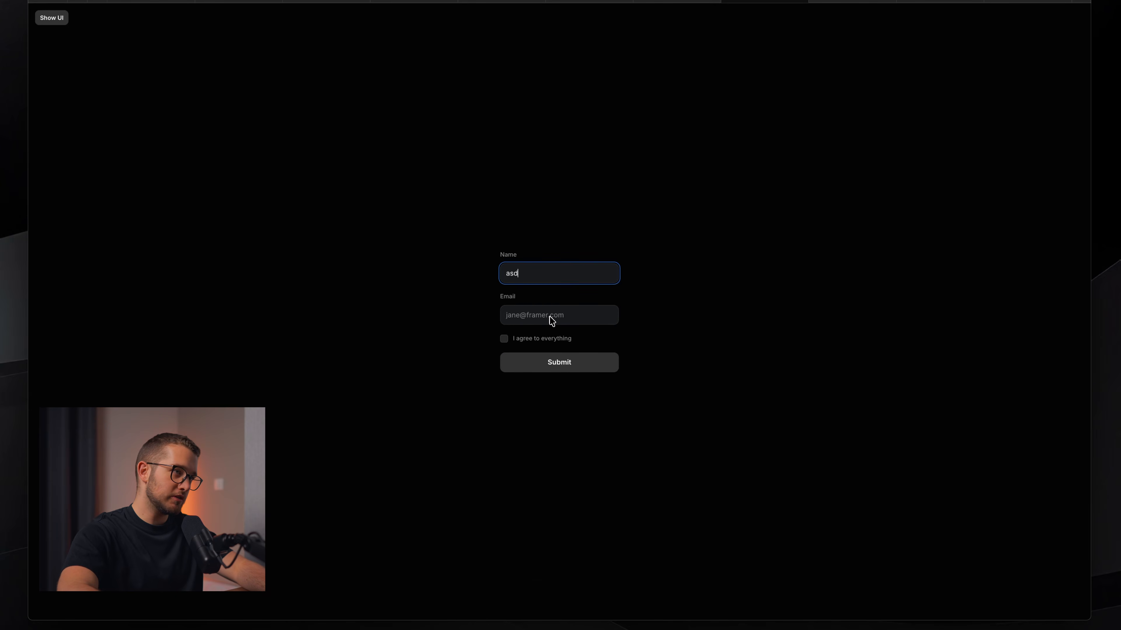
click(551, 320)
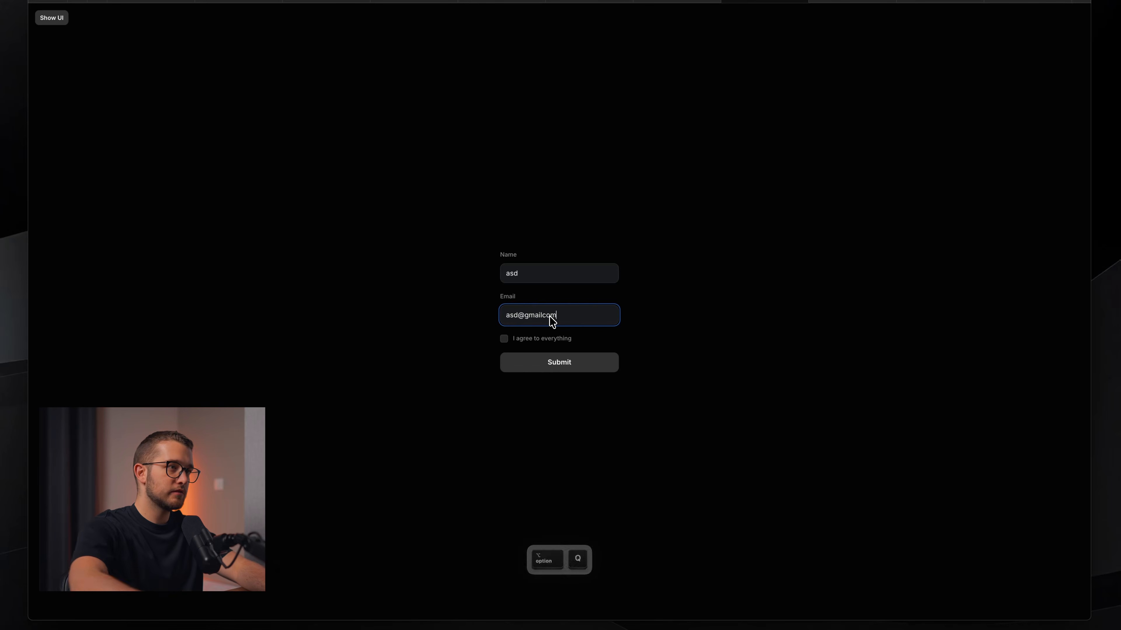
click(527, 339)
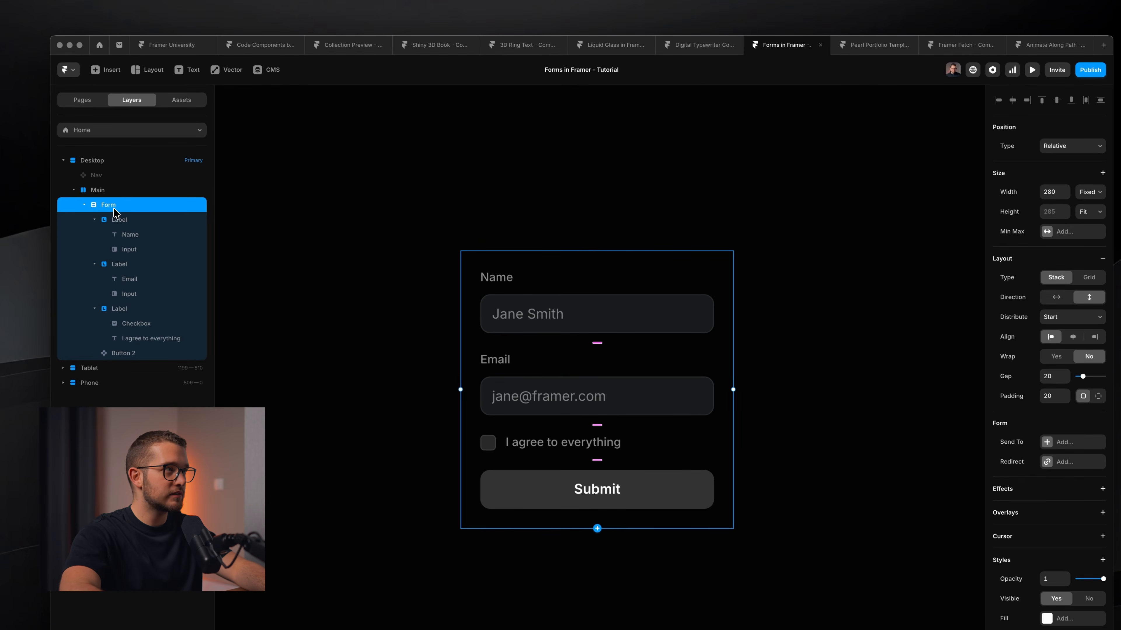
Set Send To to Email with the recipient address, then preview the form.
click(1066, 444)
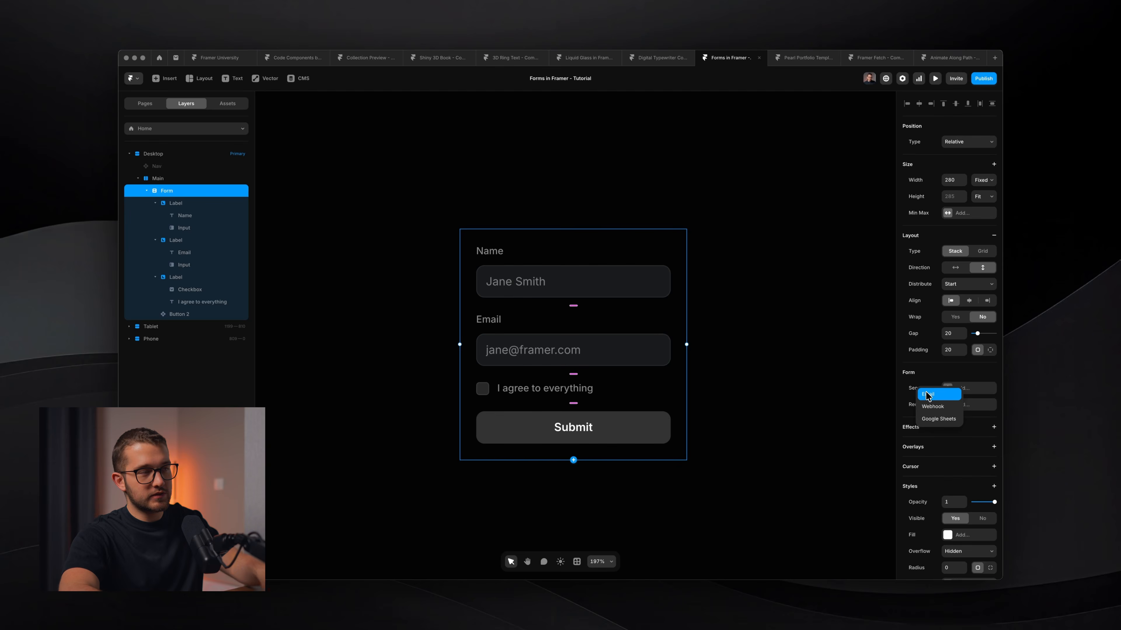
click(928, 394)
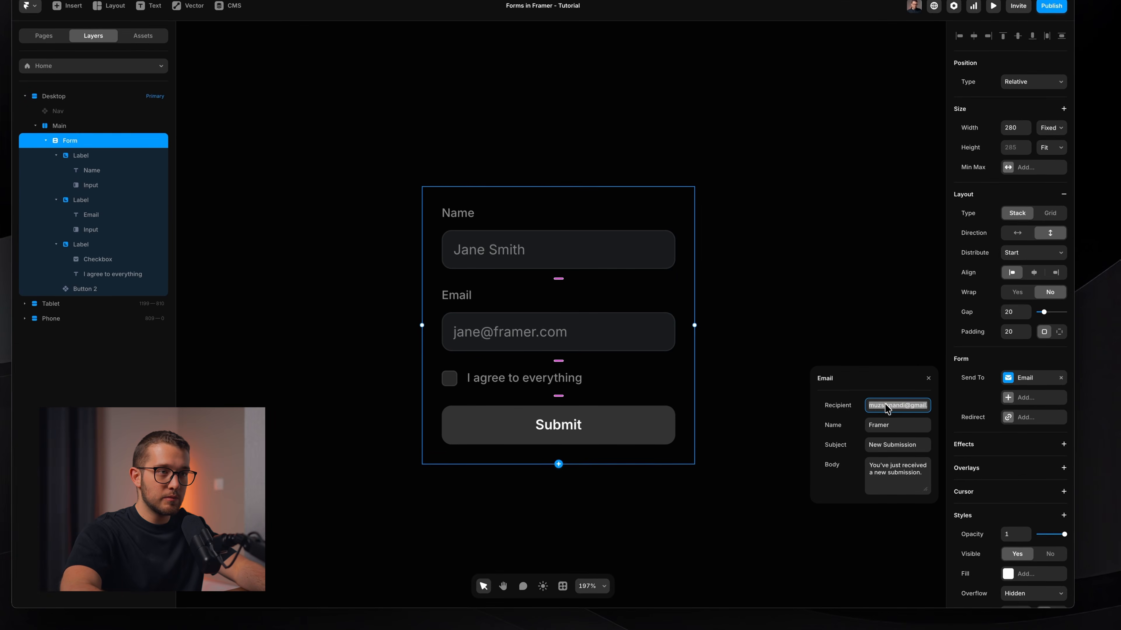
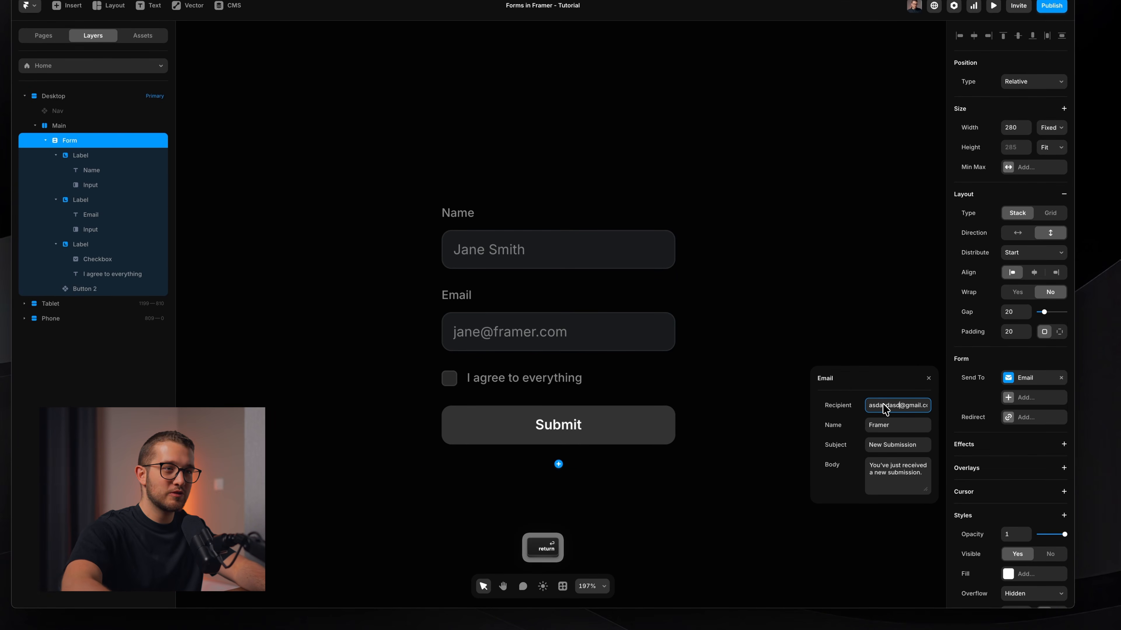
click(885, 408)
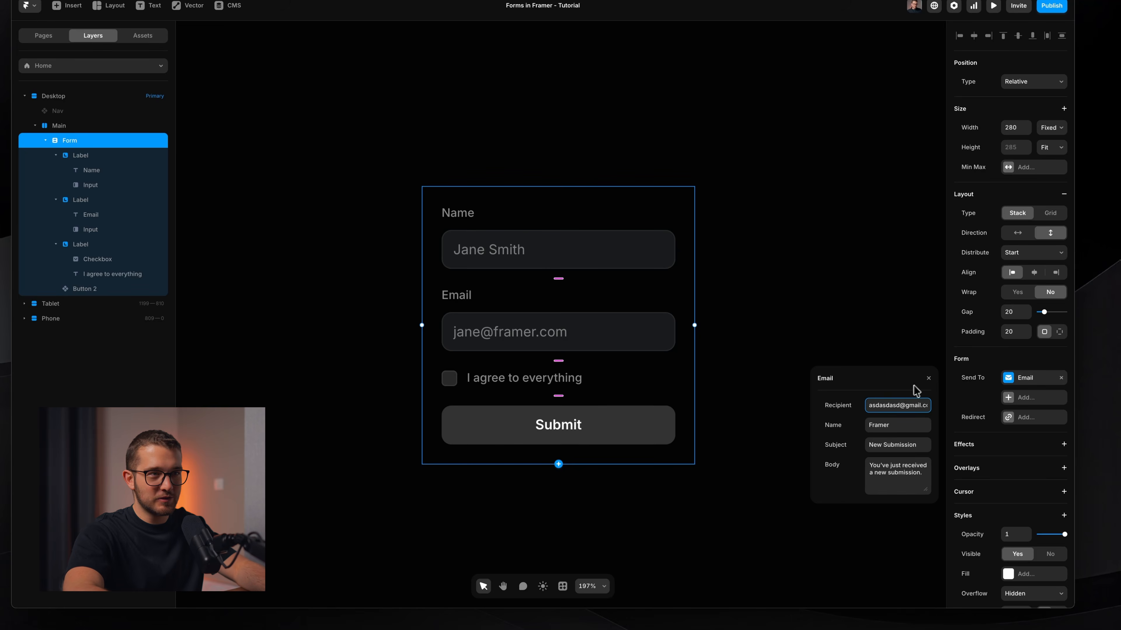
key(super+p)
Fill in a test name and email, tick the agreement checkbox and submit.
click(502, 263)
text(asd)
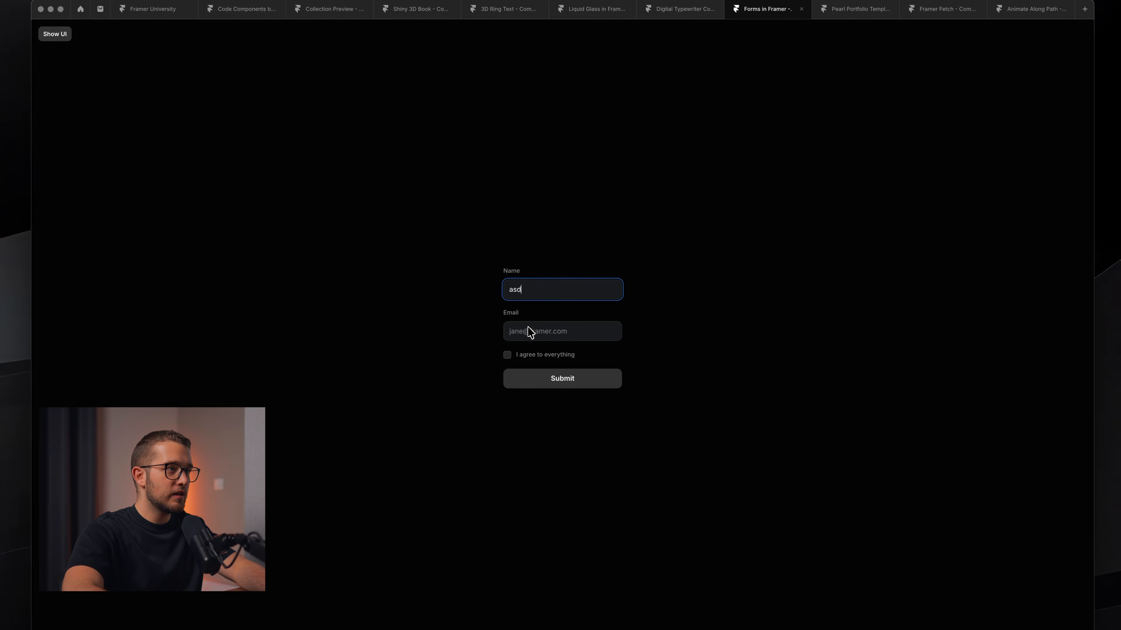
click(530, 332)
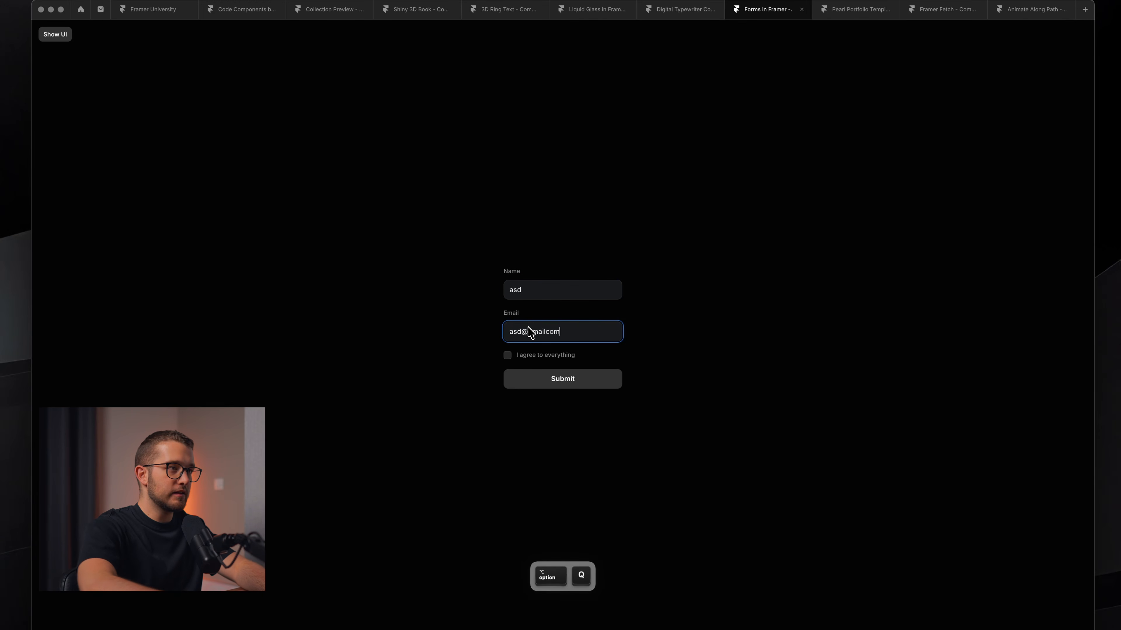
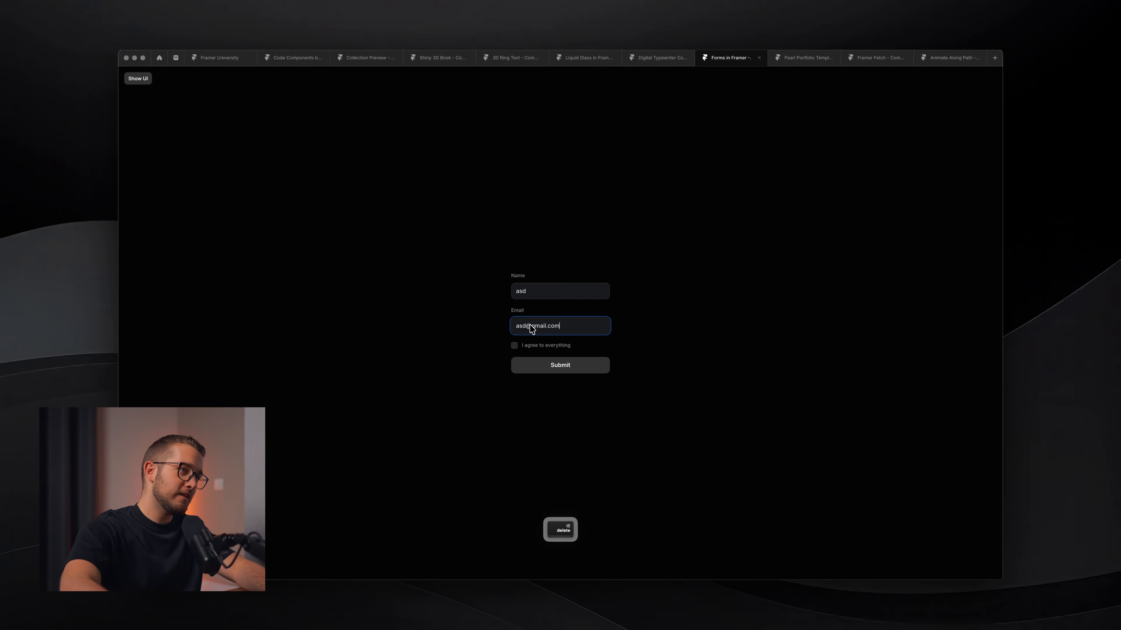
click(514, 345)
click(552, 366)
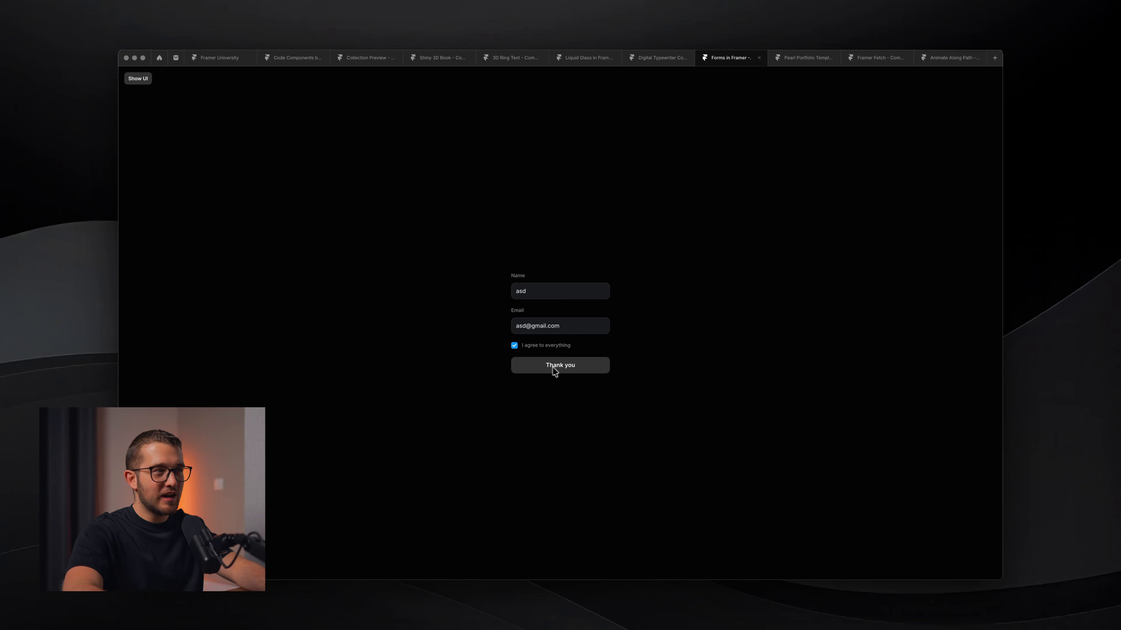
Start a screenshot of the form, then cancel it.
drag(542, 304, 583, 341)
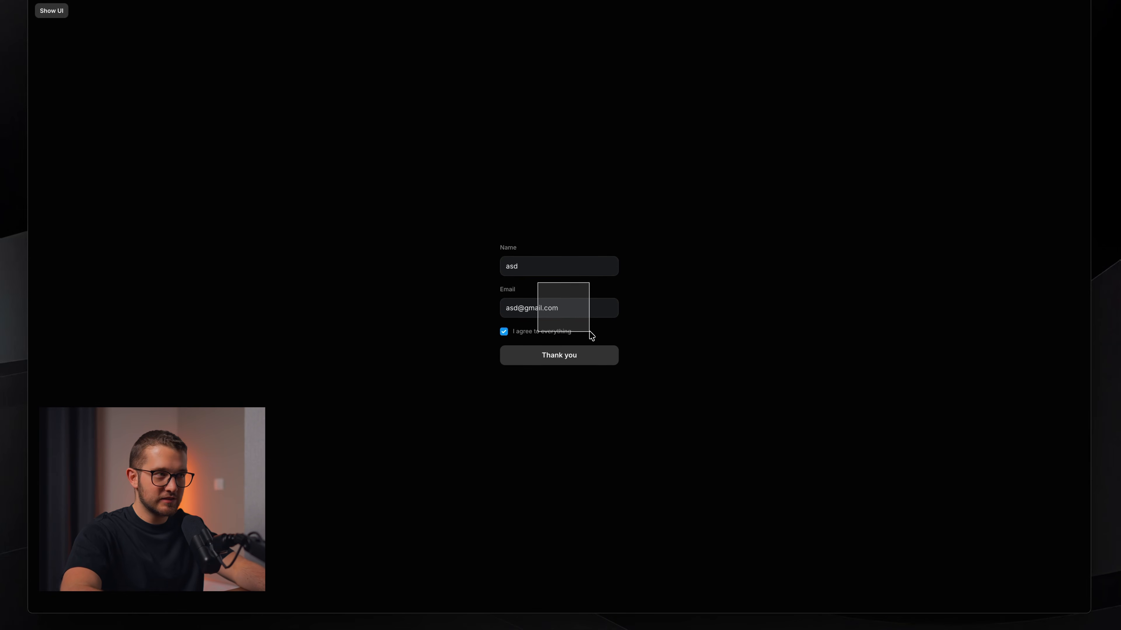
key(space)
key(Escape)
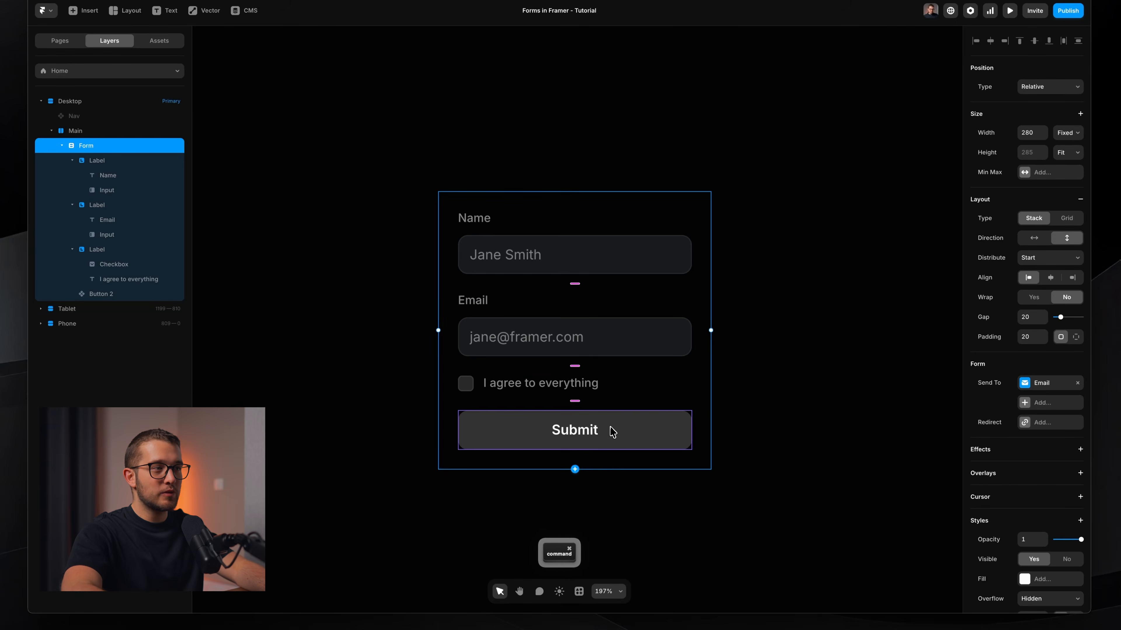
Delete Button 2 and place the My Submit component from Assets below the checkbox.
super+click(612, 430)
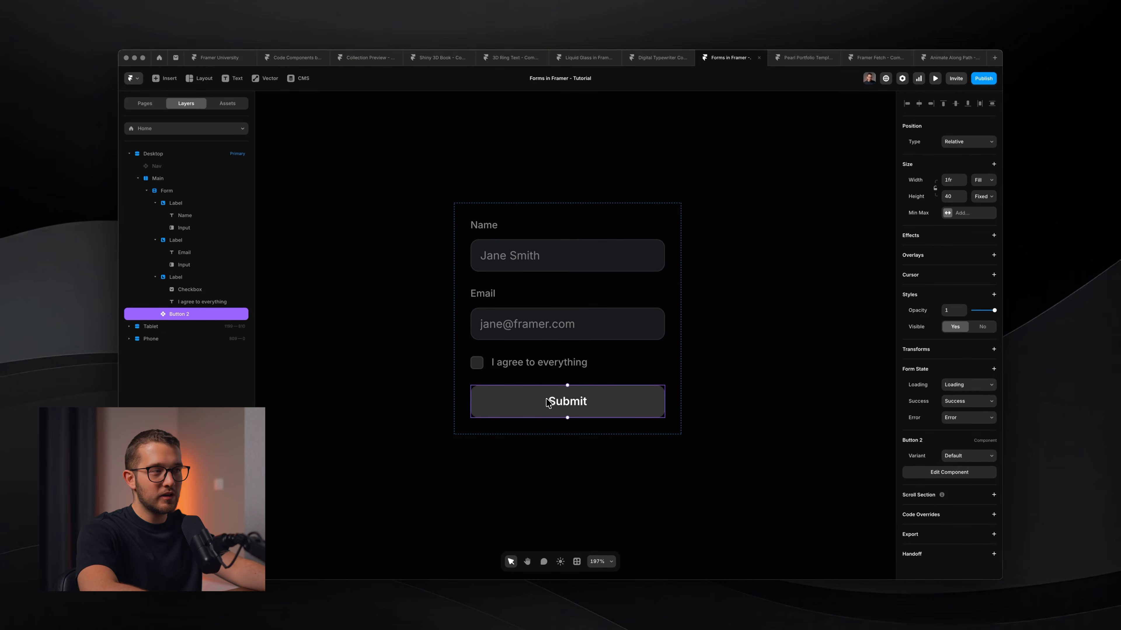
key(BackSpace)
click(227, 103)
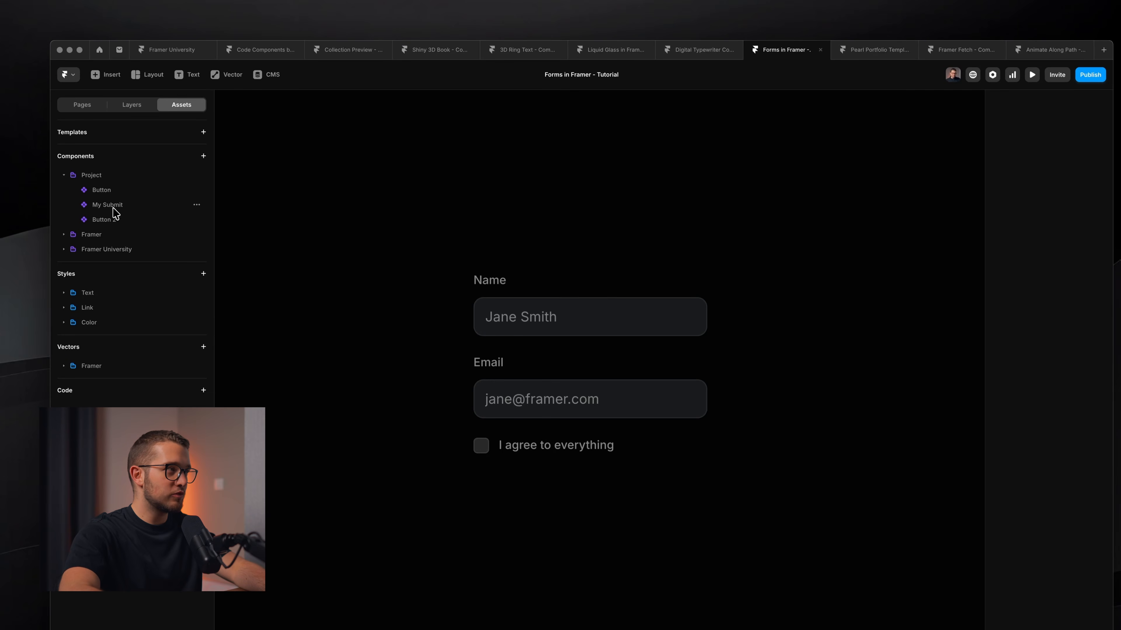
drag(106, 209, 565, 465)
click(572, 483)
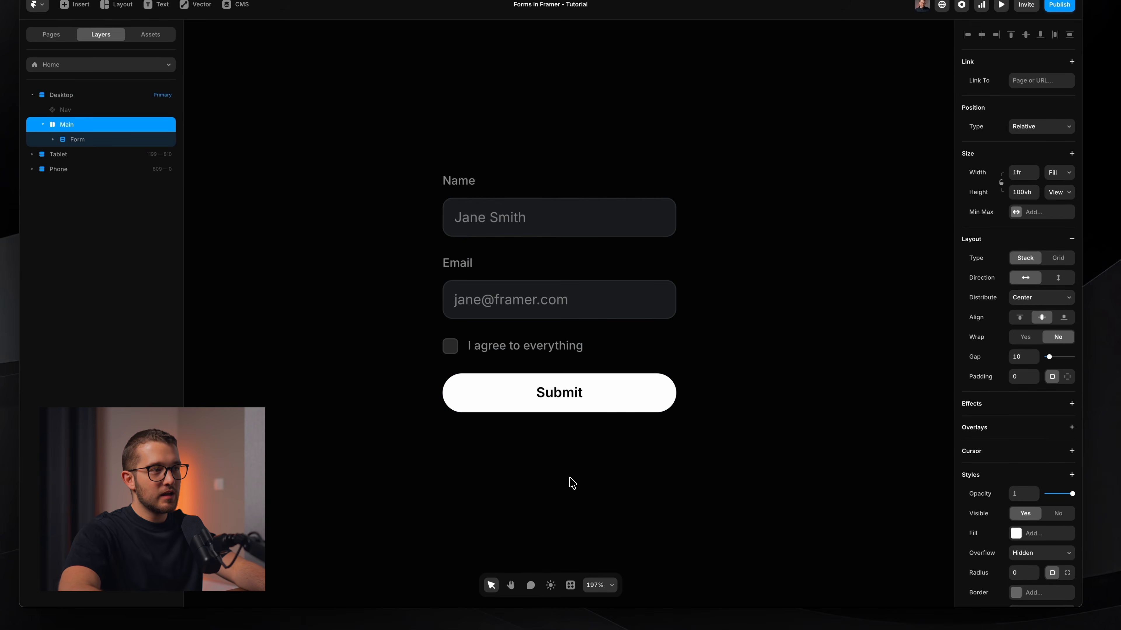
super+click(583, 406)
key(super+p)
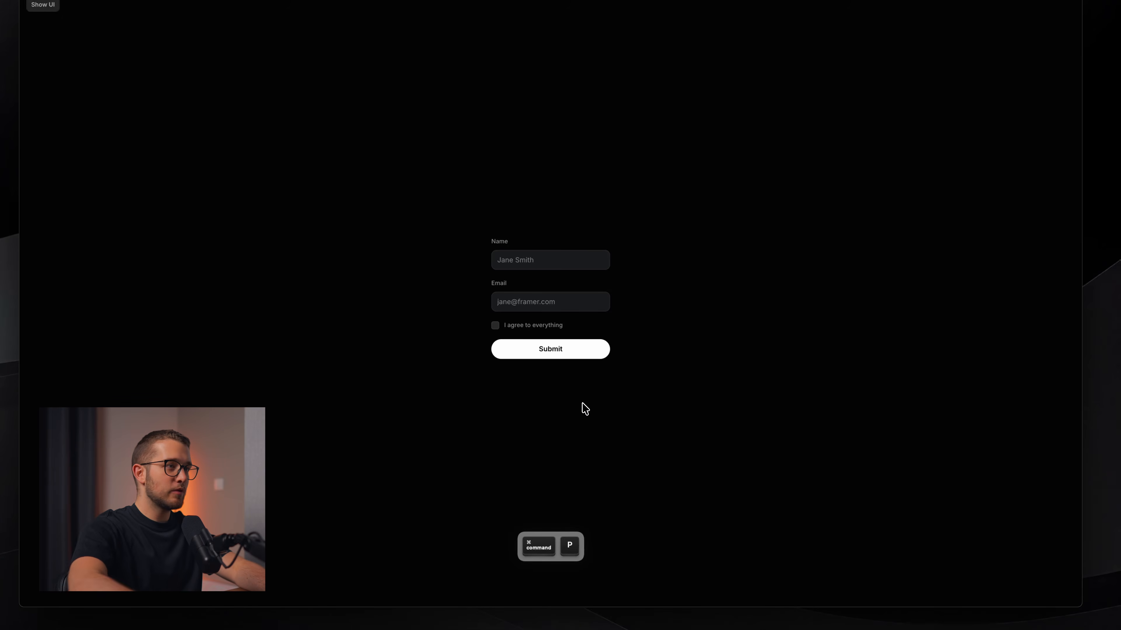
click(495, 325)
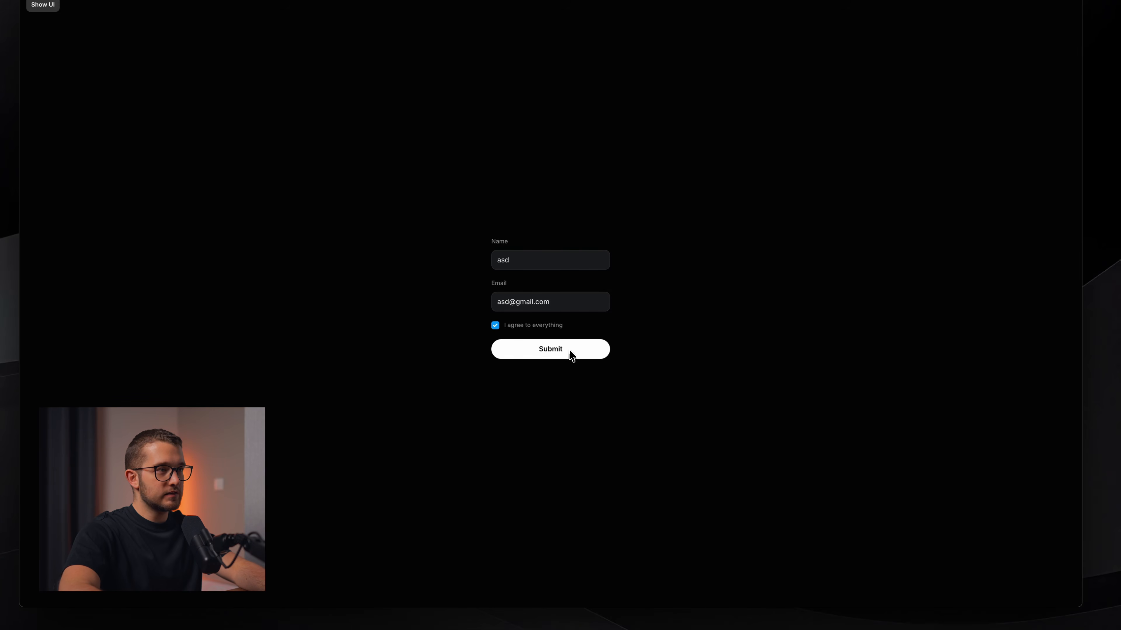
click(558, 349)
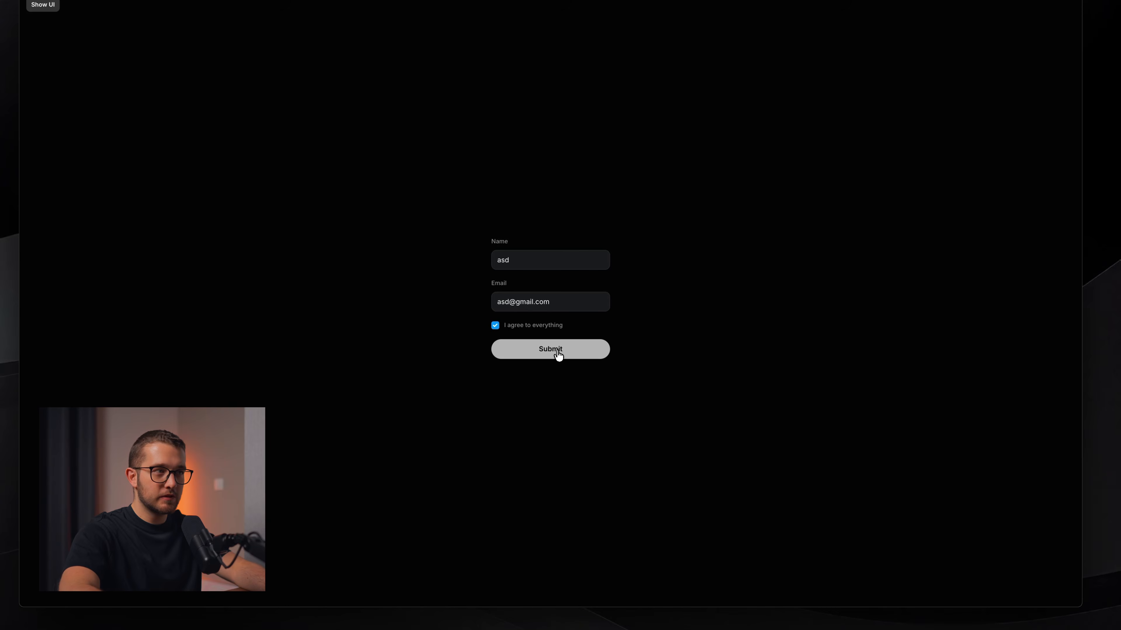
key(super+p)
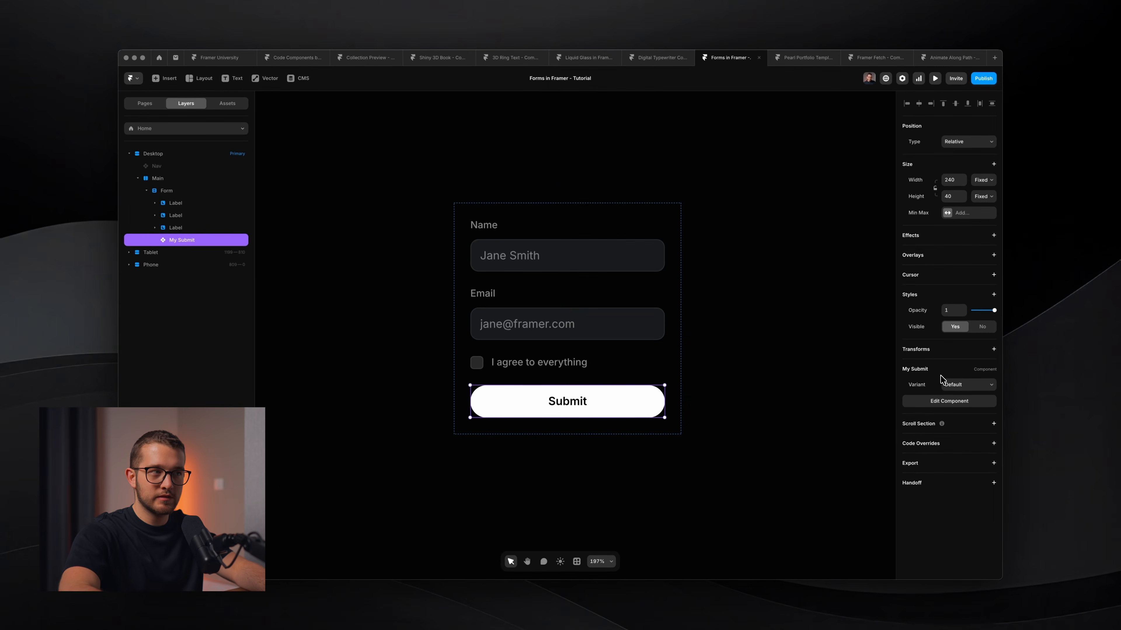
Set My Submit as the form's submit button and review its variants.
right_click(599, 401)
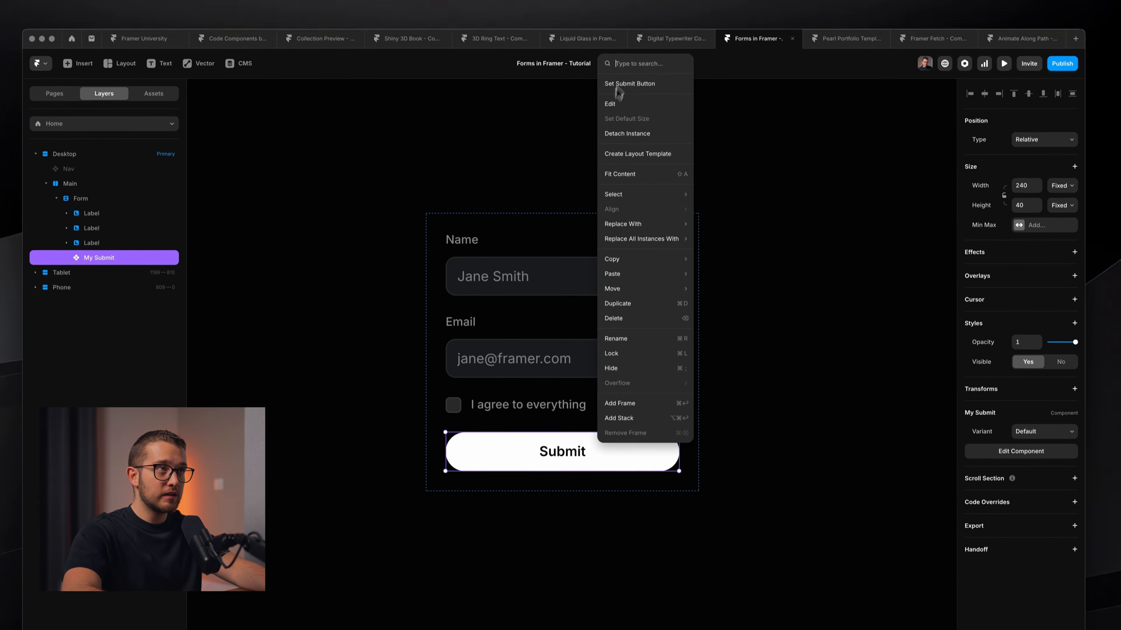
click(650, 93)
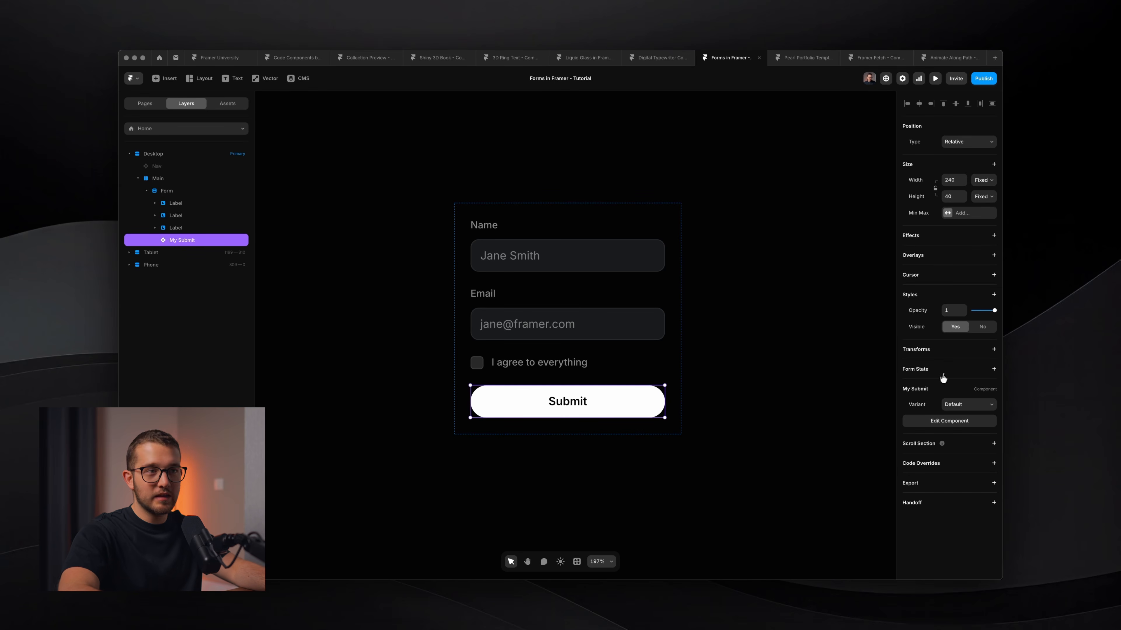
click(962, 372)
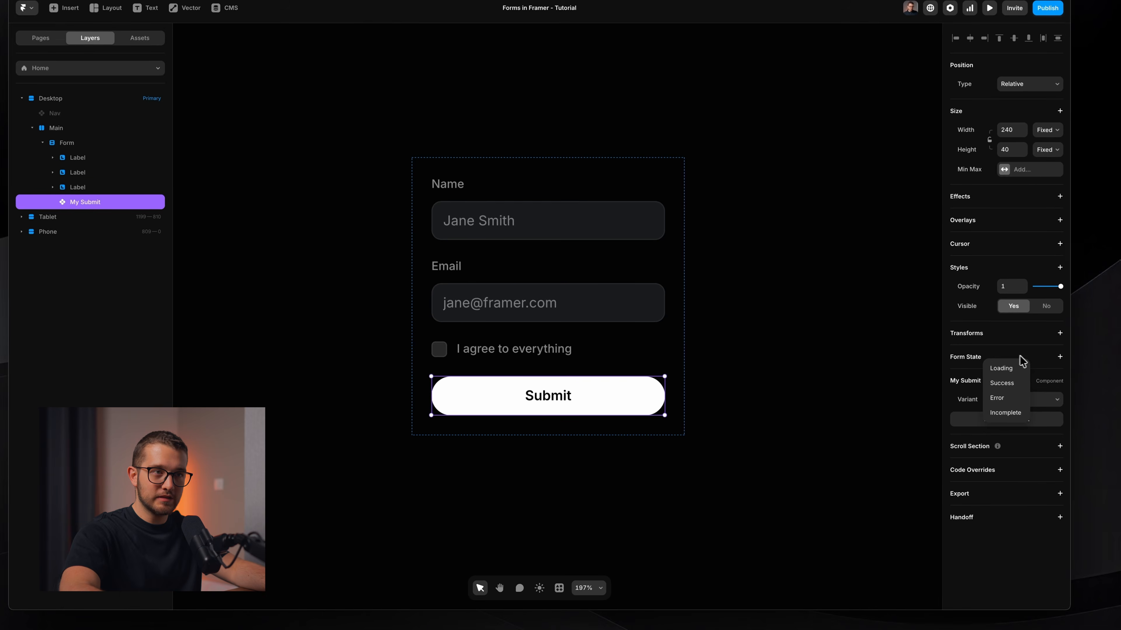
click(1022, 356)
double_click(549, 399)
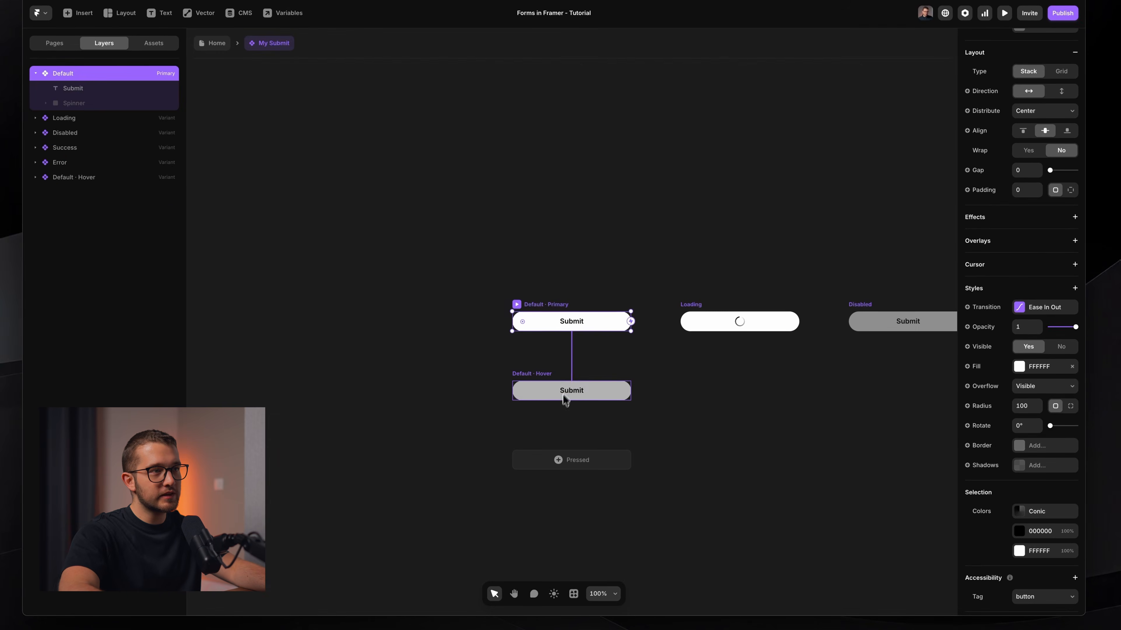
scroll(574, 368, down, 5)
scroll(574, 368, right, 4)
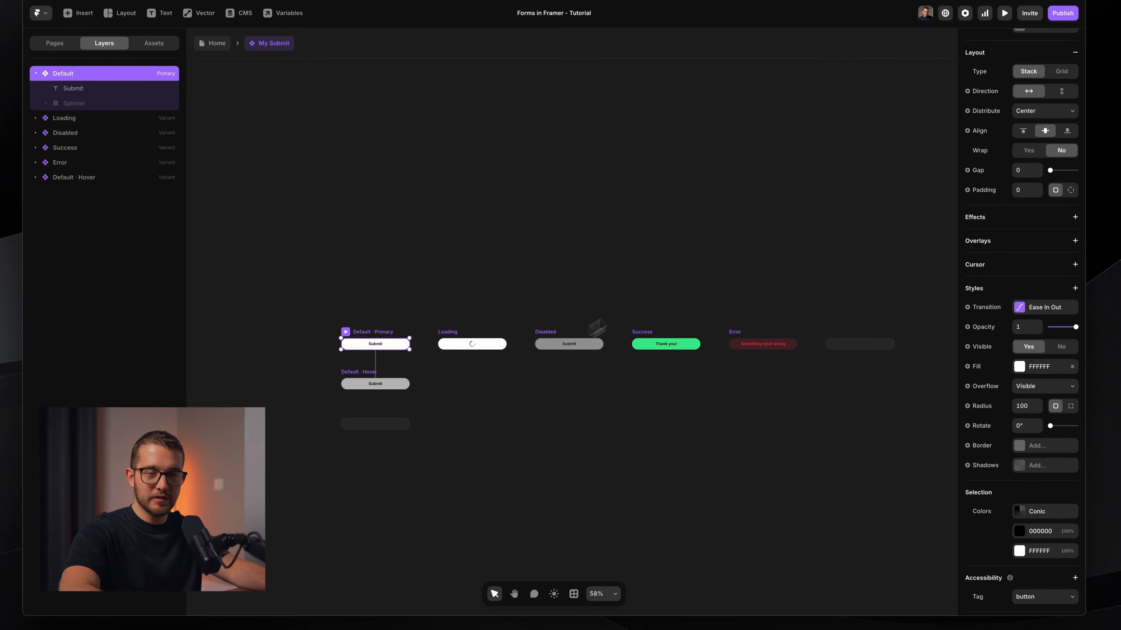
scroll(485, 371, up, 3)
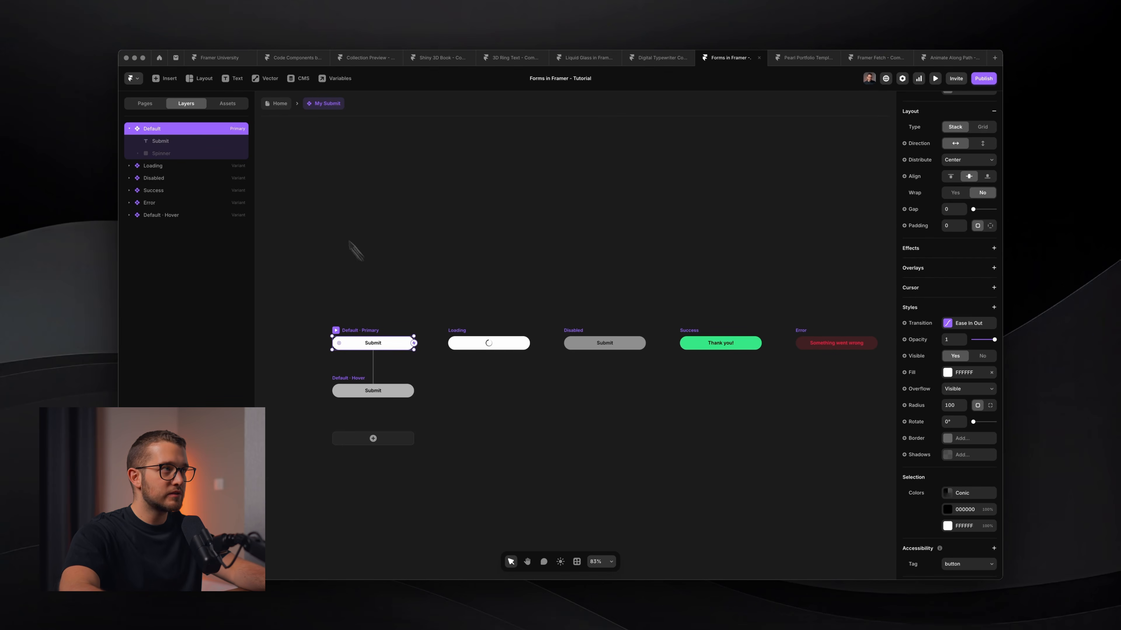
click(278, 104)
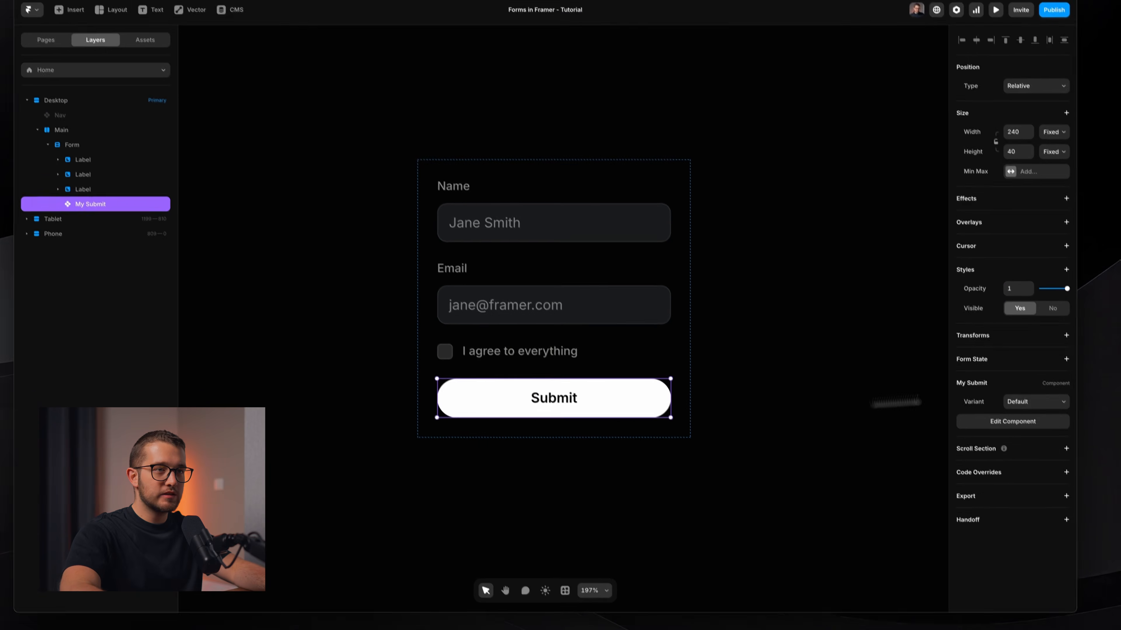
Map the Loading and Success form states to the Loading and Success variants, then preview.
click(1066, 359)
click(1052, 364)
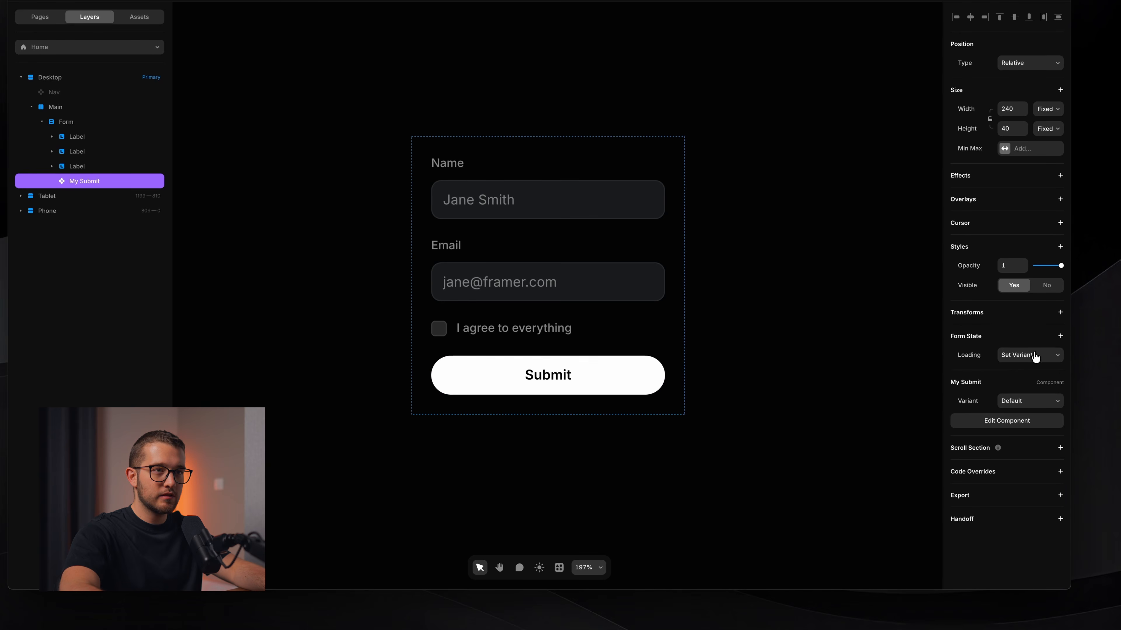
click(1035, 357)
click(1029, 384)
click(1060, 336)
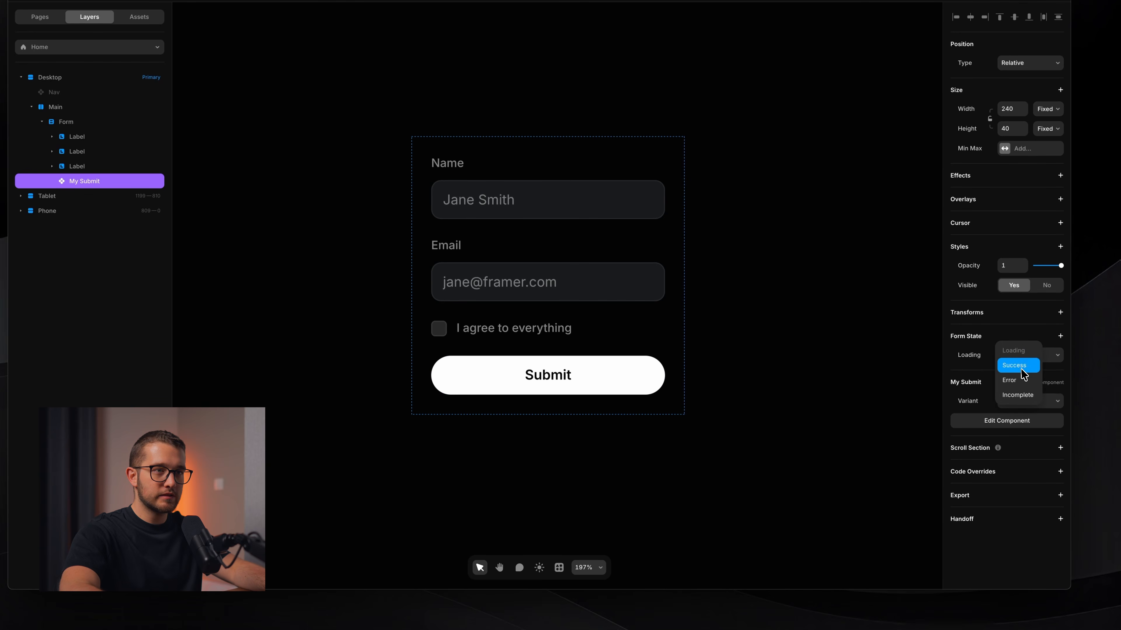
click(1021, 369)
click(1026, 375)
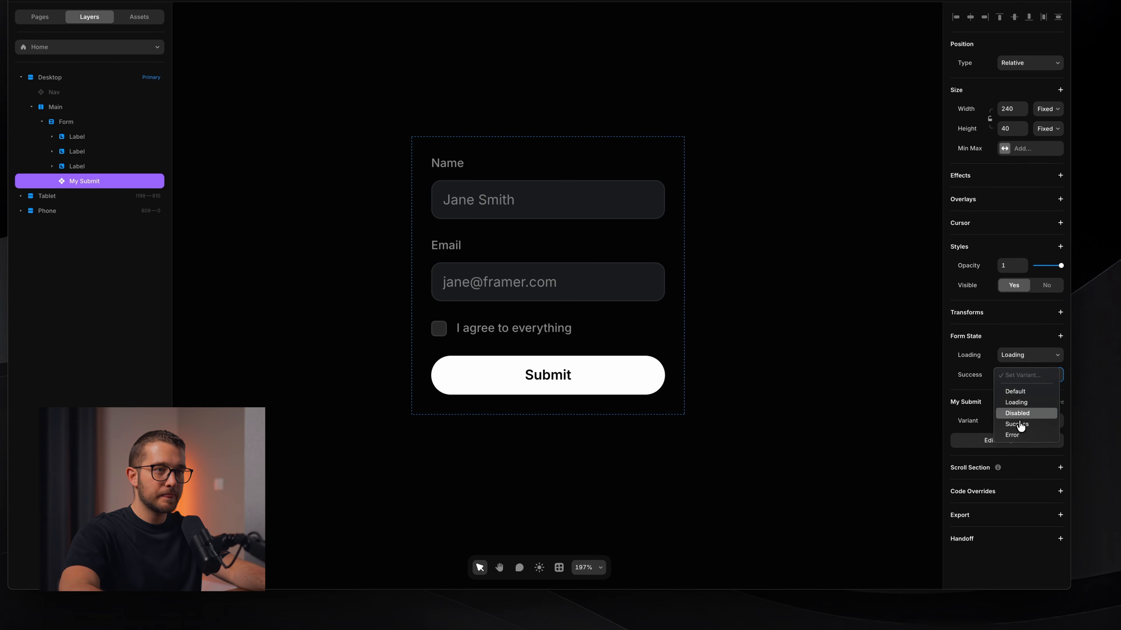
click(771, 475)
key(super+p)
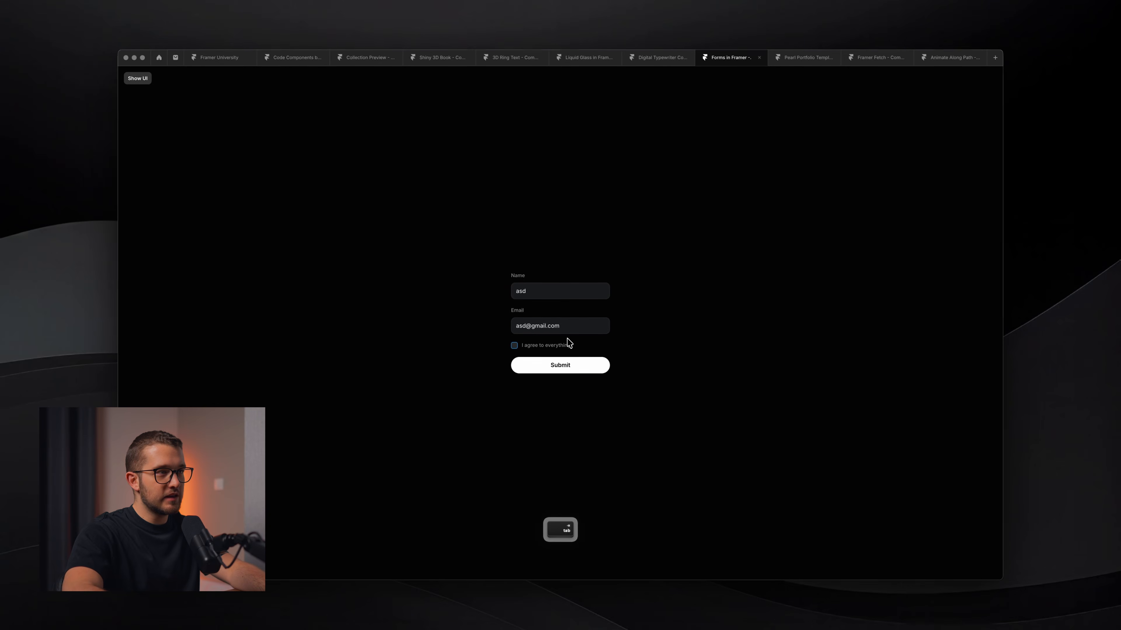
Submit the form in preview to see the loading spinner, then close the preview.
key(Return)
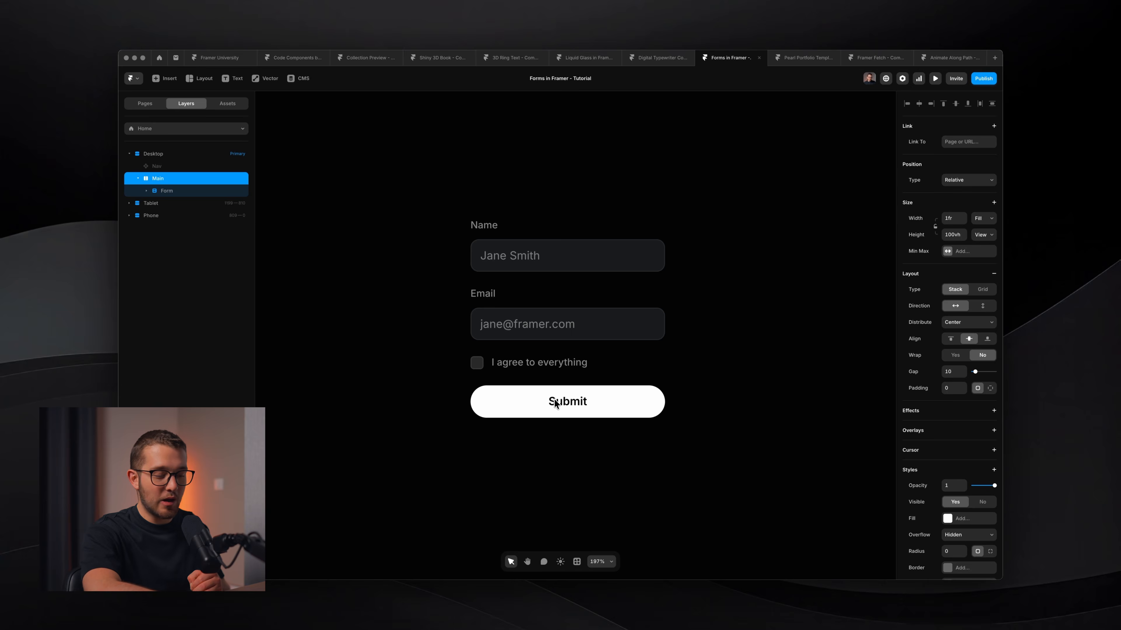
key(super+p)
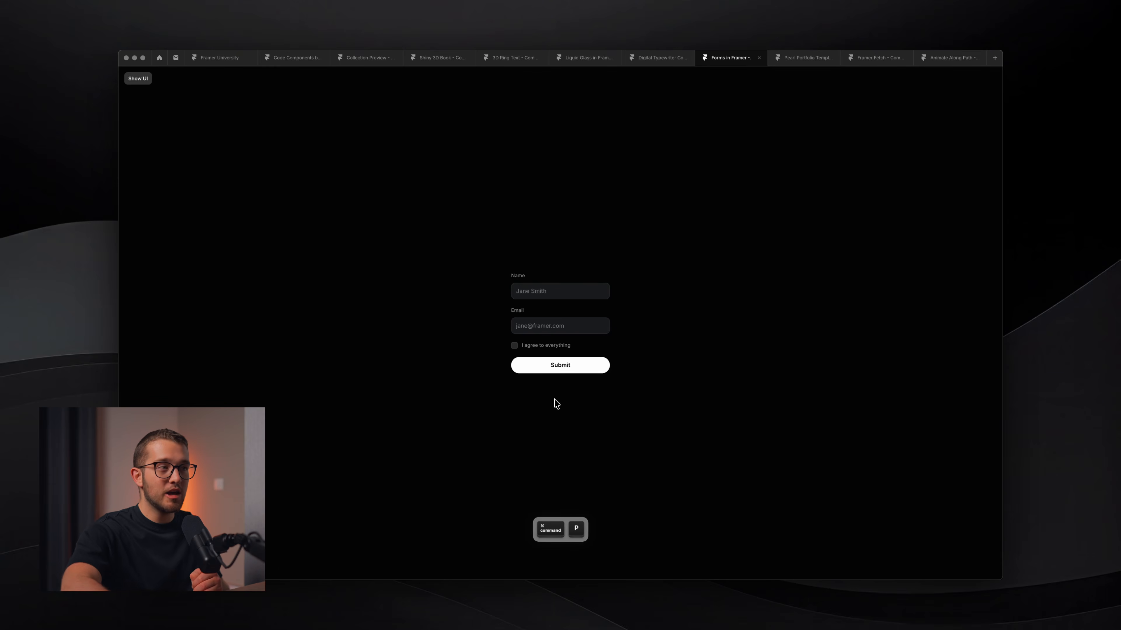
key(f)
drag(452, 234, 707, 460)
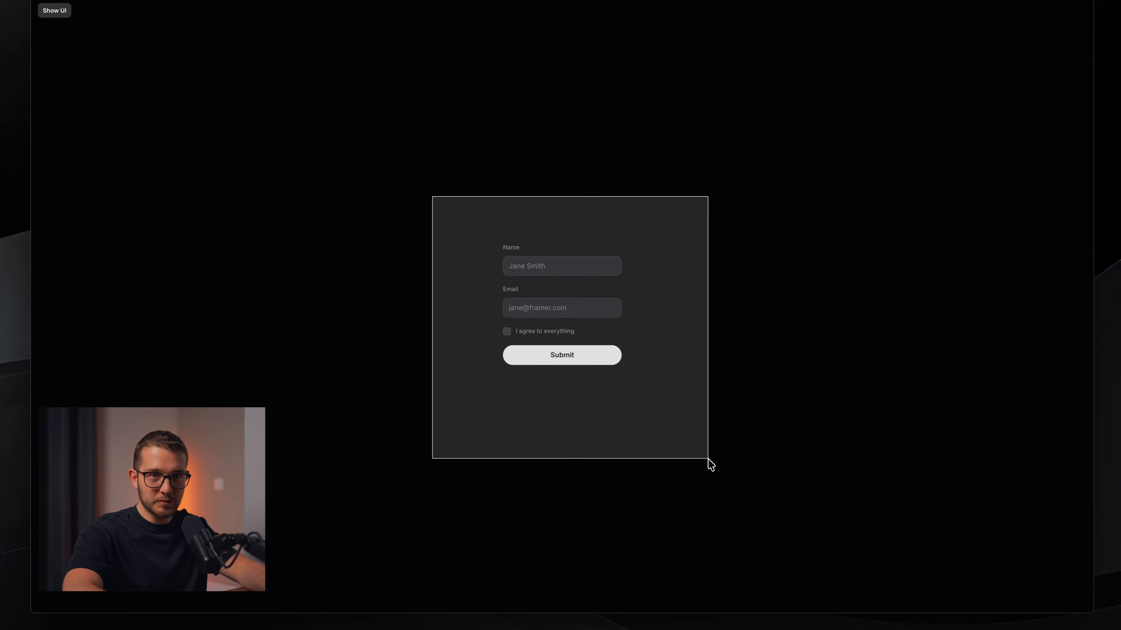
key(Escape)
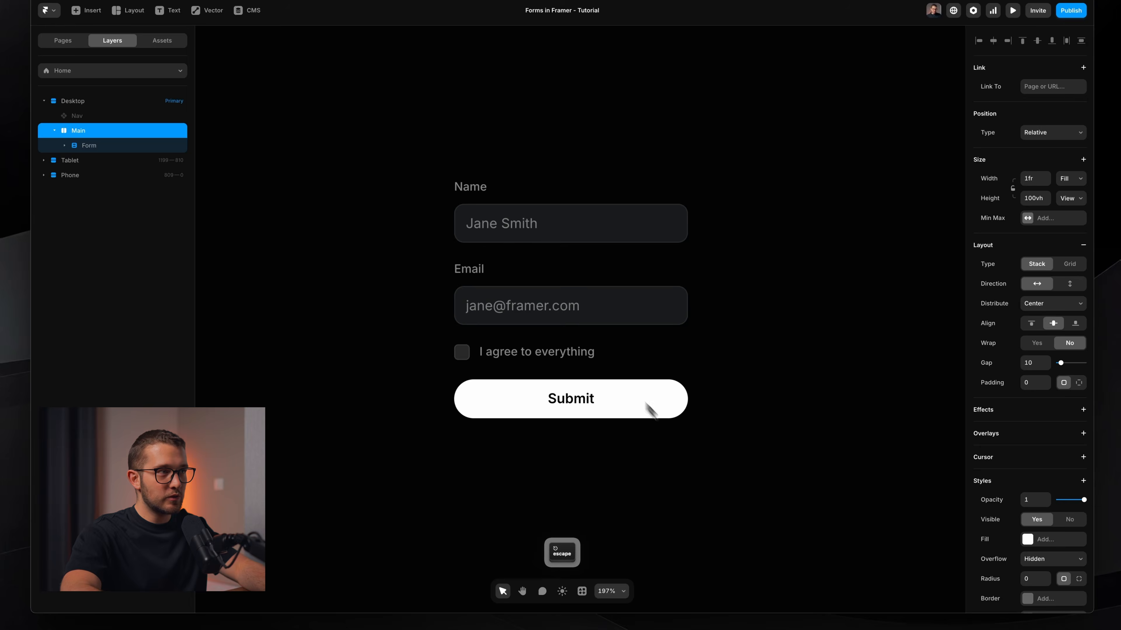
Turn the whole form into a component named 'Example Form'.
super+click(519, 260)
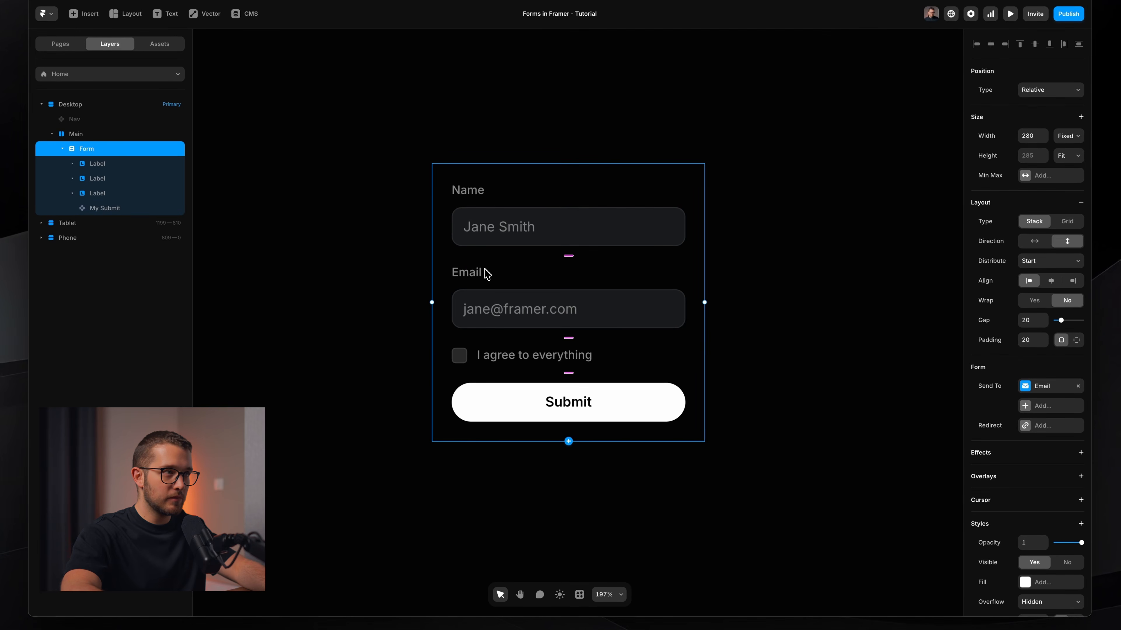
right_click(511, 269)
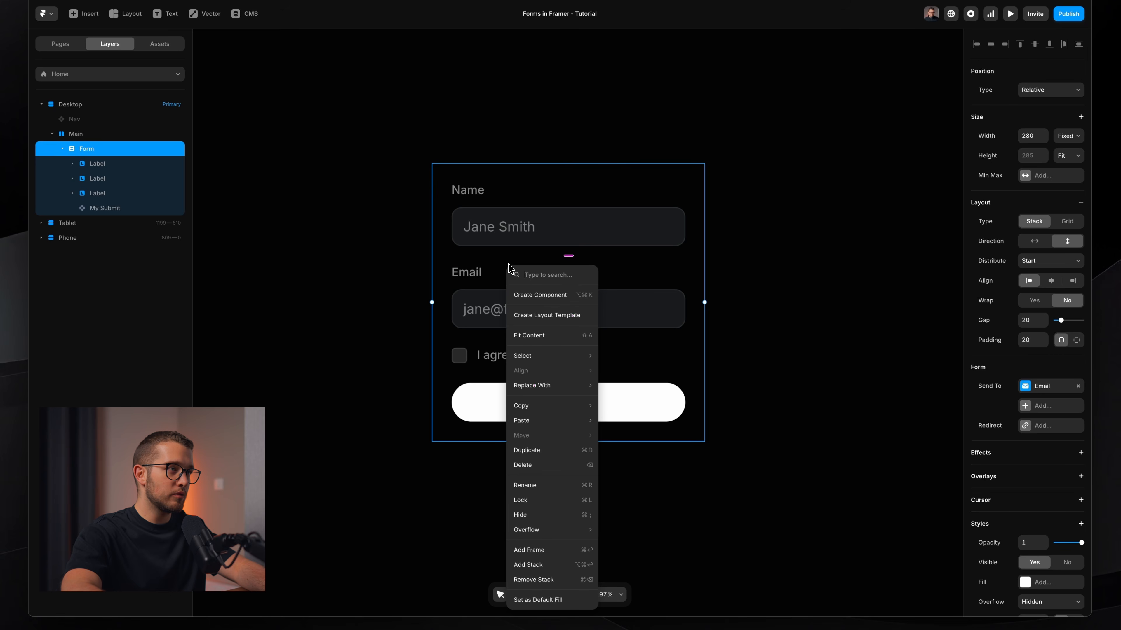
click(551, 299)
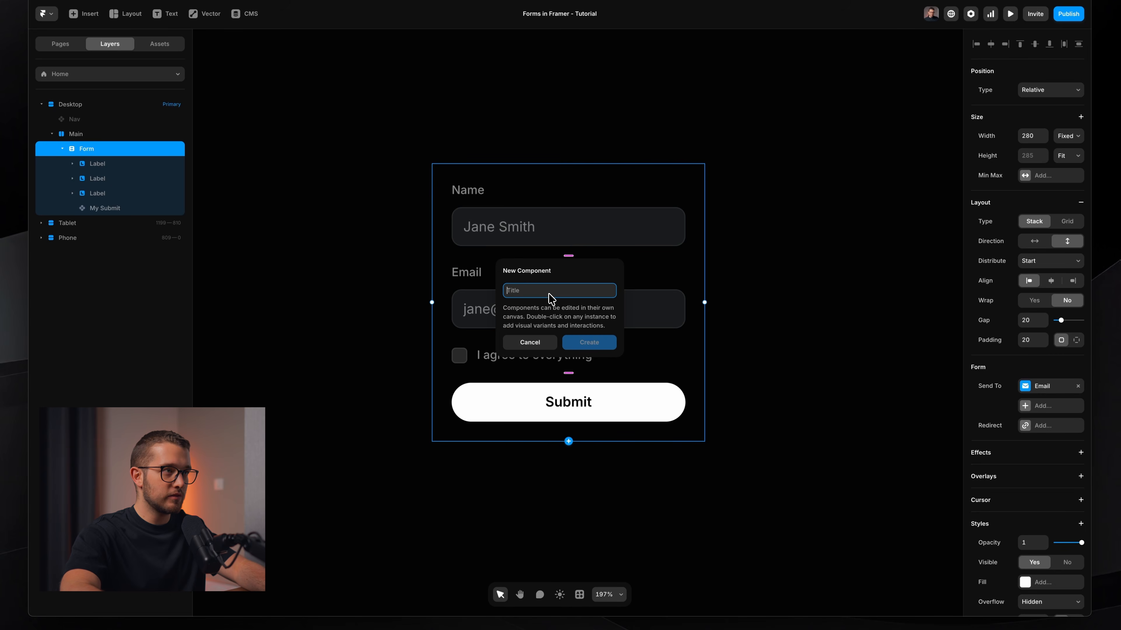
text(Example Form)
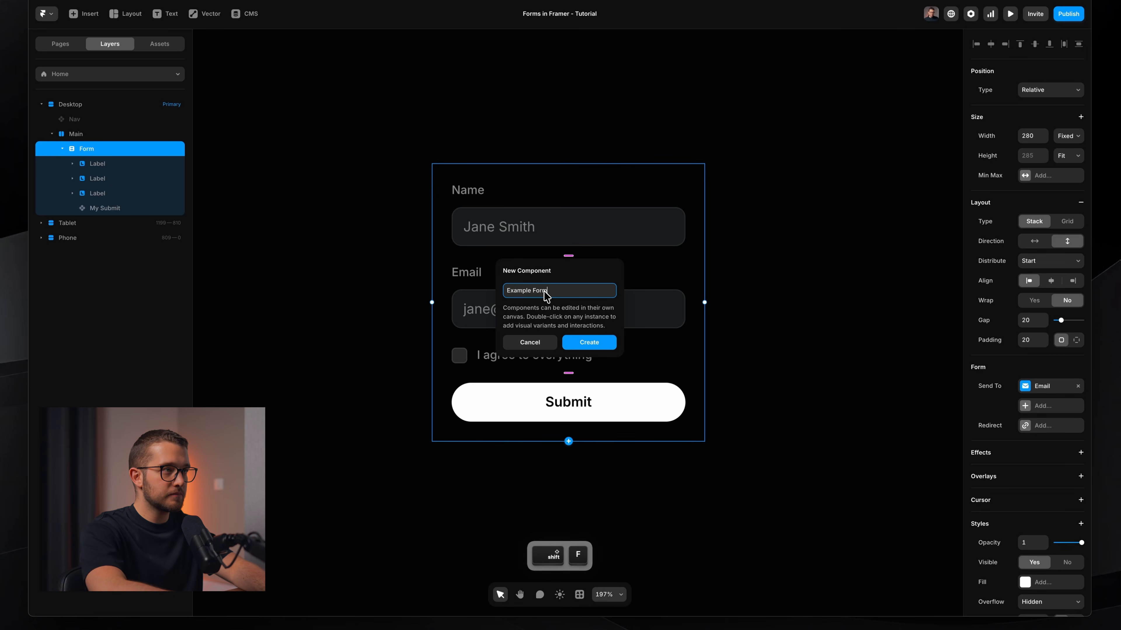
key(Return)
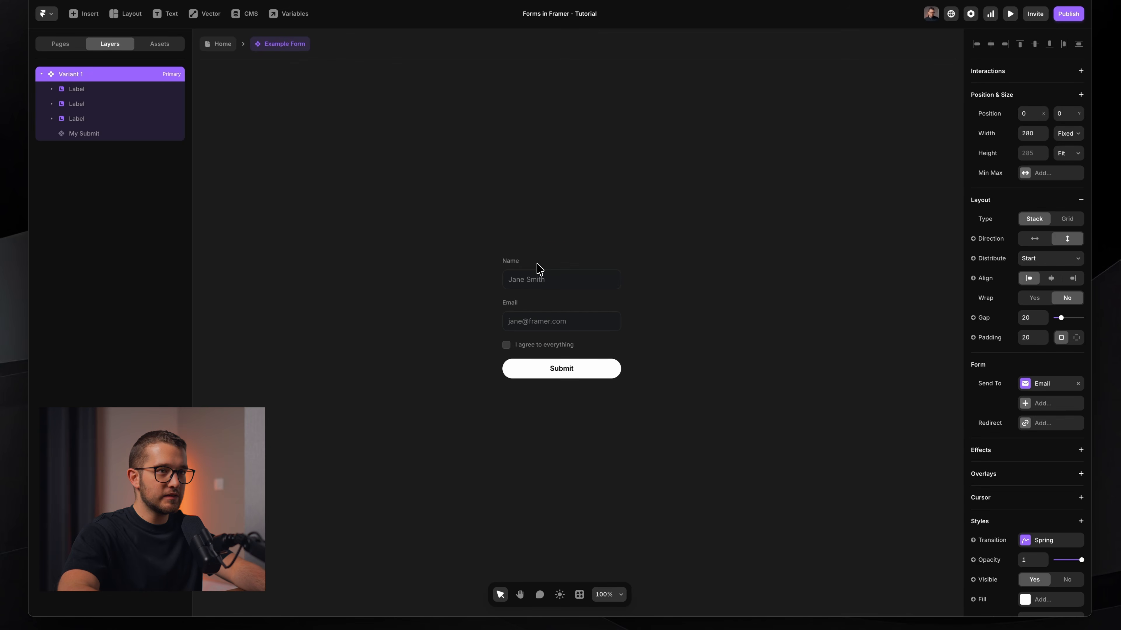
Remove the Loading and Success form states from the My Submit button.
scroll(582, 309, up, 5)
super+click(544, 419)
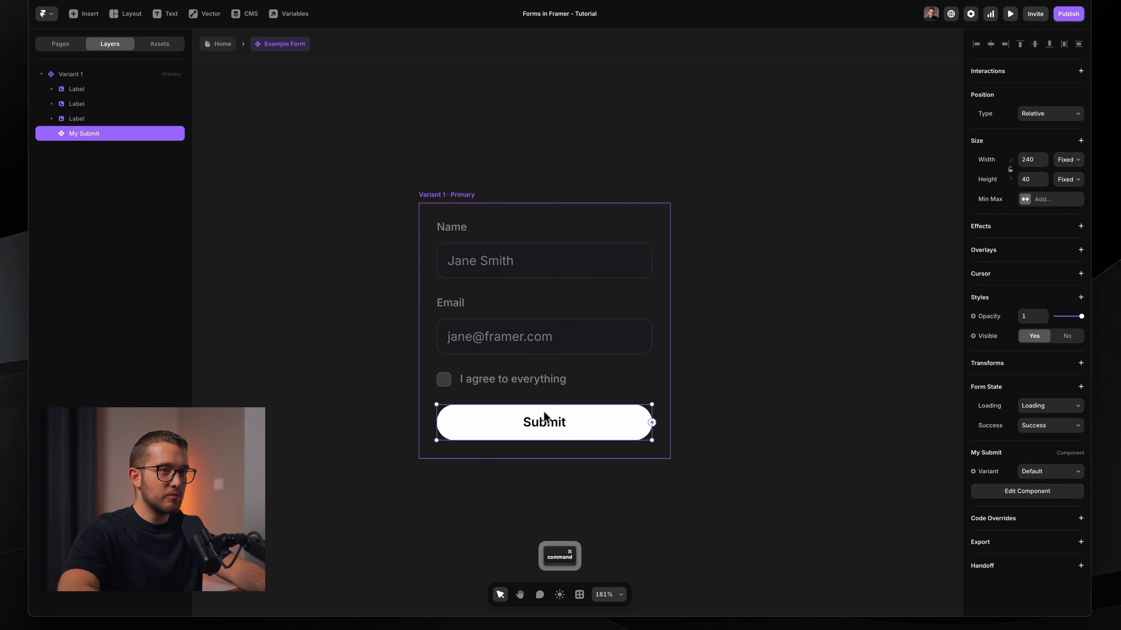
click(982, 407)
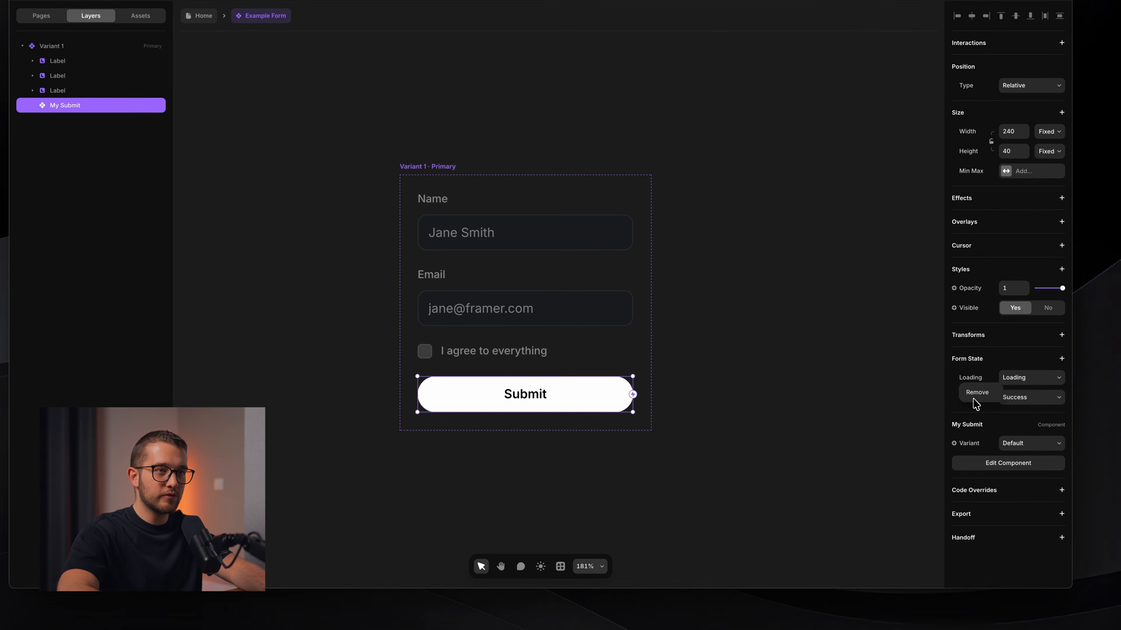
click(996, 419)
click(982, 390)
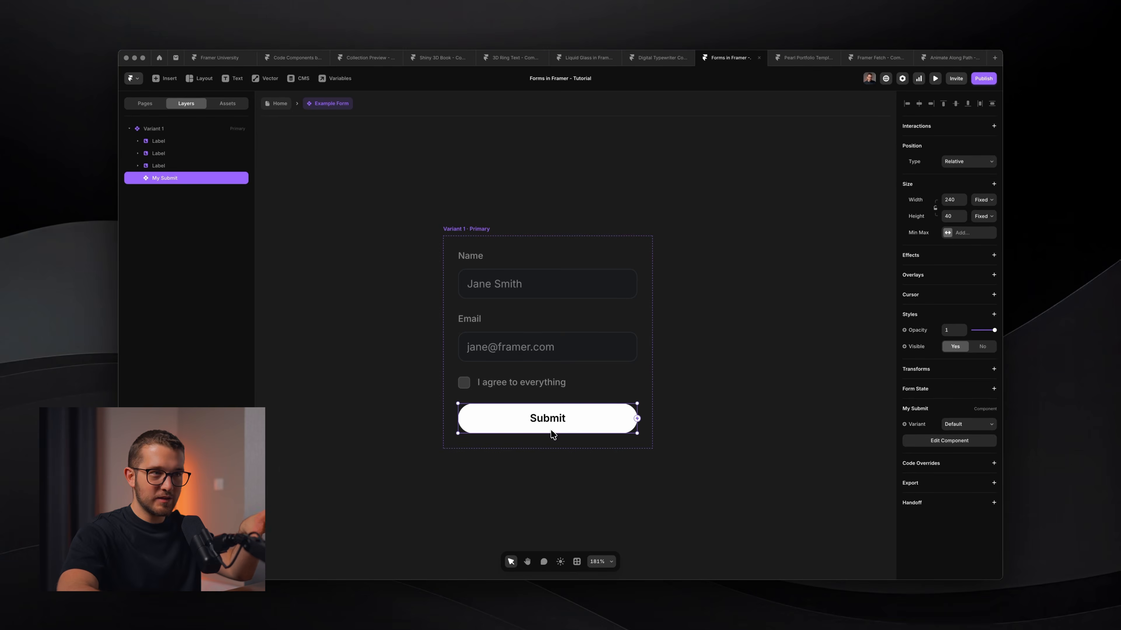
click(962, 390)
click(775, 419)
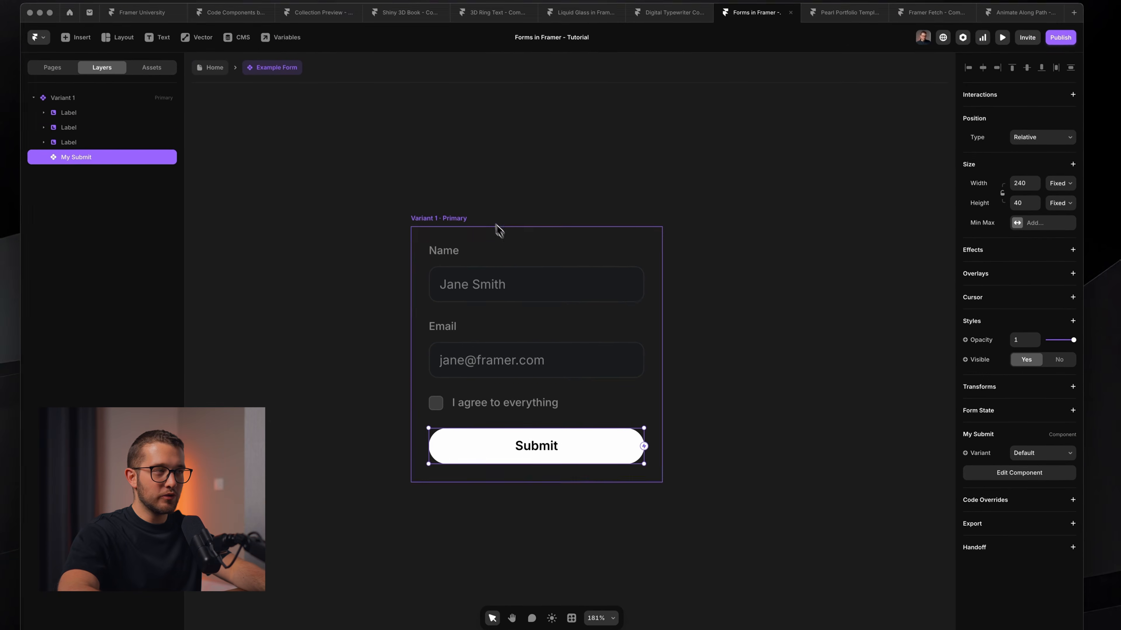
Rename the form's first variant to 'Default'.
click(488, 203)
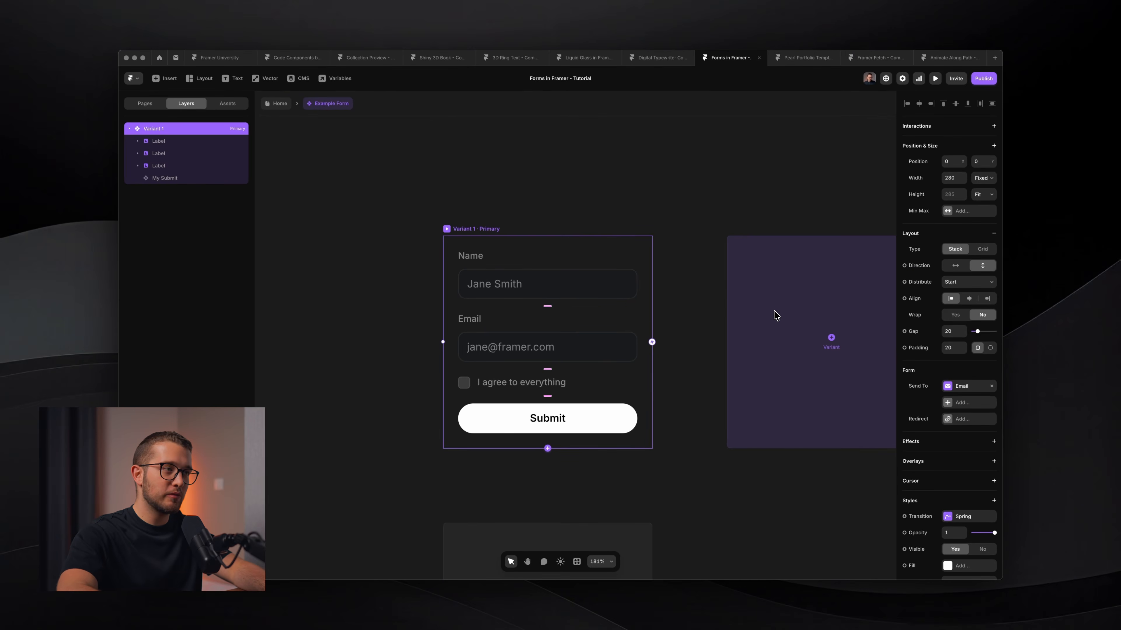
key(super+r)
text(Default)
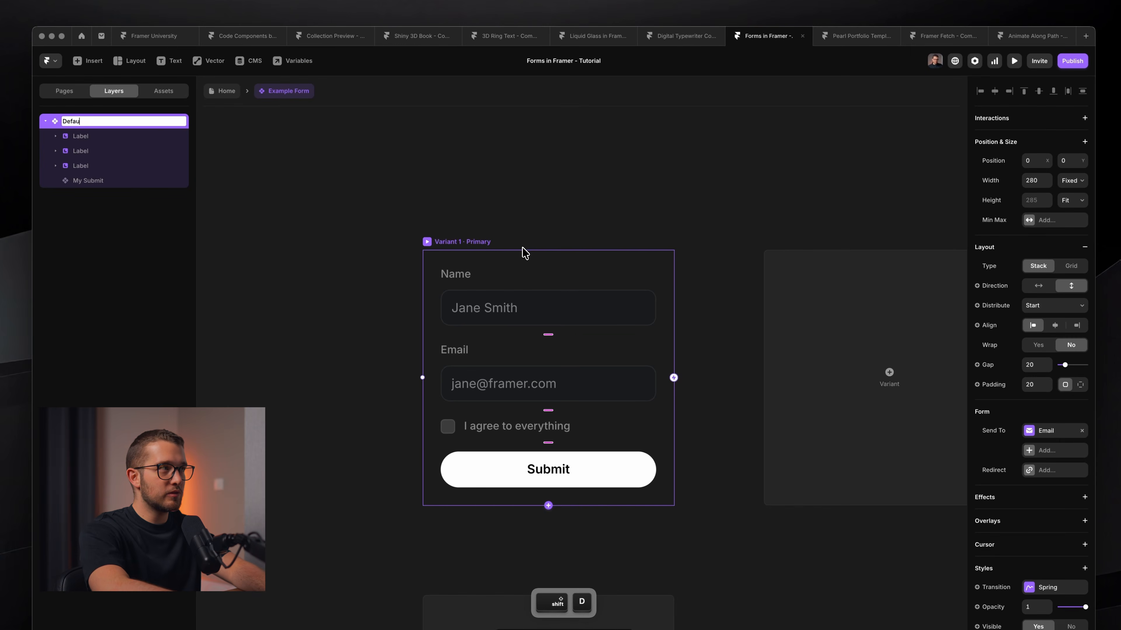
key(Return)
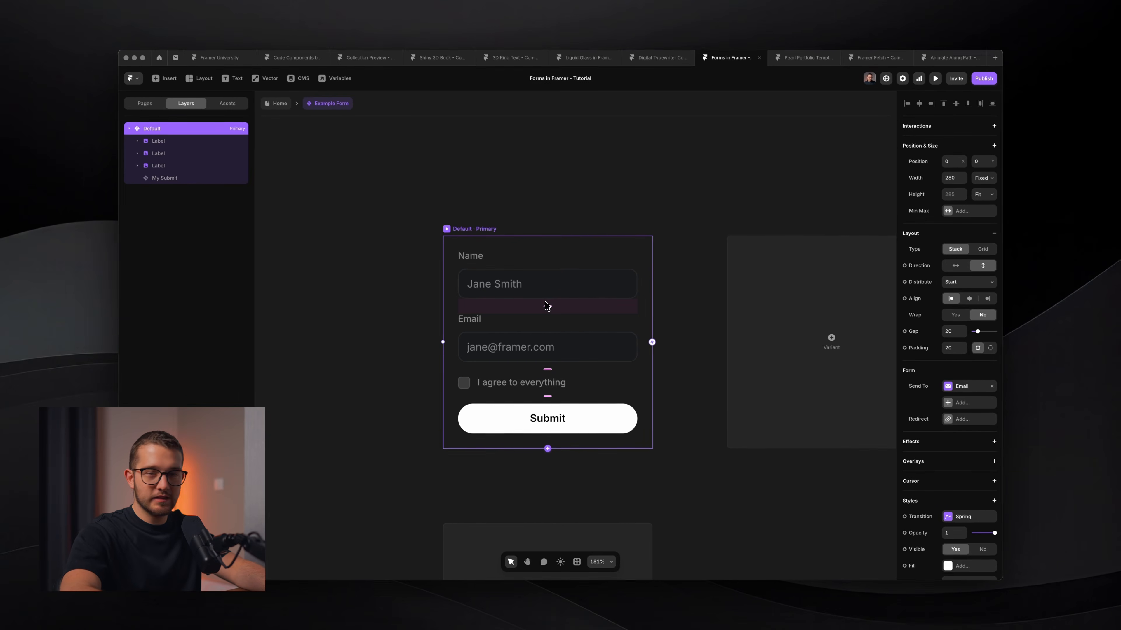
Add a 'Loading' variant whose Submit button uses its Loading spinner variant.
scroll(548, 306, down, 5)
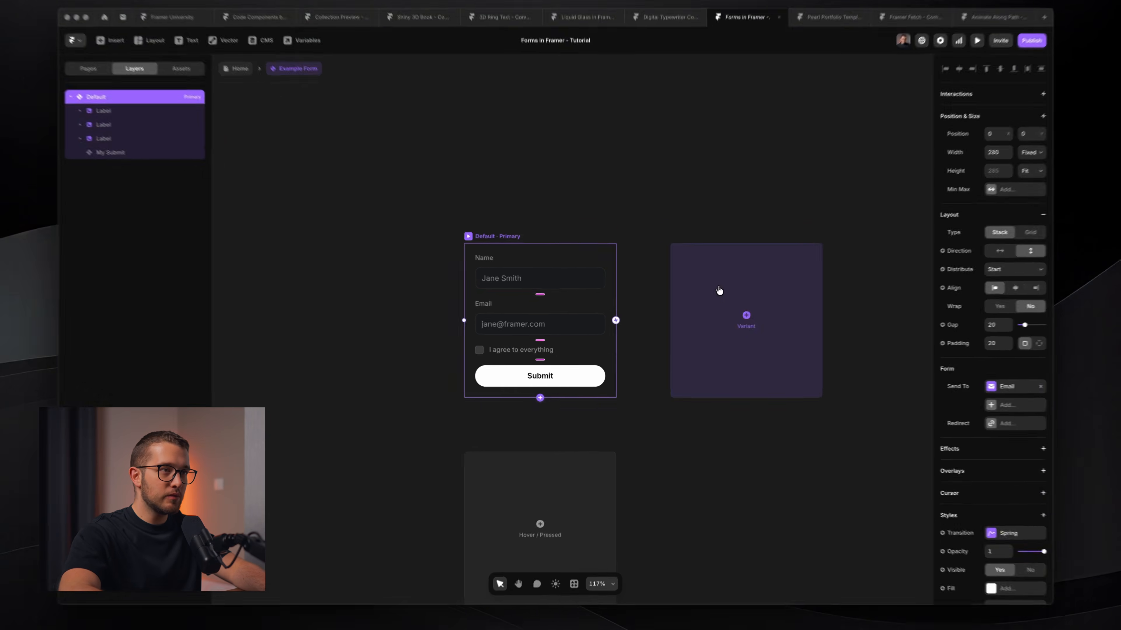
click(708, 307)
key(super+r)
text(Lo)
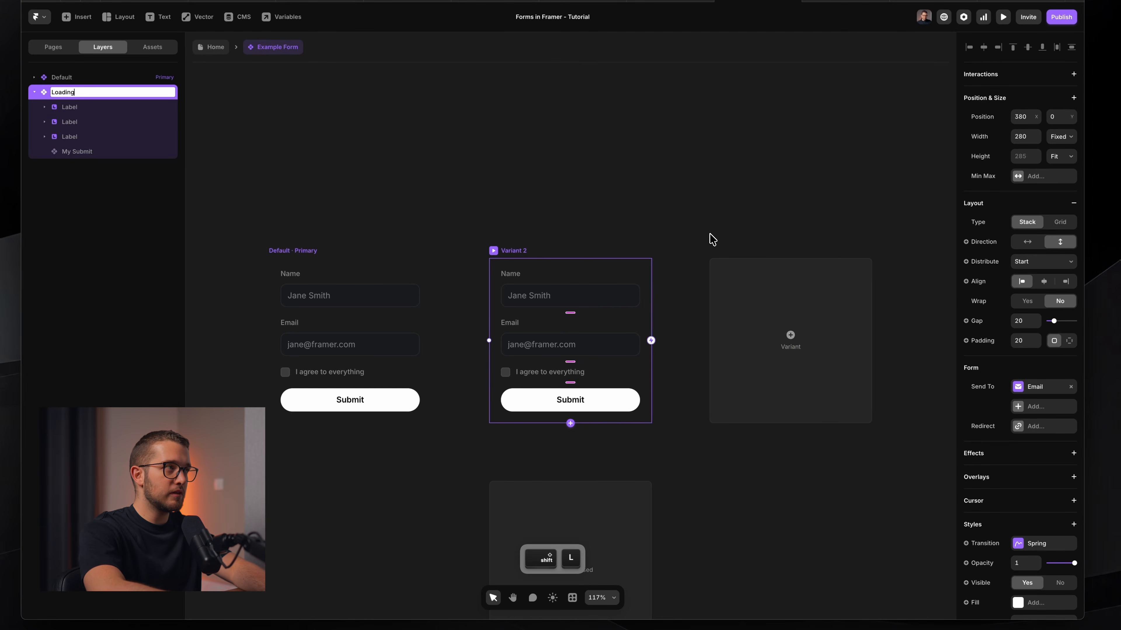
text(ading)
key(Return)
super+click(538, 401)
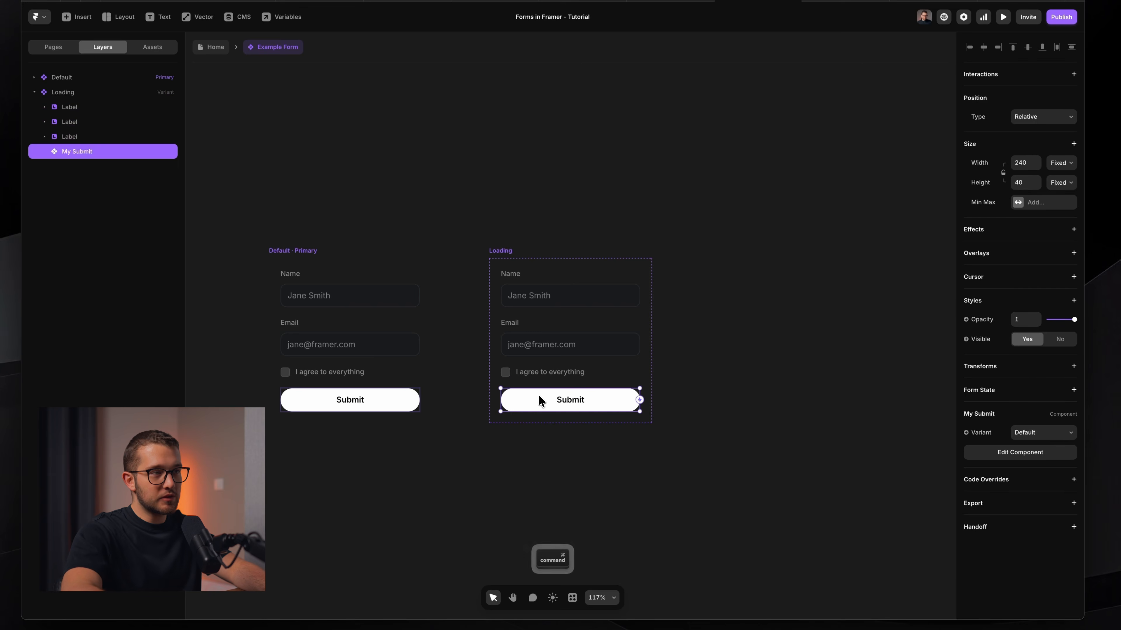
click(1039, 432)
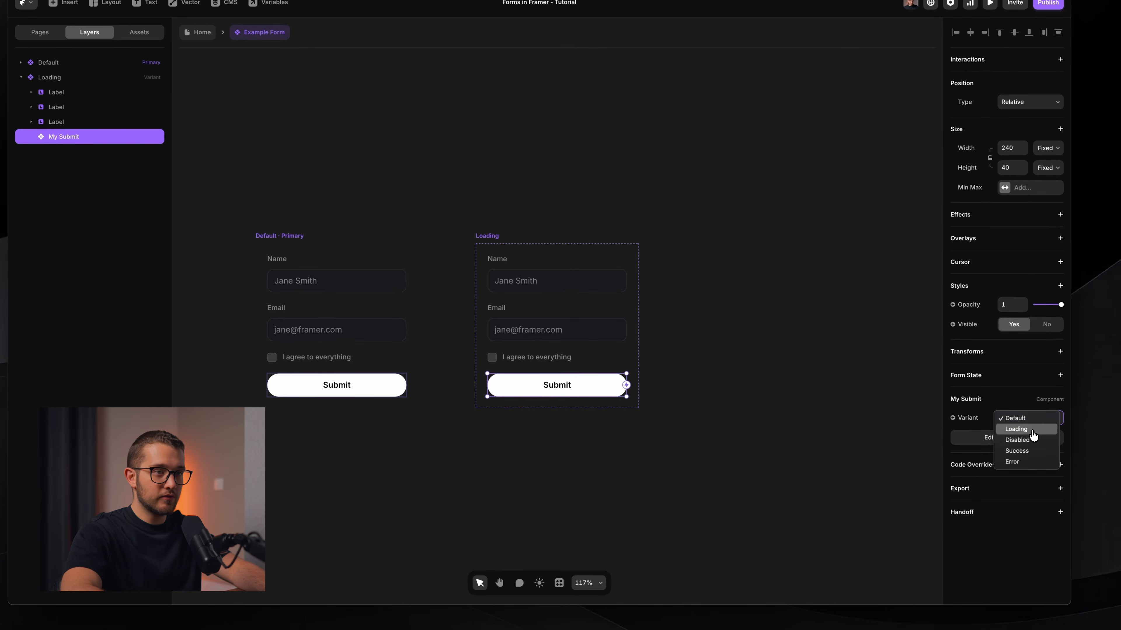
click(1015, 429)
click(760, 434)
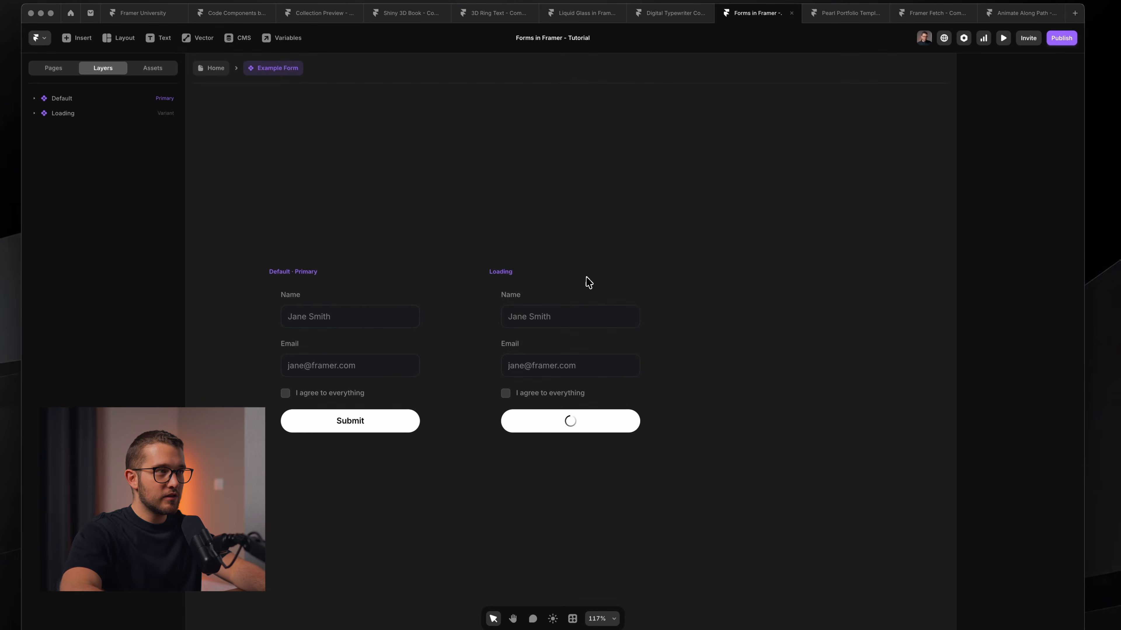
Add a third variant named 'Success', then reselect the Default variant.
click(584, 270)
click(775, 334)
key(super+r)
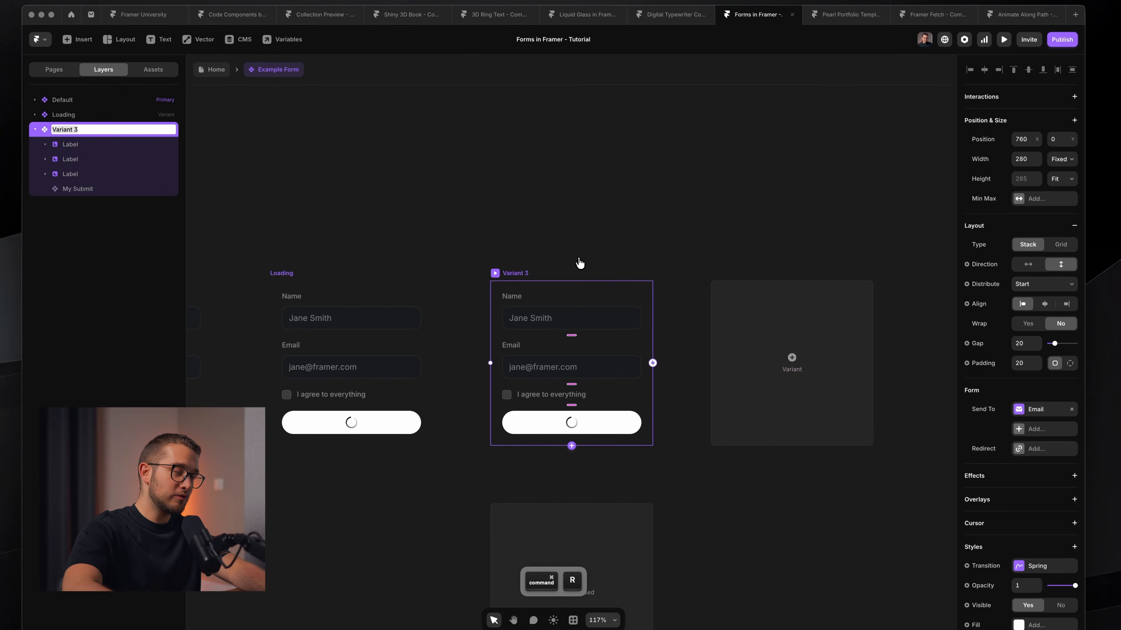
text(Success)
key(Return)
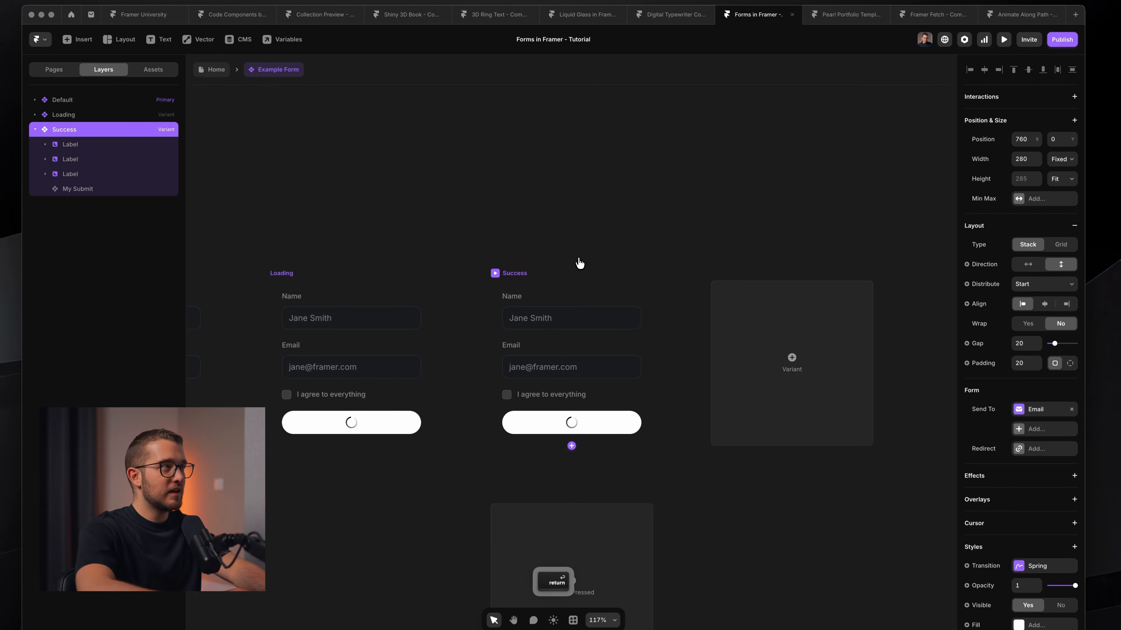
scroll(644, 305, left, 2)
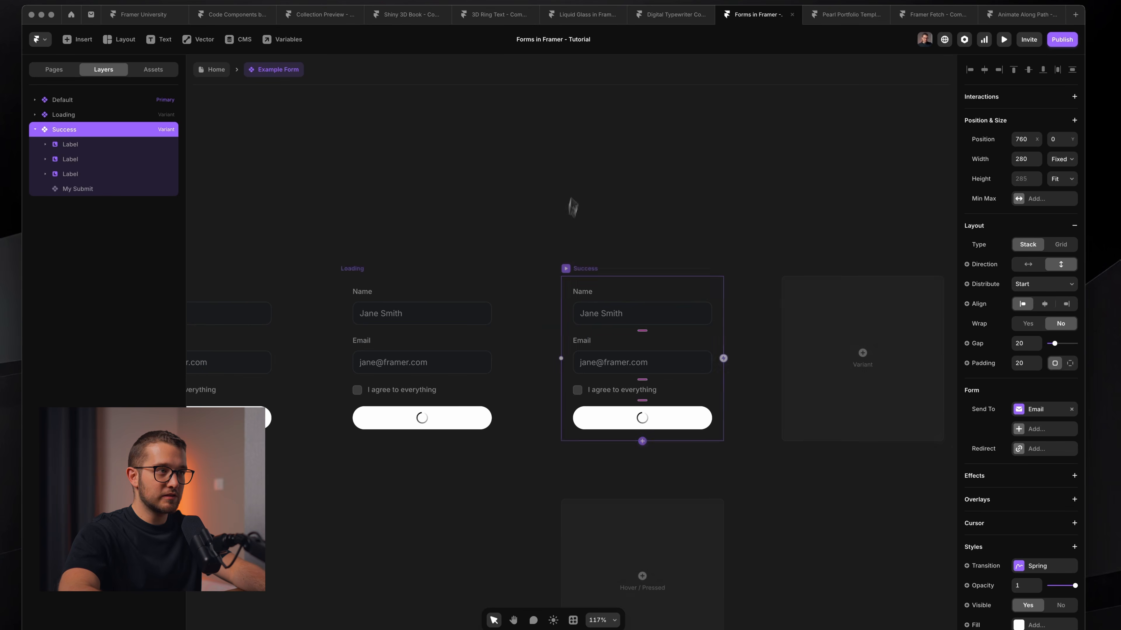
click(549, 215)
scroll(550, 215, left, 9)
click(570, 264)
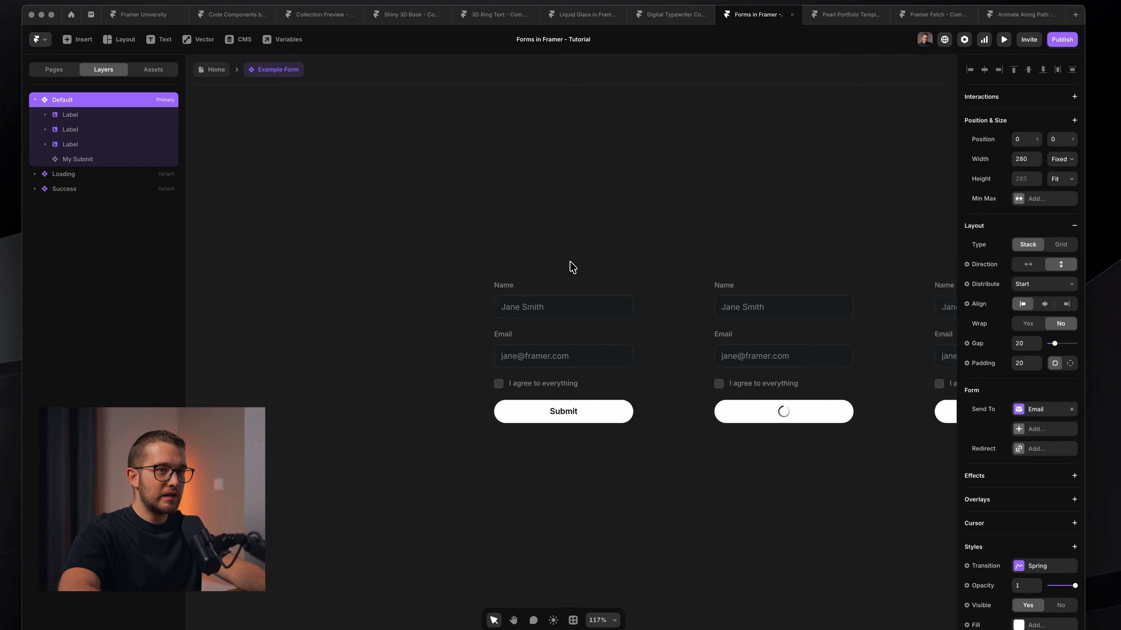
scroll(569, 270, up, 4)
scroll(530, 446, left, 1)
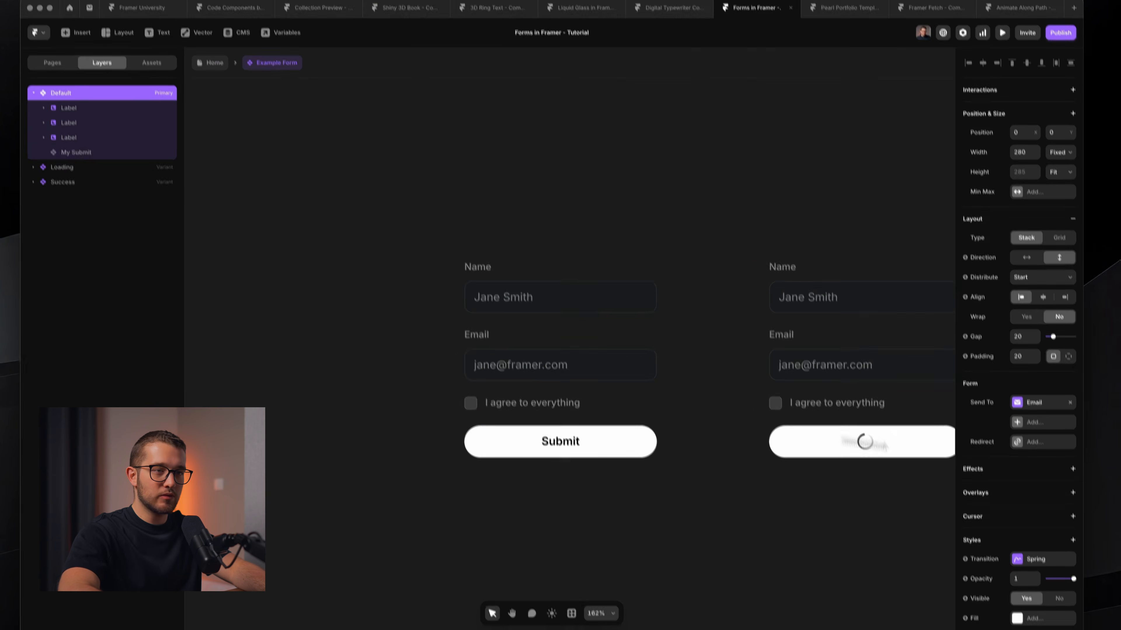
scroll(1027, 552, down, 5)
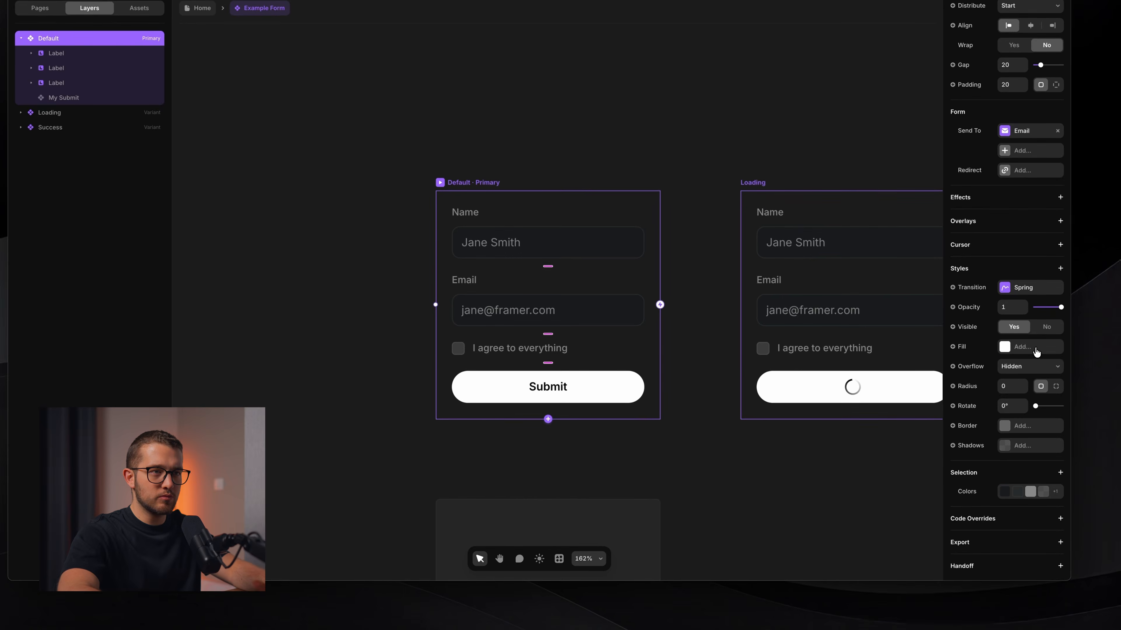
Give the Default form a fill of dark colour style 1 so every variant turns black.
click(1037, 348)
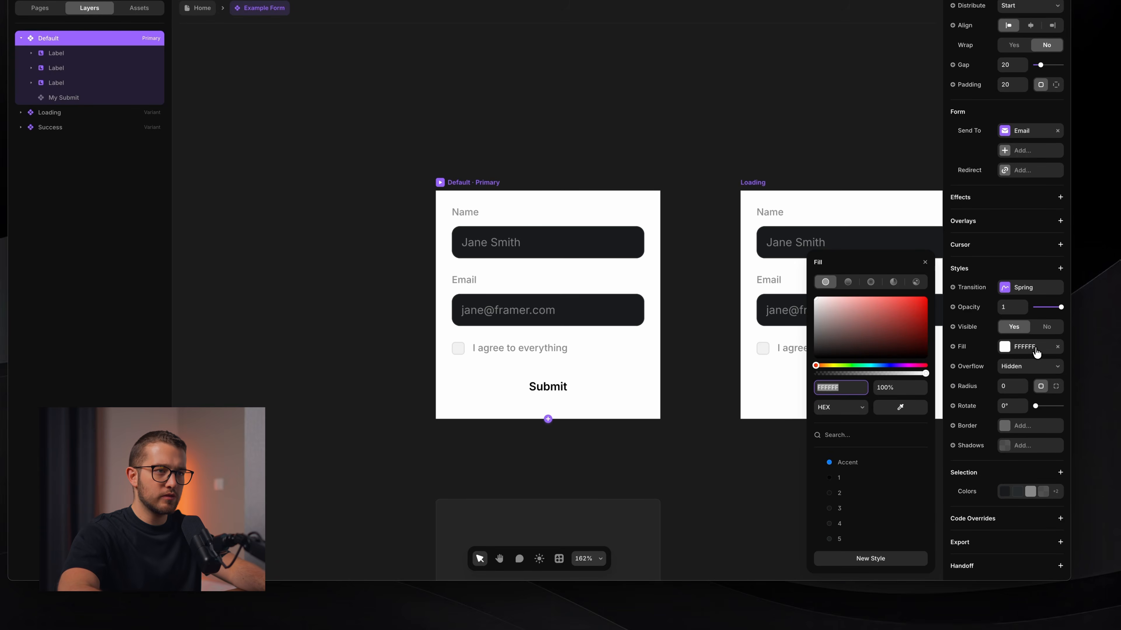
click(875, 478)
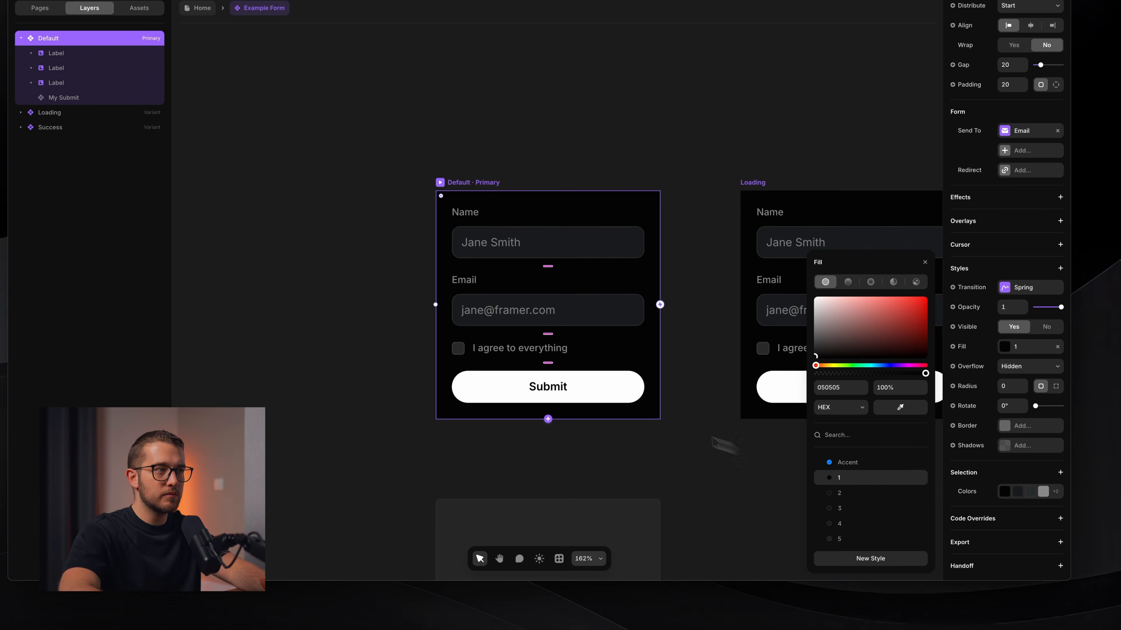
click(719, 422)
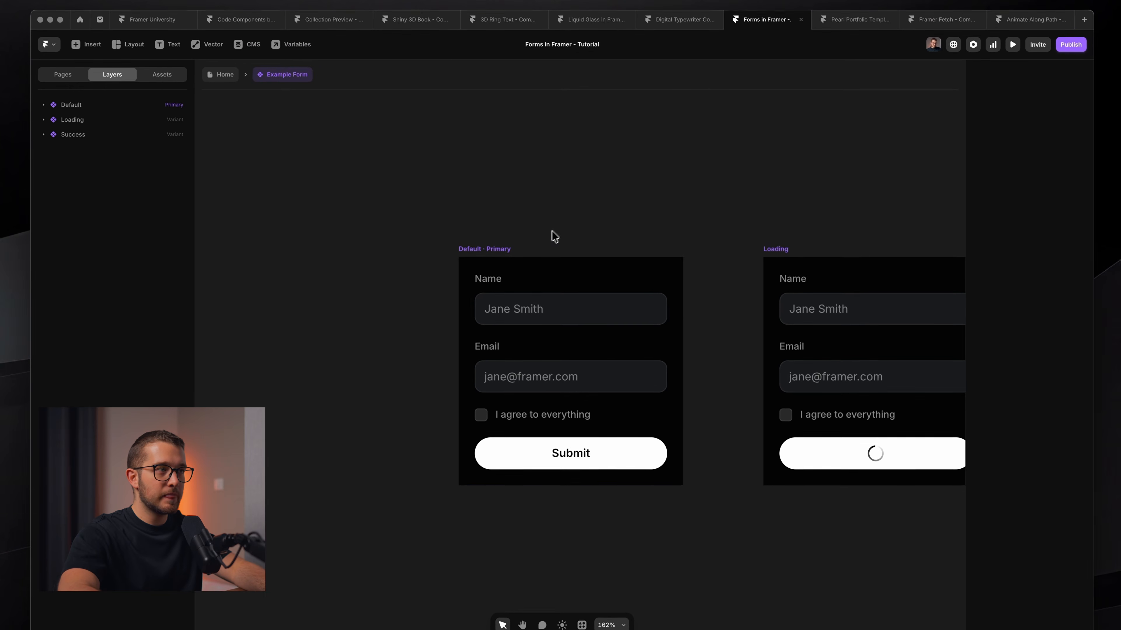
click(523, 291)
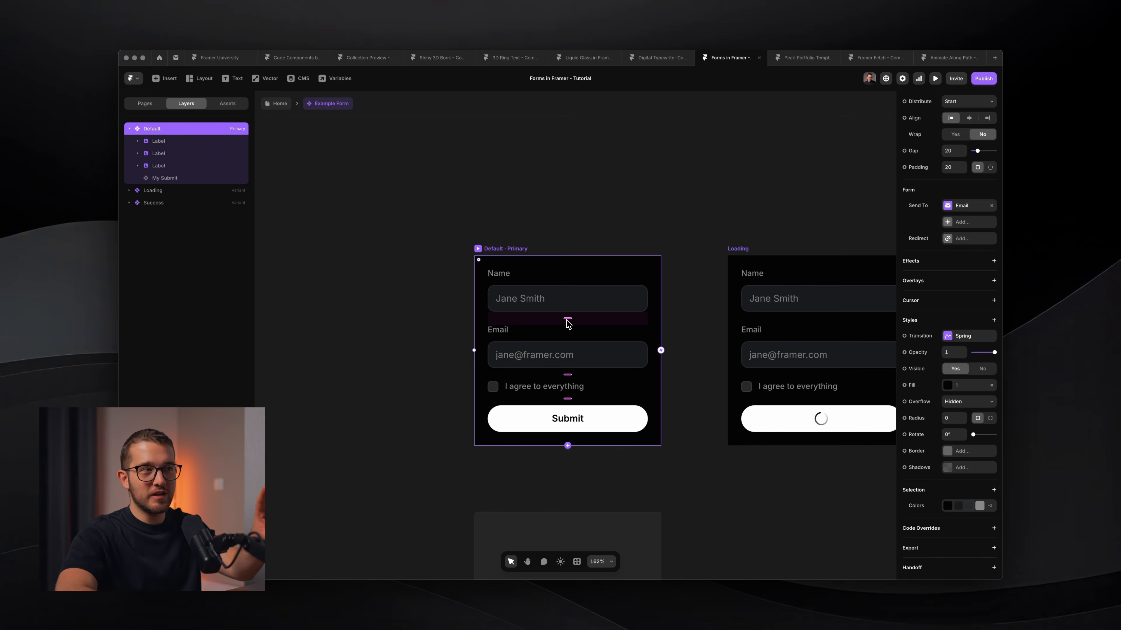
scroll(568, 324, right, 8)
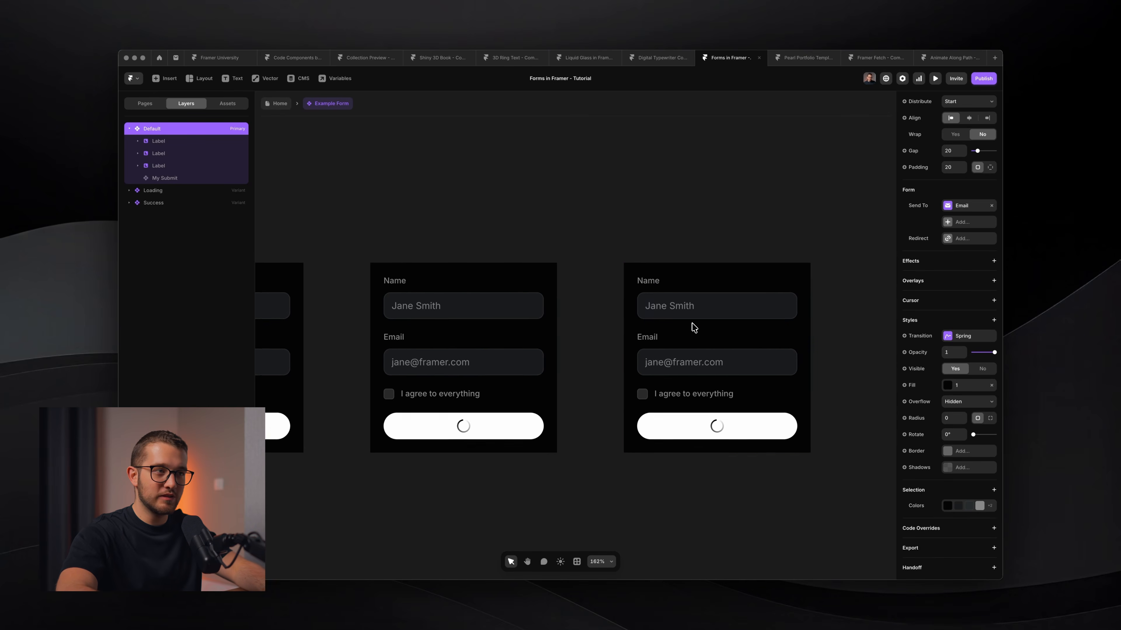
scroll(693, 326, left, 8)
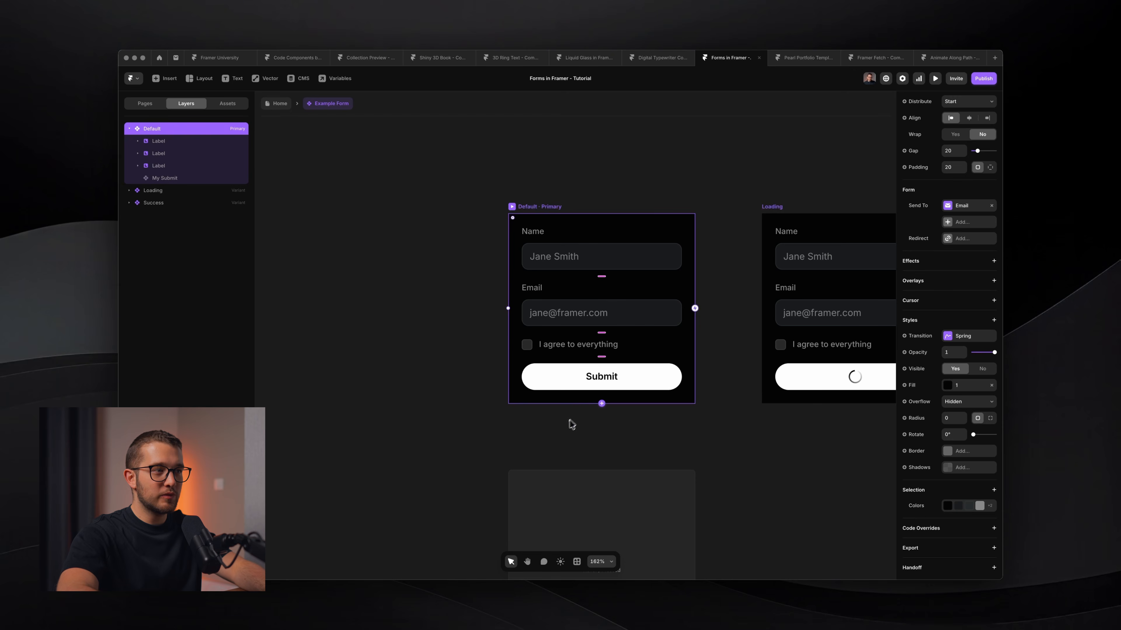
Add a text layer below the form reading "You're on the list!".
key(t)
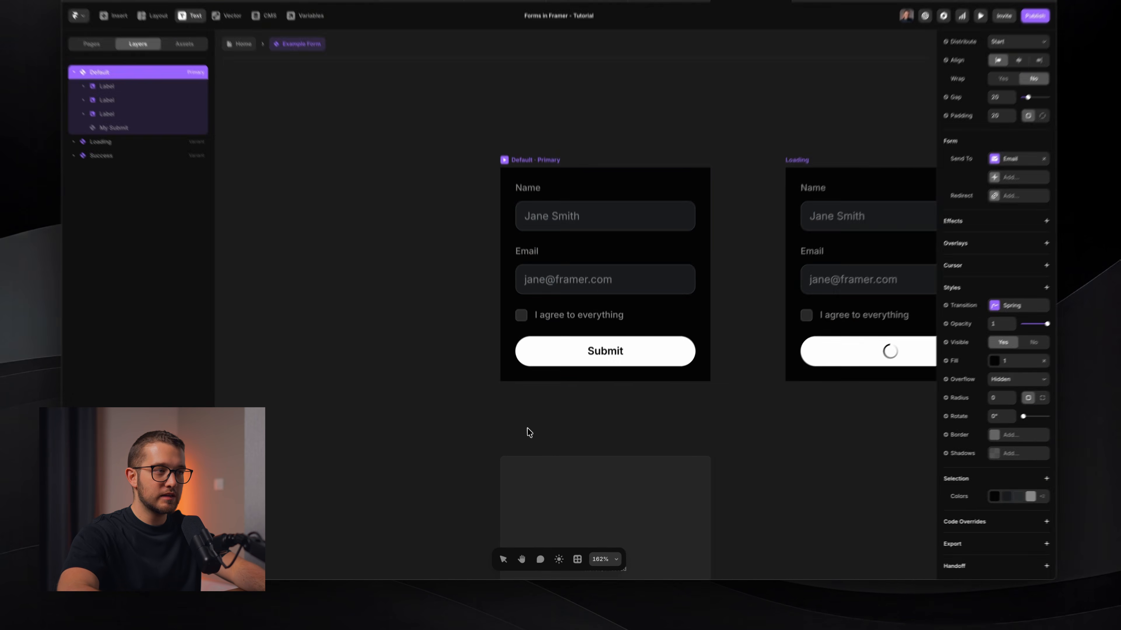
click(532, 444)
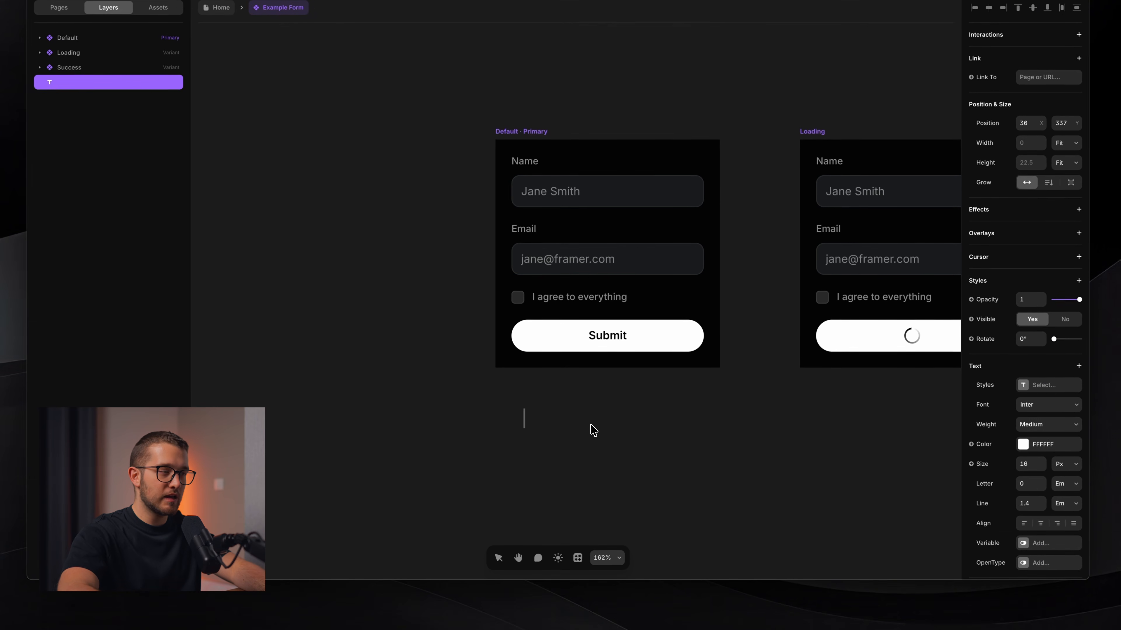
text(Thanks )
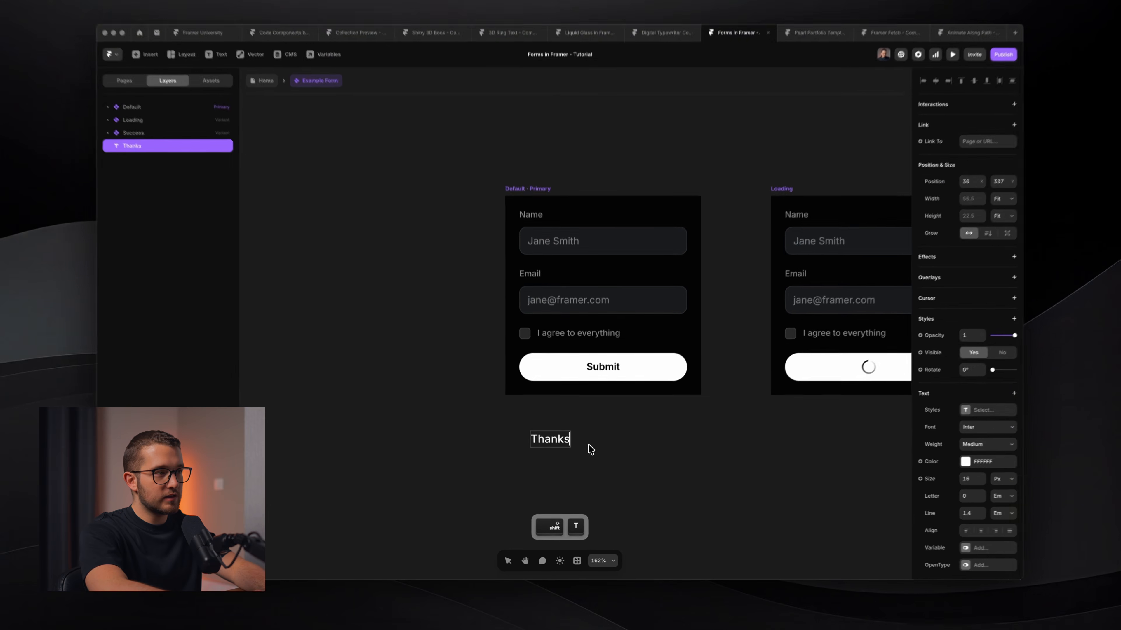
text(for)
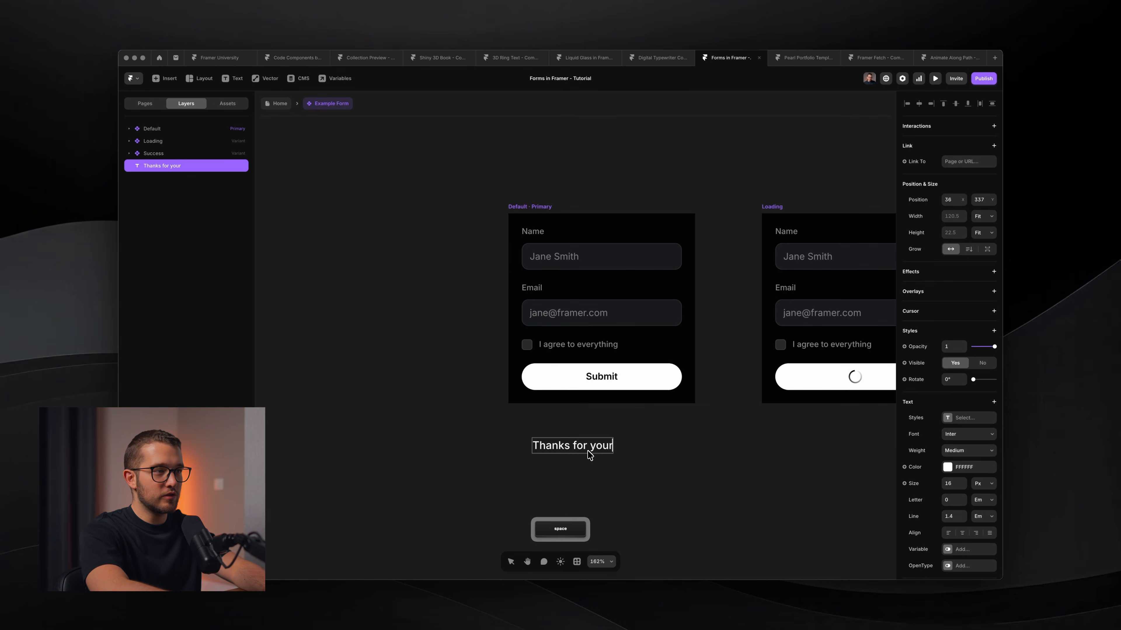
text( your)
key(super+a)
text(Yo)
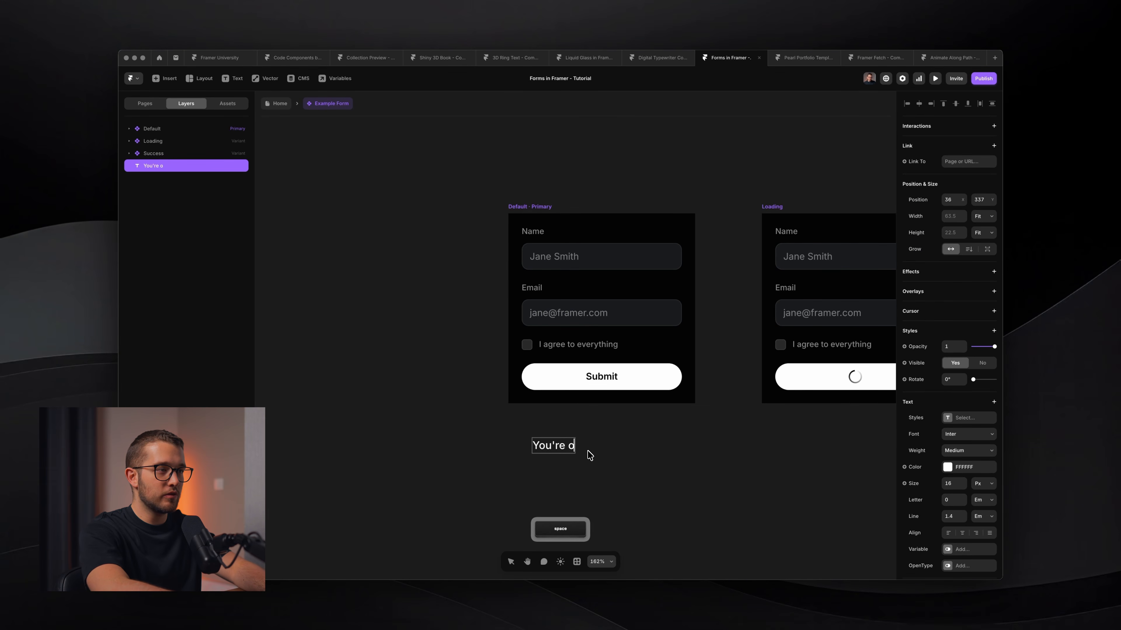
text(u're on the list!)
key(super+a)
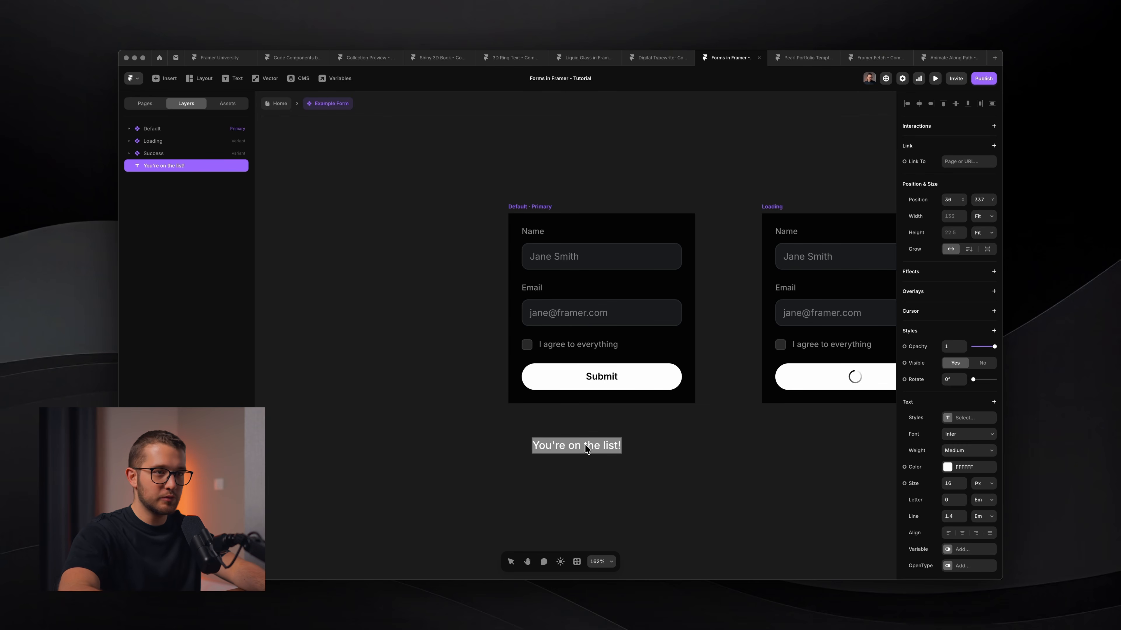
Set the heading to 18 px, Semibold.
click(950, 483)
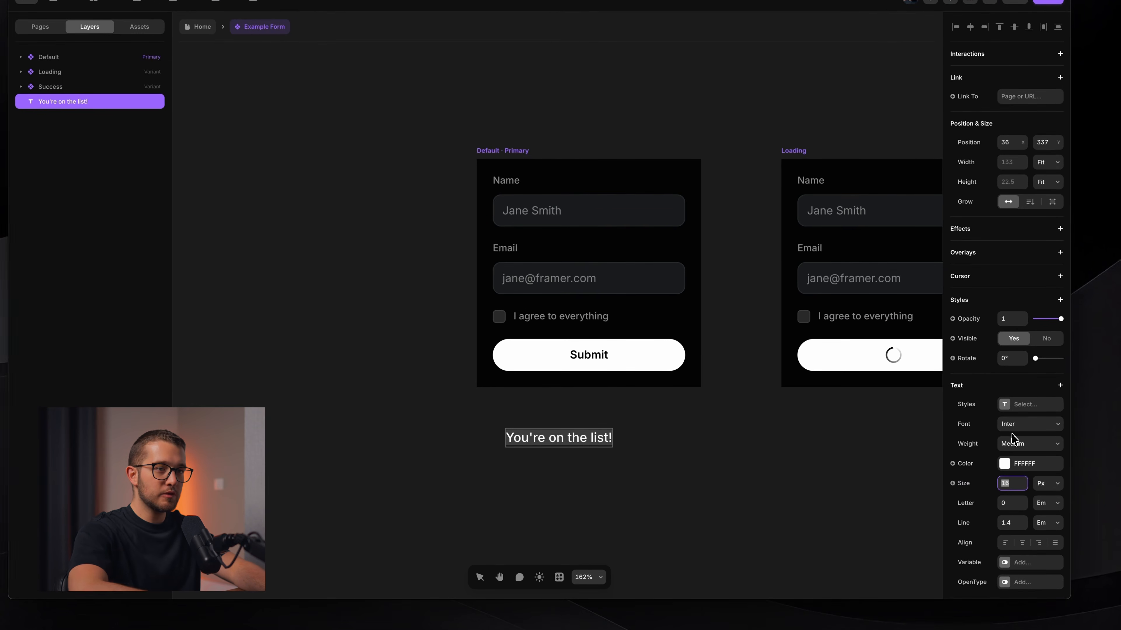
key(Up)
key(Up)
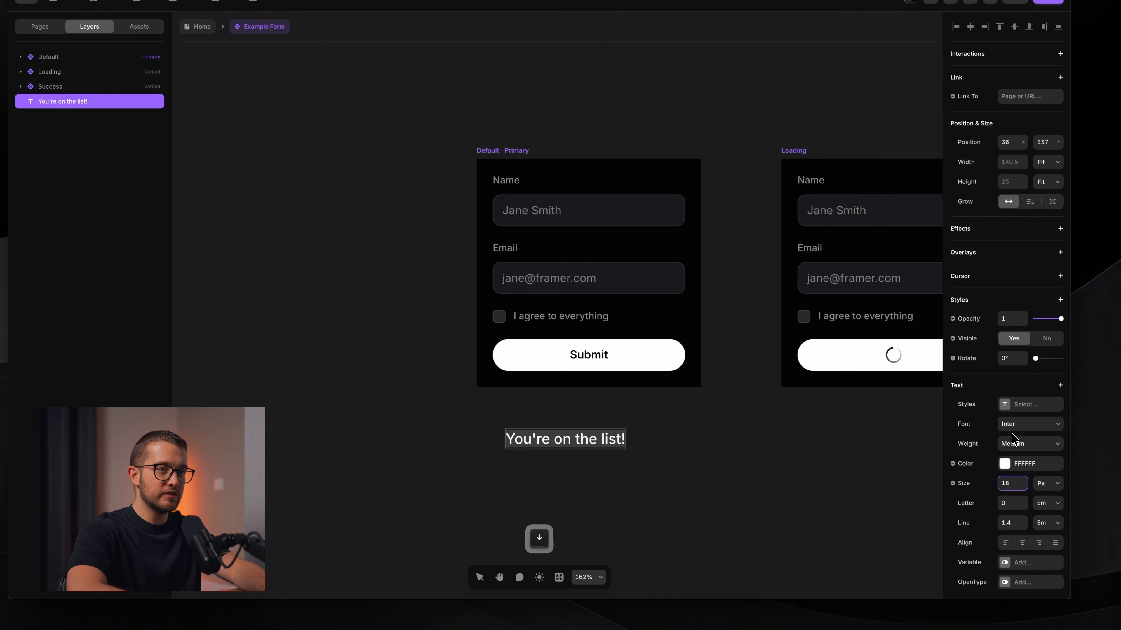
click(1022, 447)
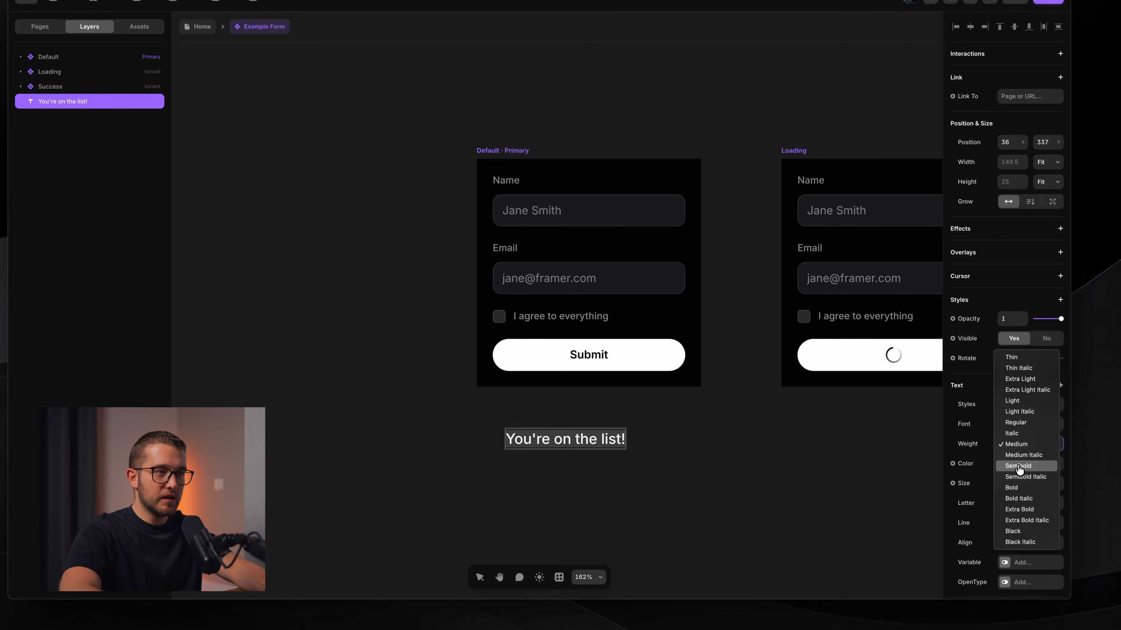
click(1017, 464)
Enable the heading's OpenType alternate glyphs for l, a and 9.
scroll(1007, 490, down, 3)
click(1027, 463)
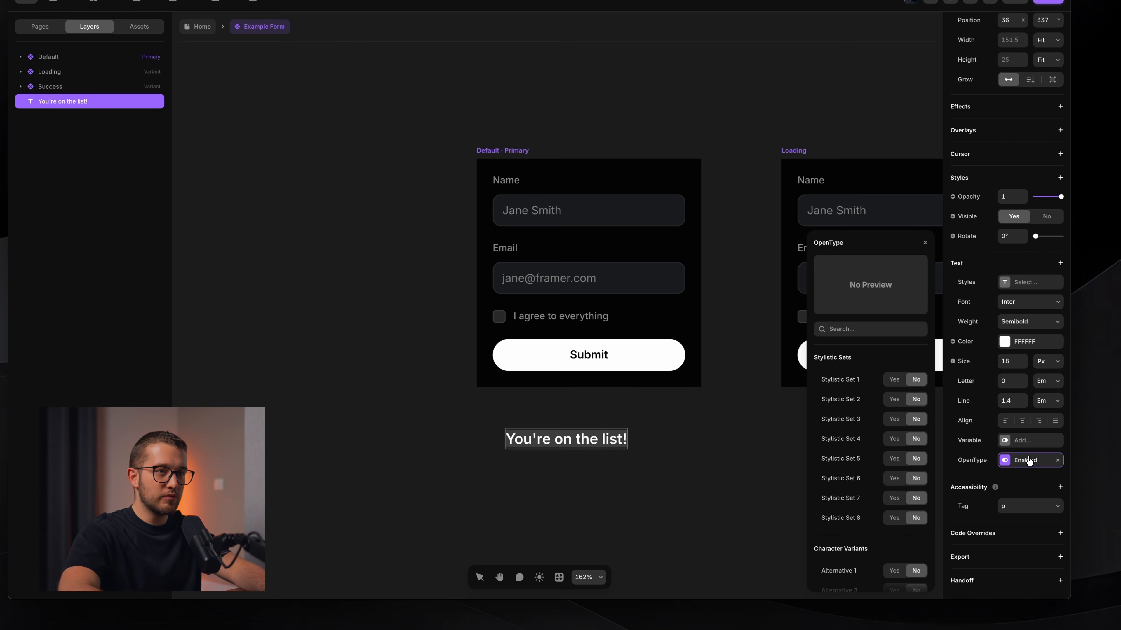
scroll(873, 466, down, 5)
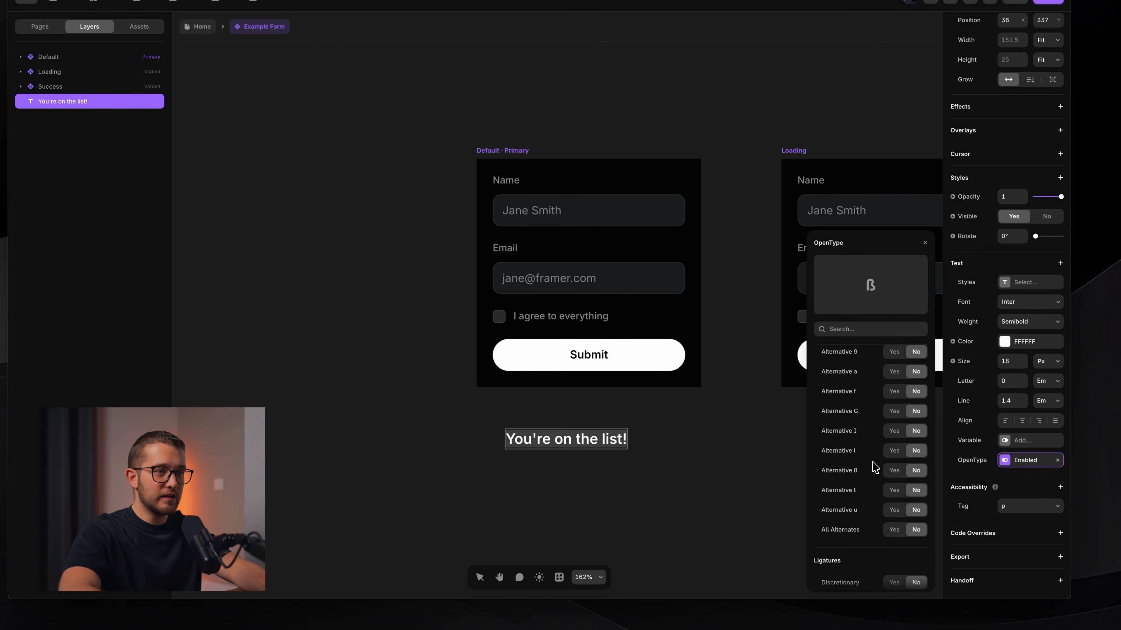
scroll(896, 503, up, 1)
click(889, 475)
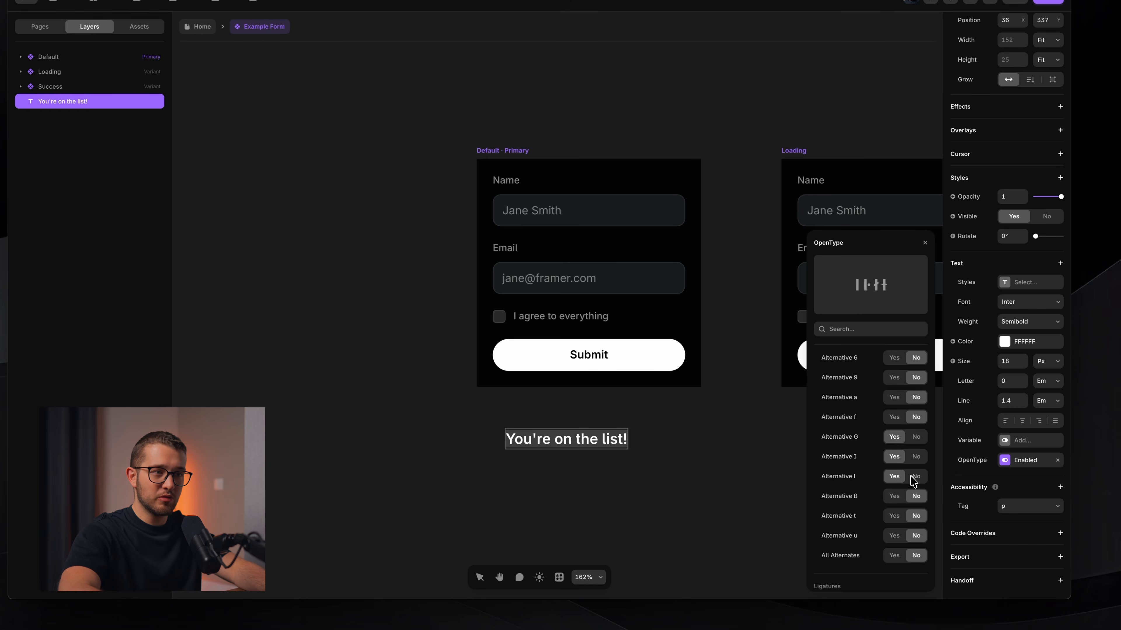
scroll(909, 477, up, 1)
scroll(893, 435, up, 1)
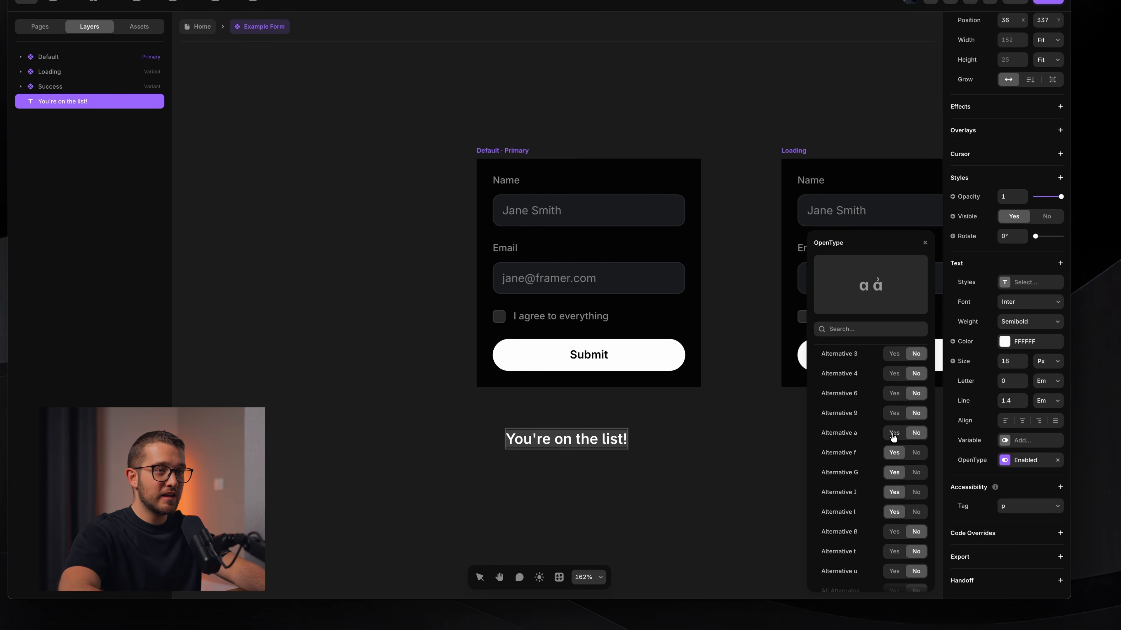
click(893, 436)
scroll(893, 428, up, 1)
click(892, 418)
scroll(892, 442, up, 2)
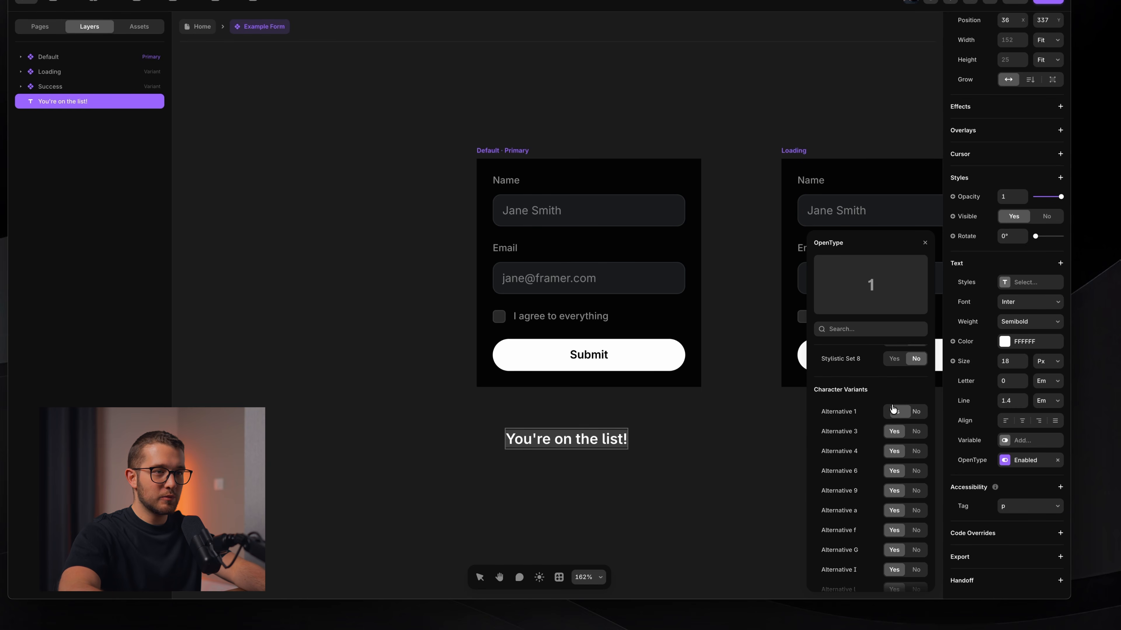
Add variable font axes with optical size 24 and weight 600.
click(1015, 441)
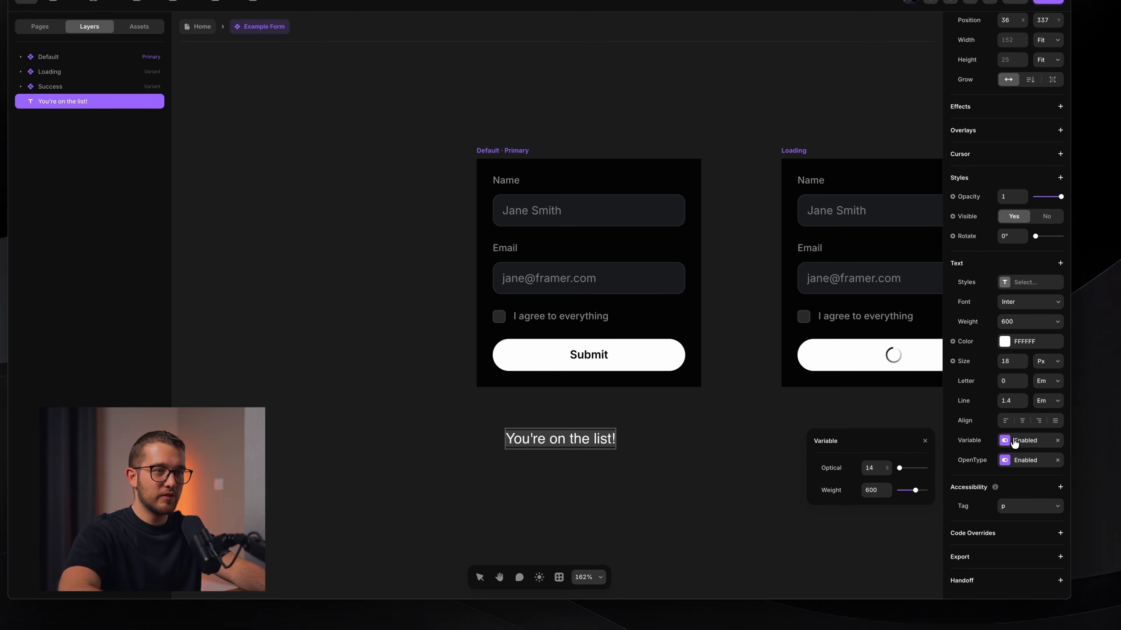
click(875, 468)
text(24)
key(Return)
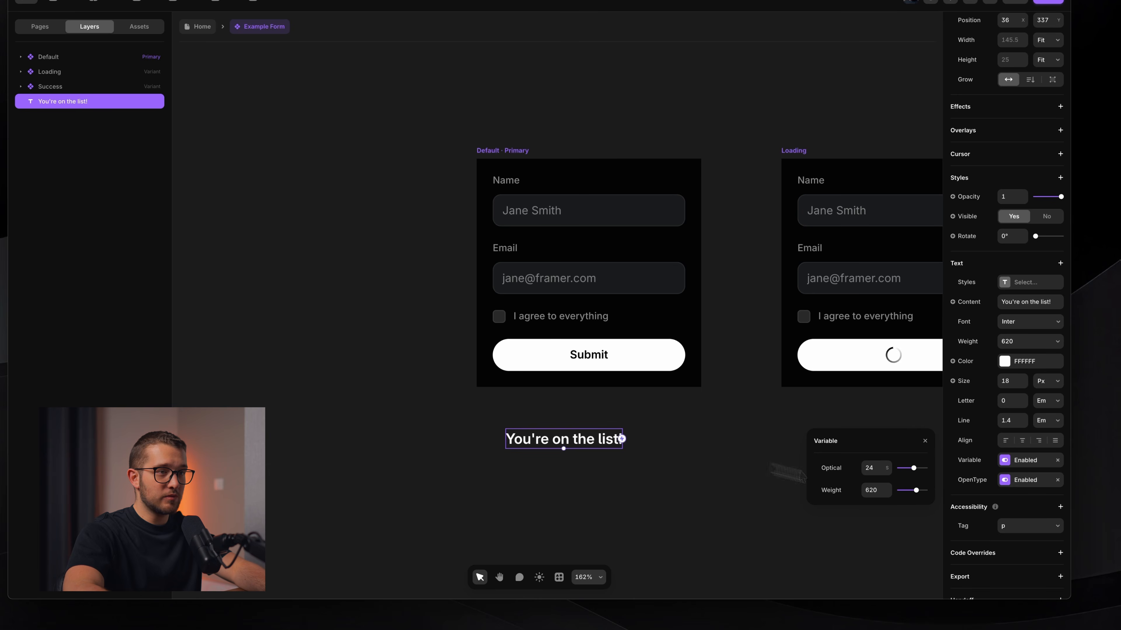
key(shift+Down)
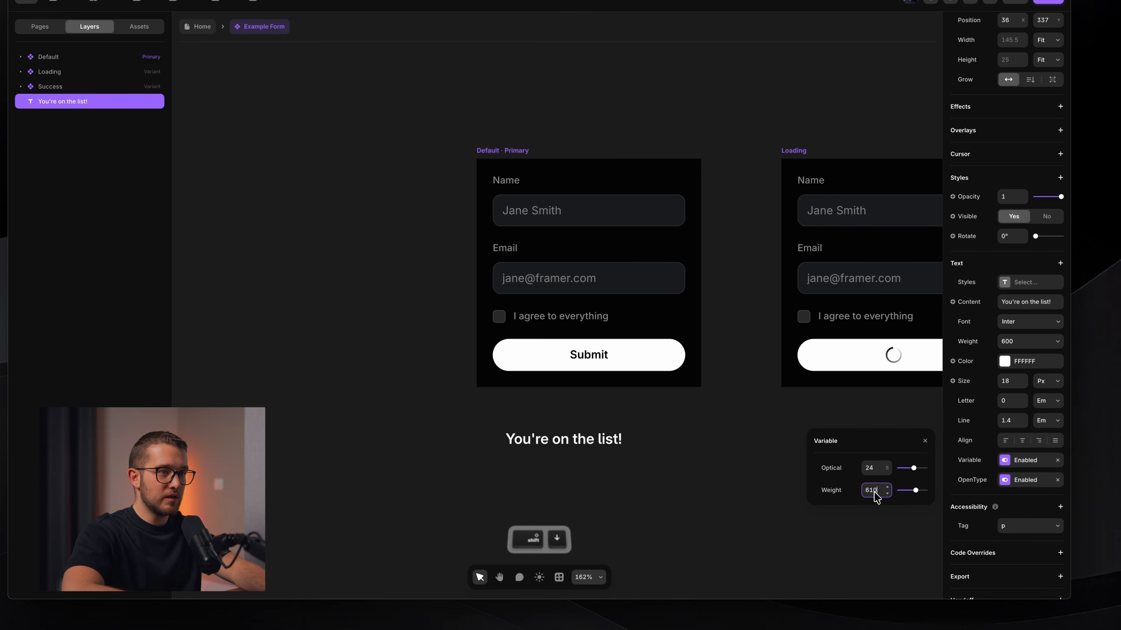
key(Return)
click(617, 526)
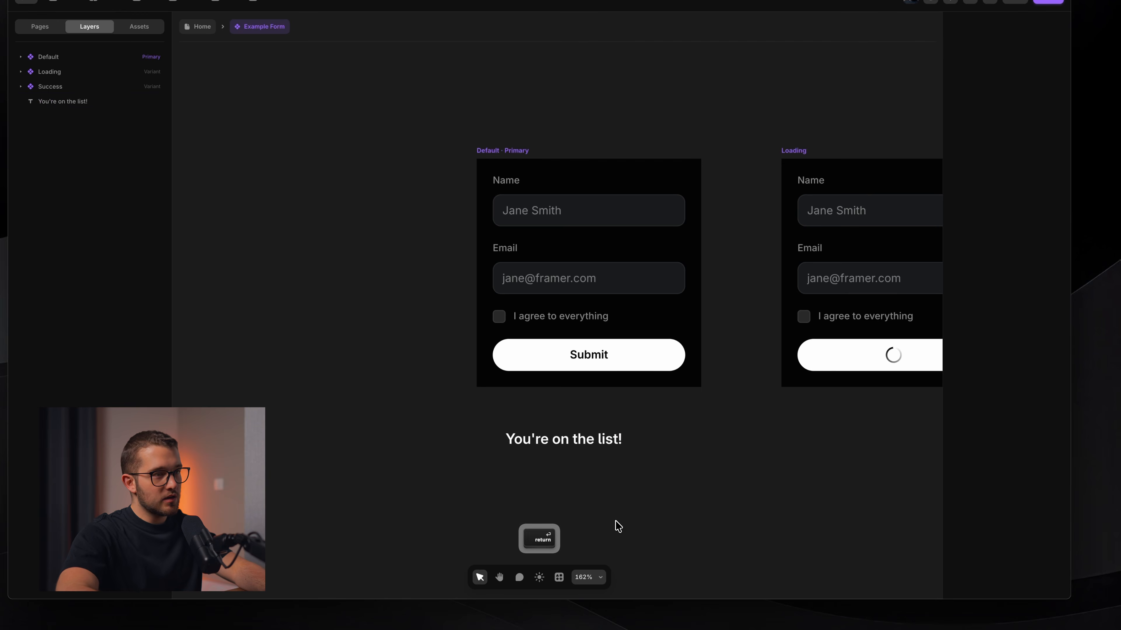
Move the heading into the form and duplicate it as "You're going to soon start getting emails.".
drag(617, 450, 618, 188)
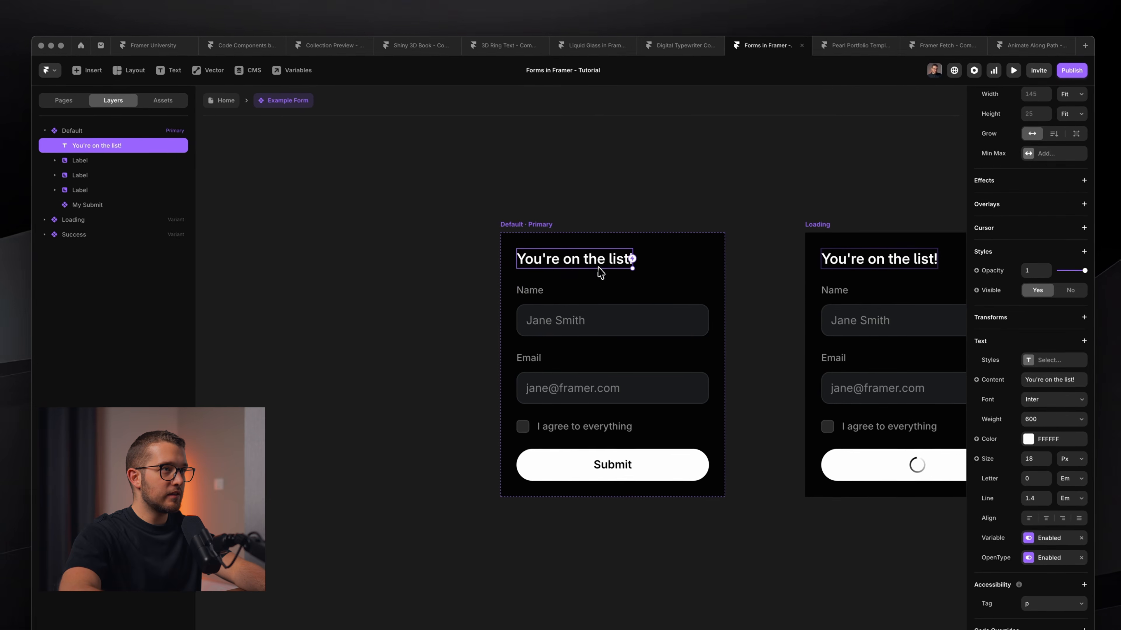
key(super+d)
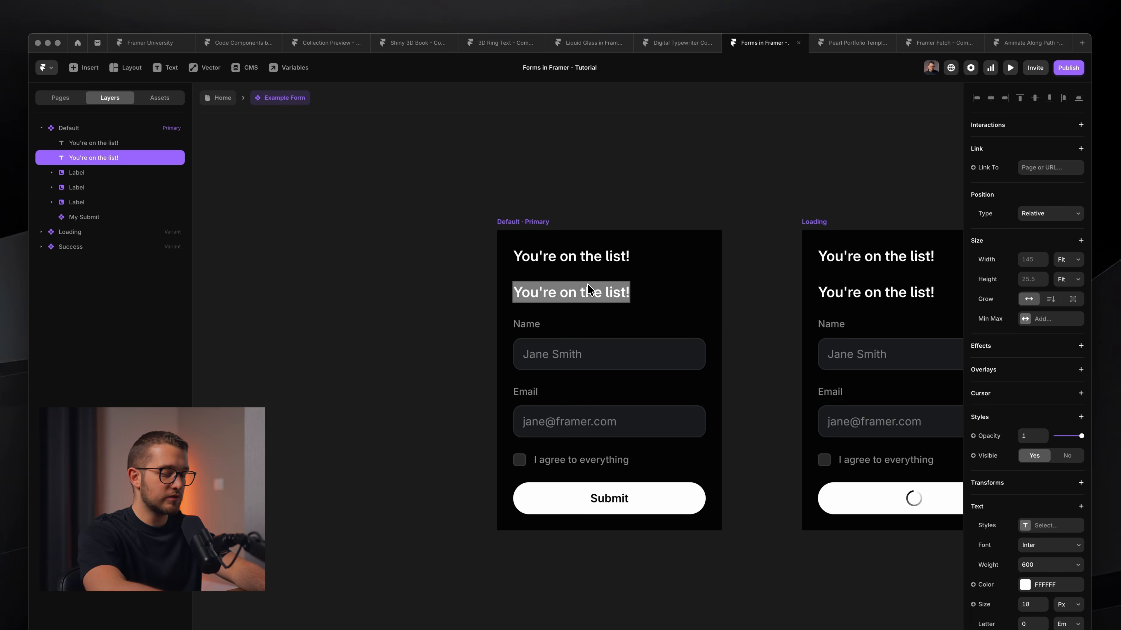
text(You're going)
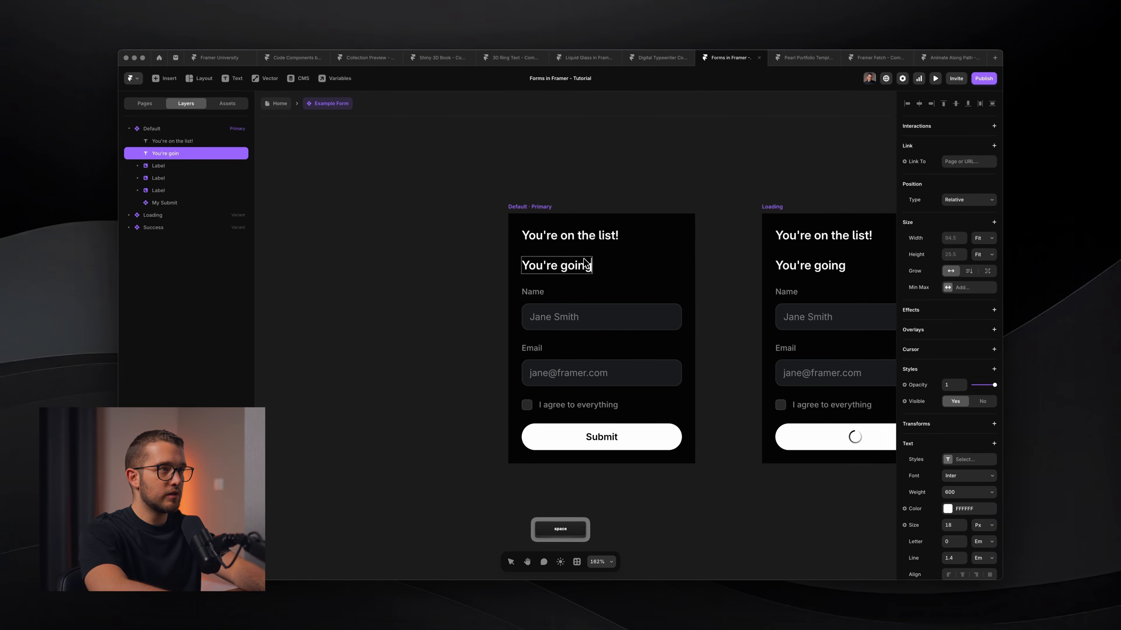
text( to soon start getting emails.)
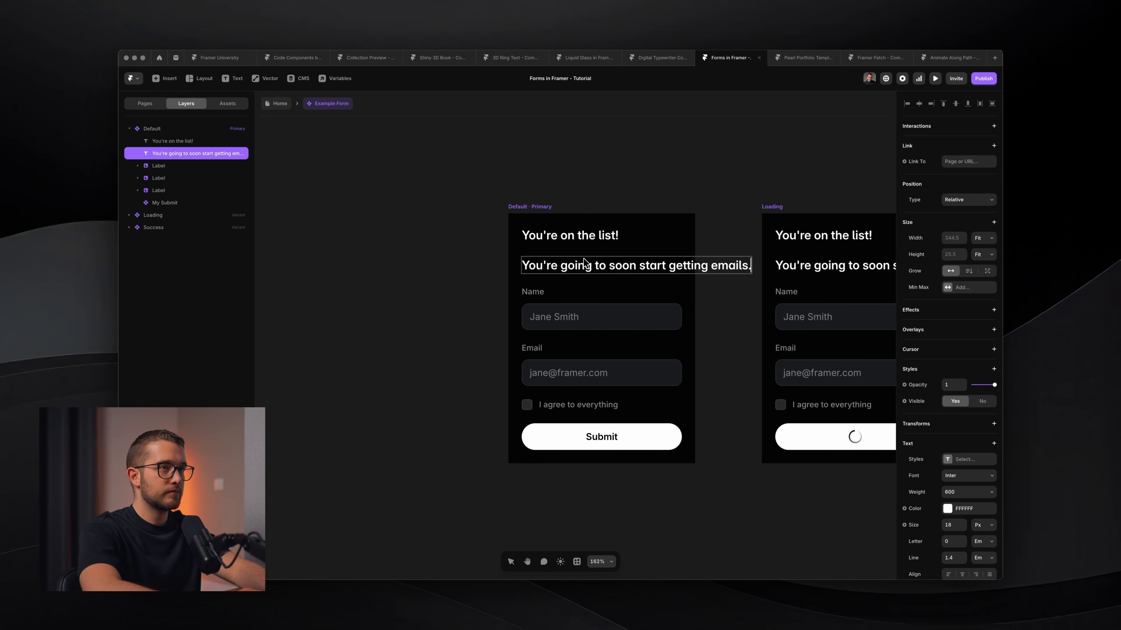
key(Escape)
Set both the subtitle and heading widths to Fill, then select both.
click(983, 238)
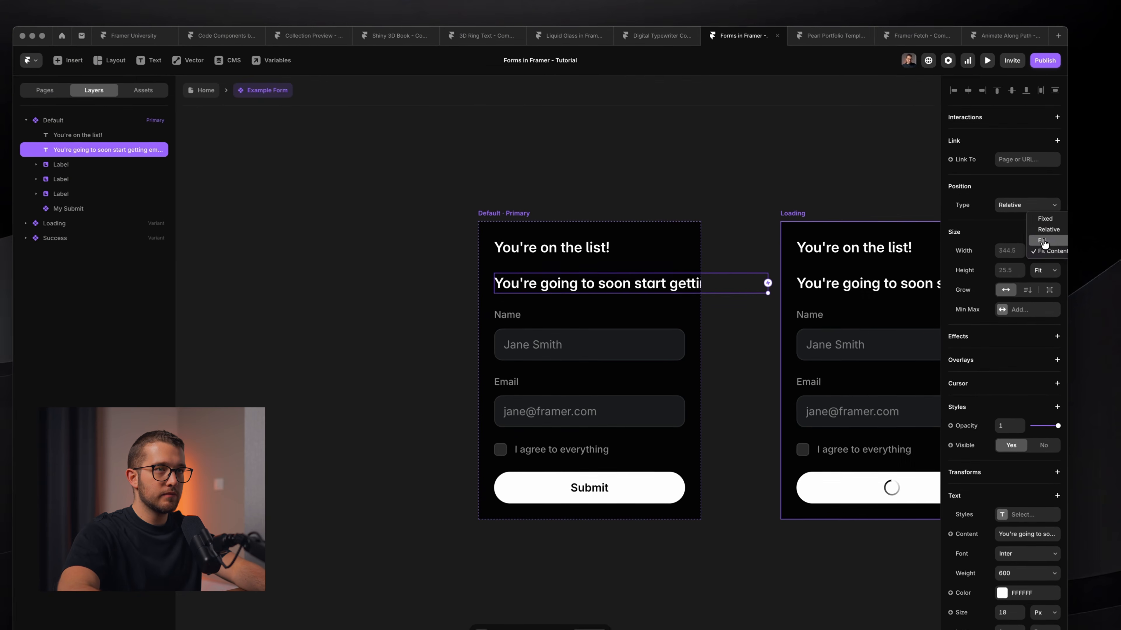
click(1042, 241)
click(605, 247)
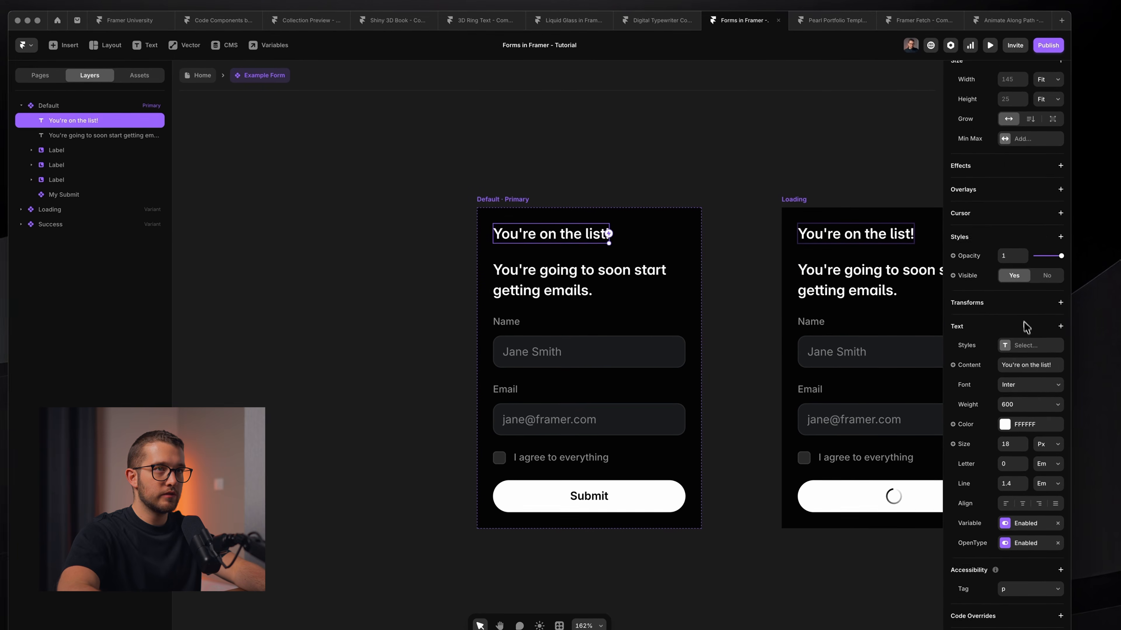
scroll(1023, 327, up, 4)
click(1048, 237)
click(1045, 224)
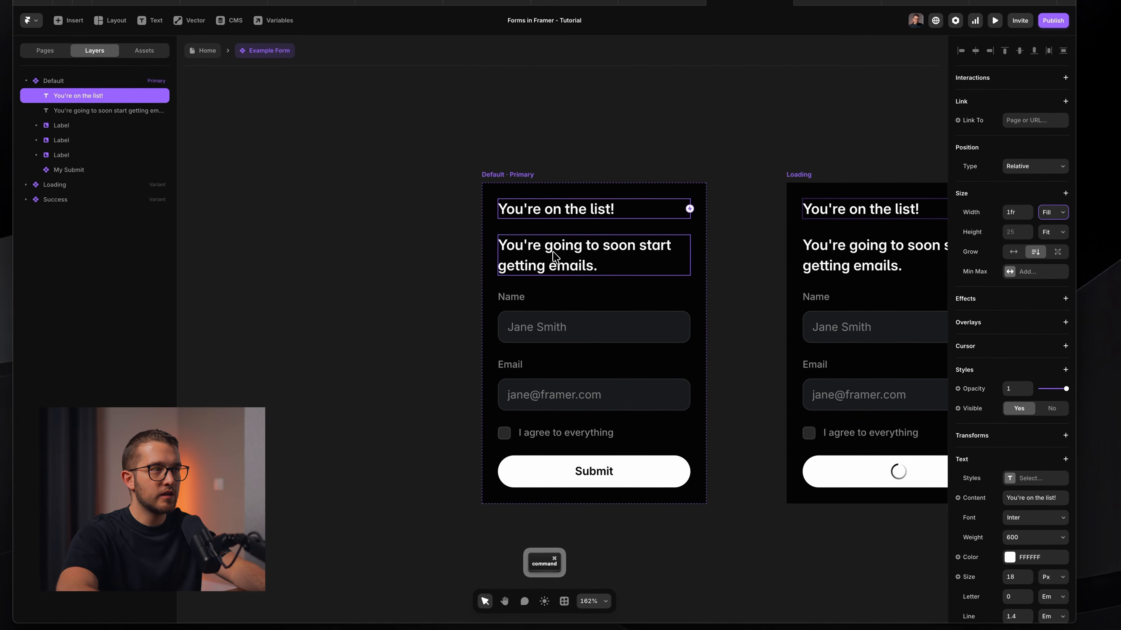
super+click(554, 256)
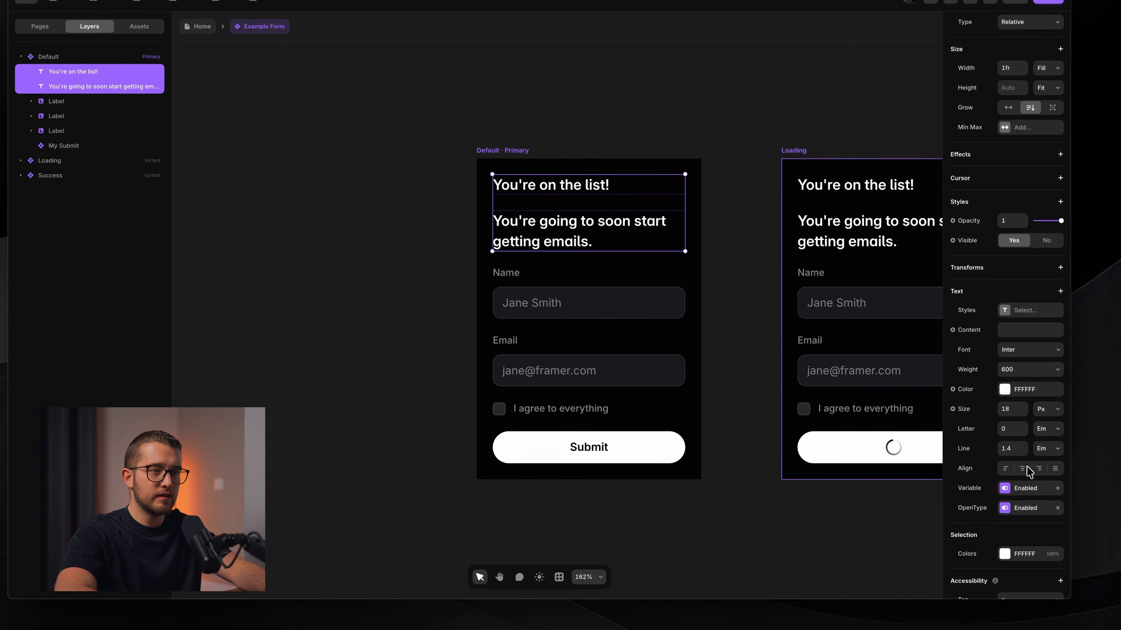
Centre-align both texts, make the subtitle 14 px and break its line before 'getting'.
click(1022, 468)
click(758, 408)
click(667, 248)
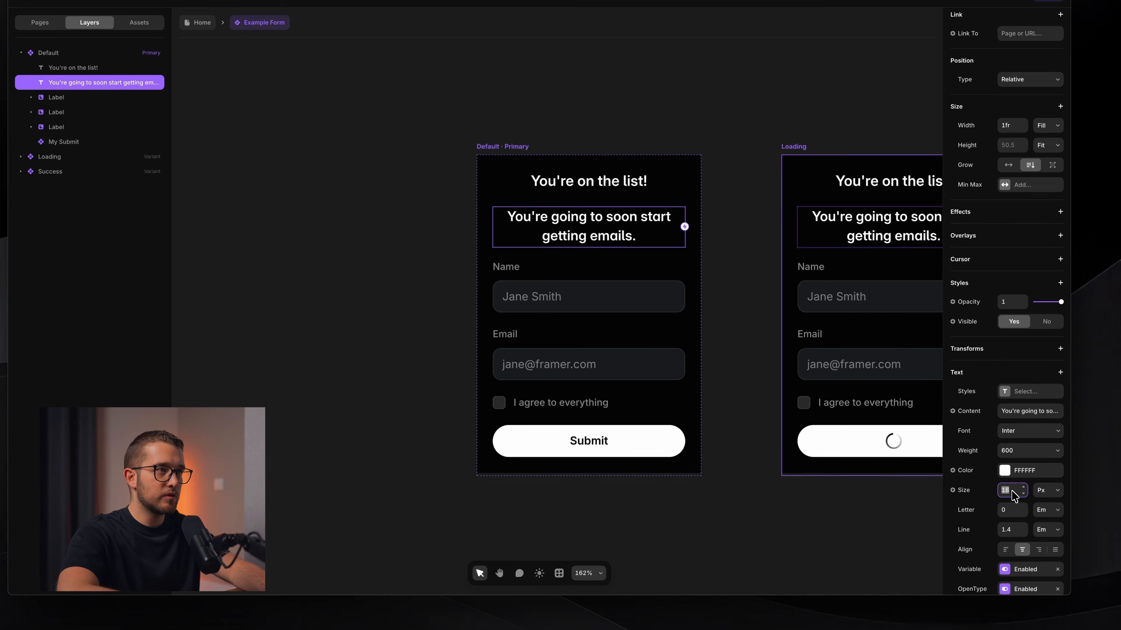
key(Down)
key(Down)
key(Down)
key(Down)
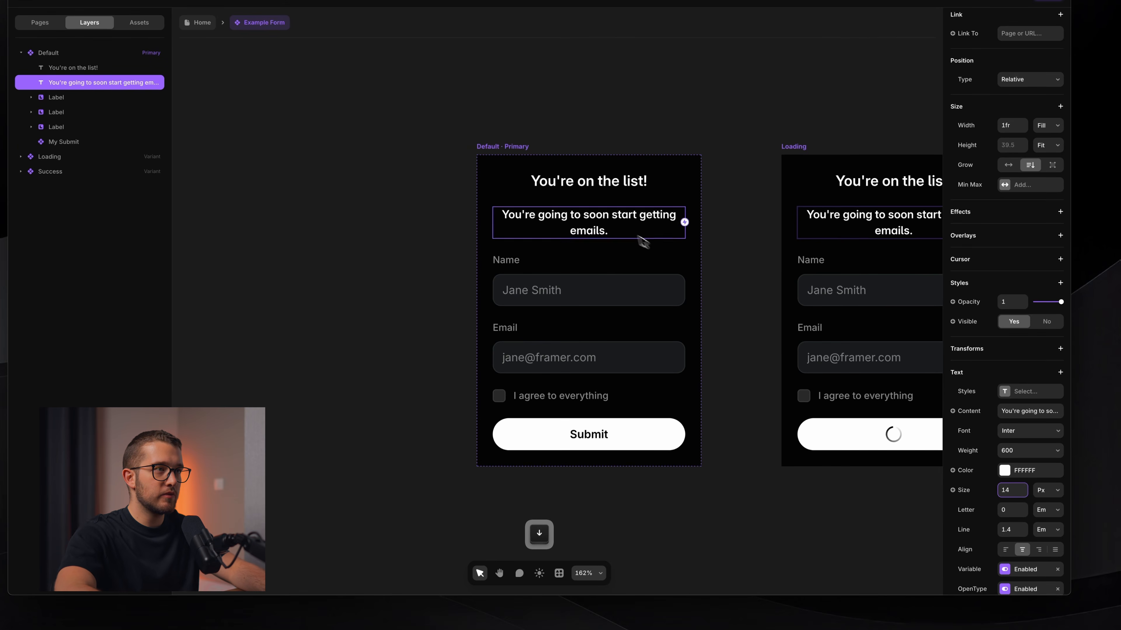
double_click(642, 217)
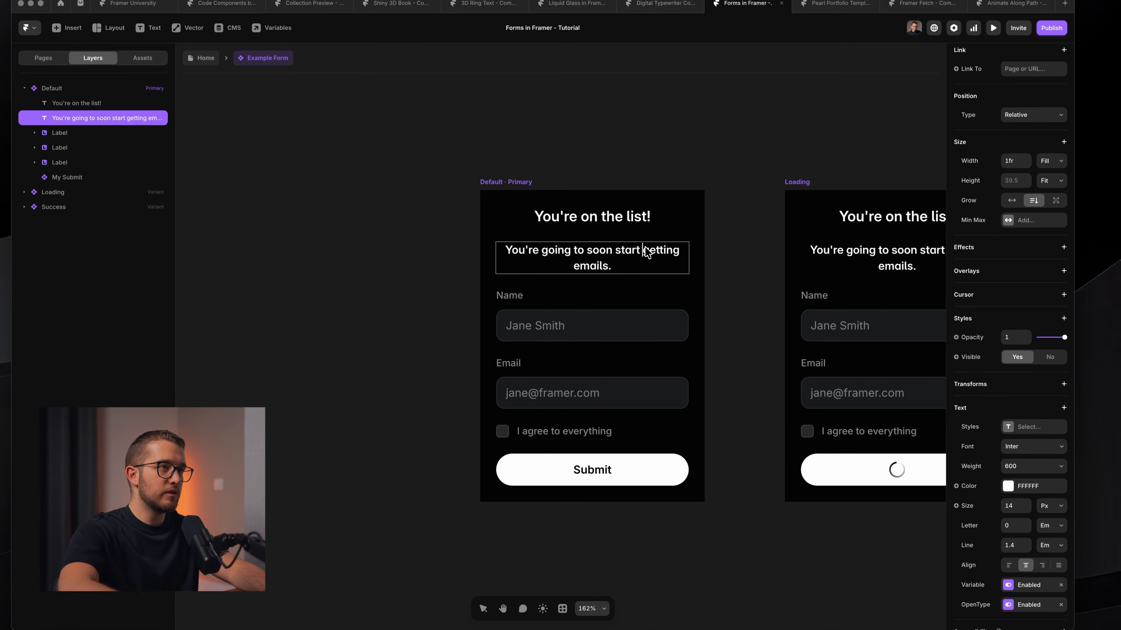
key(shift+Return)
key(Escape)
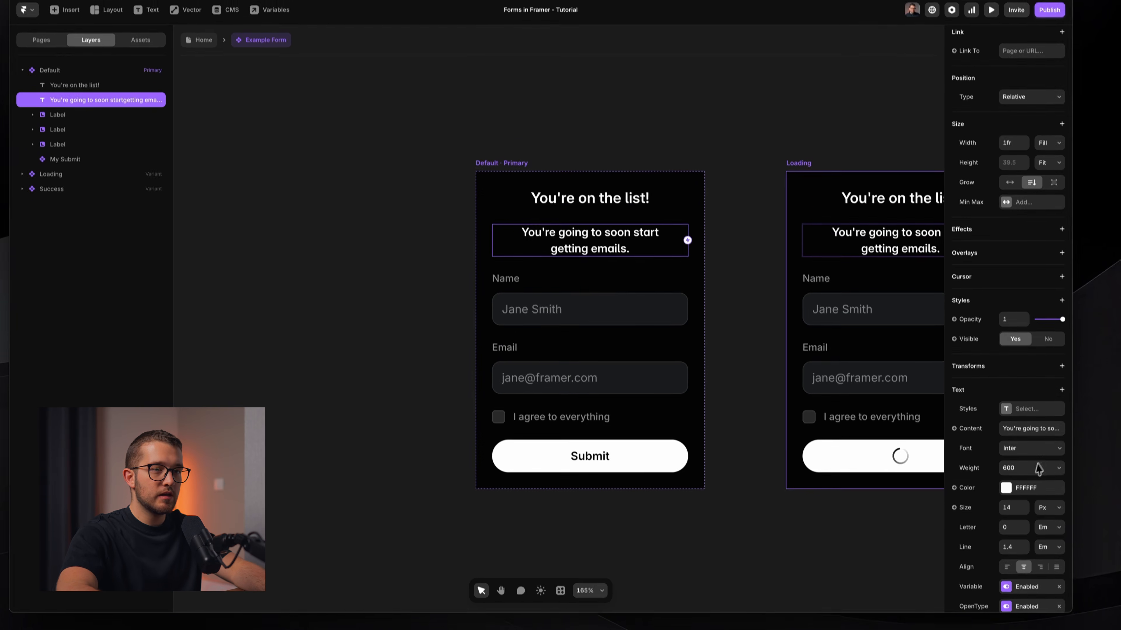
Set the subtitle colour to 60% opacity and its variable weight to 500.
scroll(1039, 469, down, 5)
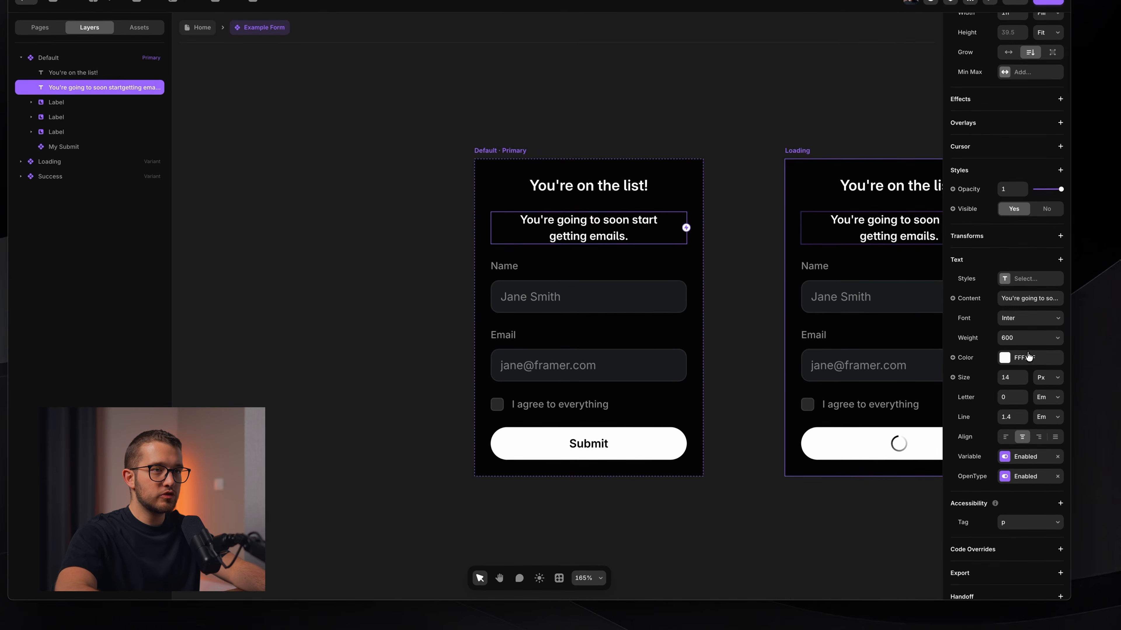
click(1006, 371)
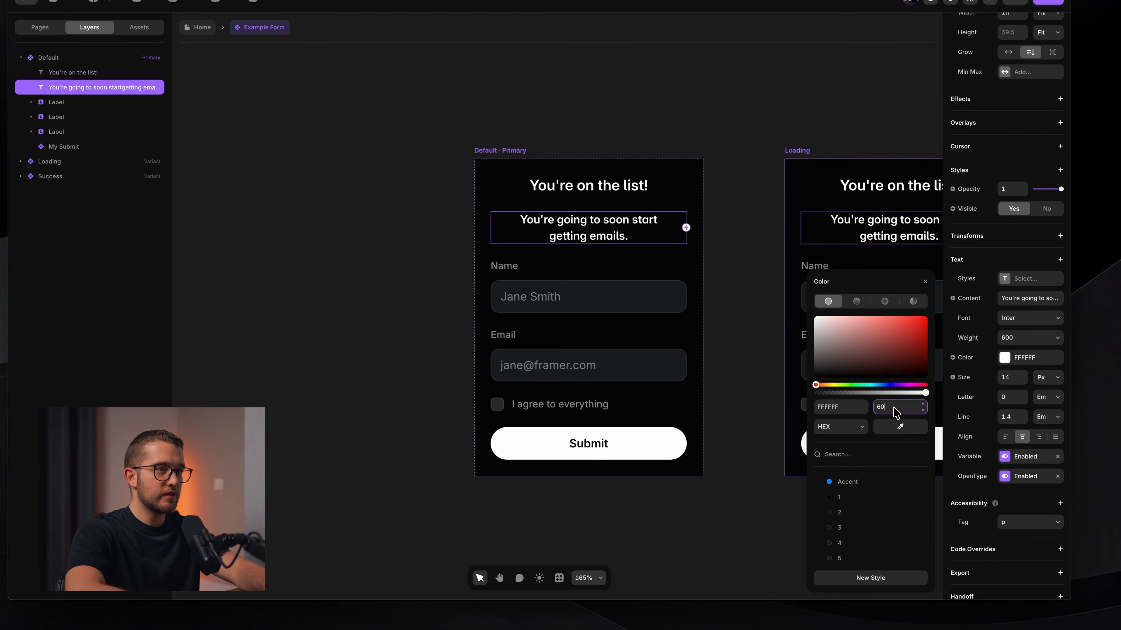
click(895, 407)
text(60)
key(Return)
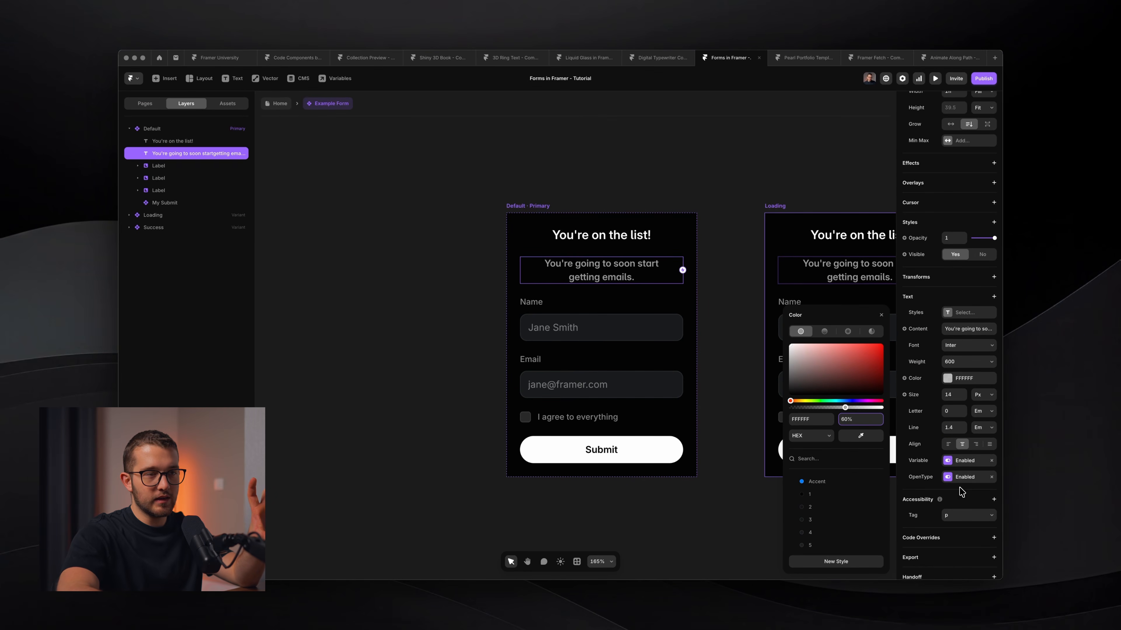
click(964, 461)
click(836, 501)
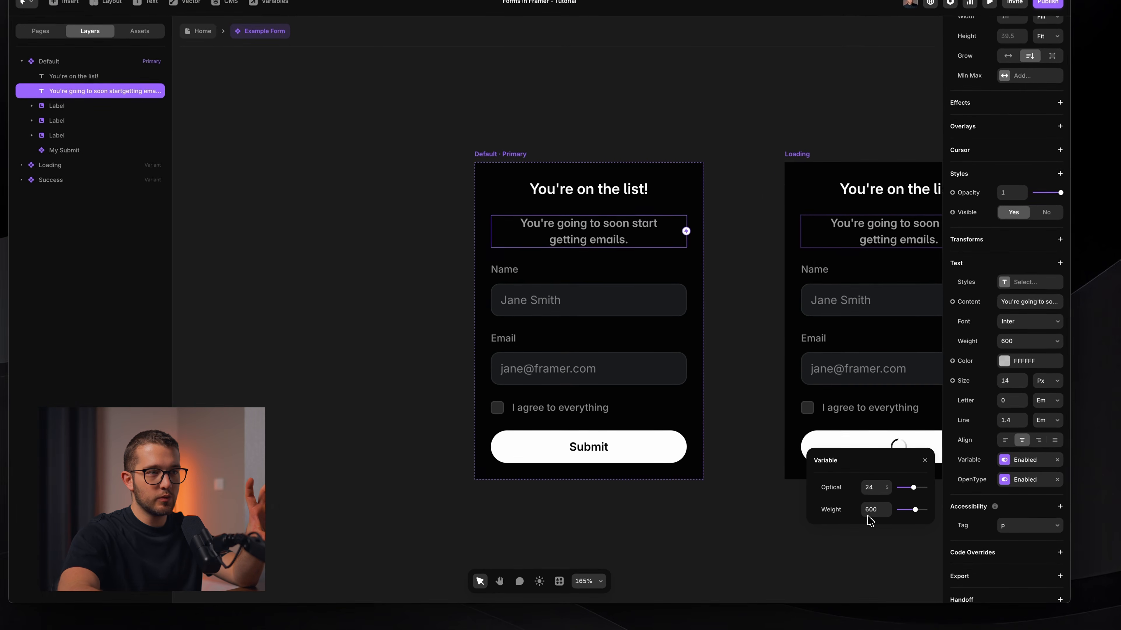
text(50)
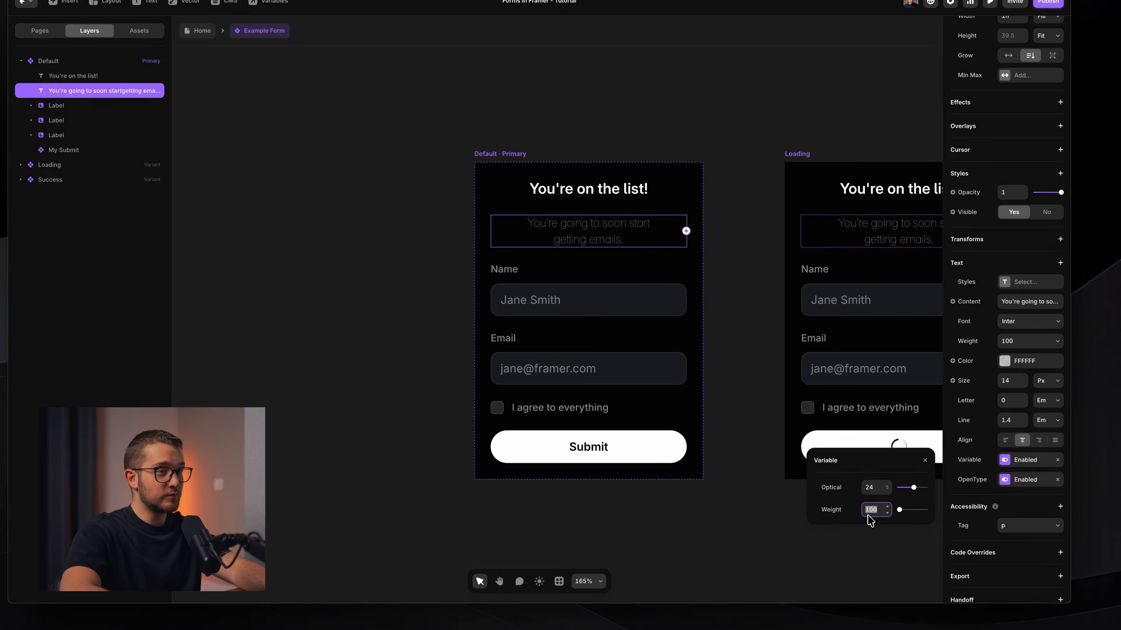
text(0)
key(Return)
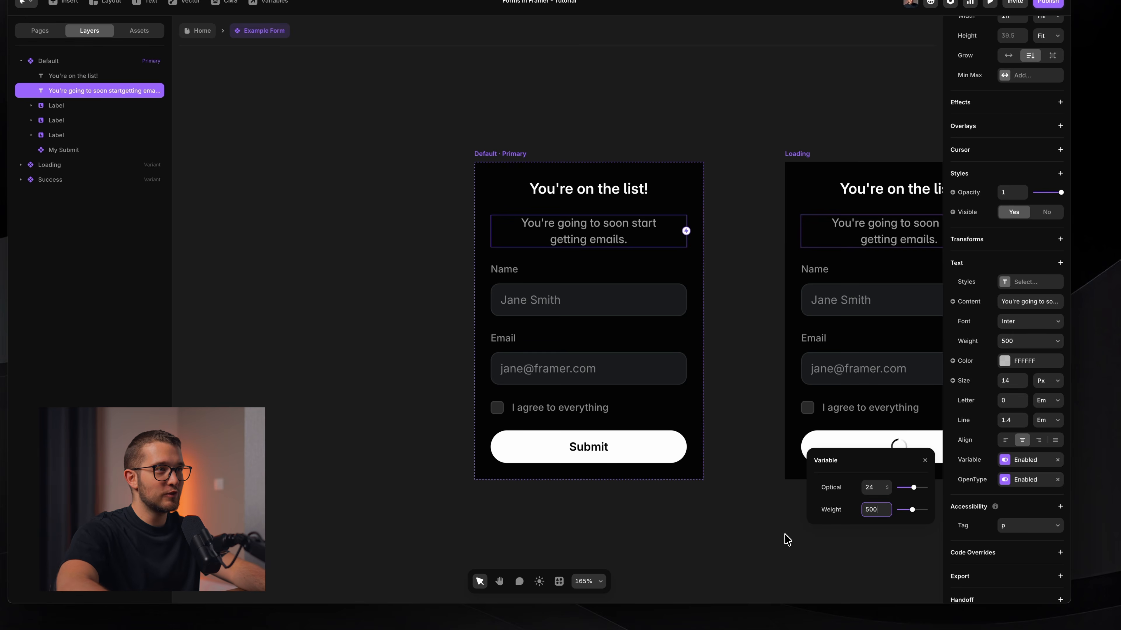
click(785, 536)
shift+click(623, 234)
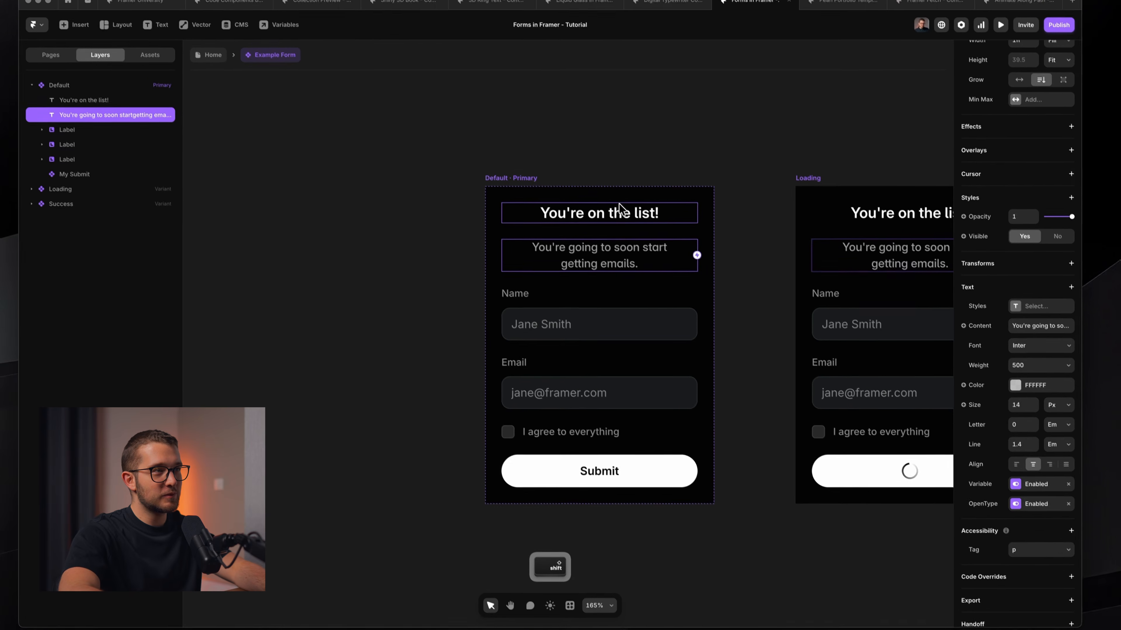
Wrap the heading and subtitle in a vertical stack with a gap of 10.
shift+click(620, 210)
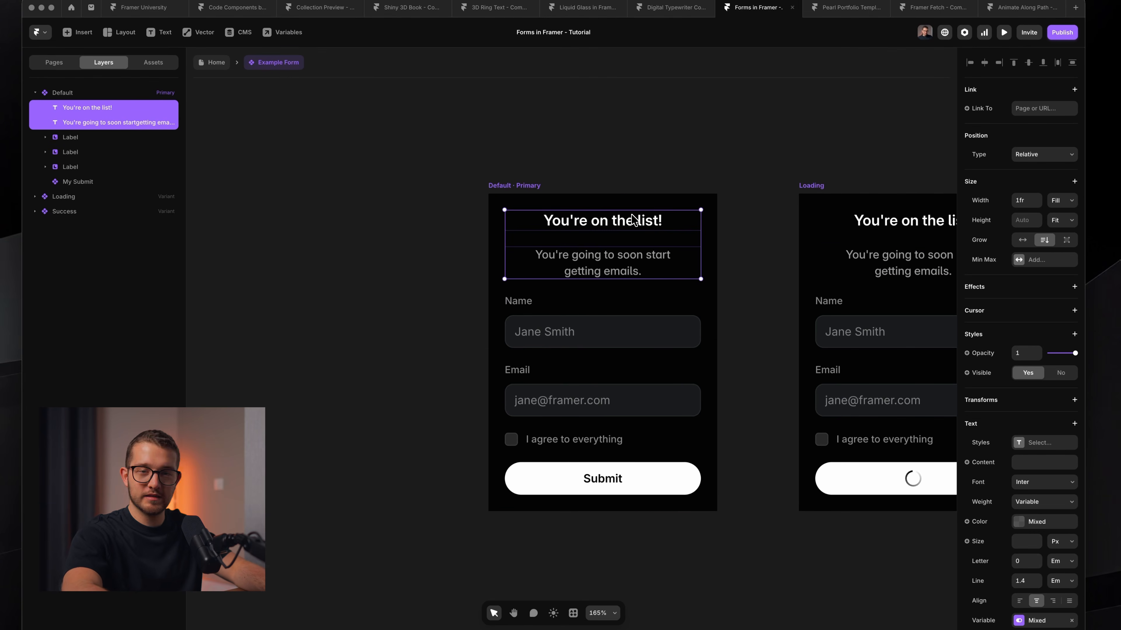
right_click(609, 260)
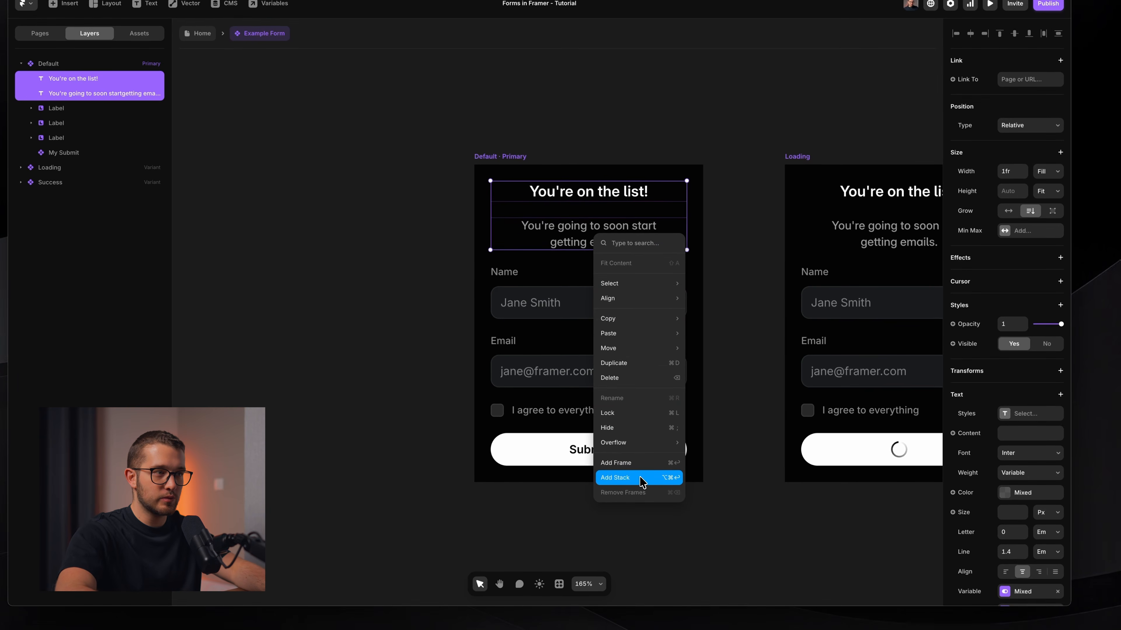
click(641, 478)
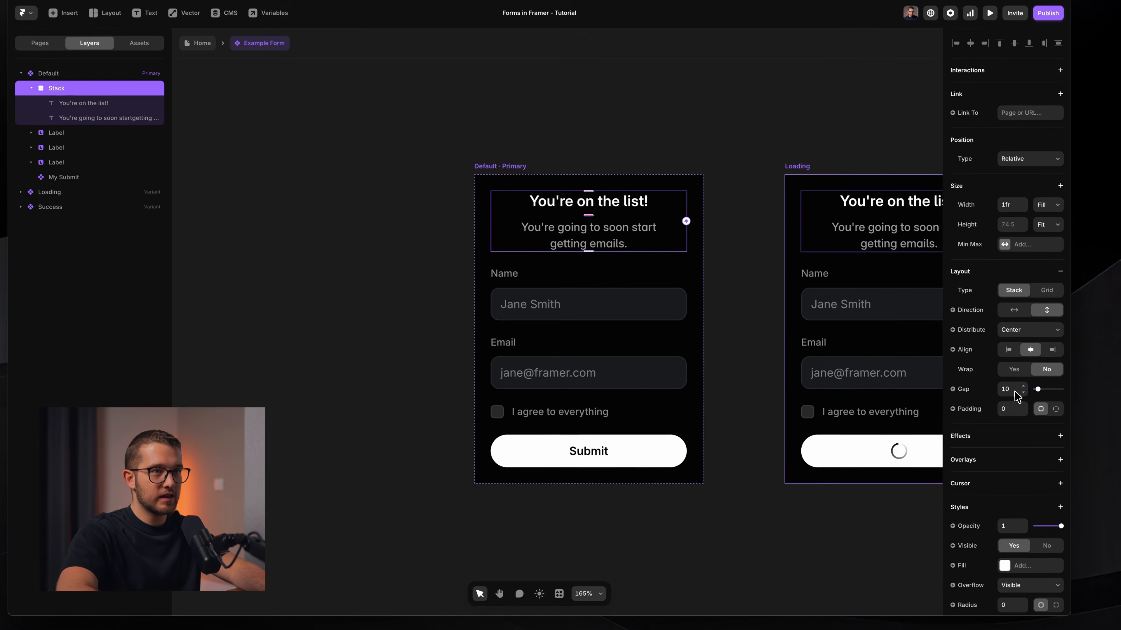
click(1010, 379)
key(shift+Down)
key(shift+Up)
key(Down)
key(Down)
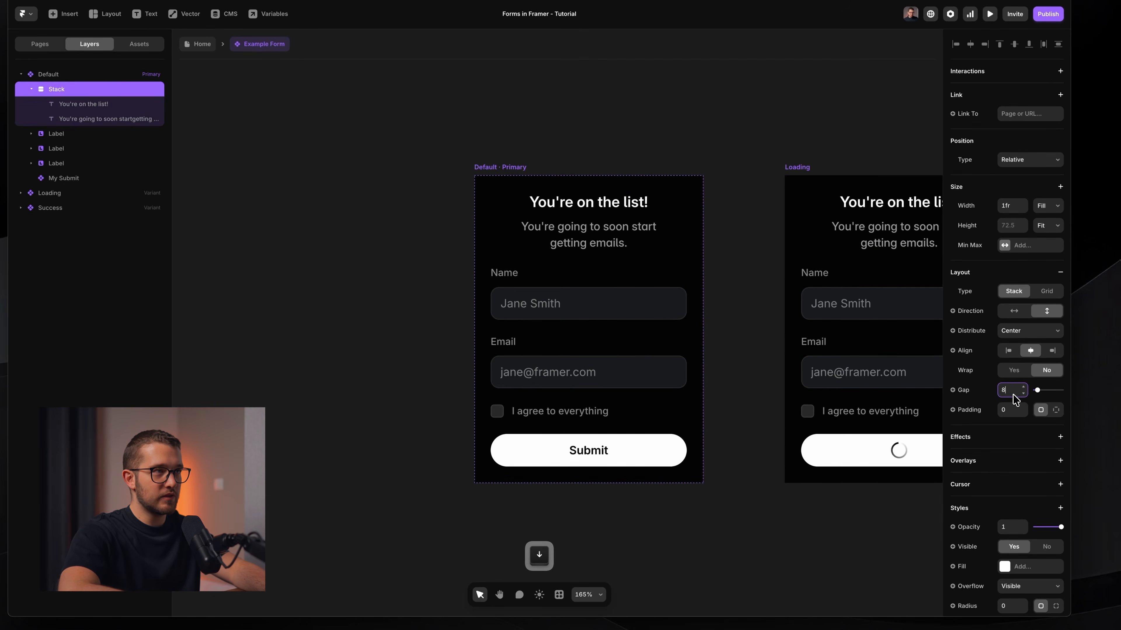
key(Up)
key(Up)
key(Up)
key(Down)
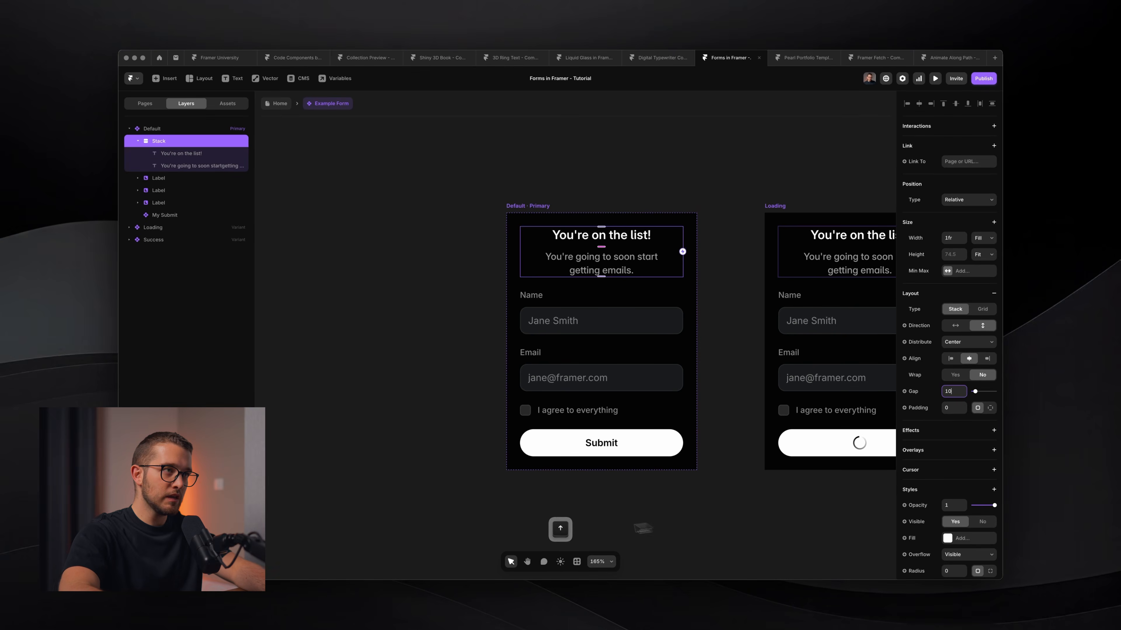
scroll(677, 528, down, 5)
scroll(677, 510, up, 5)
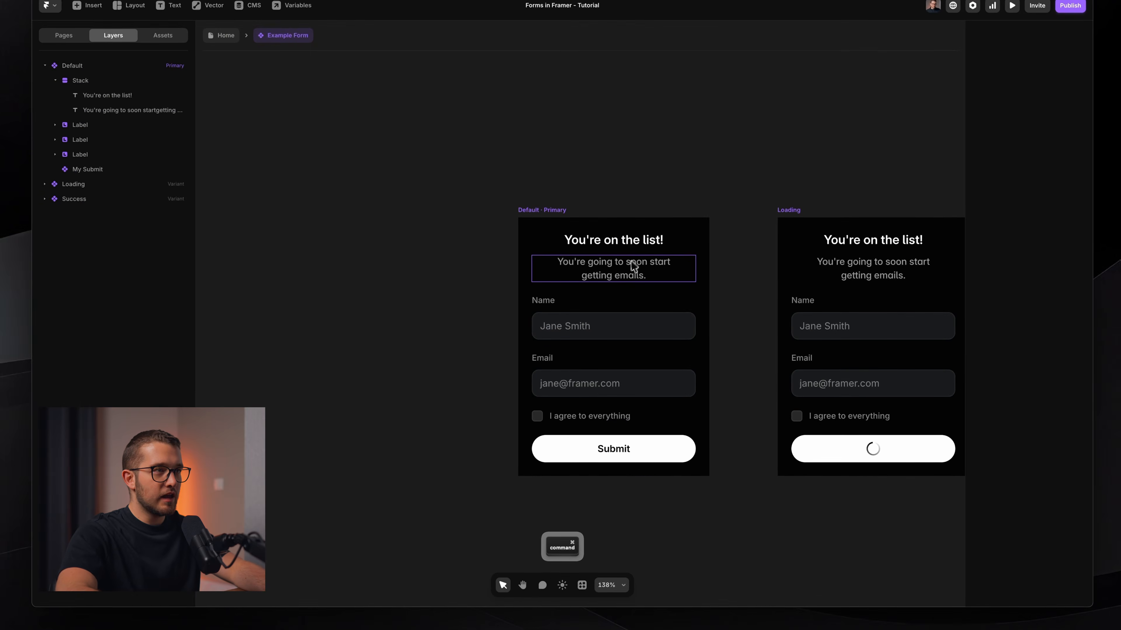
super+click(592, 294)
click(474, 265)
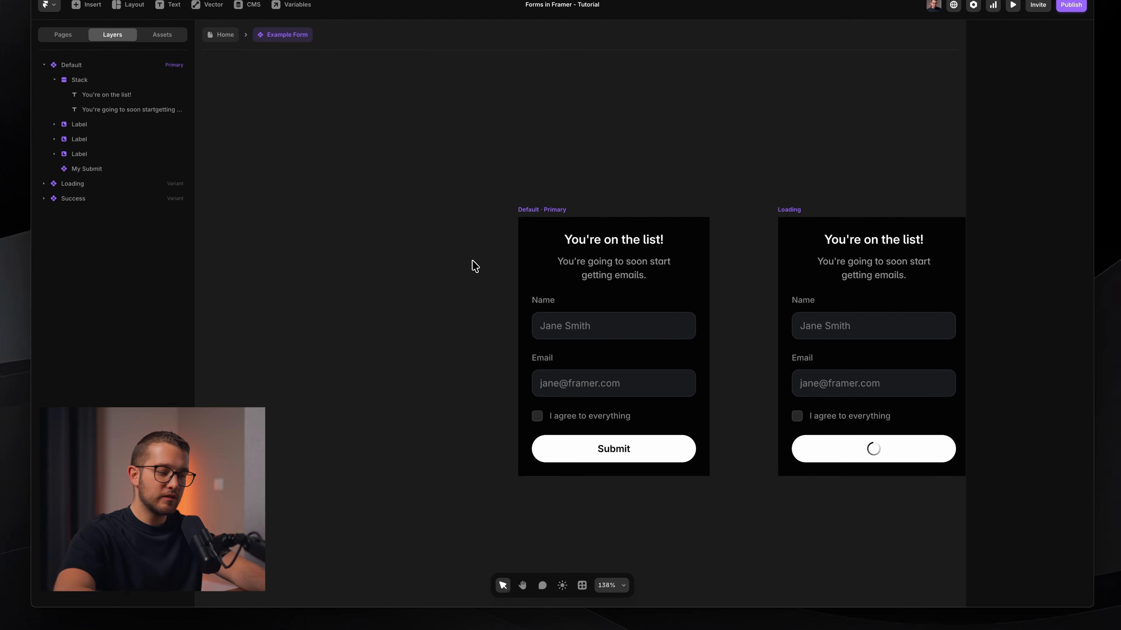
Insert a Phosphor icon into the stack, positioned above the heading.
key(i)
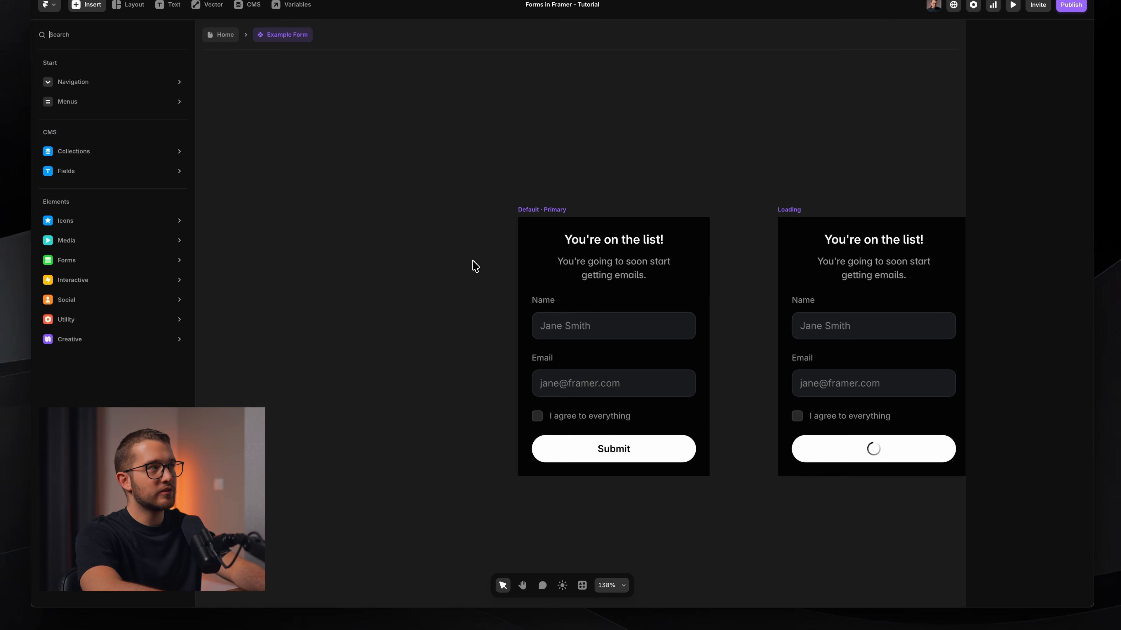
key(Escape)
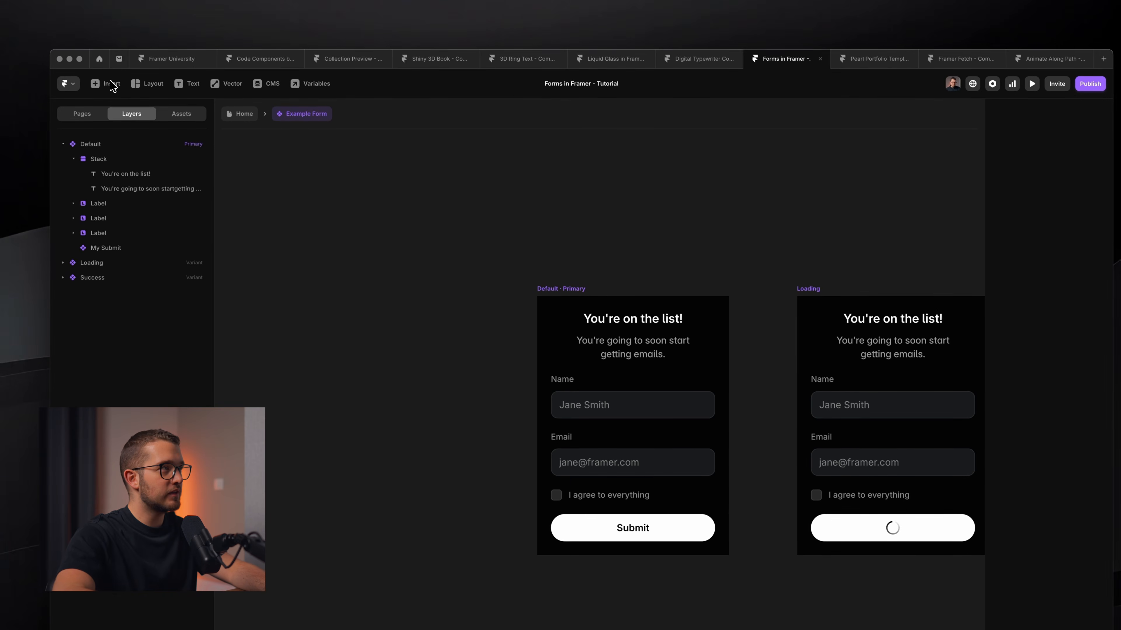
click(106, 78)
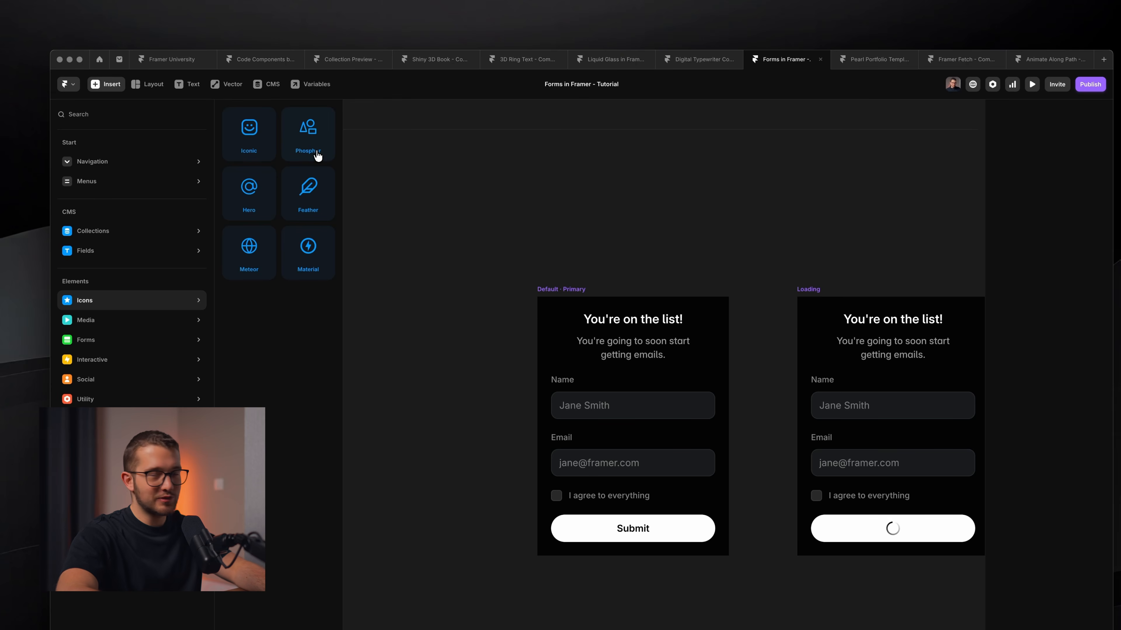
drag(317, 155, 590, 290)
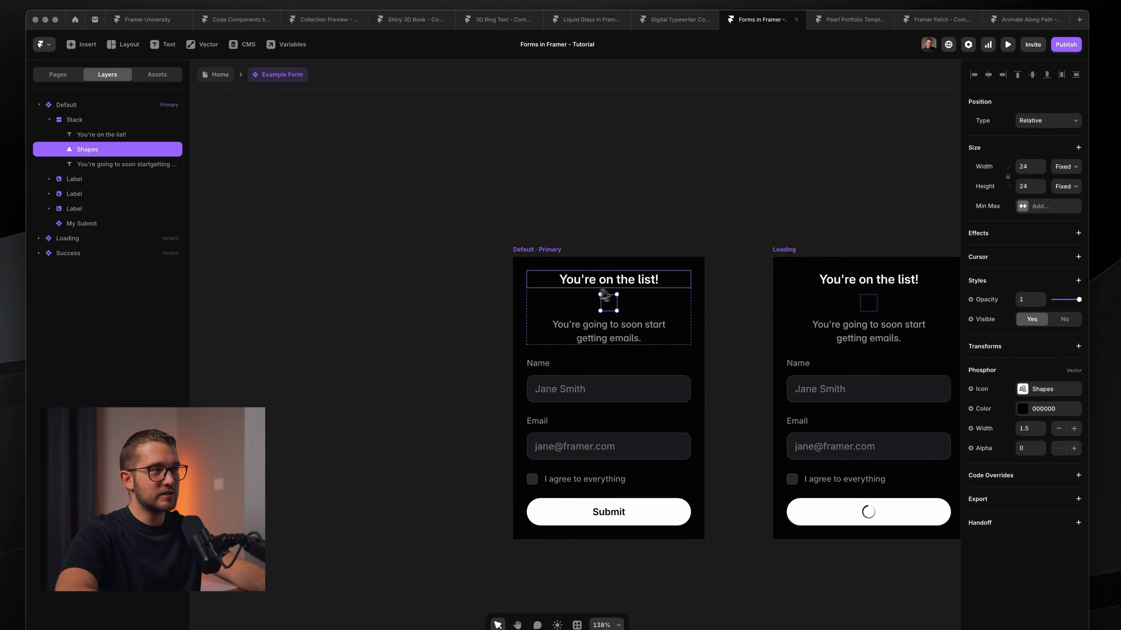
scroll(628, 305, up, 3)
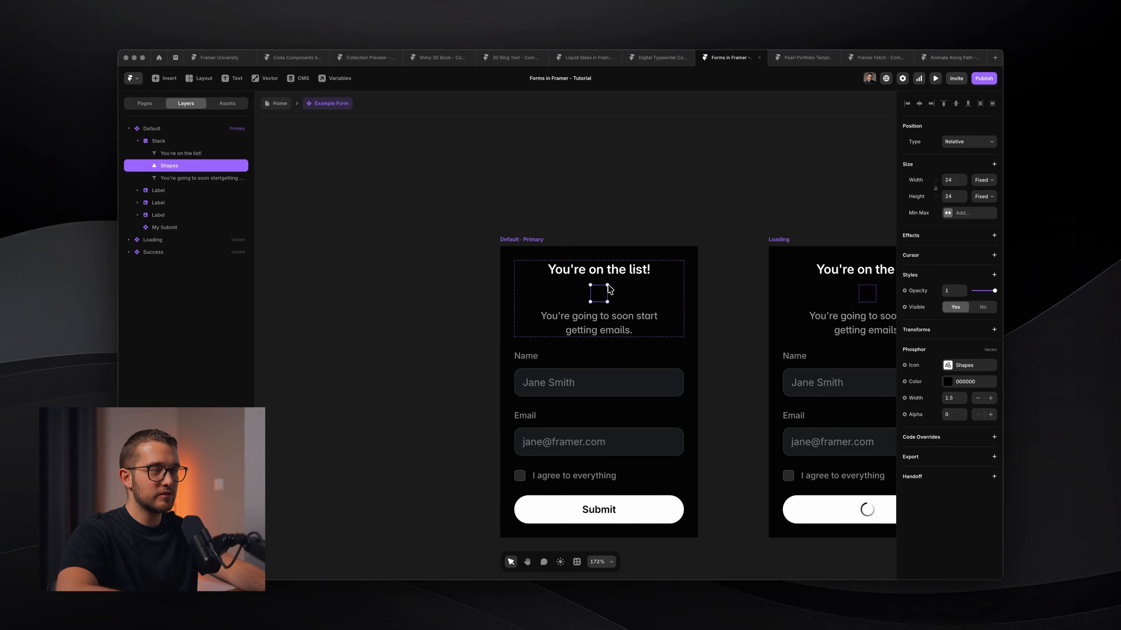
key(Up)
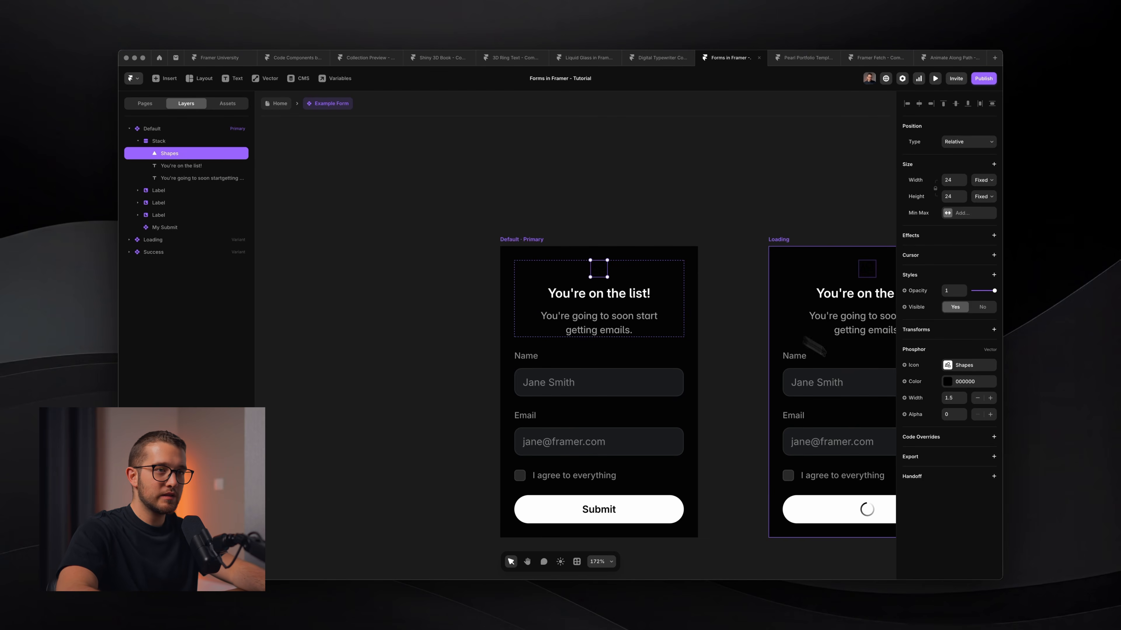
Set the icon colour to white FFFFFF with alpha 1.
click(963, 382)
drag(813, 376, 717, 266)
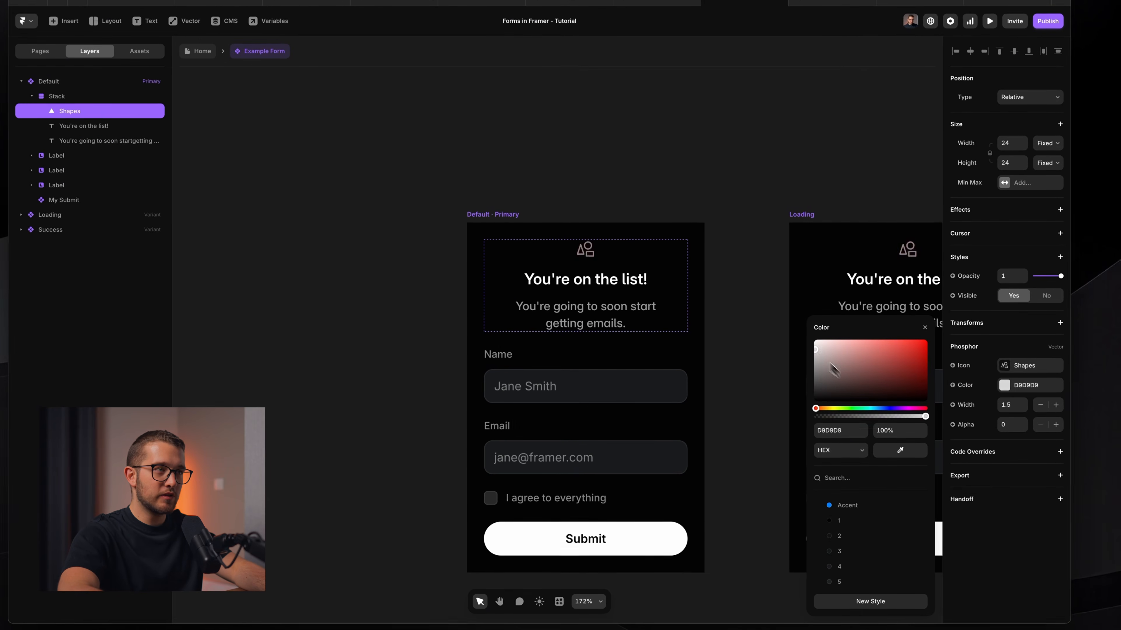
click(1011, 424)
text(1)
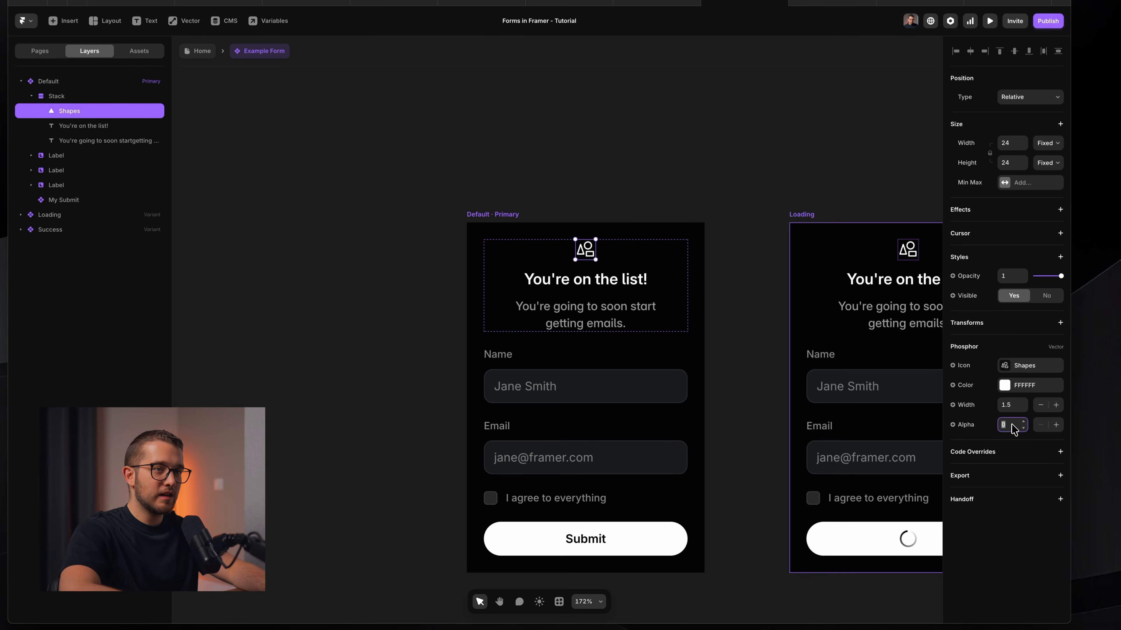
key(Return)
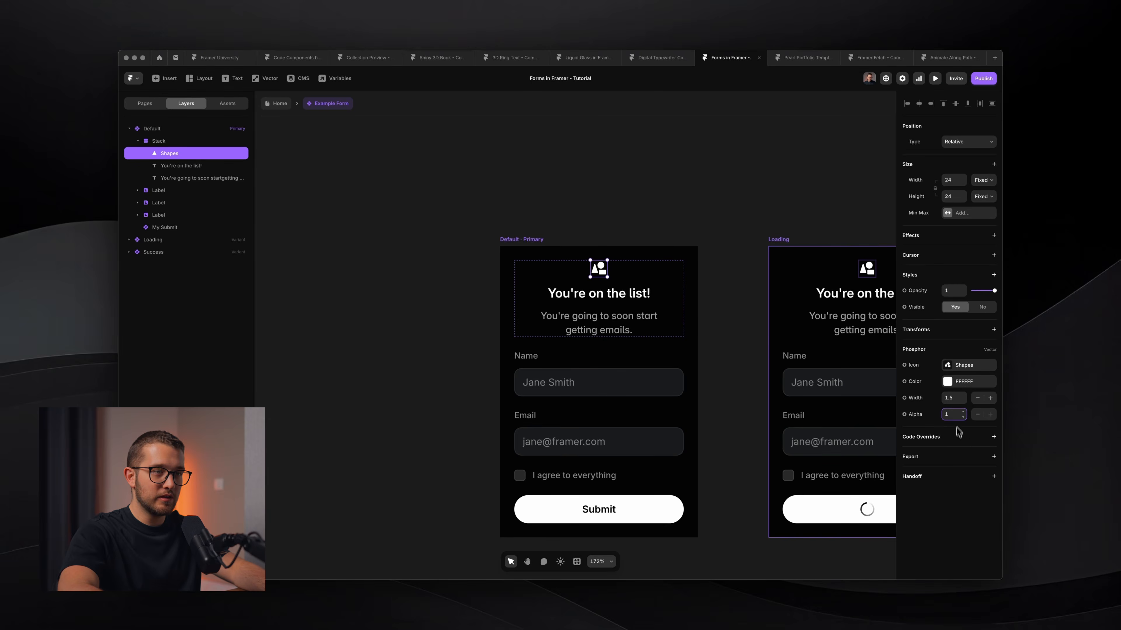
click(962, 418)
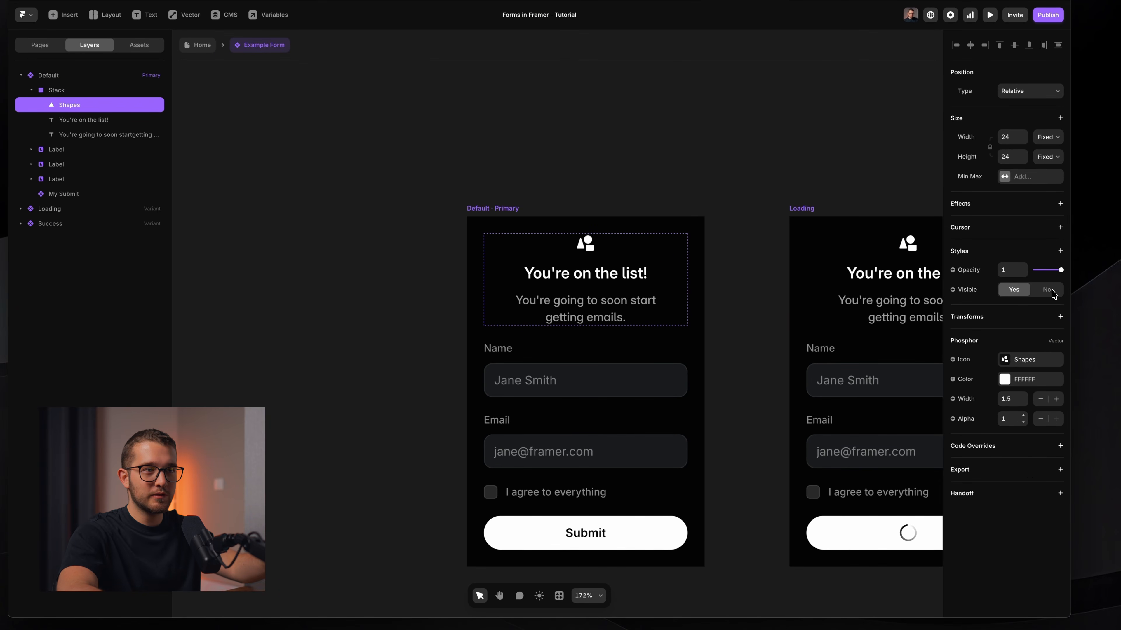
Search the icon library for 'conf' and choose the Confetti icon.
click(1024, 359)
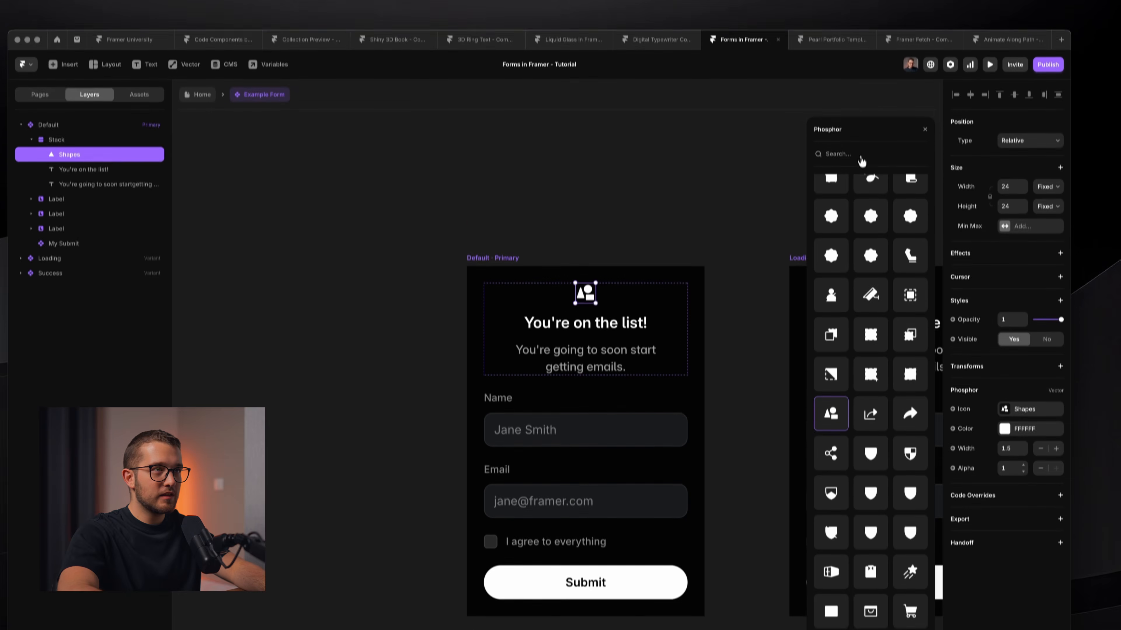
text(celebration)
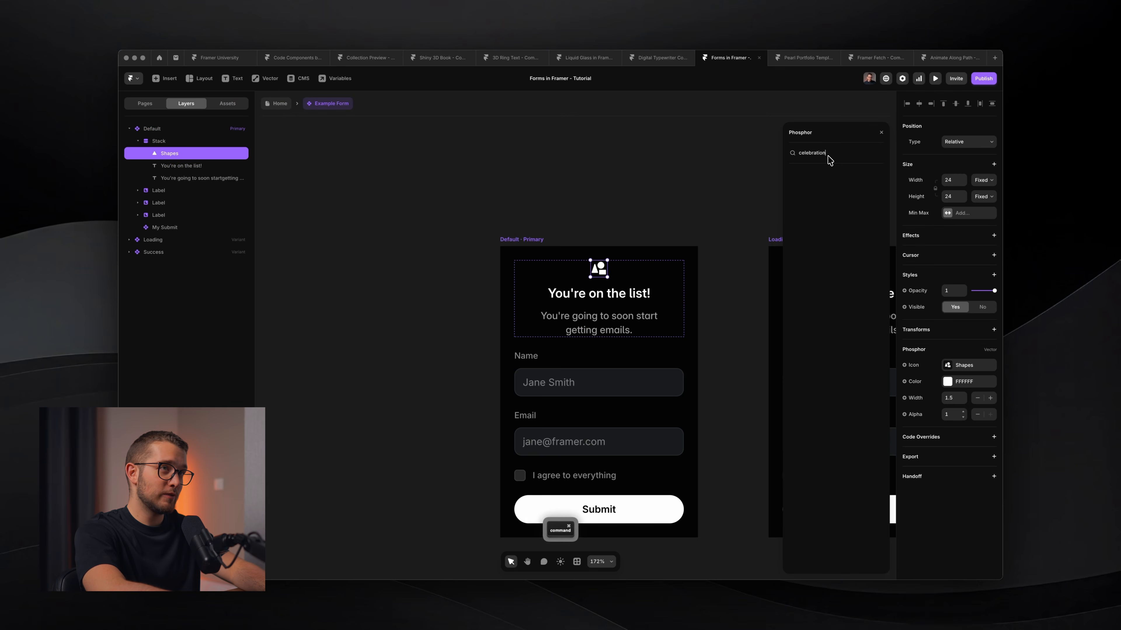
key(super+BackSpace)
text(cele)
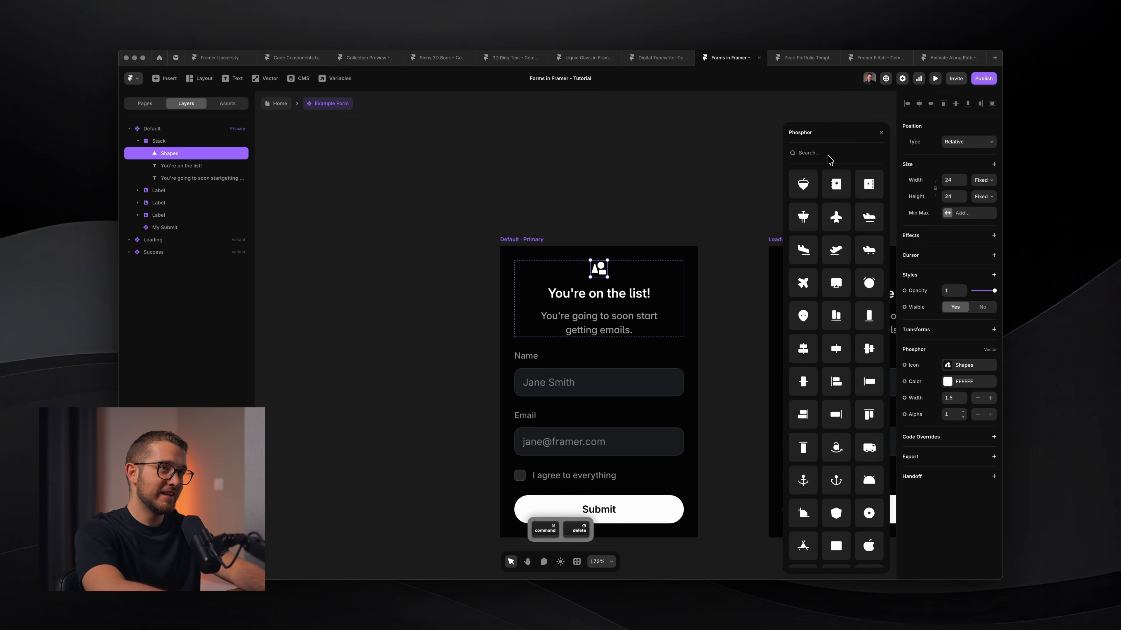
text(b)
key(super+BackSpace)
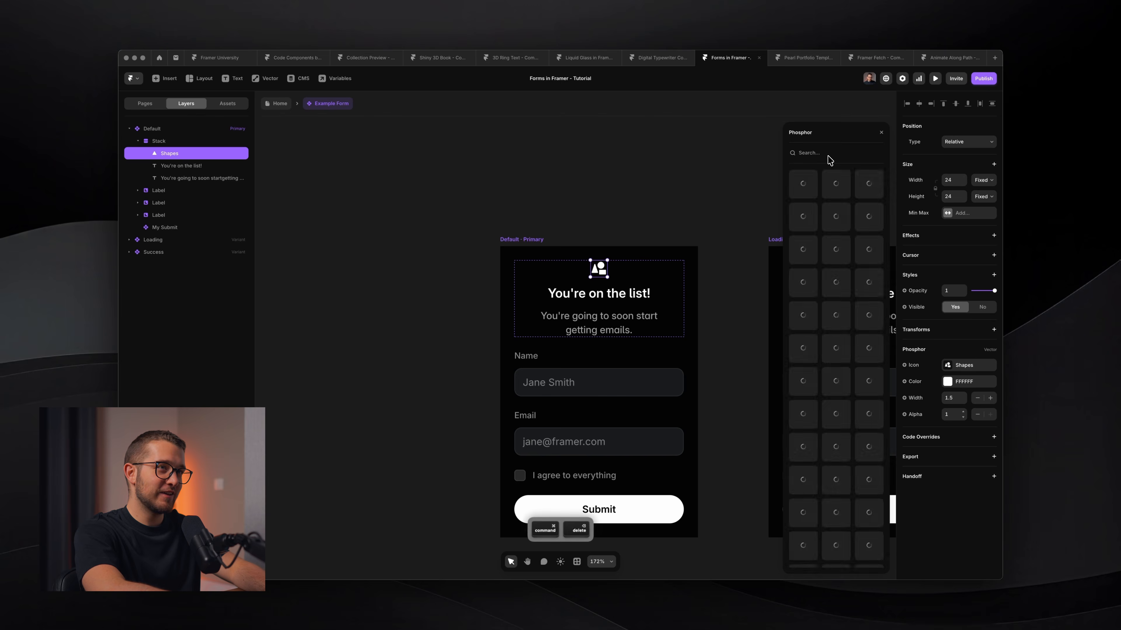
text(conf)
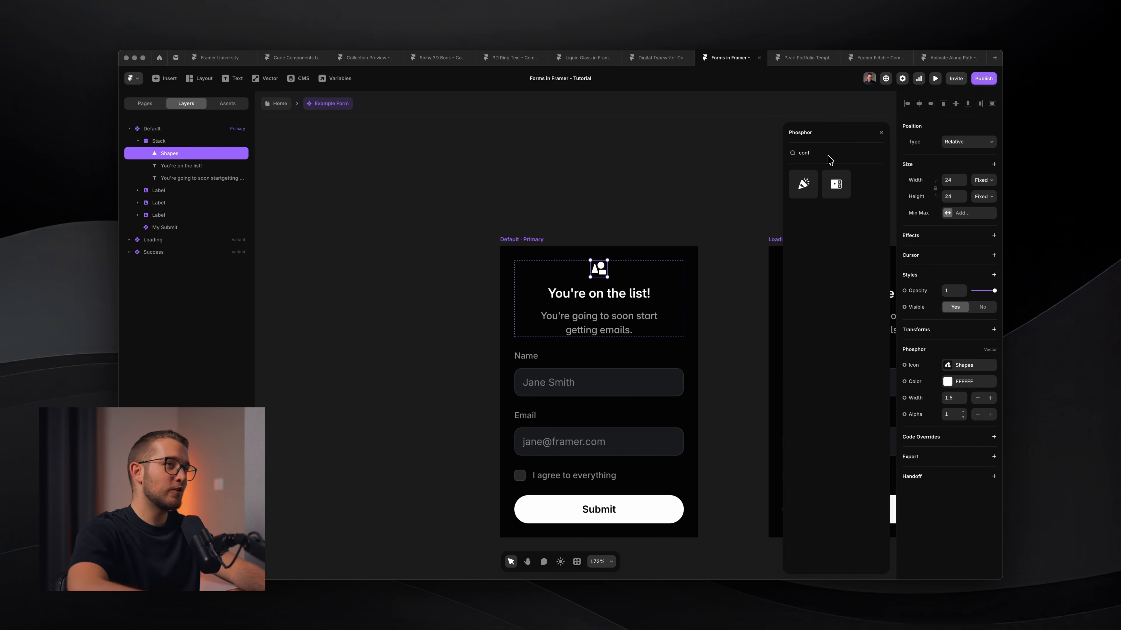
click(803, 185)
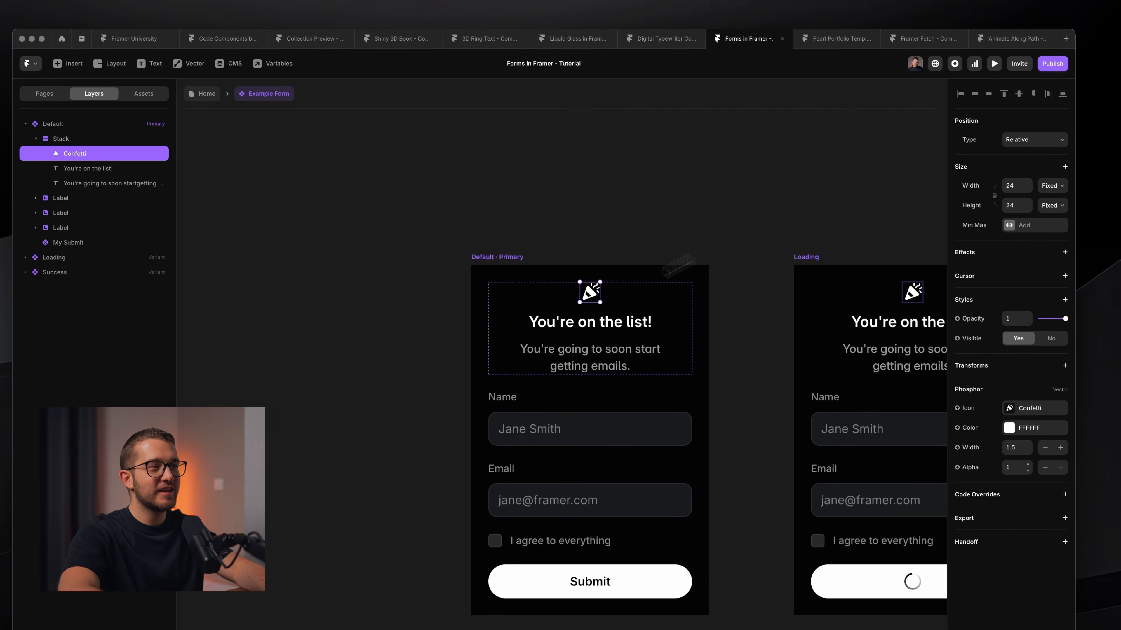
Select the 'You're on the list!' heading and subtitle inside the form header.
key(Escape)
click(667, 204)
scroll(668, 204, down, 5)
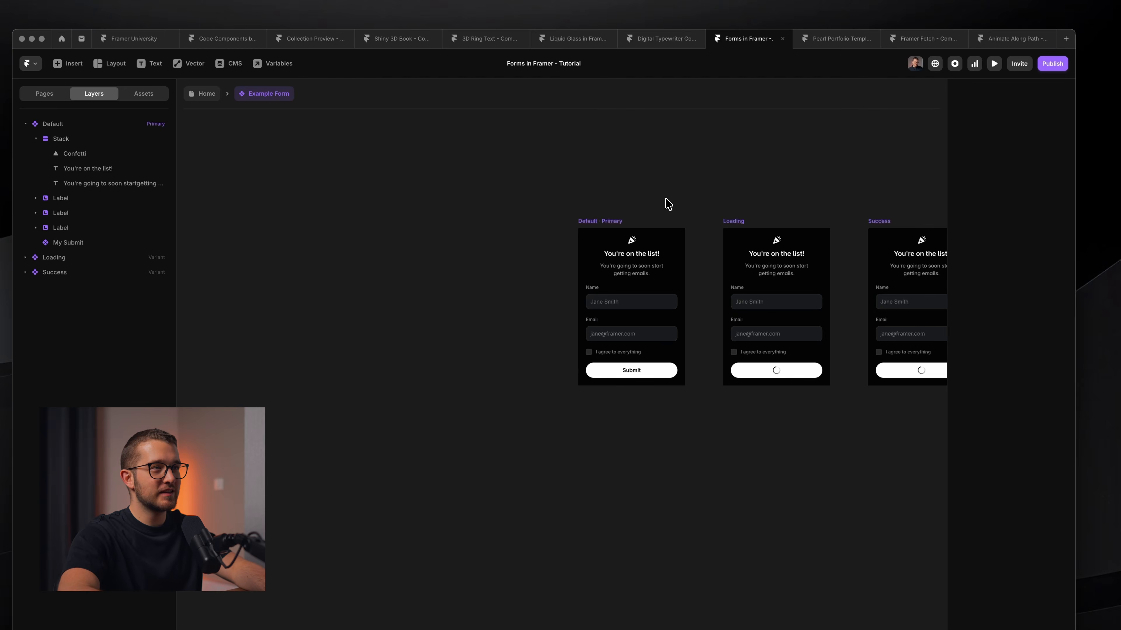
scroll(664, 200, up, 5)
super+click(596, 303)
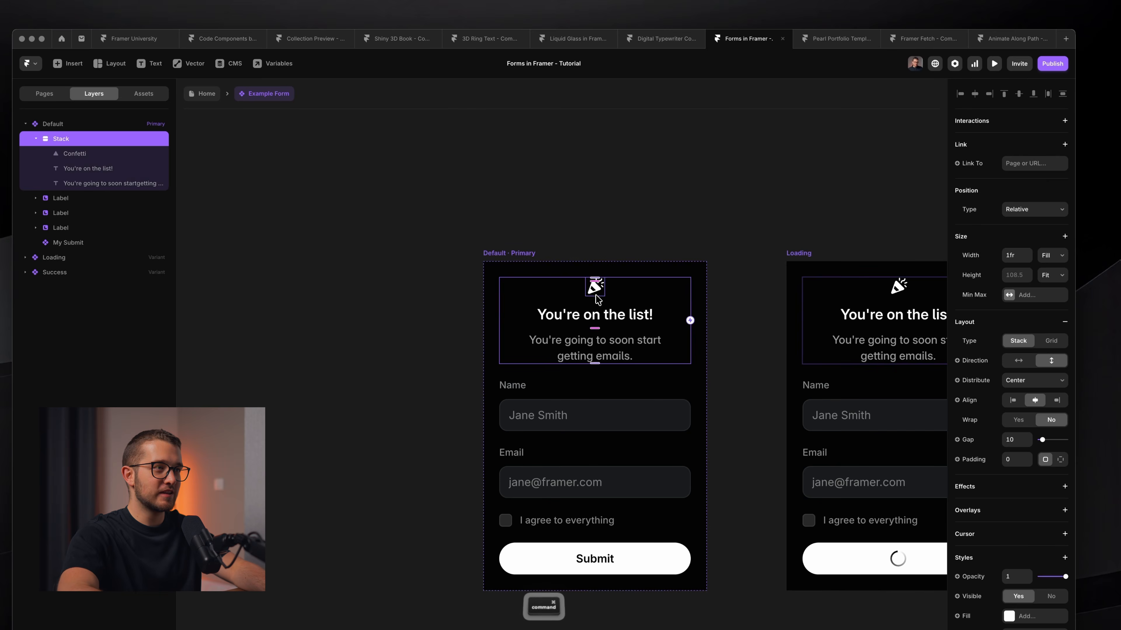
super+click(596, 295)
scroll(600, 303, up, 3)
click(616, 322)
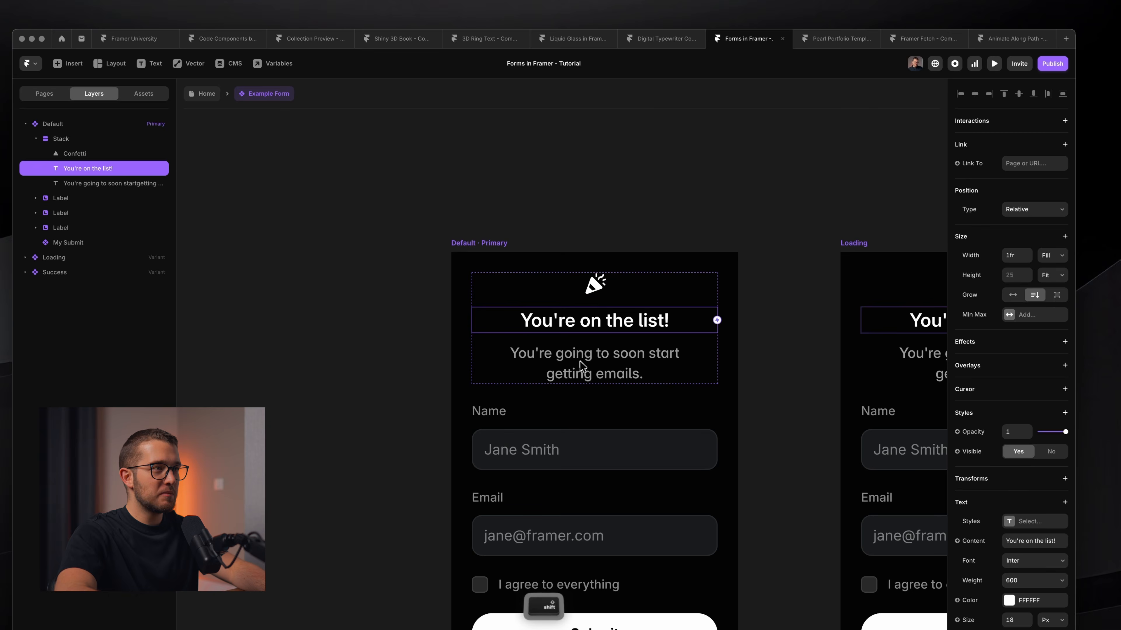
shift+click(583, 366)
Wrap the heading and subtitle together in their own new stack.
click(647, 260)
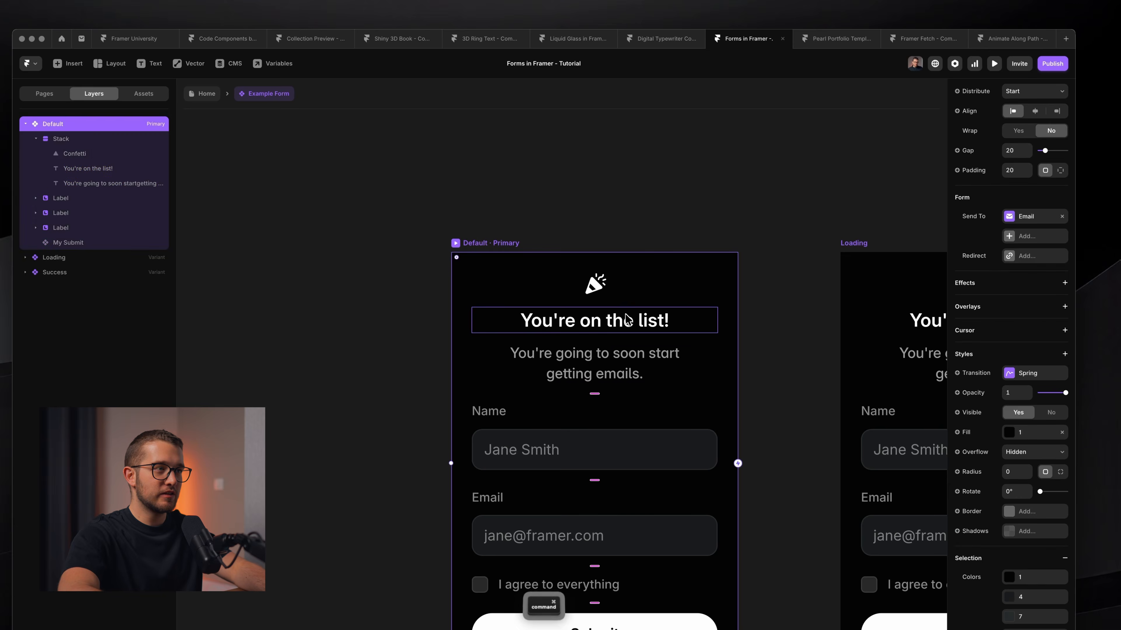
super+click(623, 318)
shift+super+click(587, 364)
key(alt)
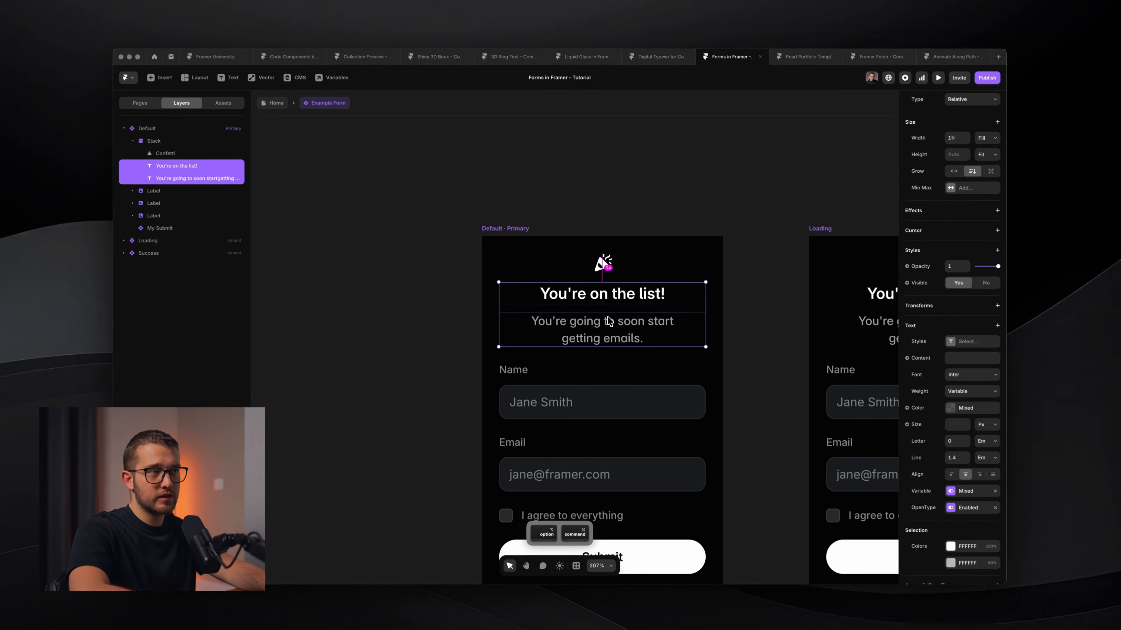
key(alt+super+Return)
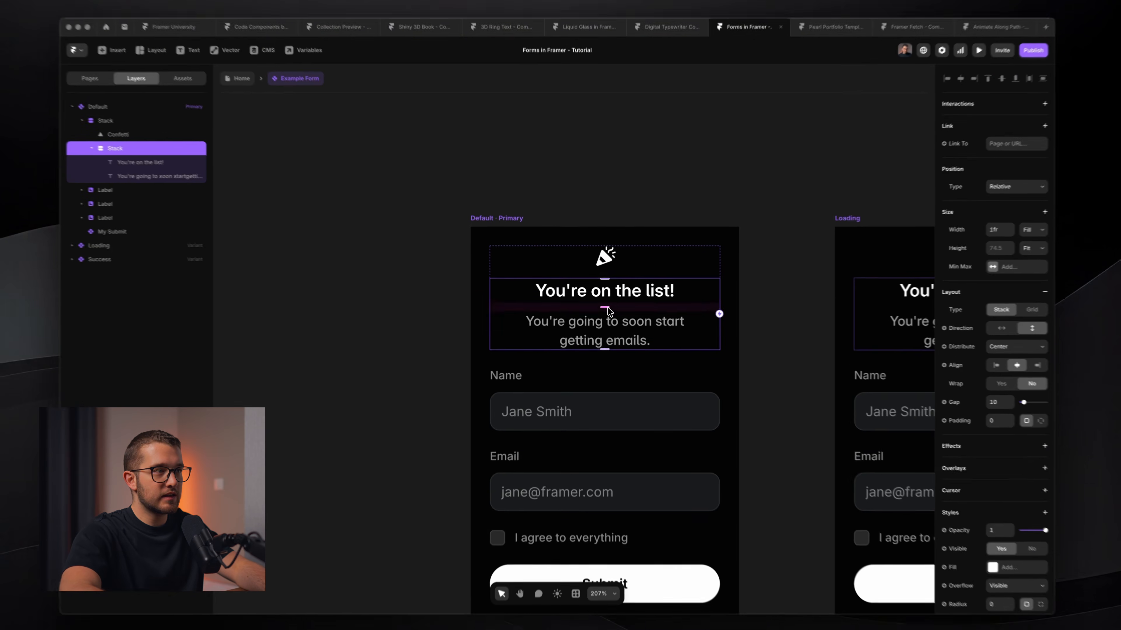
Set the outer stack's gap to 14, spacing the text block below the confetti icon.
drag(603, 307, 617, 317)
key(super+z)
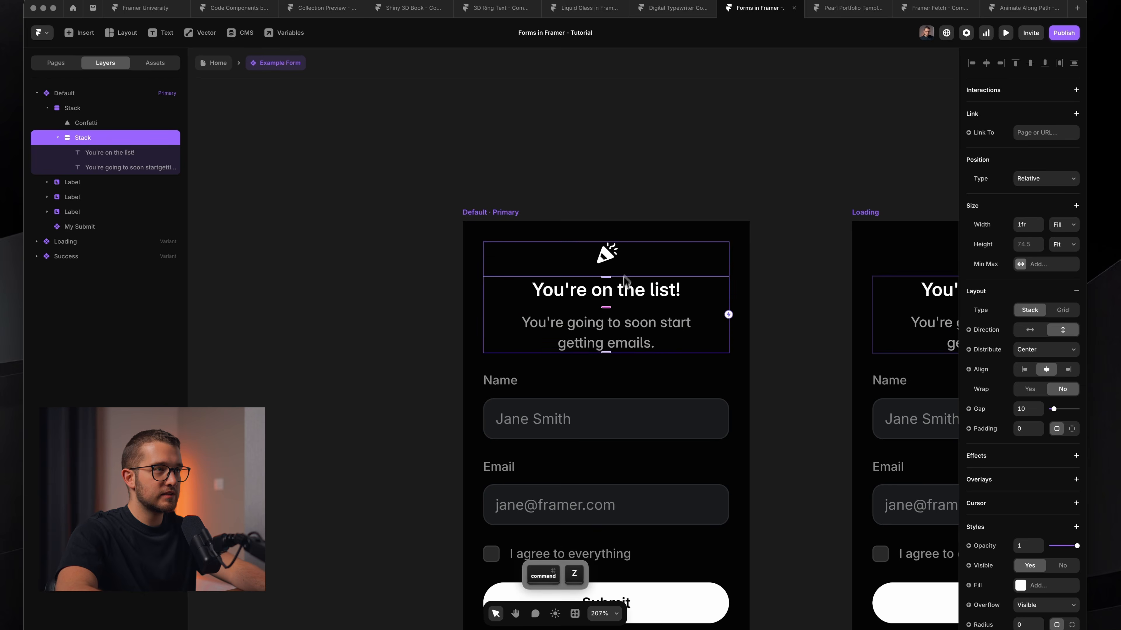
click(639, 270)
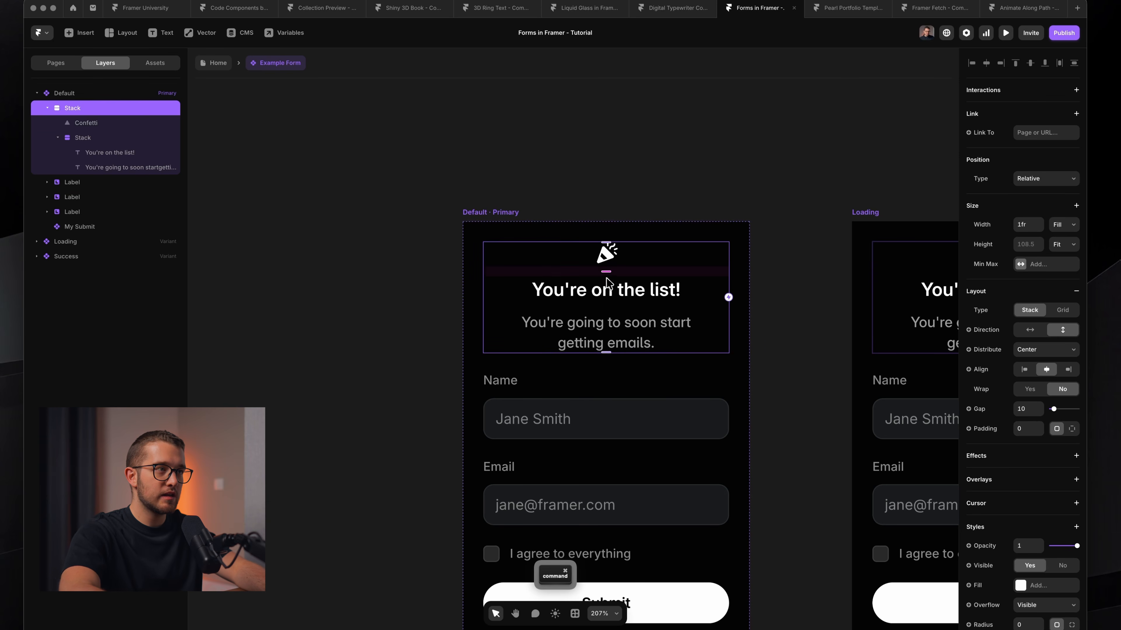
mouse_move(606, 275)
mouse_down()
mouse_move(620, 303)
mouse_move(610, 273)
mouse_move(599, 278)
mouse_up()
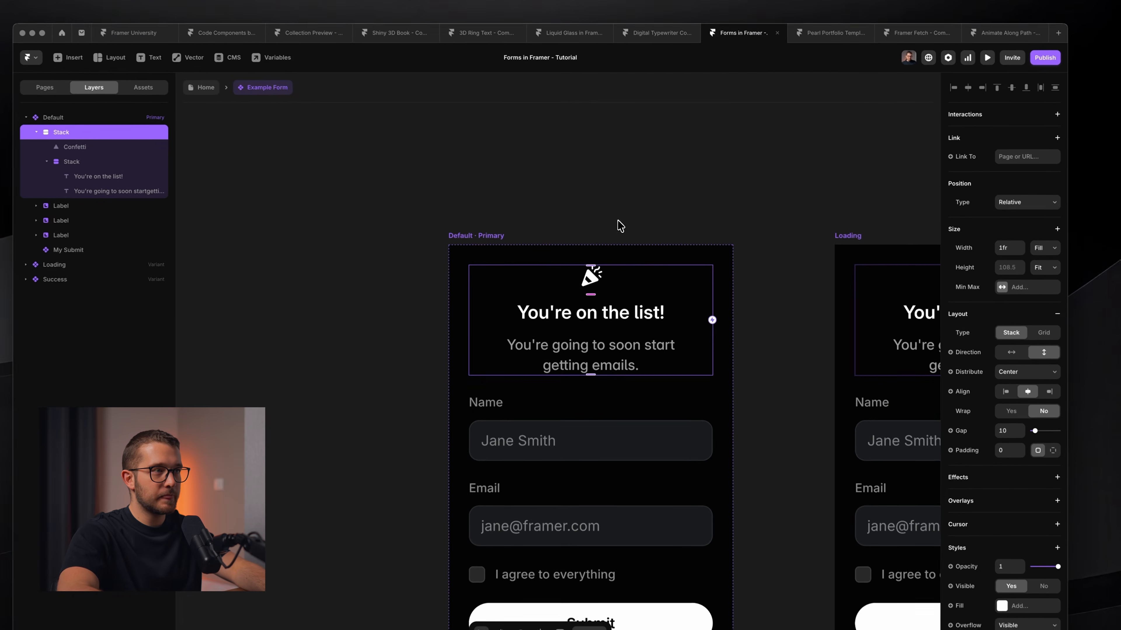
scroll(618, 221, down, 4)
scroll(601, 264, up, 3)
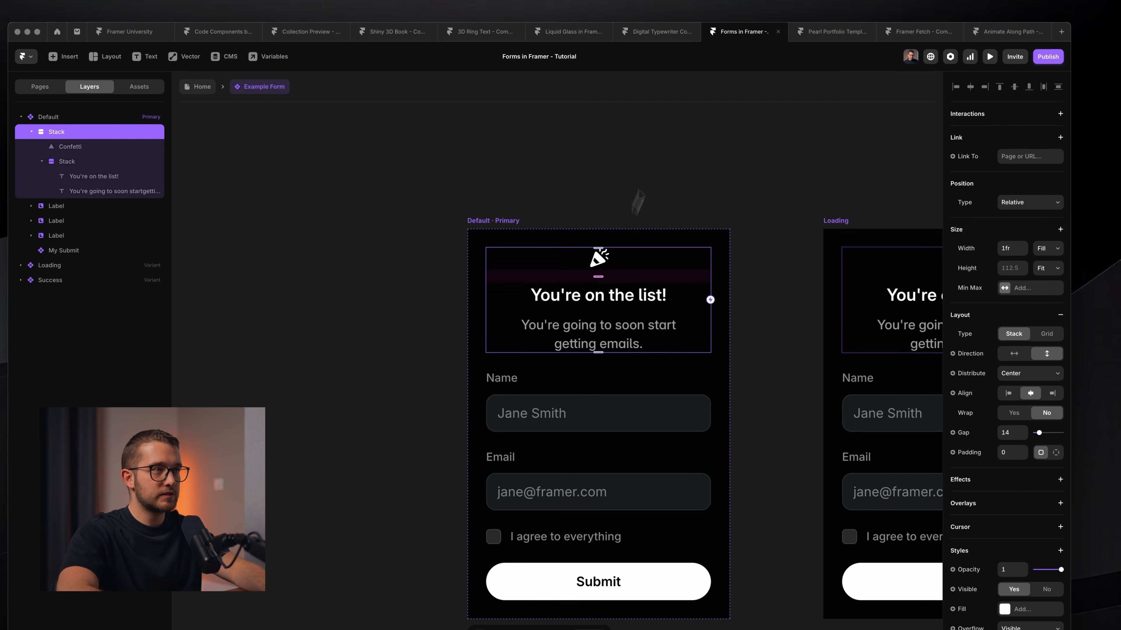
Tighten the heading-to-subtitle text stack's gap to 8.
click(645, 181)
scroll(643, 180, down, 3)
super+click(631, 255)
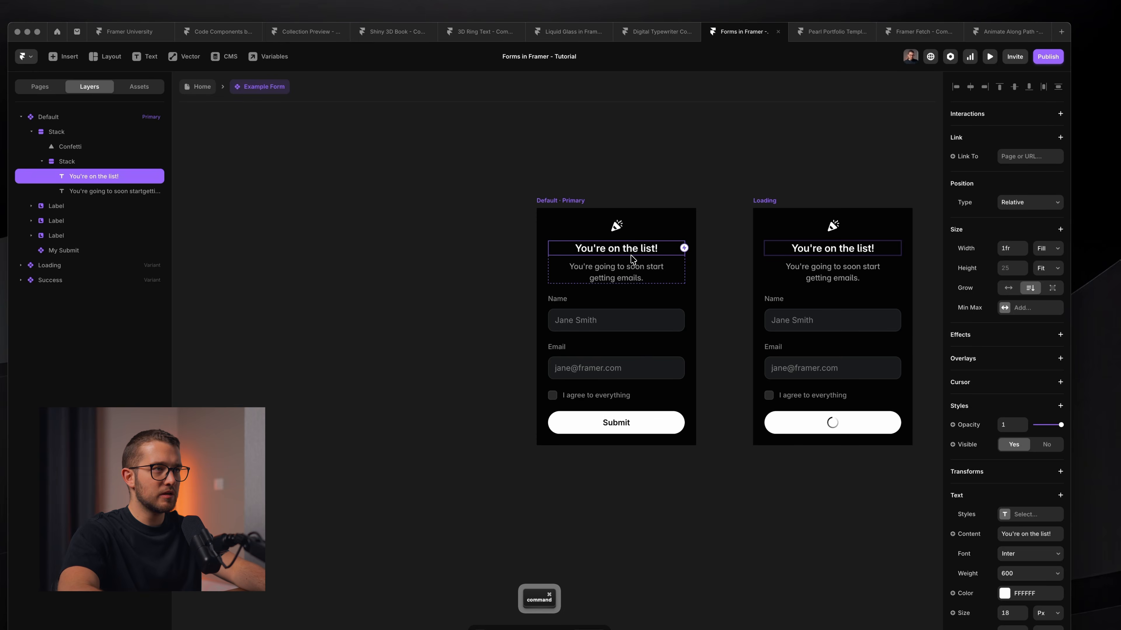
key(Escape)
scroll(631, 258, up, 3)
click(1007, 389)
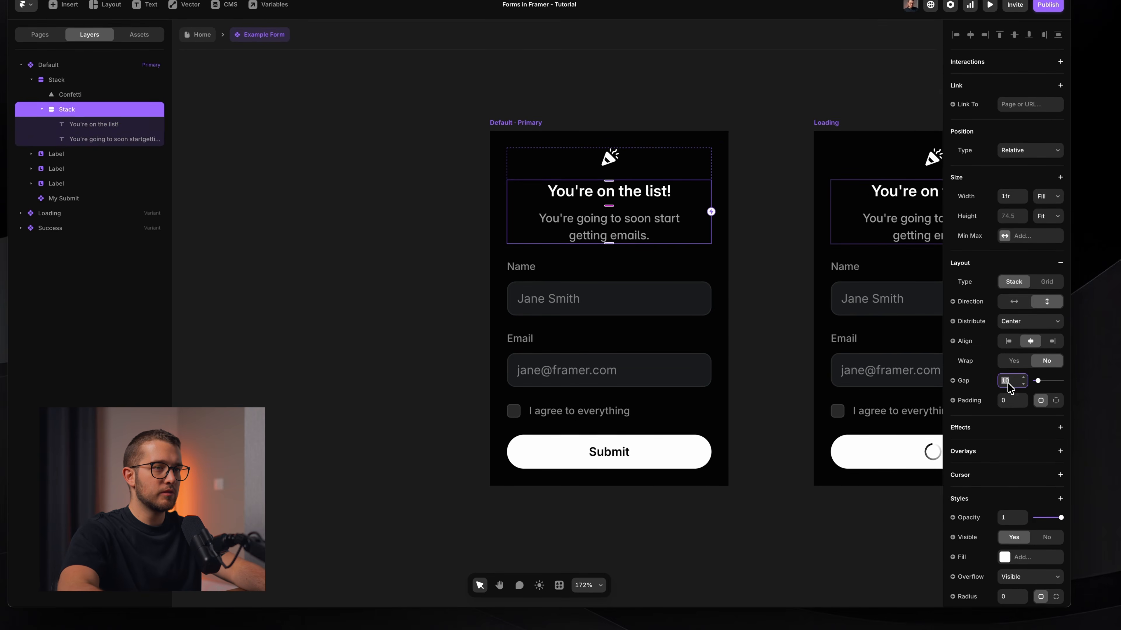
key(Down)
key(Down)
key(Down)
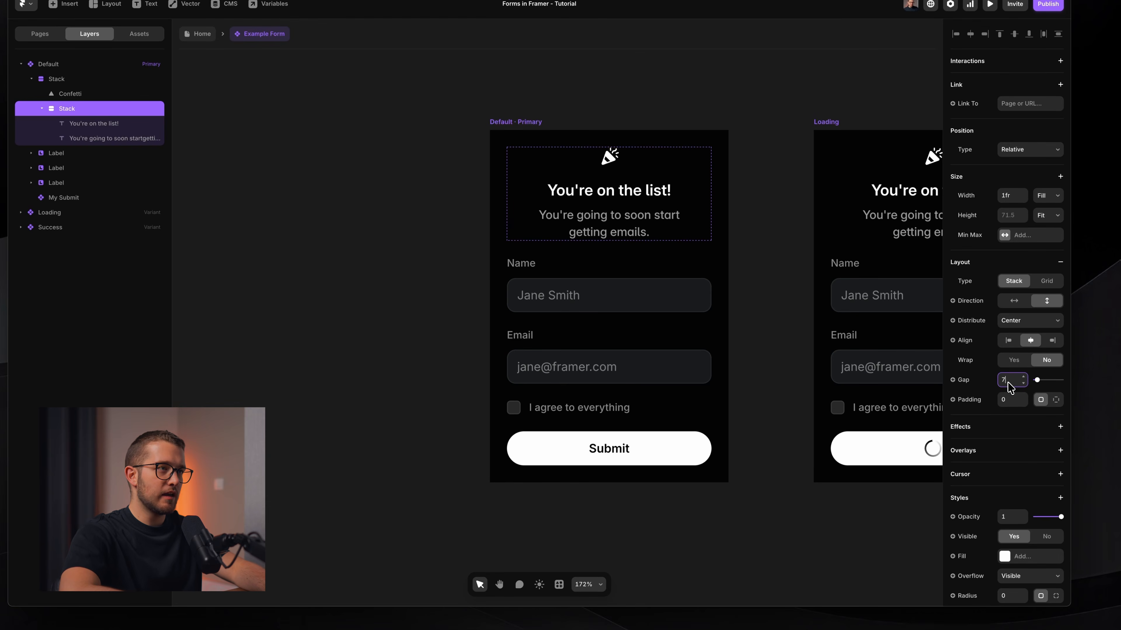
key(Up)
scroll(782, 417, right, 2)
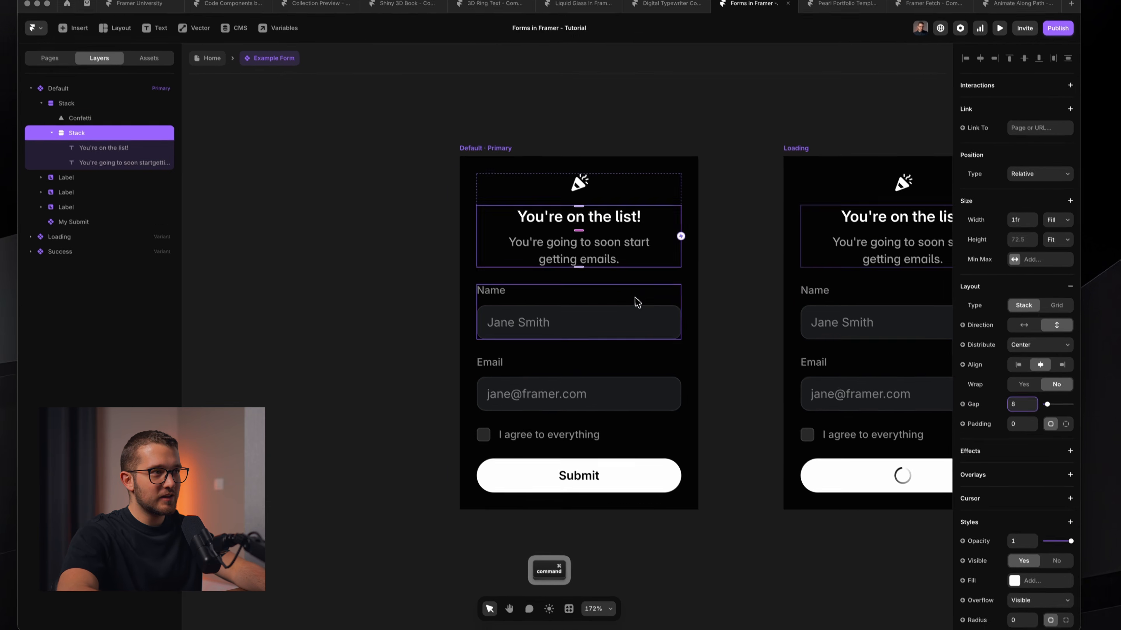
super+click(631, 275)
super+click(644, 169)
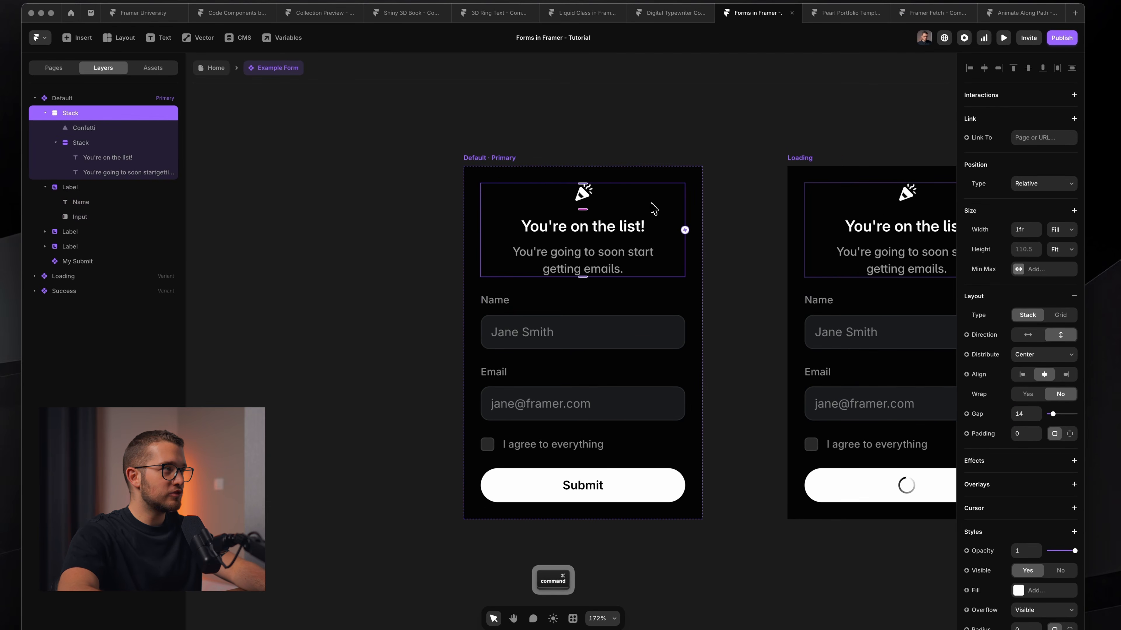
Rename the outer header stack to 'Success'.
key(super+r)
text(Succ)
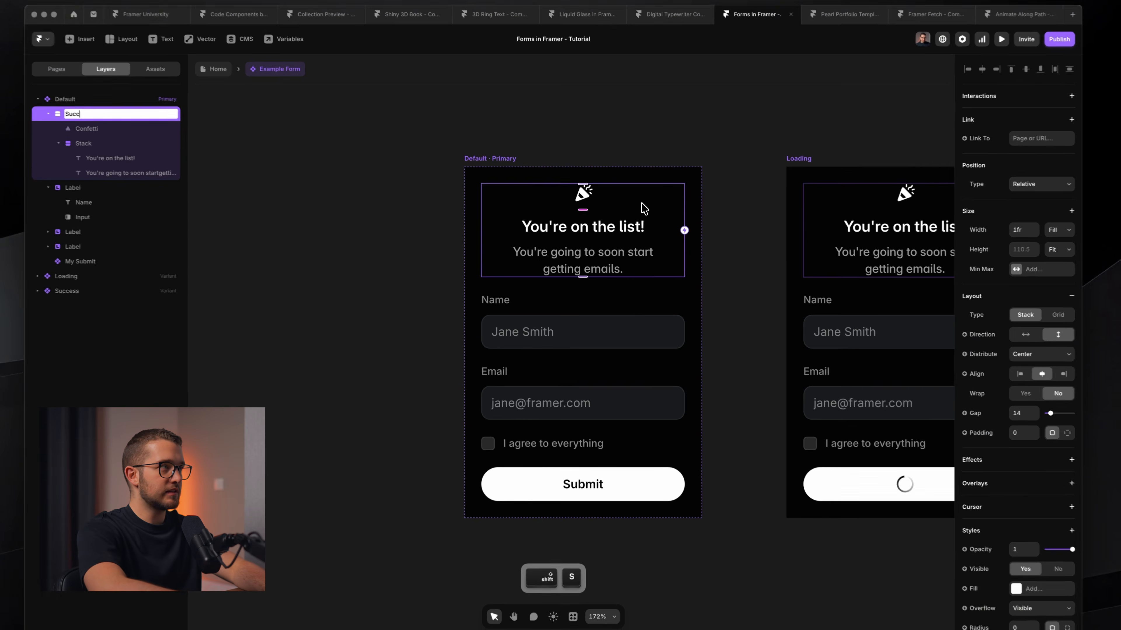
text(ess)
key(Return)
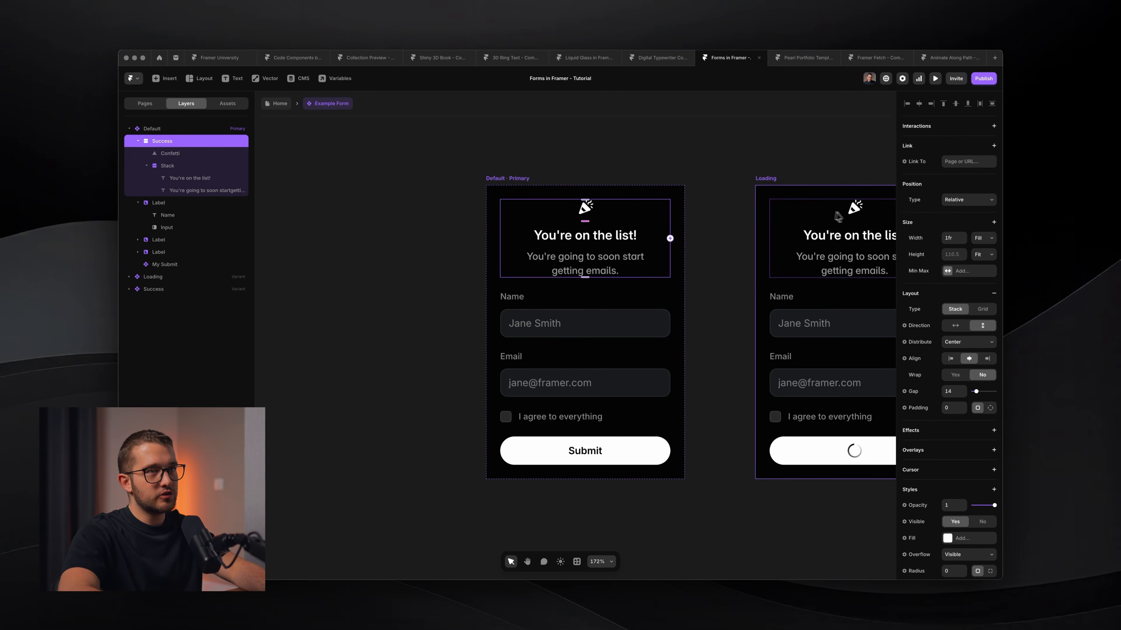
Make the Success stack absolutely positioned and centre it vertically over the form fields.
click(962, 202)
click(959, 211)
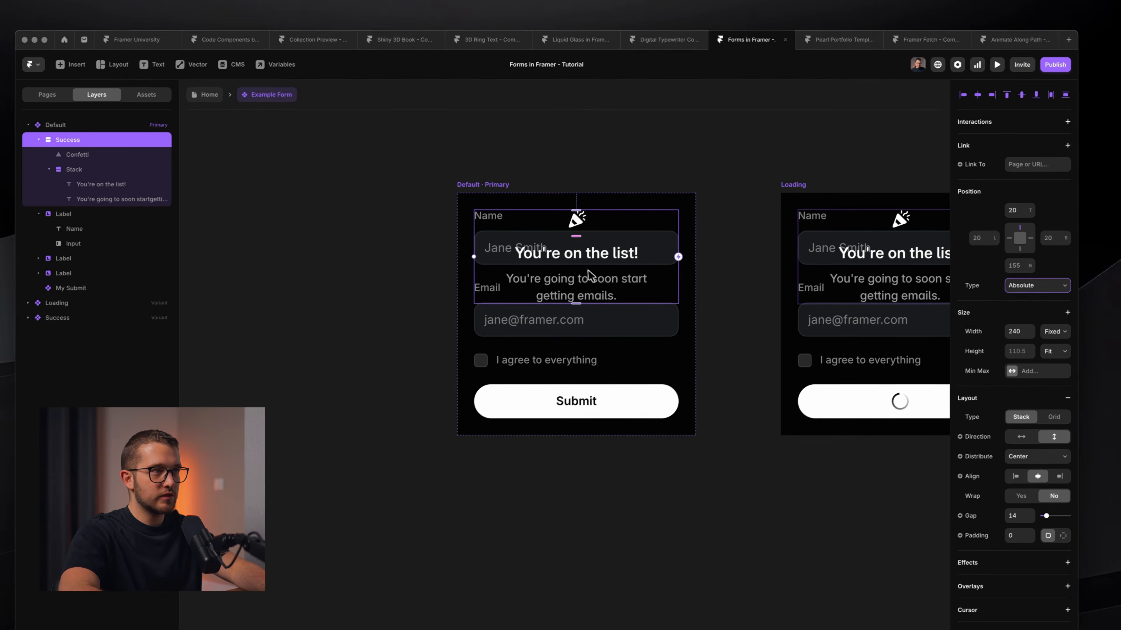
key(alt)
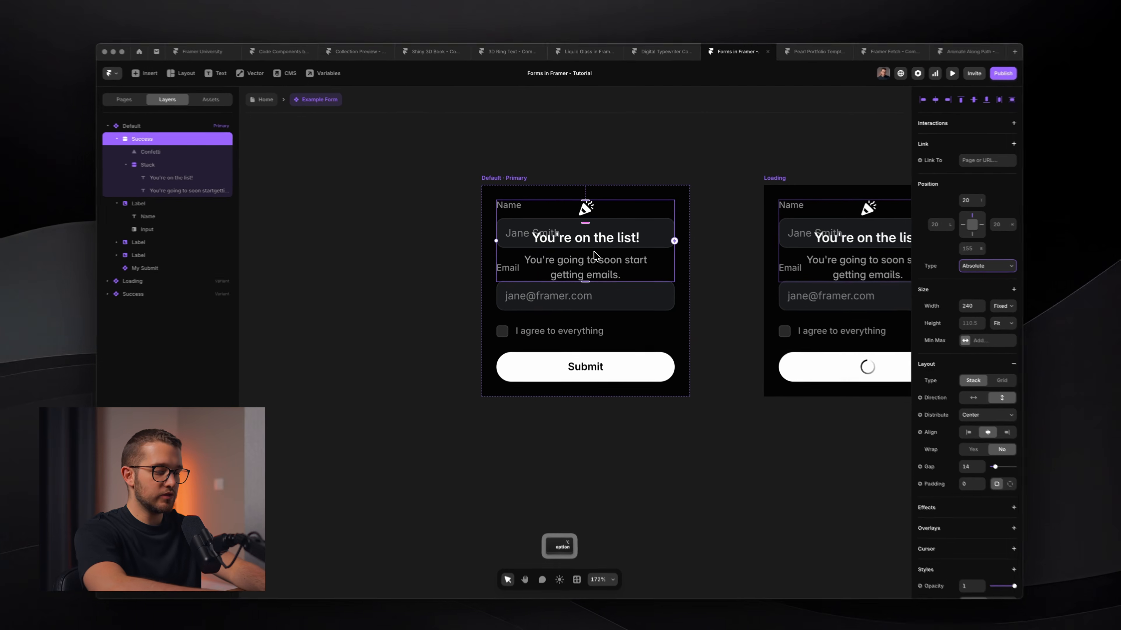
key(alt+v)
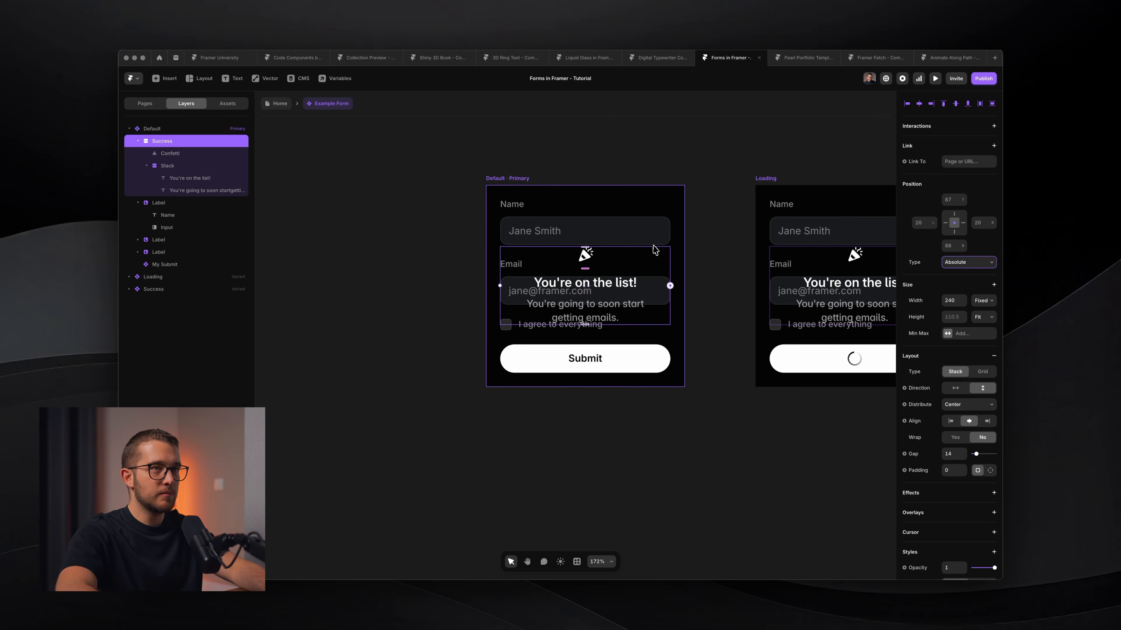
key(alt+v)
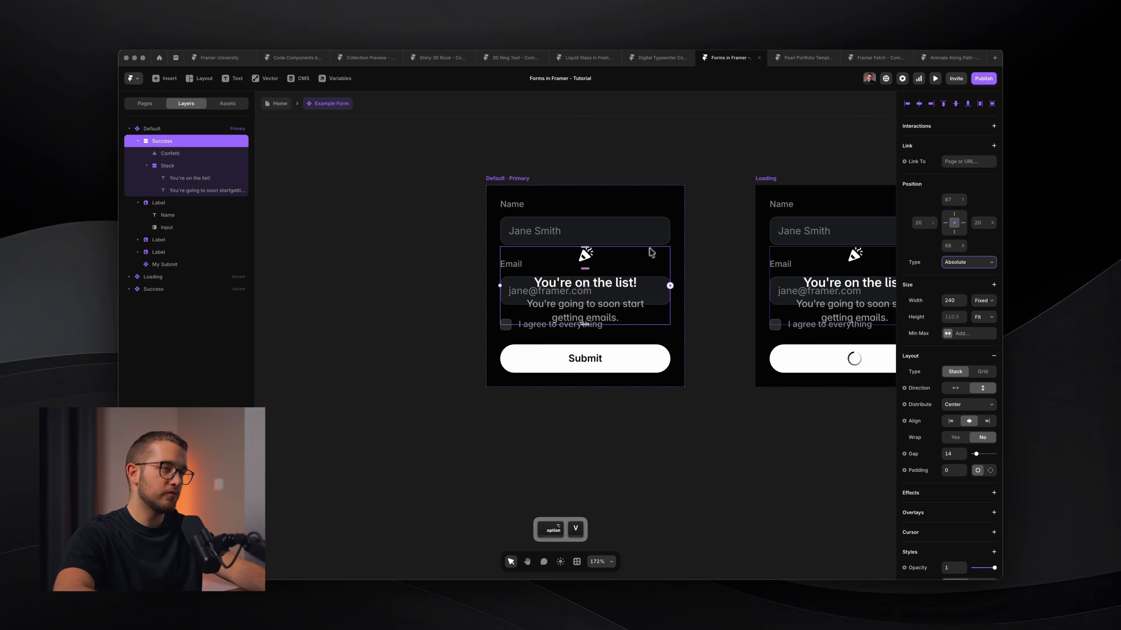
scroll(948, 472, down, 10)
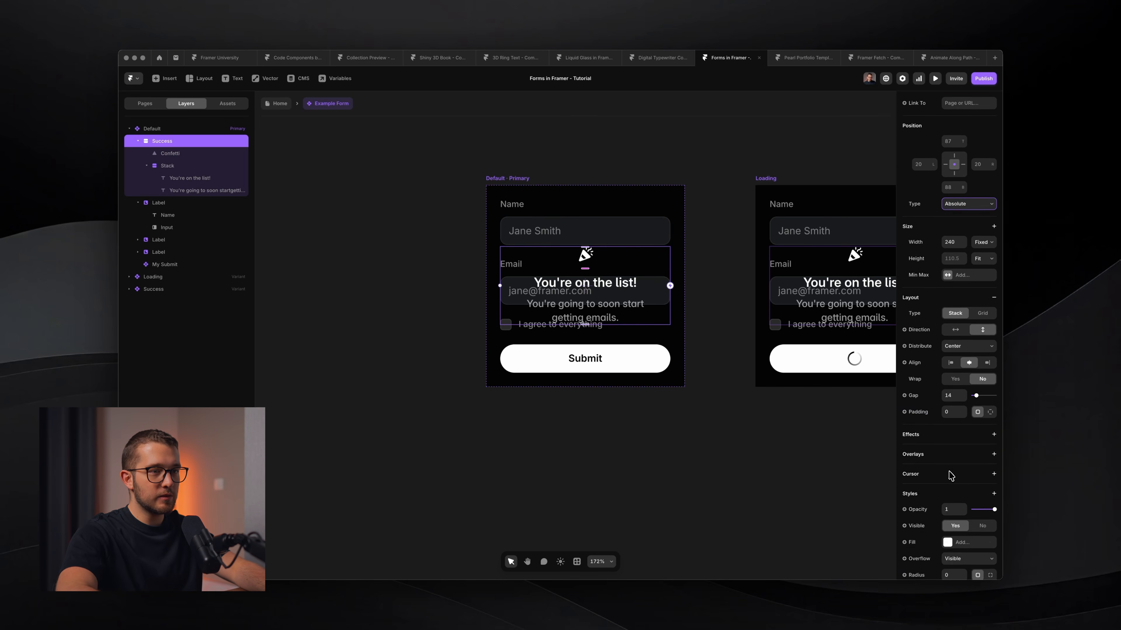
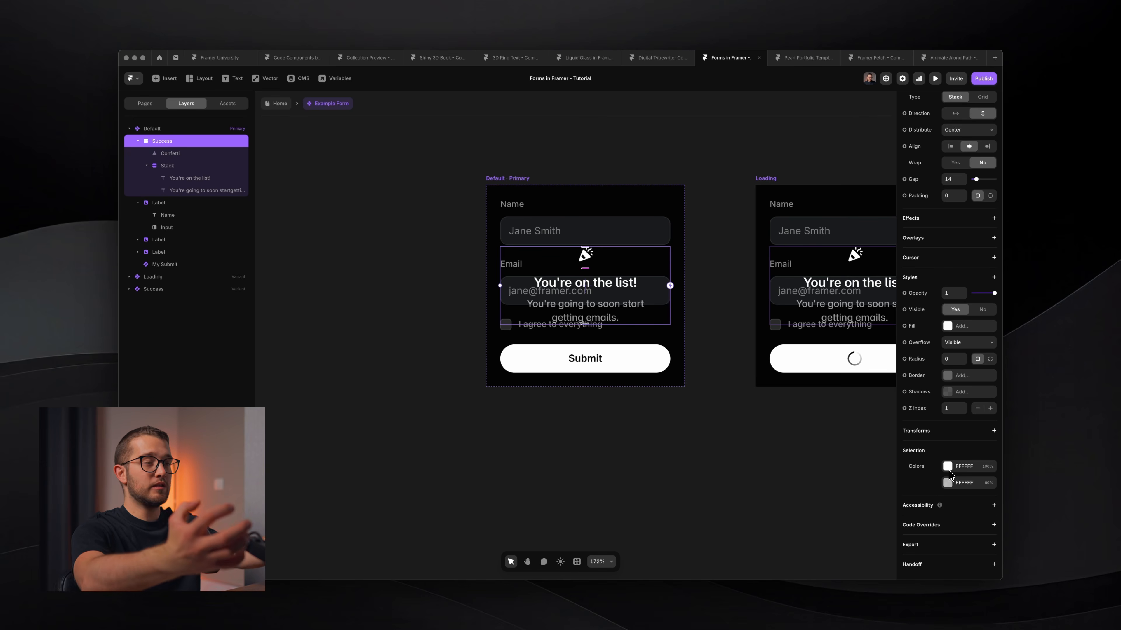
Scale the Success message to 0.8 and set its opacity to 0.
click(954, 294)
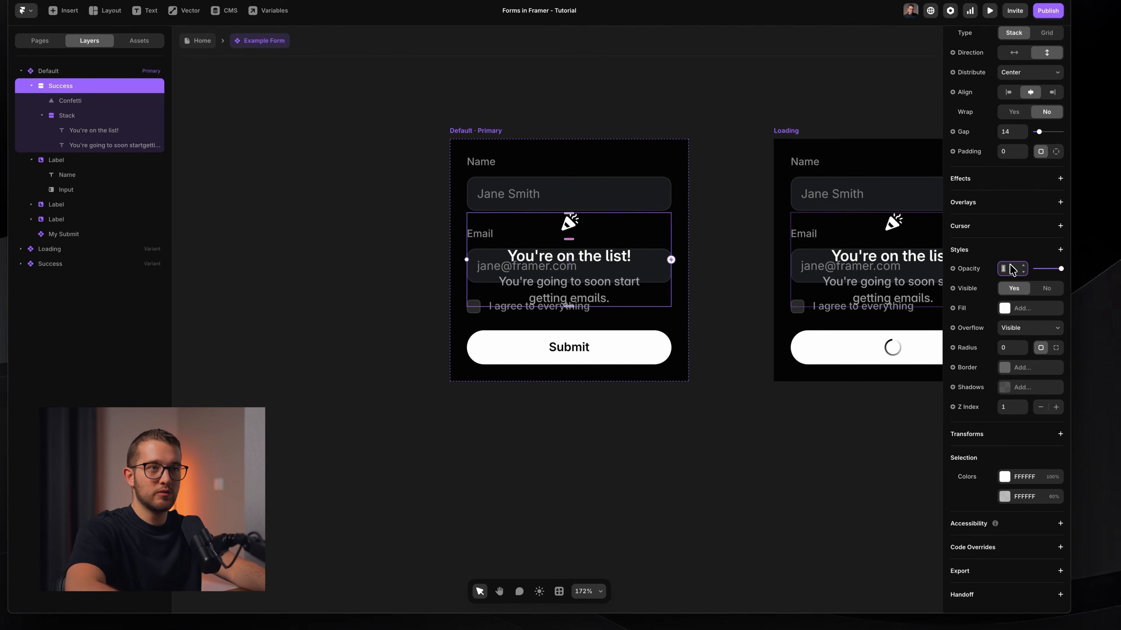
click(1022, 440)
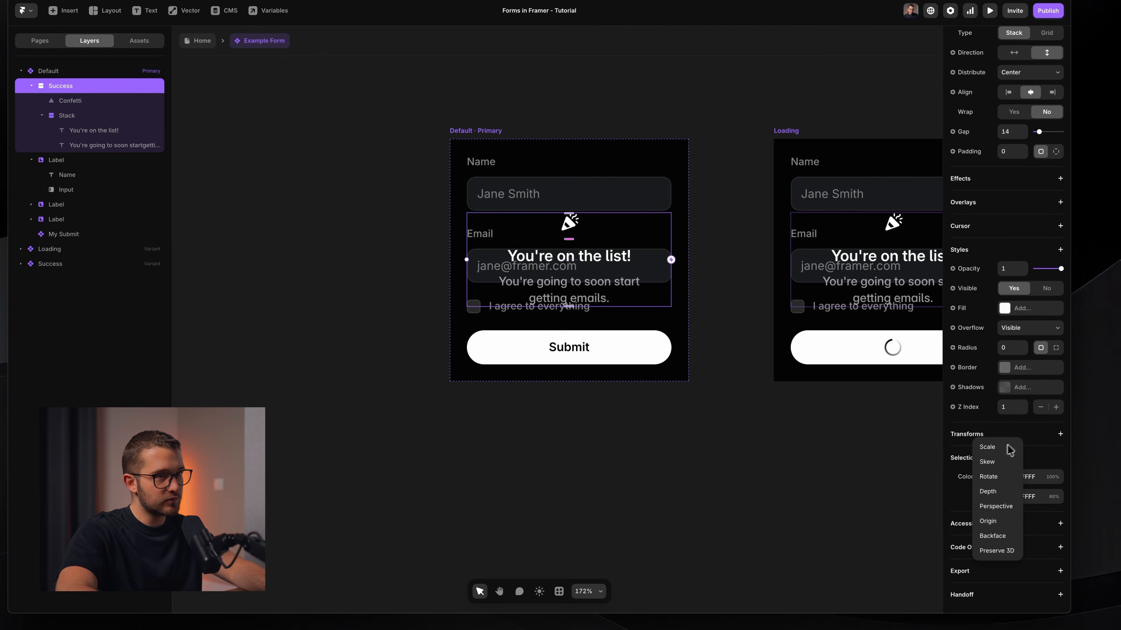
click(1010, 451)
text(0.8)
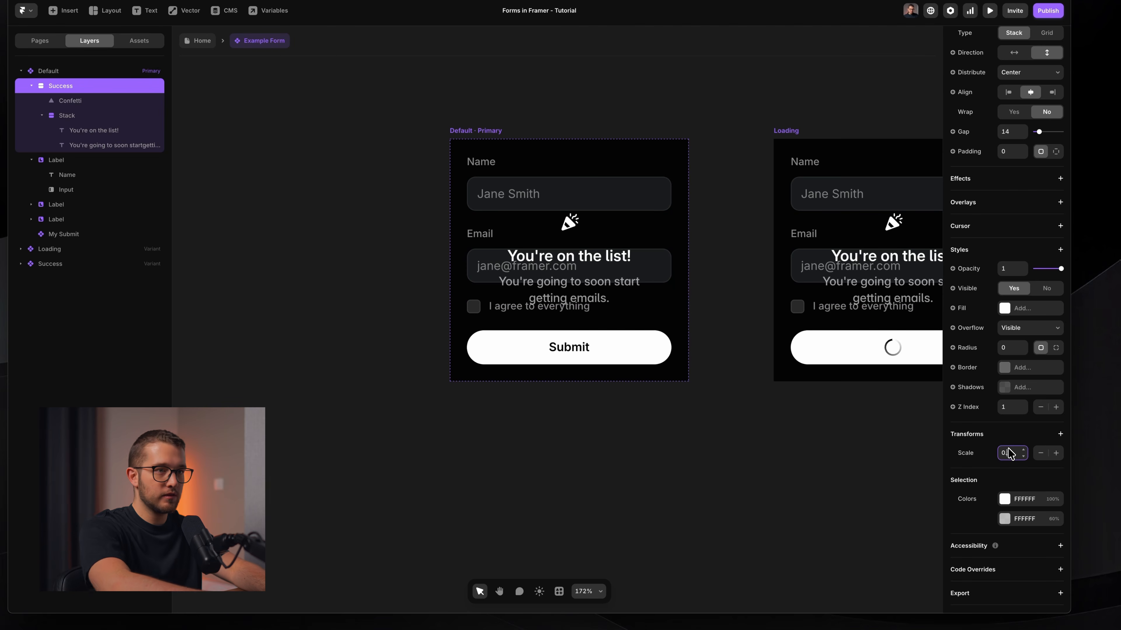
key(Return)
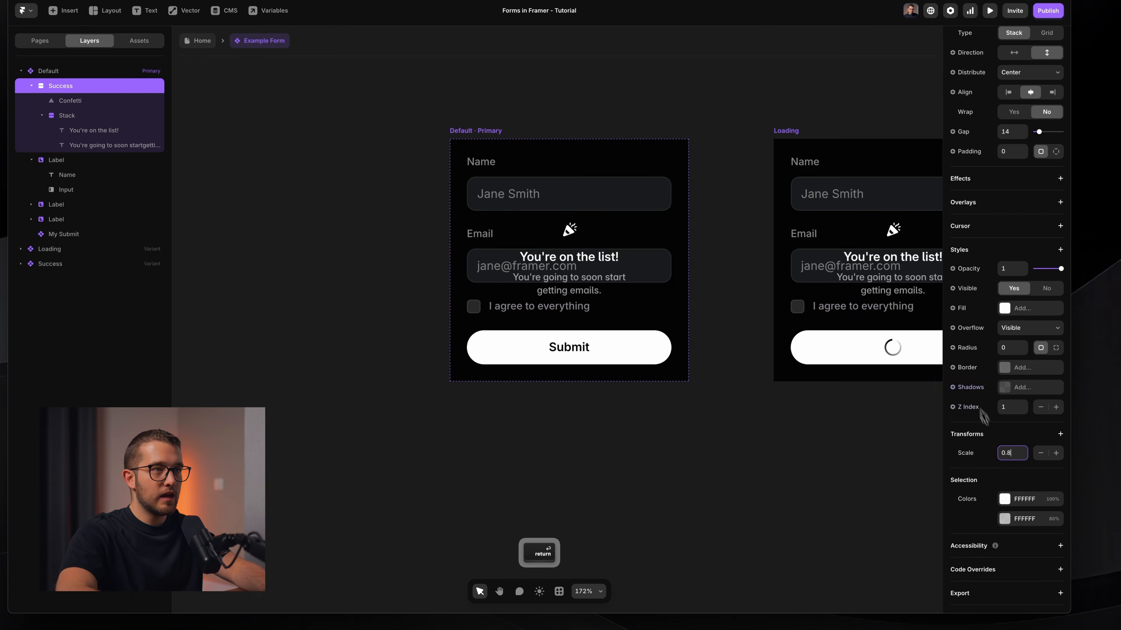
click(1010, 269)
text(0)
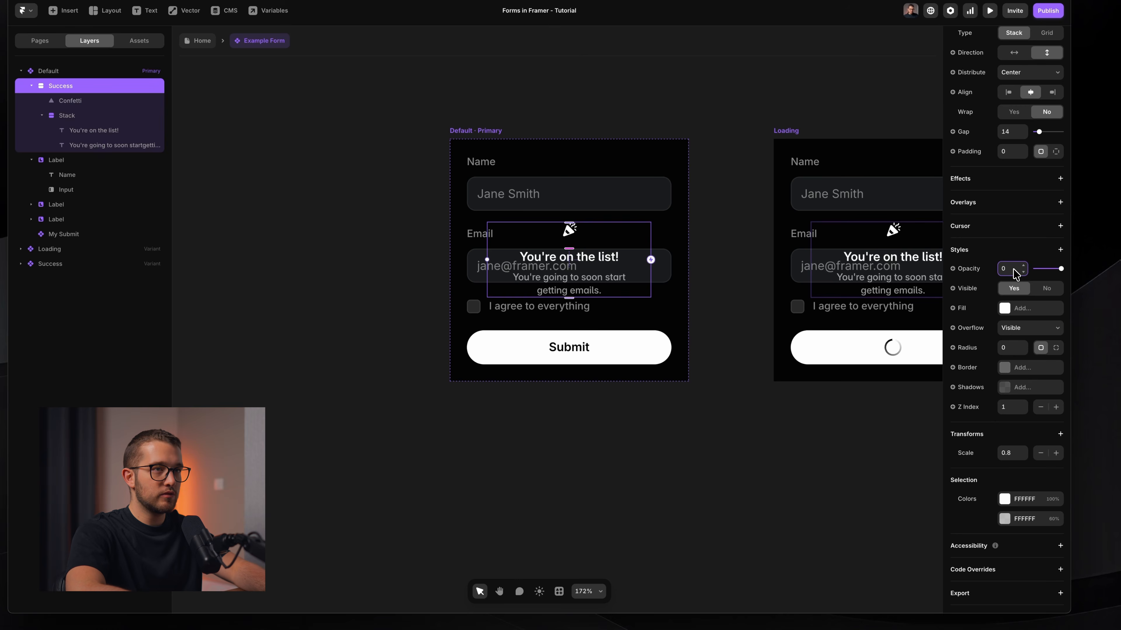
key(Return)
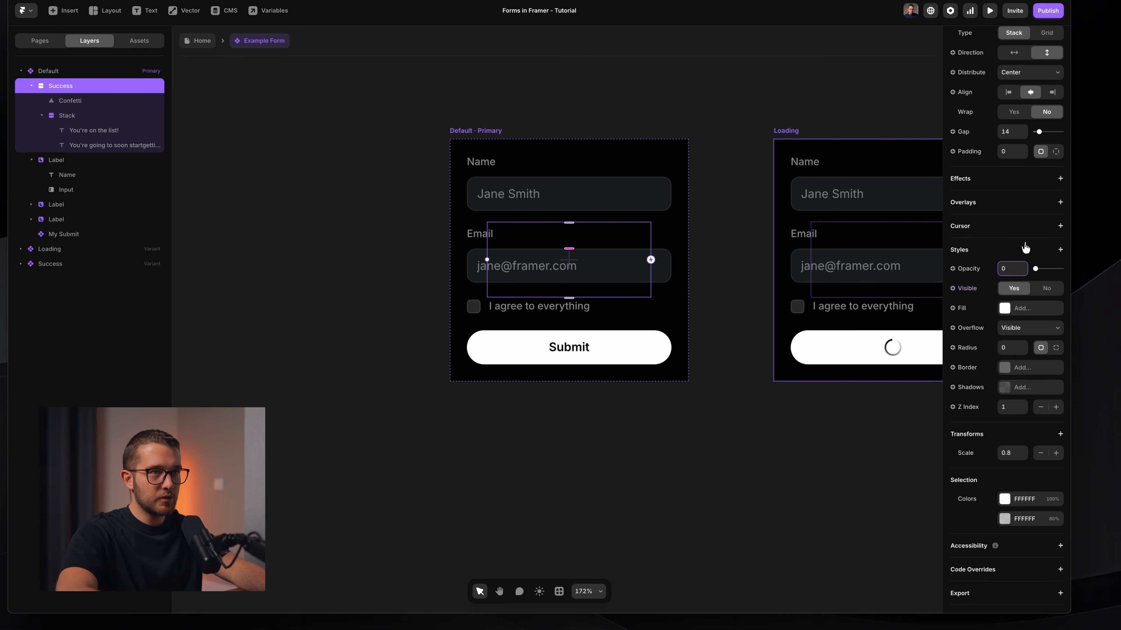
Add Pointer Events and User Select so the message ignores clicks and text selection.
click(1025, 248)
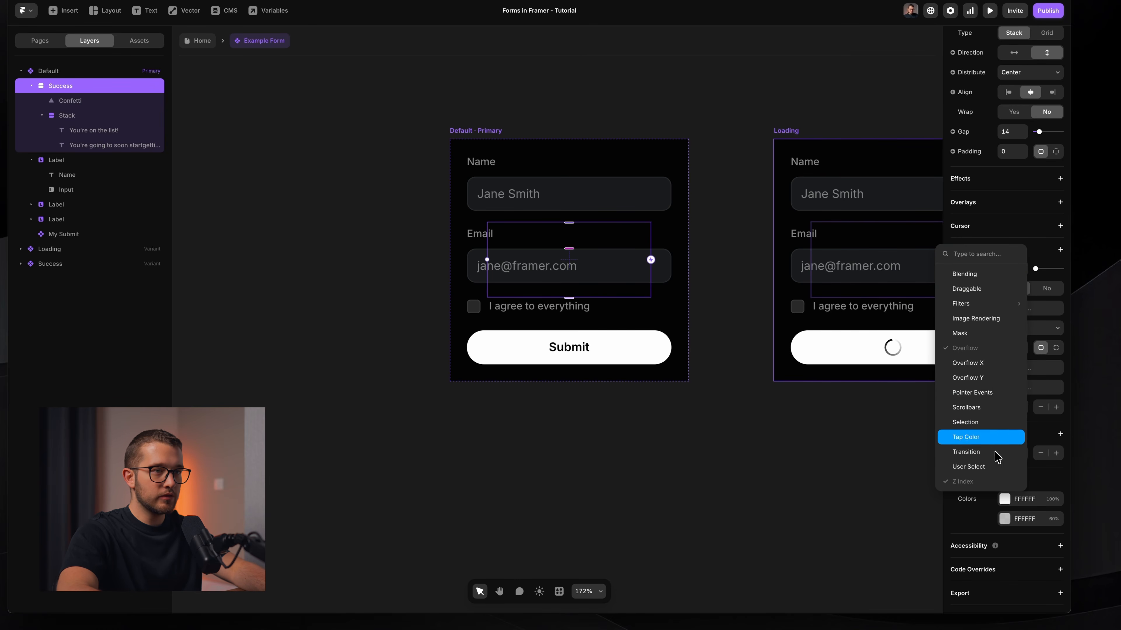
click(1002, 393)
click(1059, 249)
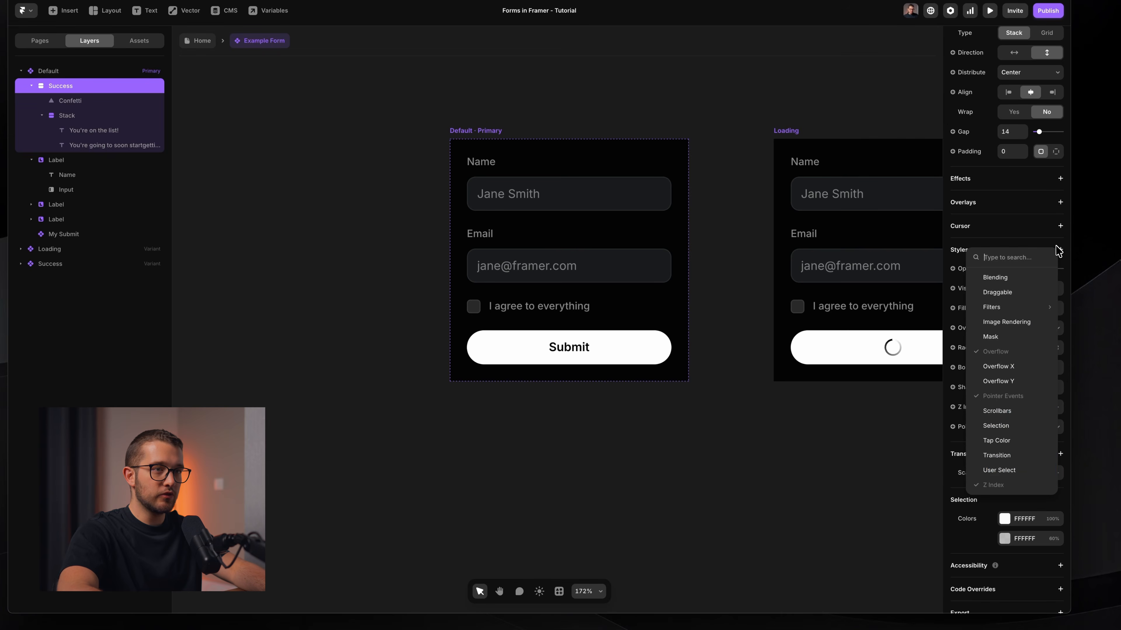
click(1010, 470)
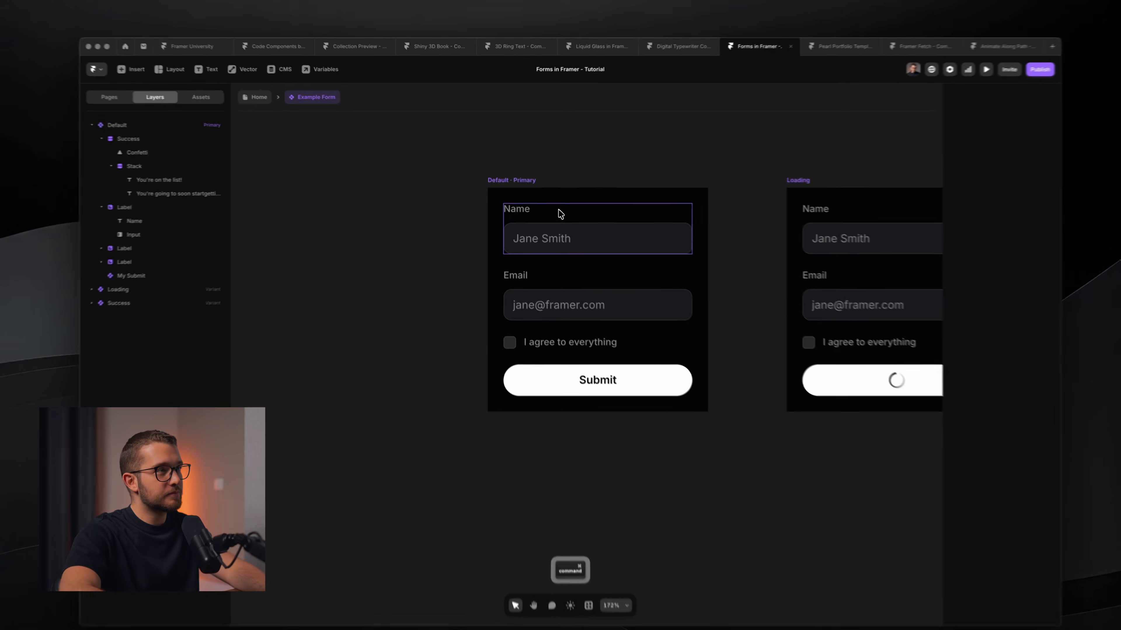
click(554, 218)
Select the three Label field groups and My Submit and wrap them in a new stack.
click(74, 149)
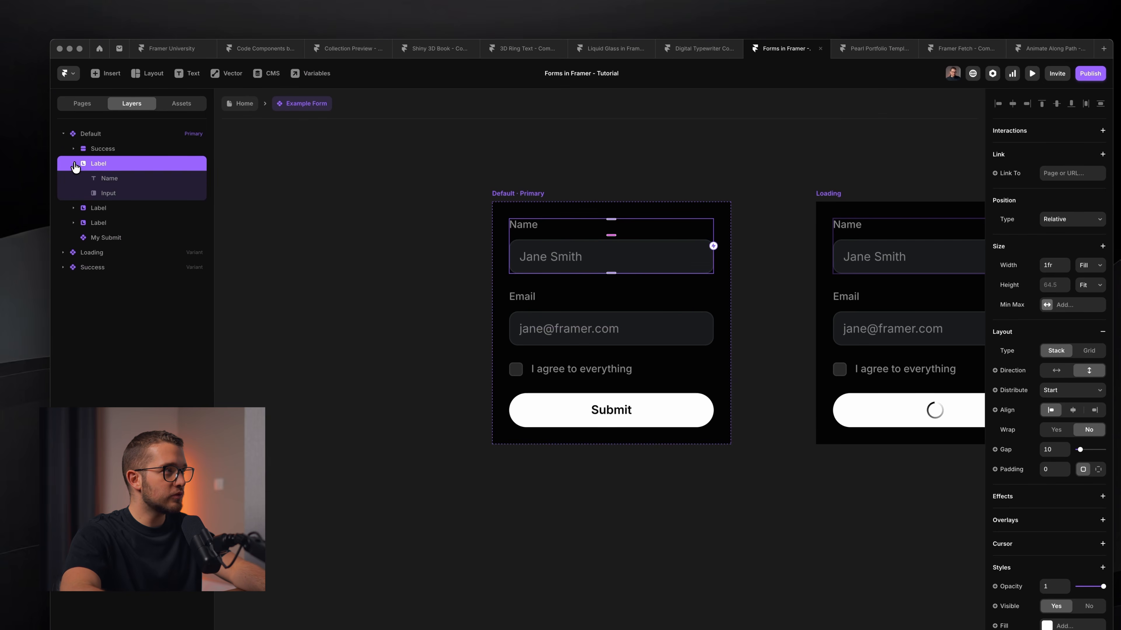
click(73, 164)
click(73, 193)
click(73, 193)
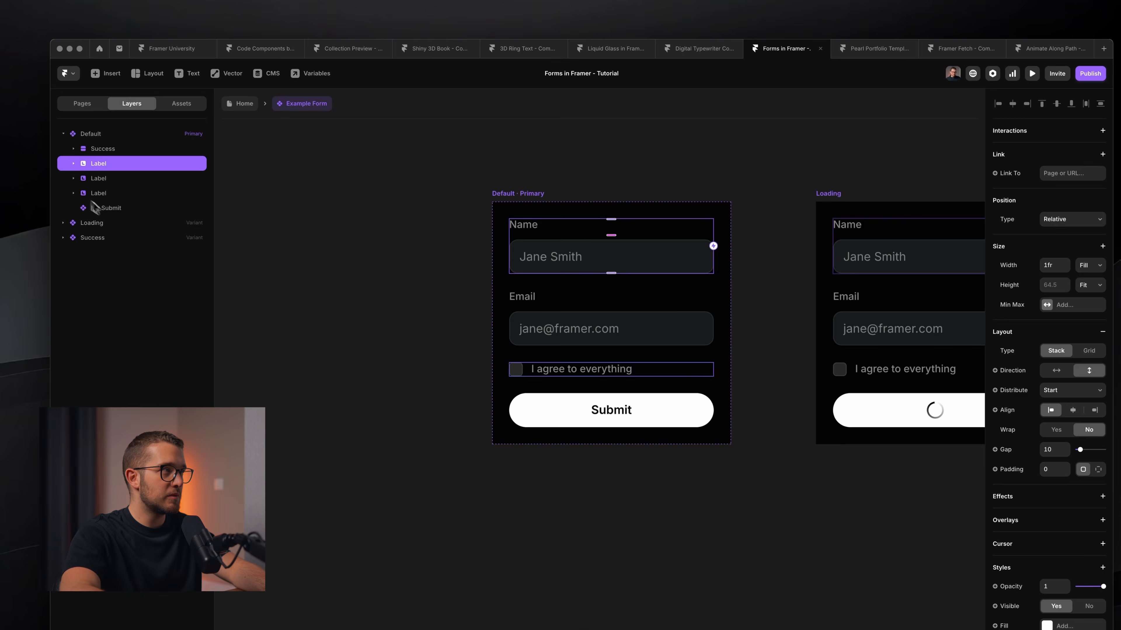
shift+click(94, 208)
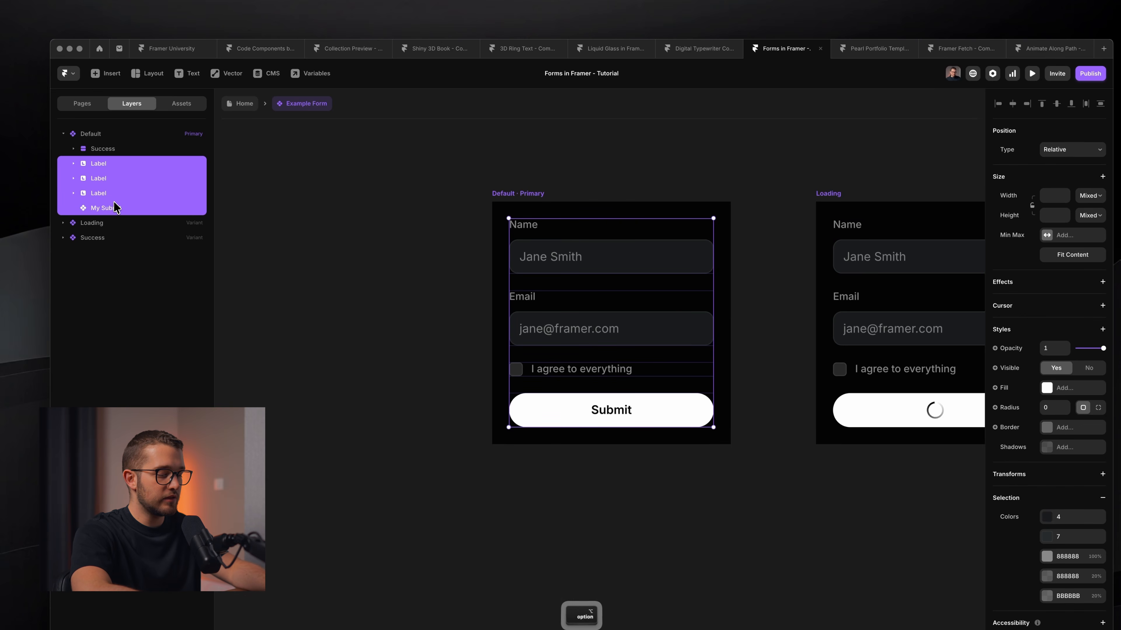
key(super+Return)
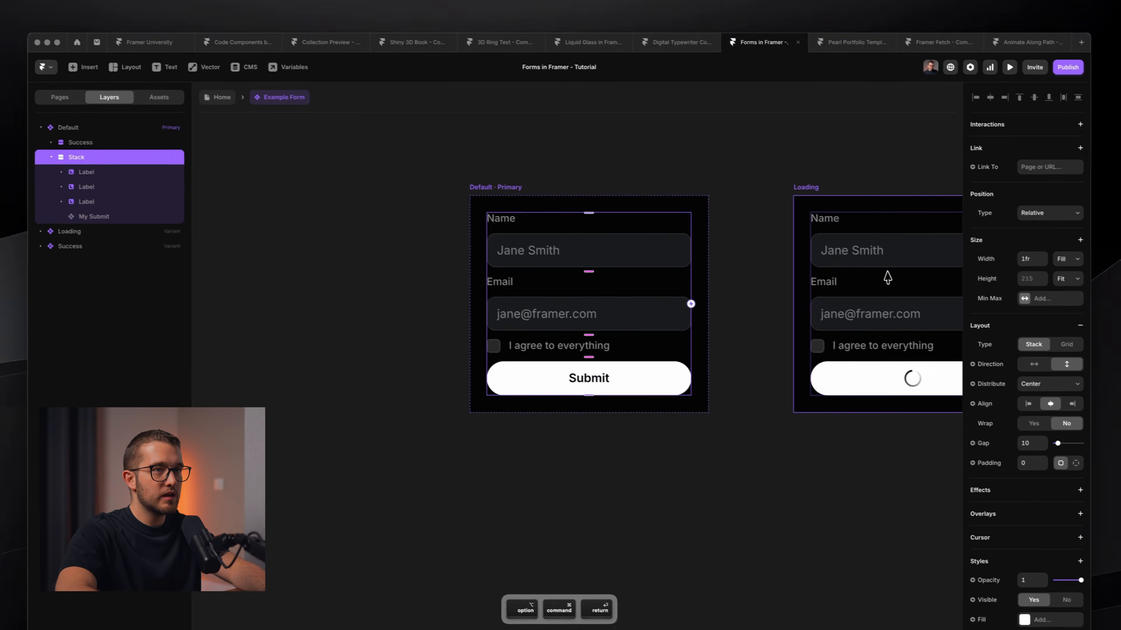
Give the new stack a gap of 20 and rename it 'Forms Fields'.
click(1013, 404)
text(20)
key(Return)
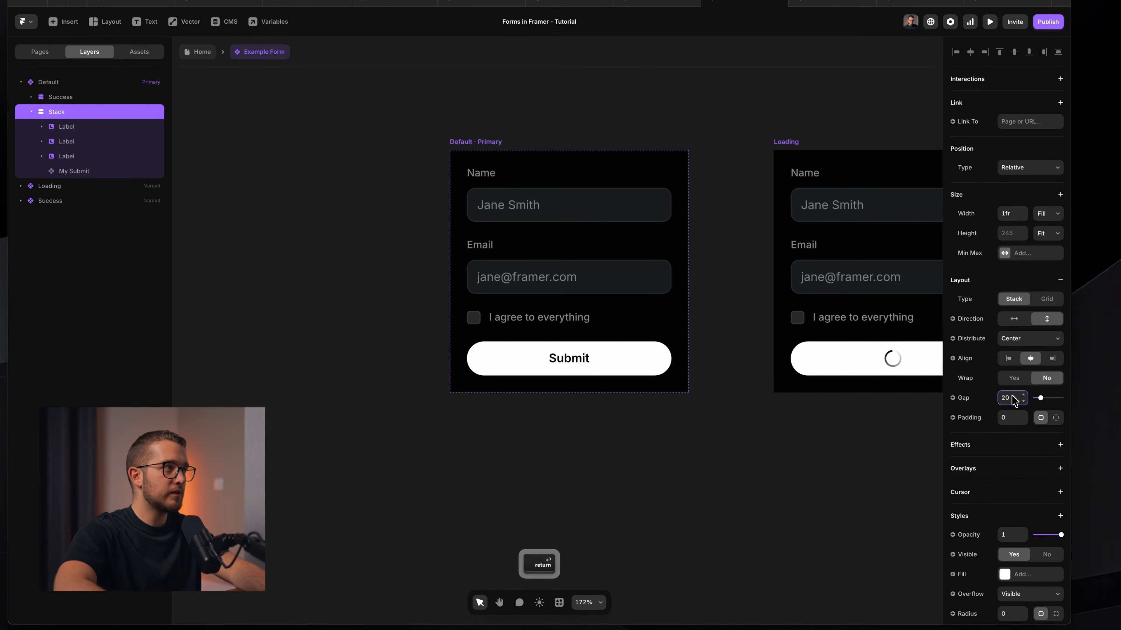
double_click(150, 157)
text(For)
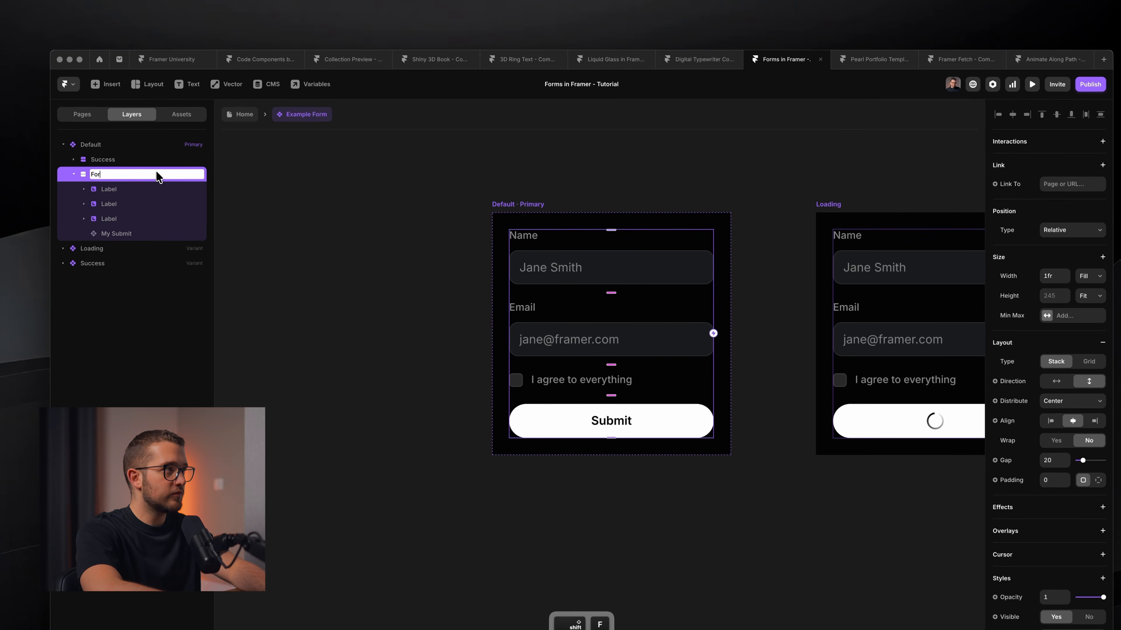
text(ms Fields)
key(Return)
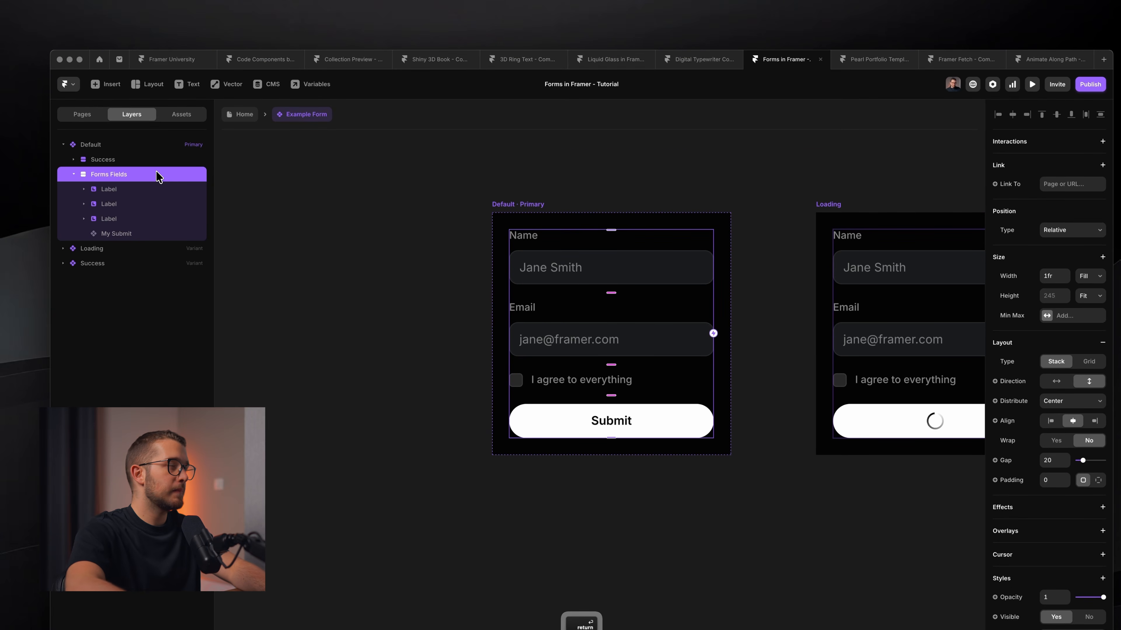
click(74, 174)
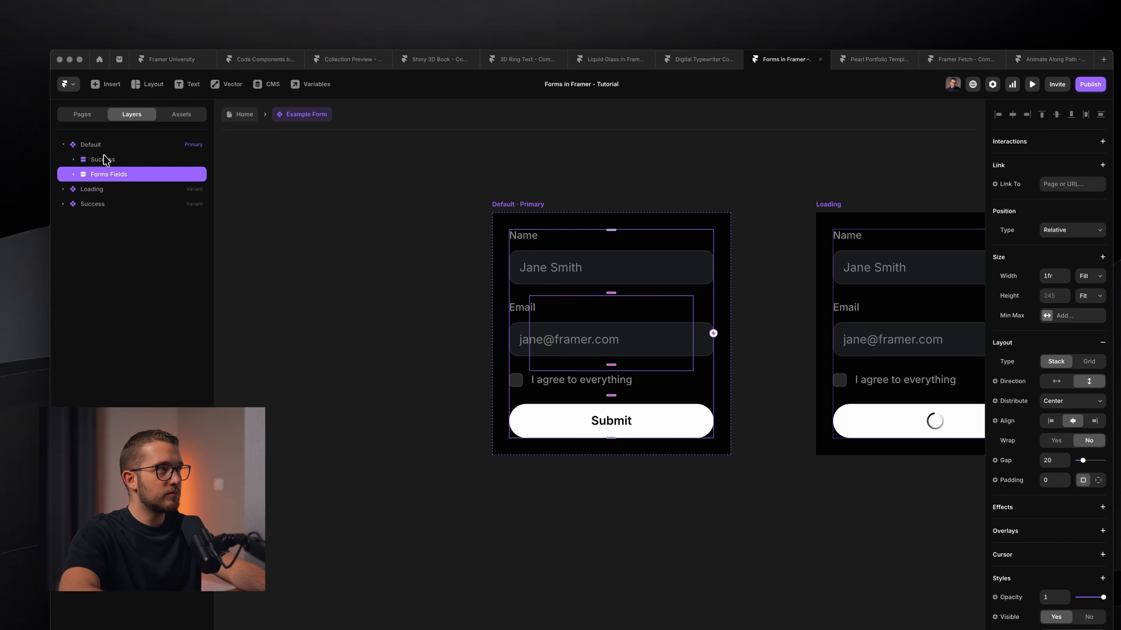
click(118, 160)
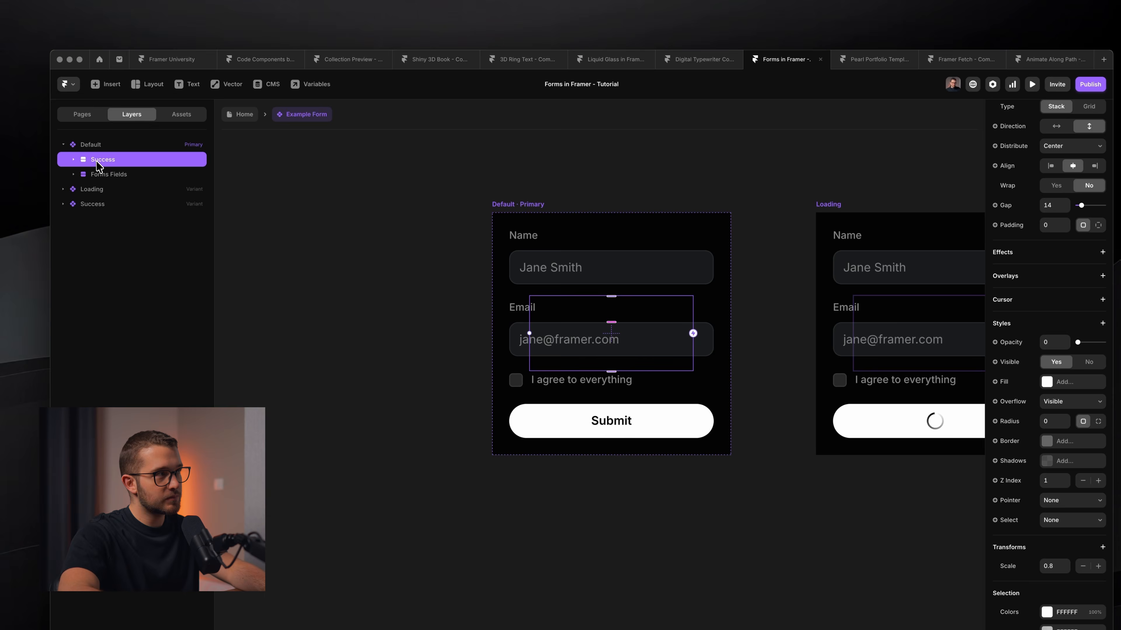
click(109, 177)
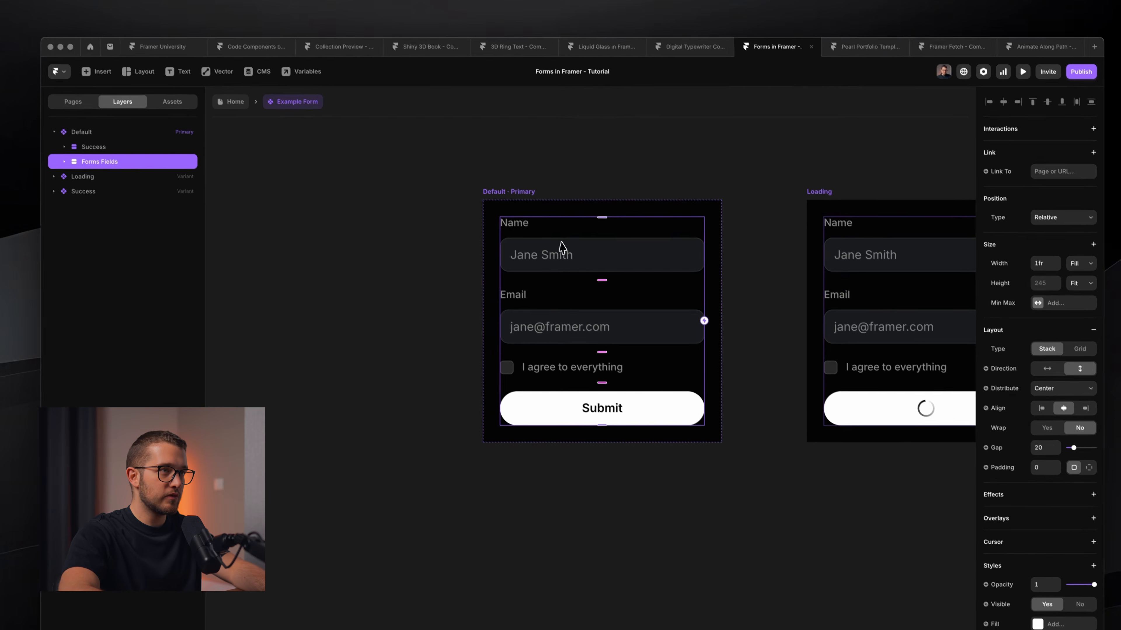
In the Success variant, scale Forms Fields to 1.1 and set its opacity to 0.
scroll(573, 260, right, 10)
scroll(557, 239, right, 5)
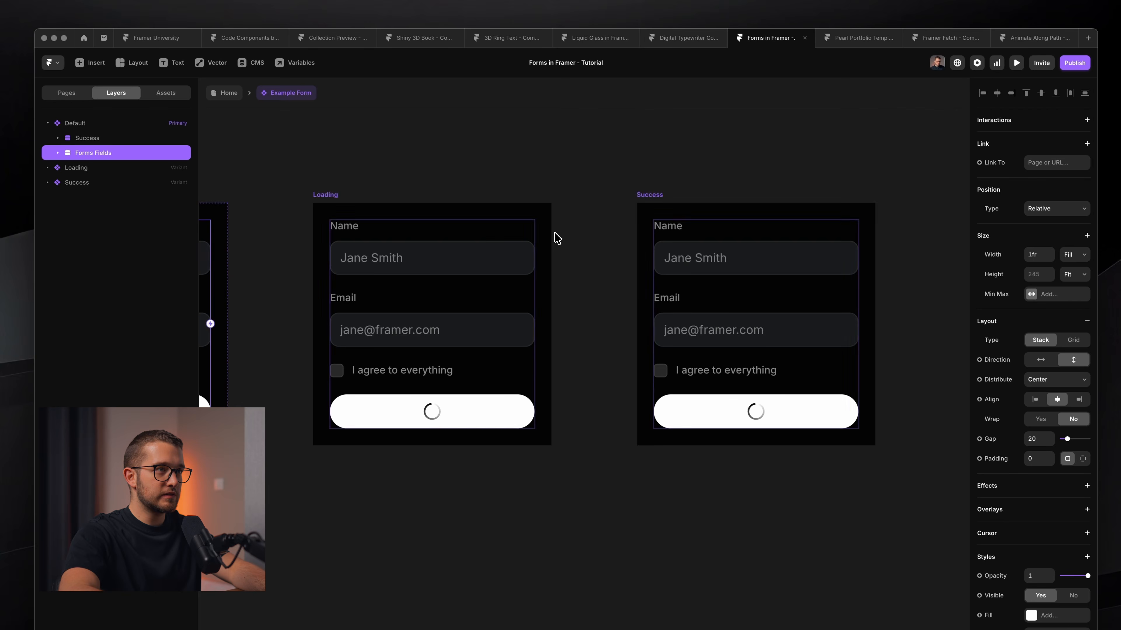
super+click(631, 295)
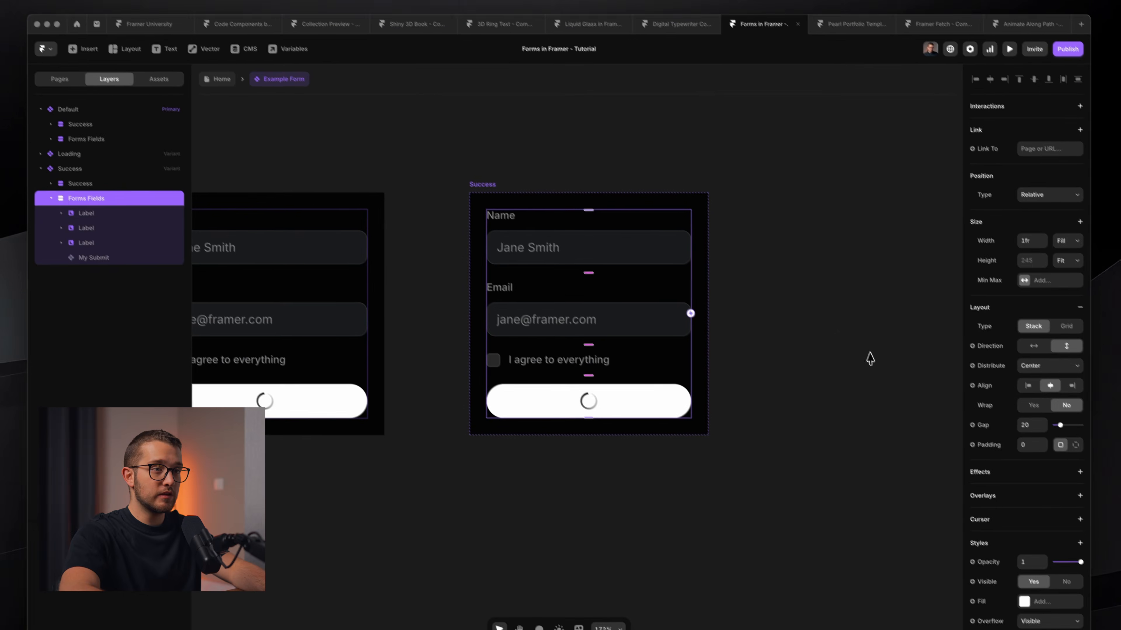
scroll(975, 443, down, 5)
drag(1066, 426, 1049, 426)
scroll(1041, 466, down, 2)
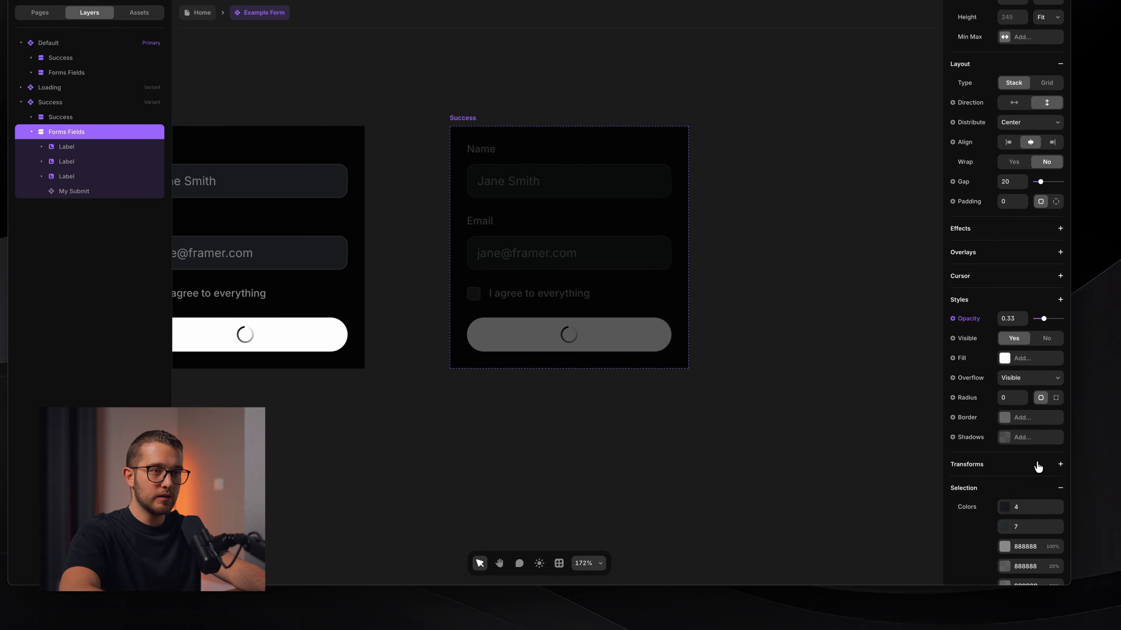
click(1040, 467)
click(1013, 346)
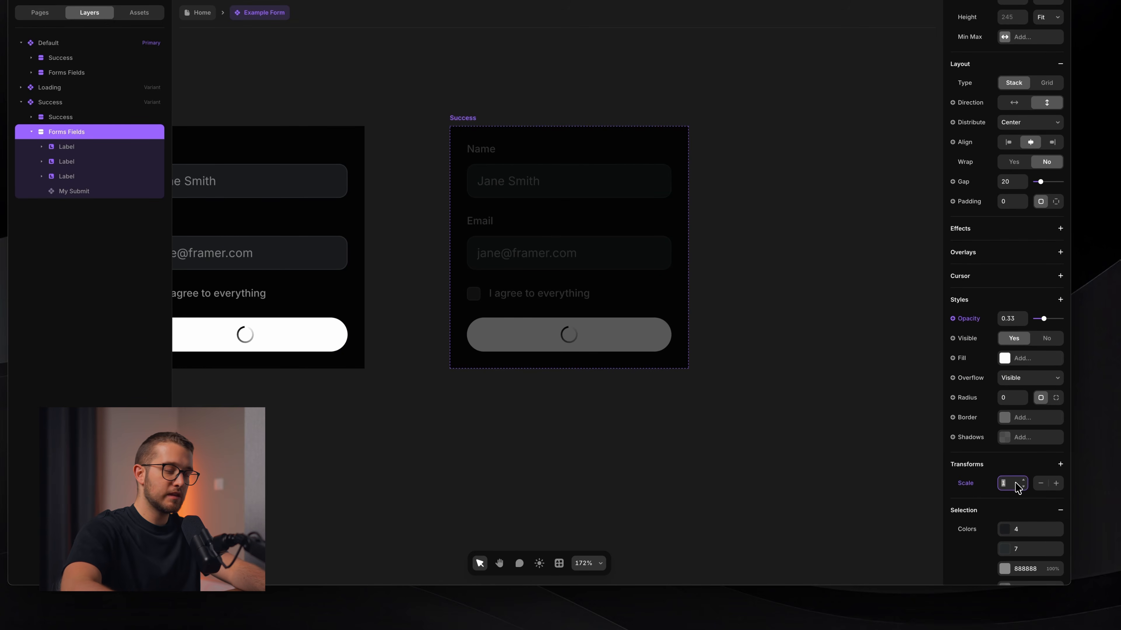
text(1)
key(Return)
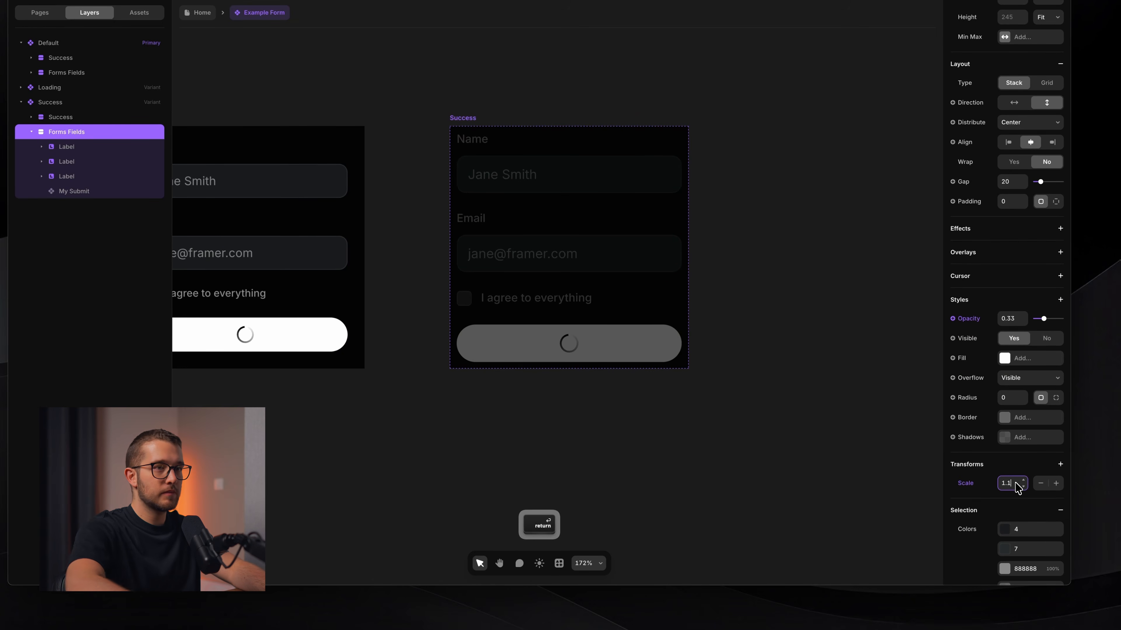
text(0)
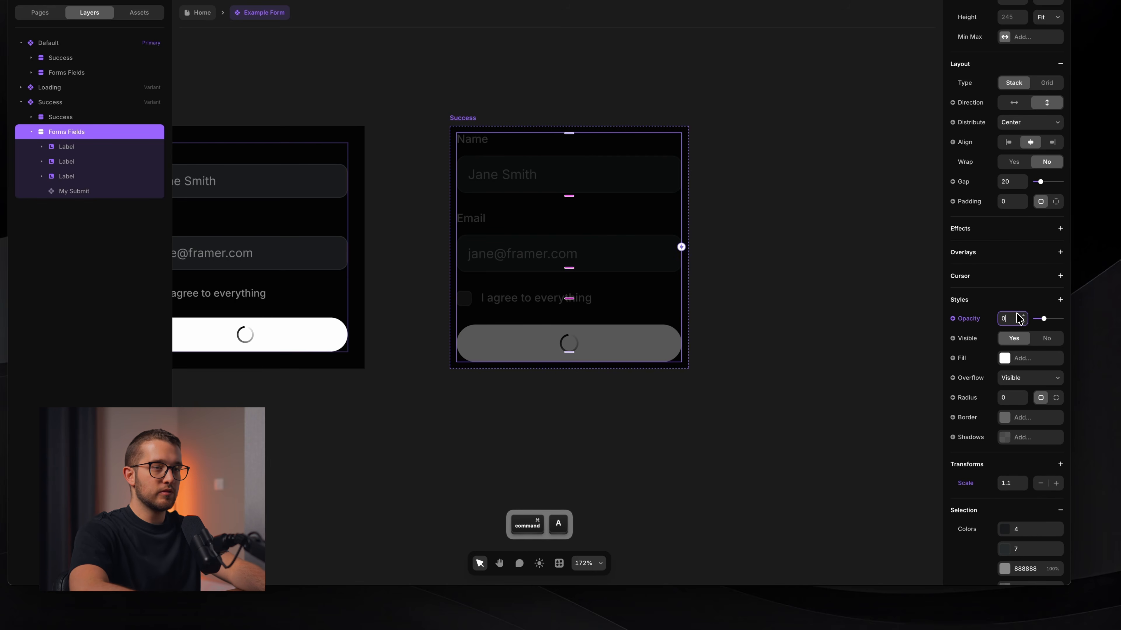
key(Return)
Add User Select and Pointer Events so the fields ignore text selection and clicks.
click(1037, 298)
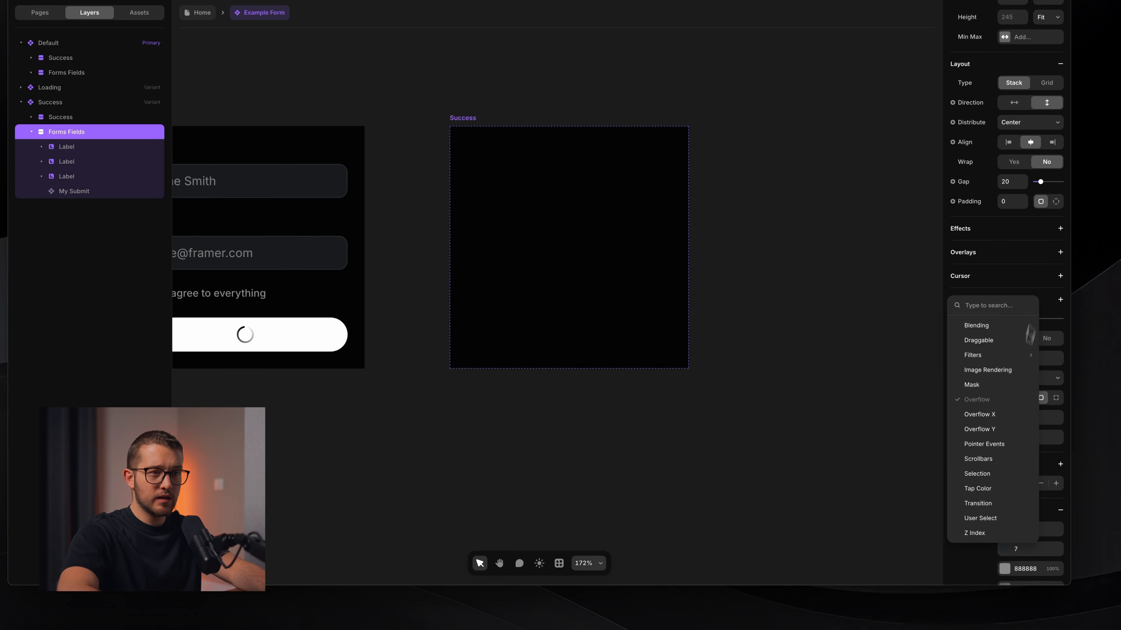
click(980, 518)
click(1060, 300)
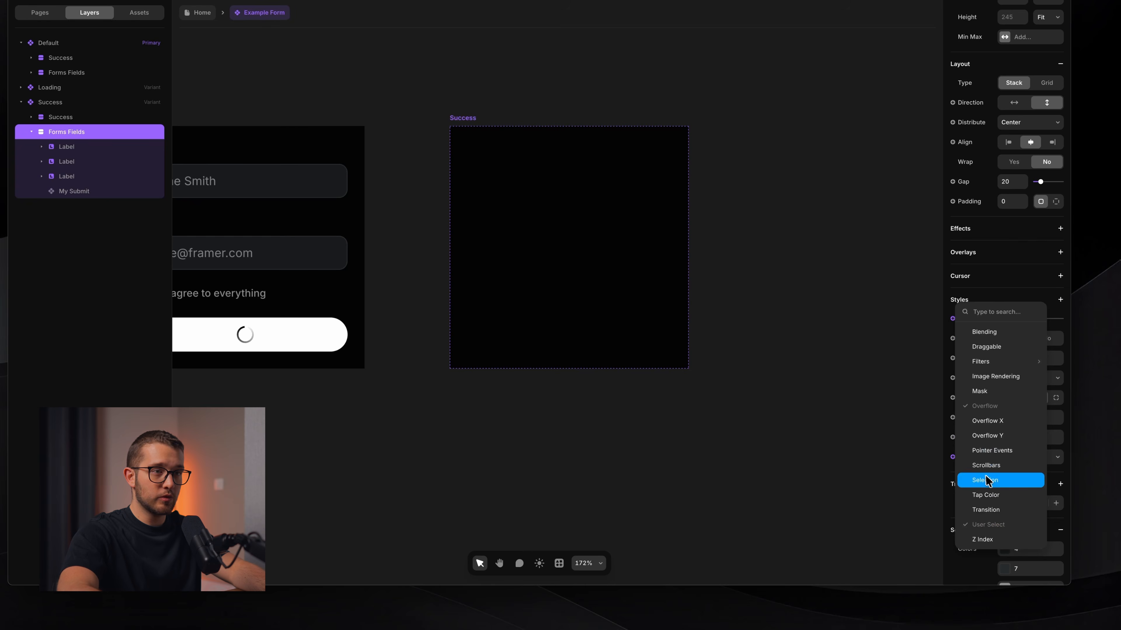
click(995, 450)
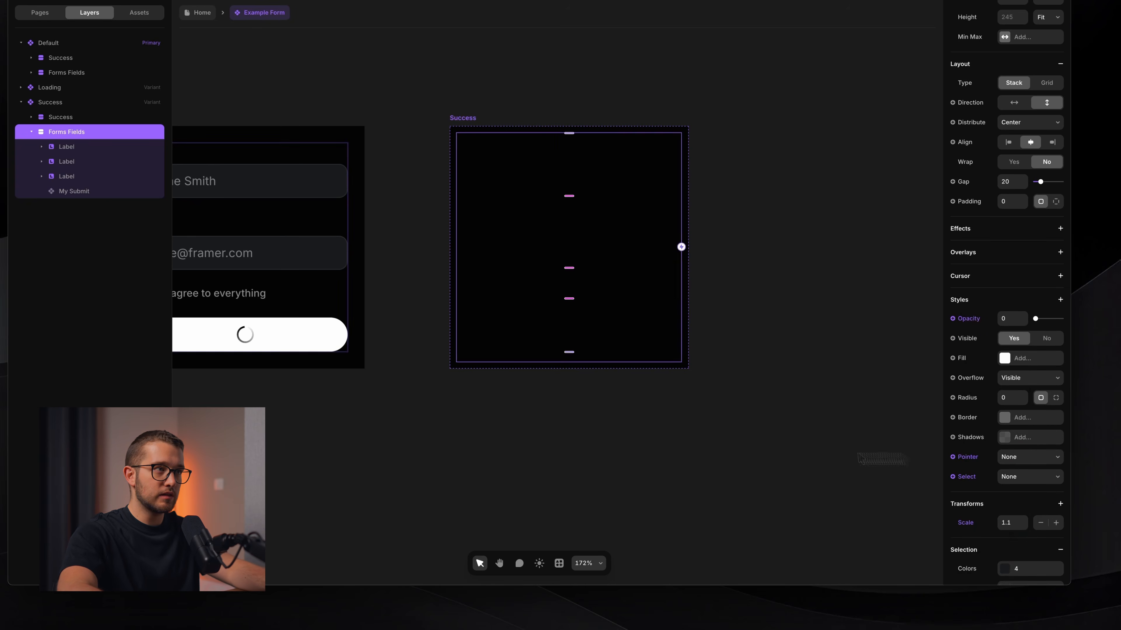
click(80, 116)
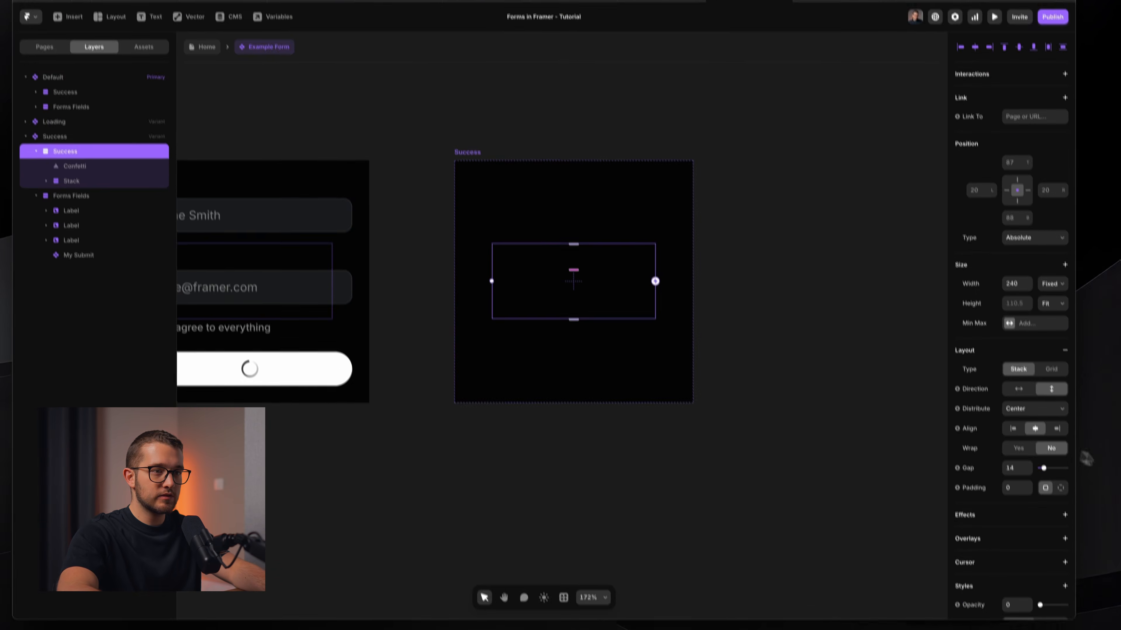
scroll(1077, 551, down, 3)
Set the Success message's opacity to 1 and its scale to 1.
click(1015, 436)
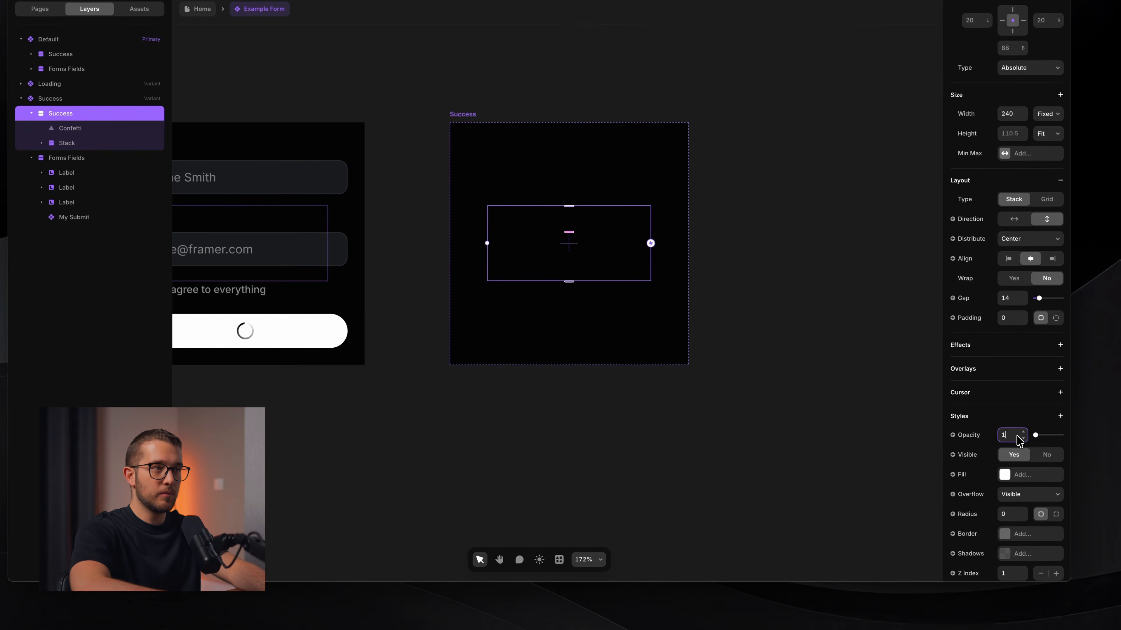
text(1)
key(Return)
scroll(1013, 440, down, 5)
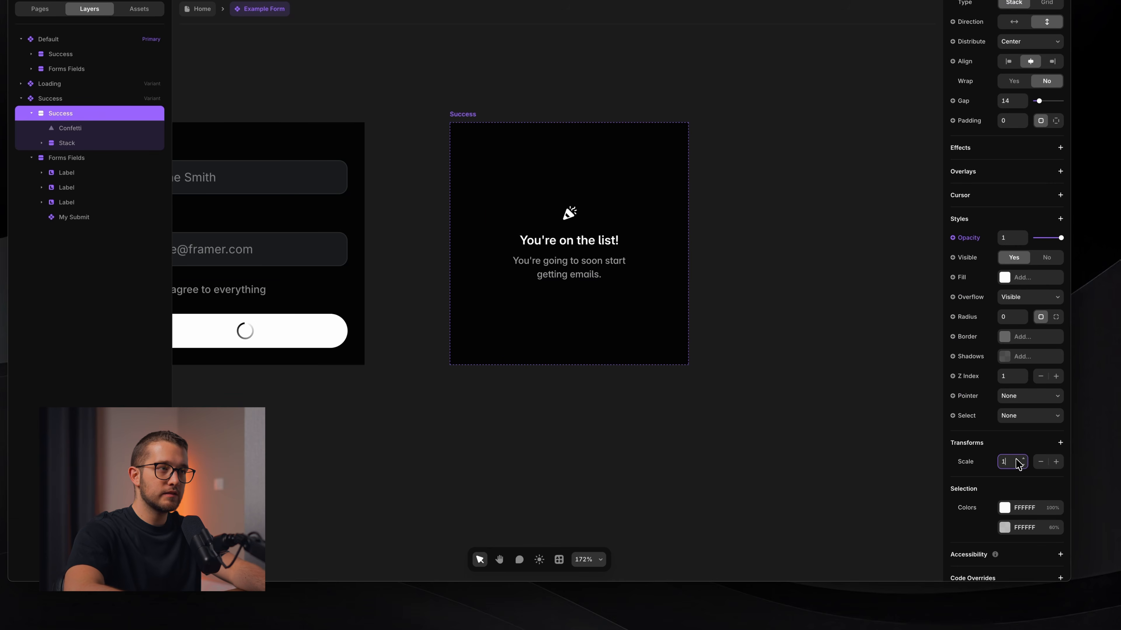
key(Return)
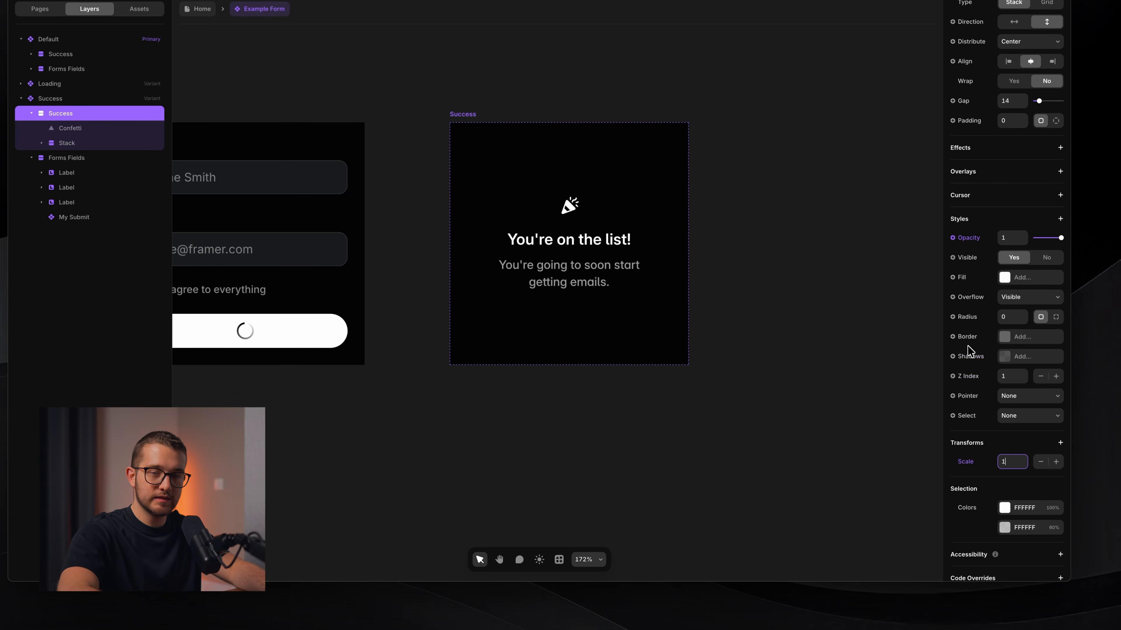
Set the message's Pointer and Select behaviour to Auto.
click(1009, 396)
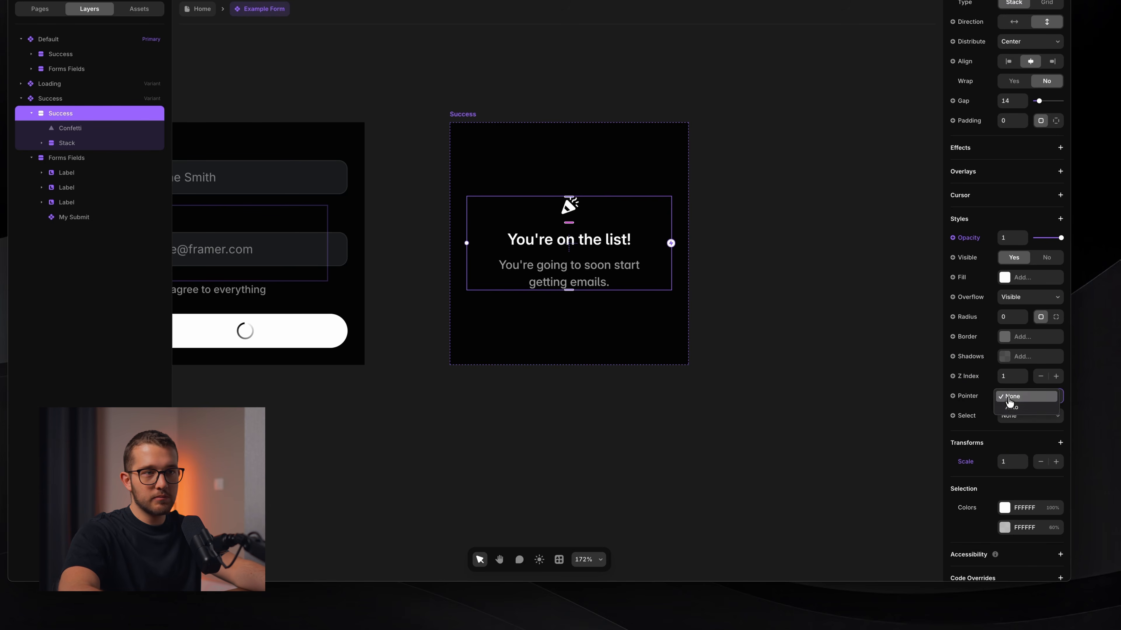
click(1011, 407)
click(1015, 416)
click(1015, 428)
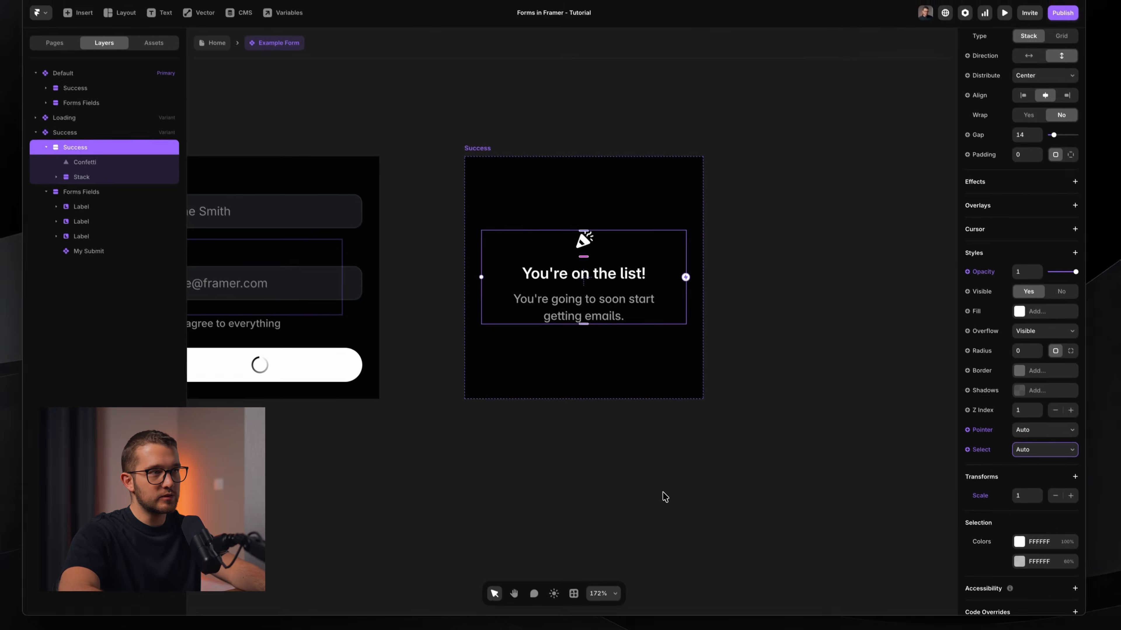
click(648, 462)
scroll(595, 304, down, 5)
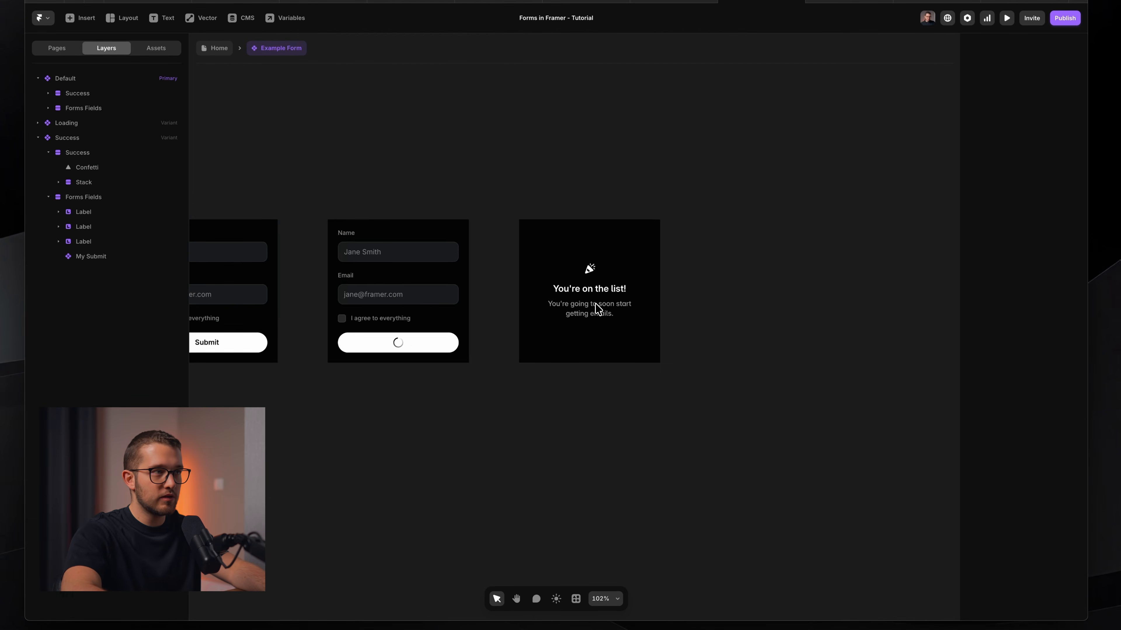
scroll(595, 309, left, 3)
scroll(599, 188, left, 2)
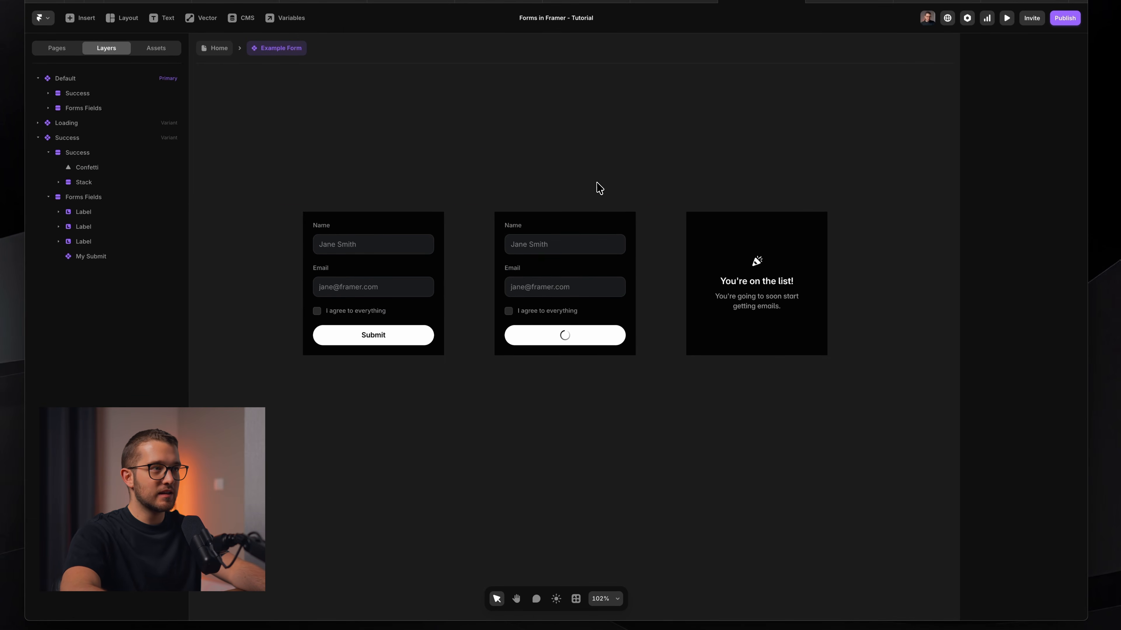
scroll(599, 188, up, 2)
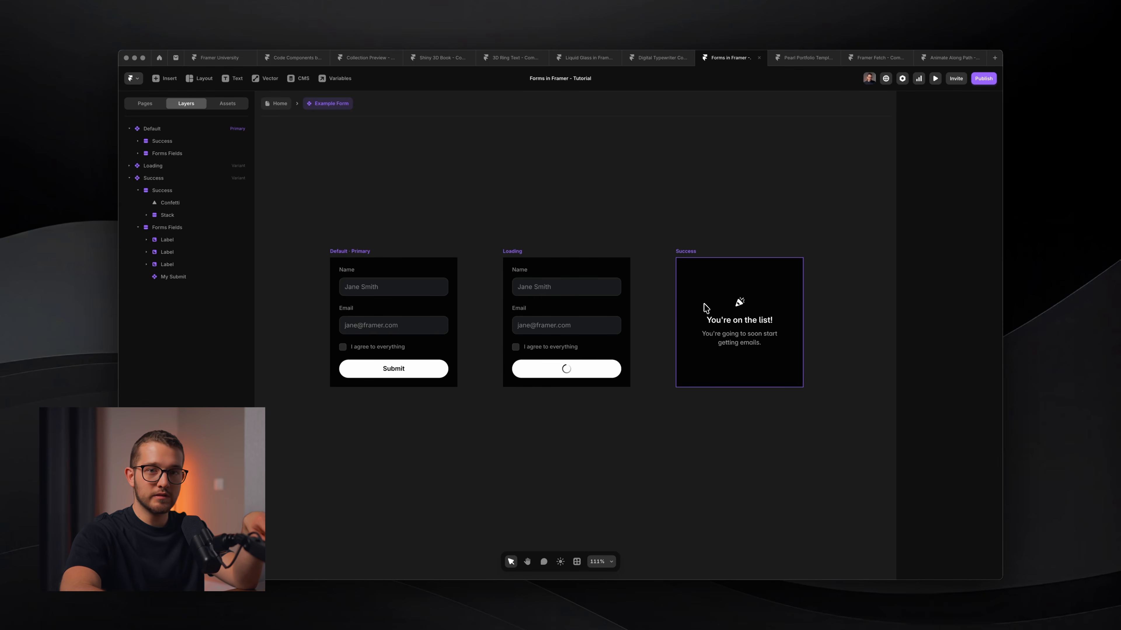
click(379, 284)
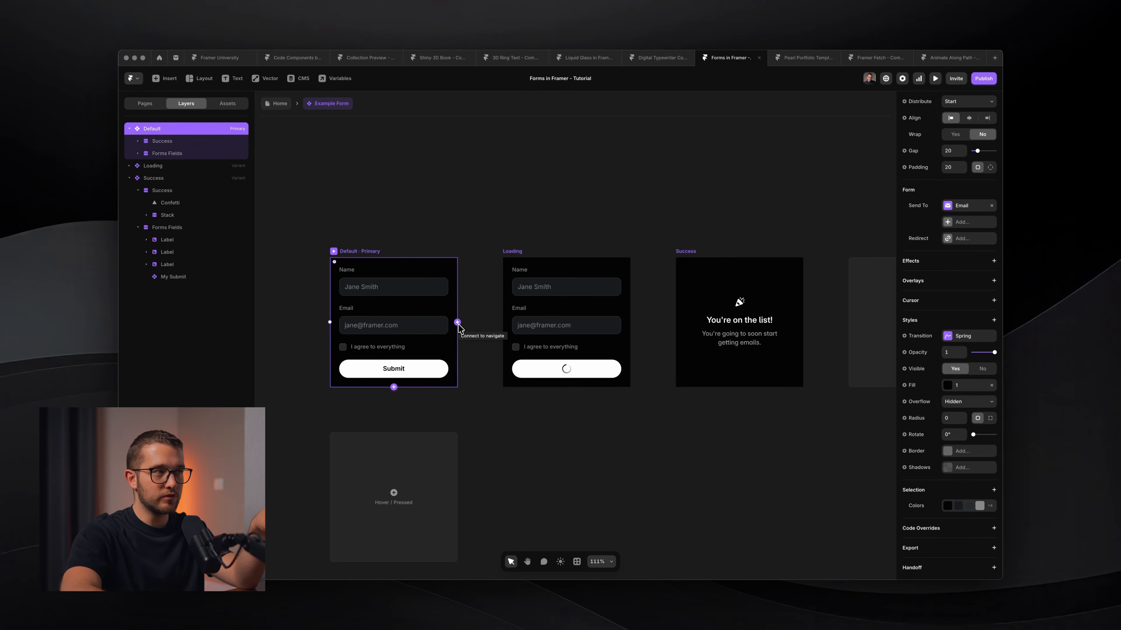
Link the Default variant to Loading with an interaction triggered on Loading.
scroll(459, 325, up, 5)
drag(458, 323, 582, 288)
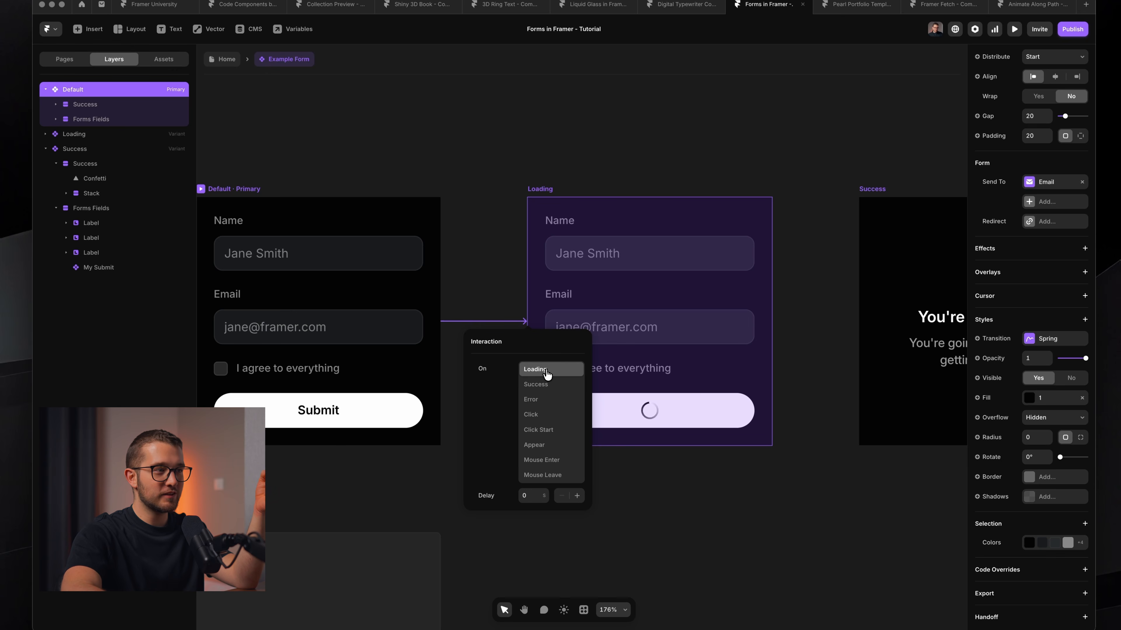
click(658, 481)
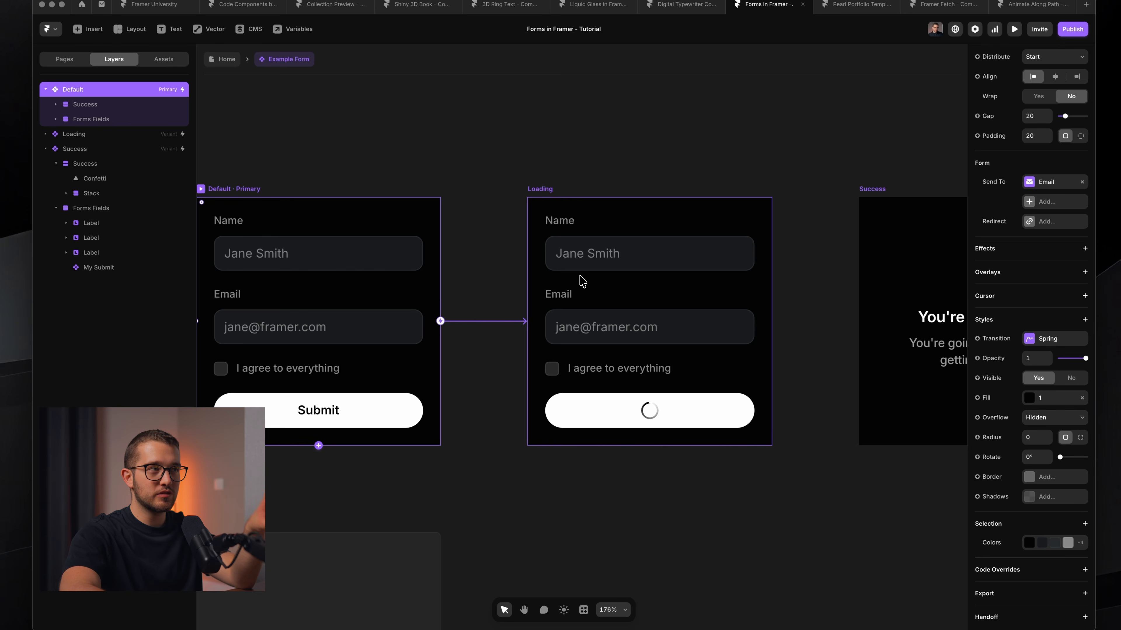
Link the Loading variant to Success with an interaction triggered on Success.
scroll(582, 281, right, 4)
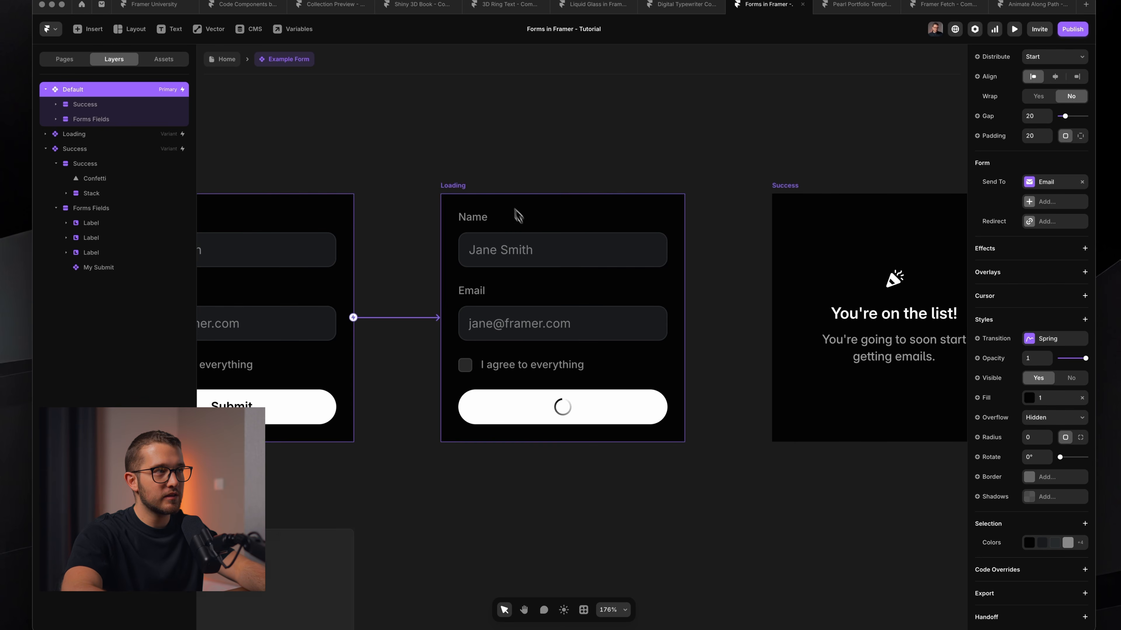
click(518, 216)
scroll(626, 243, right, 3)
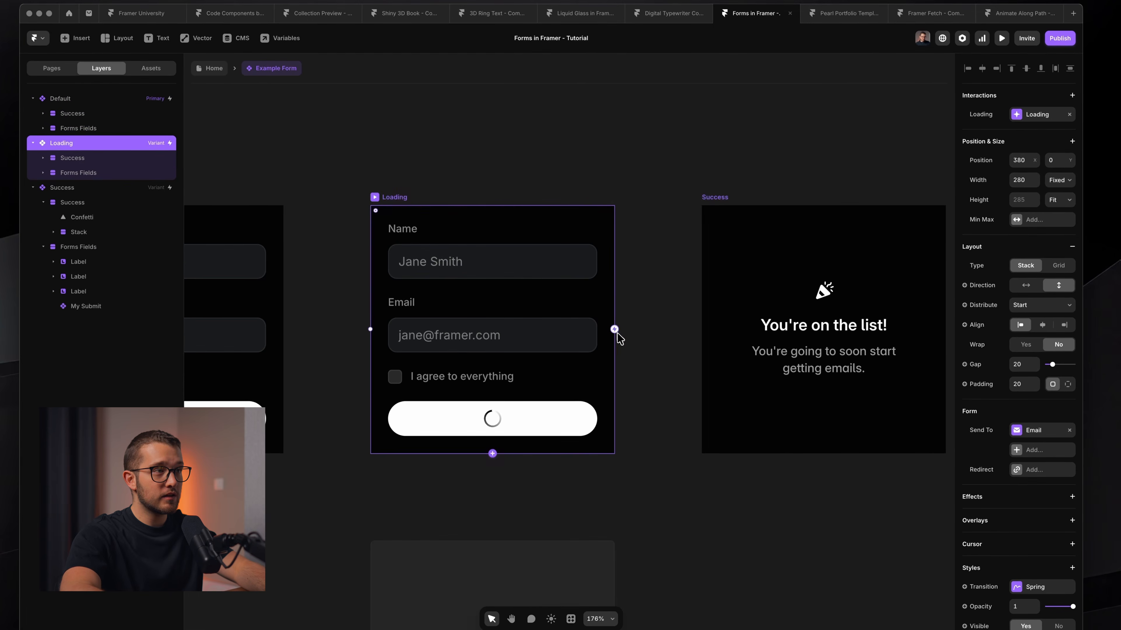
drag(615, 330, 616, 331)
drag(672, 248, 721, 251)
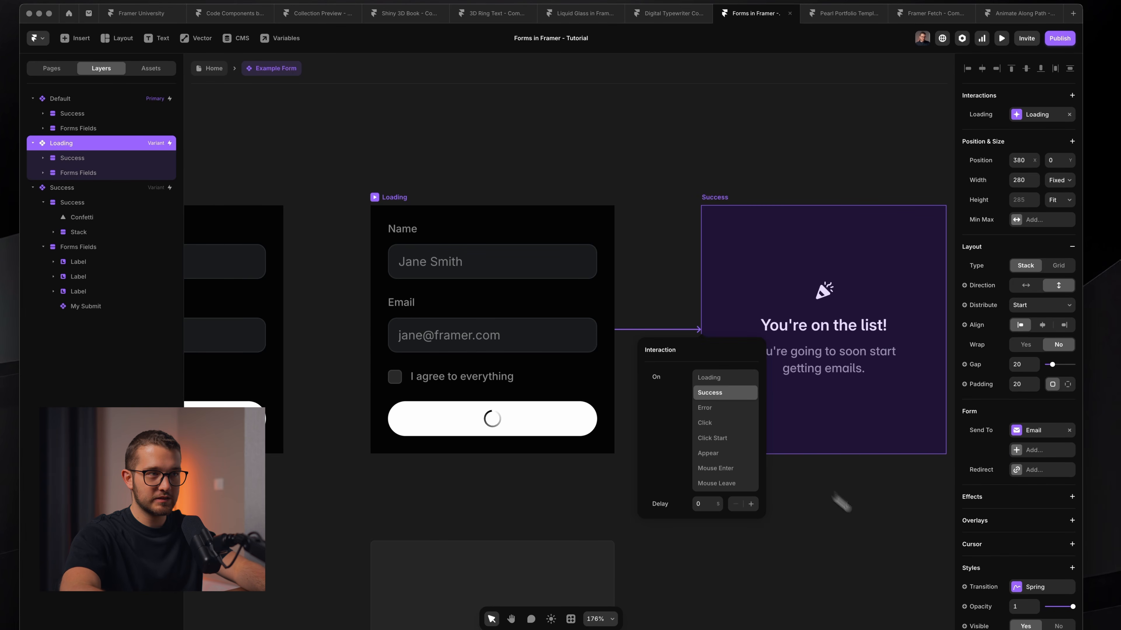
click(868, 521)
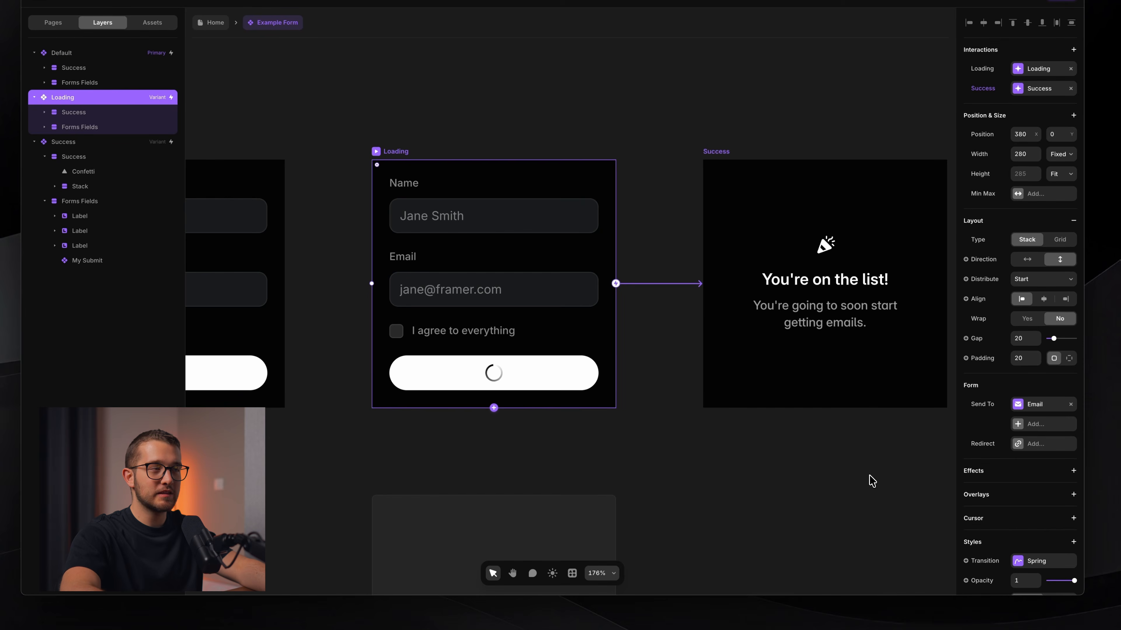
click(749, 526)
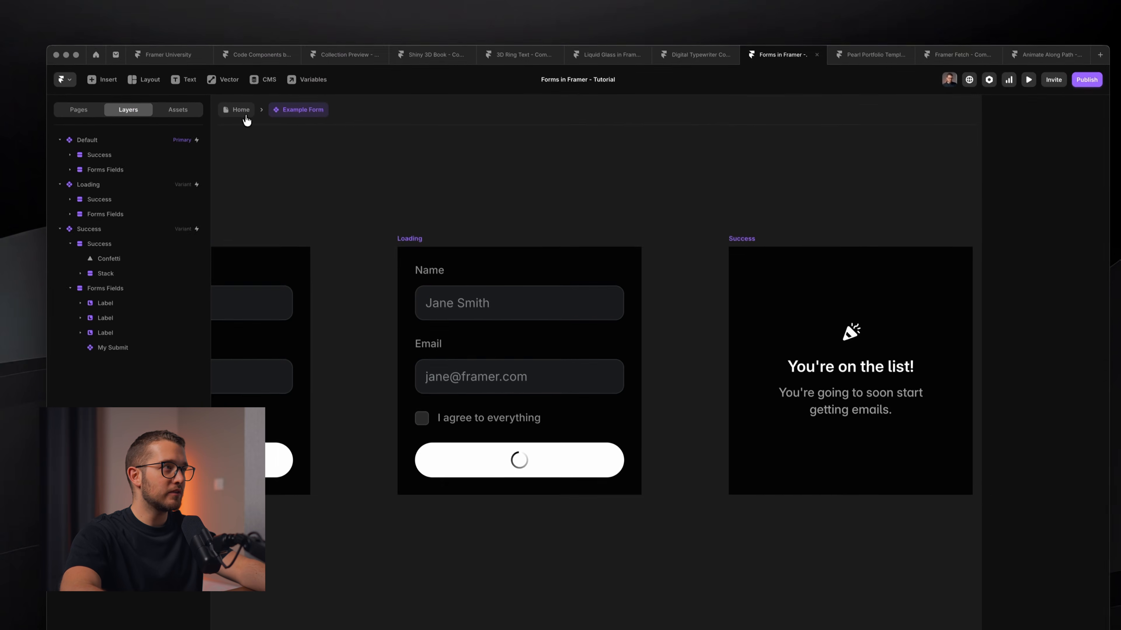
On the Home page with the UI hidden, submit the form with a test email and the agreement ticked.
click(219, 25)
key(super+backslash)
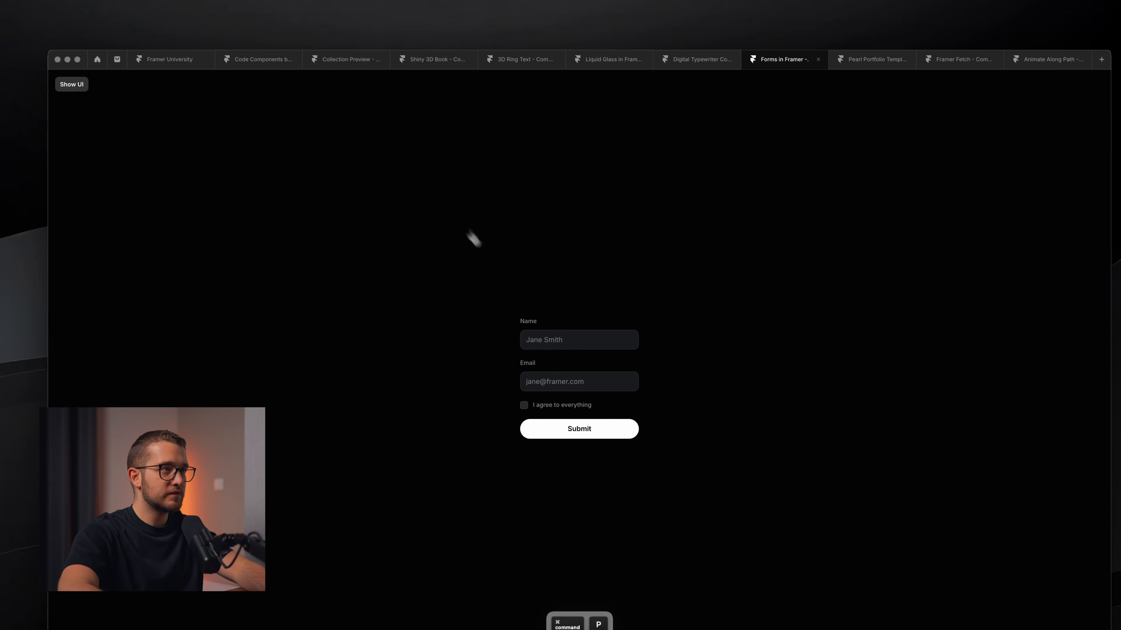
click(551, 385)
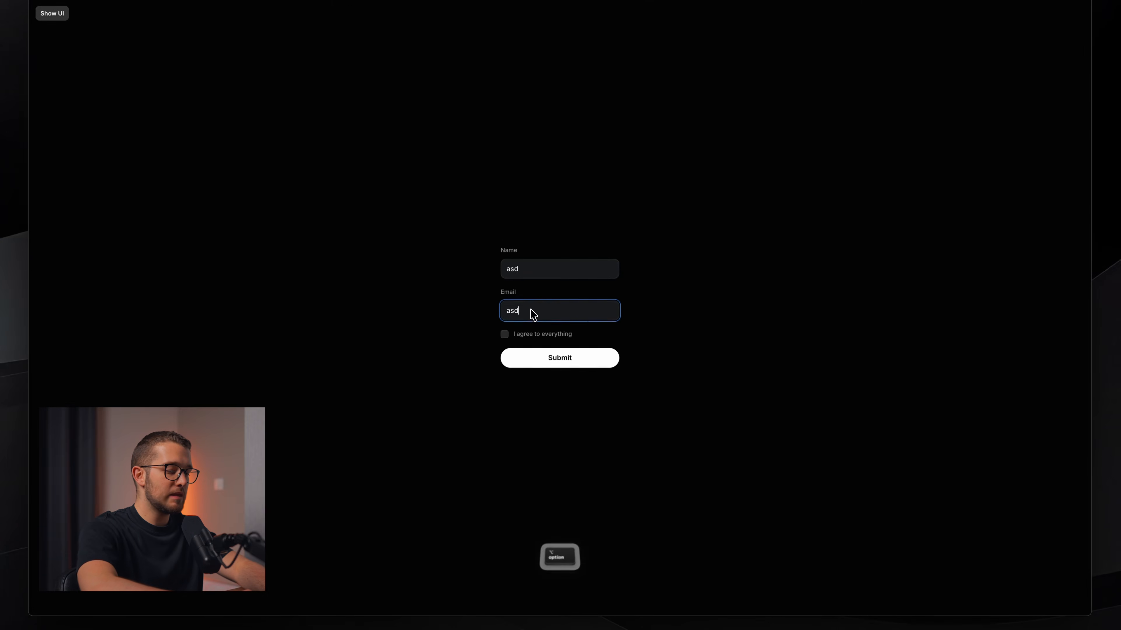
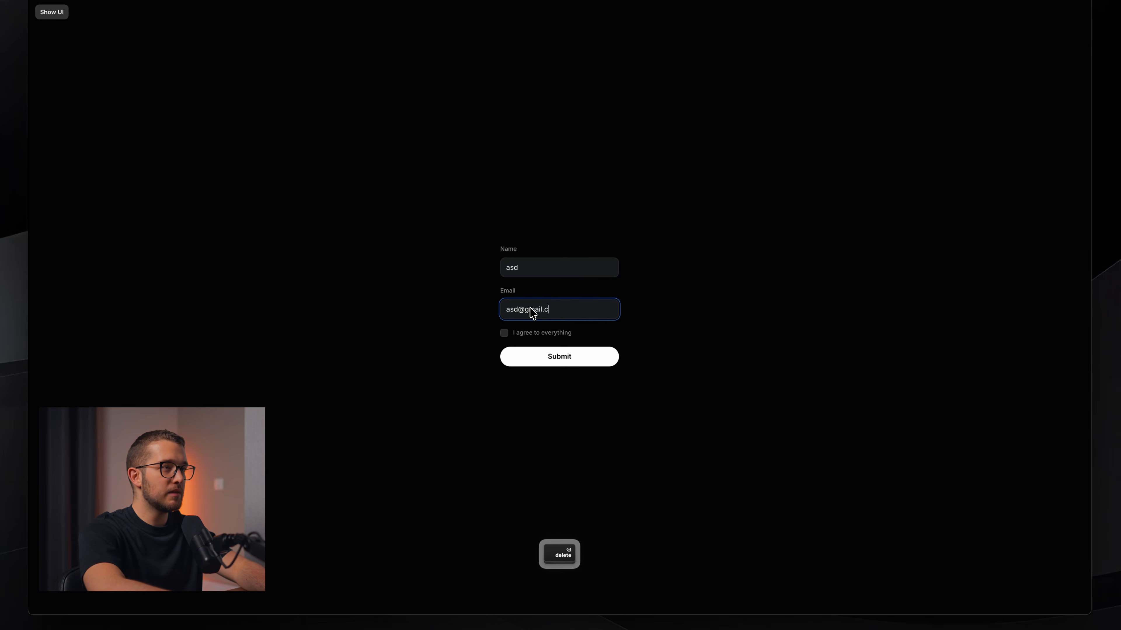
key(Tab)
click(504, 333)
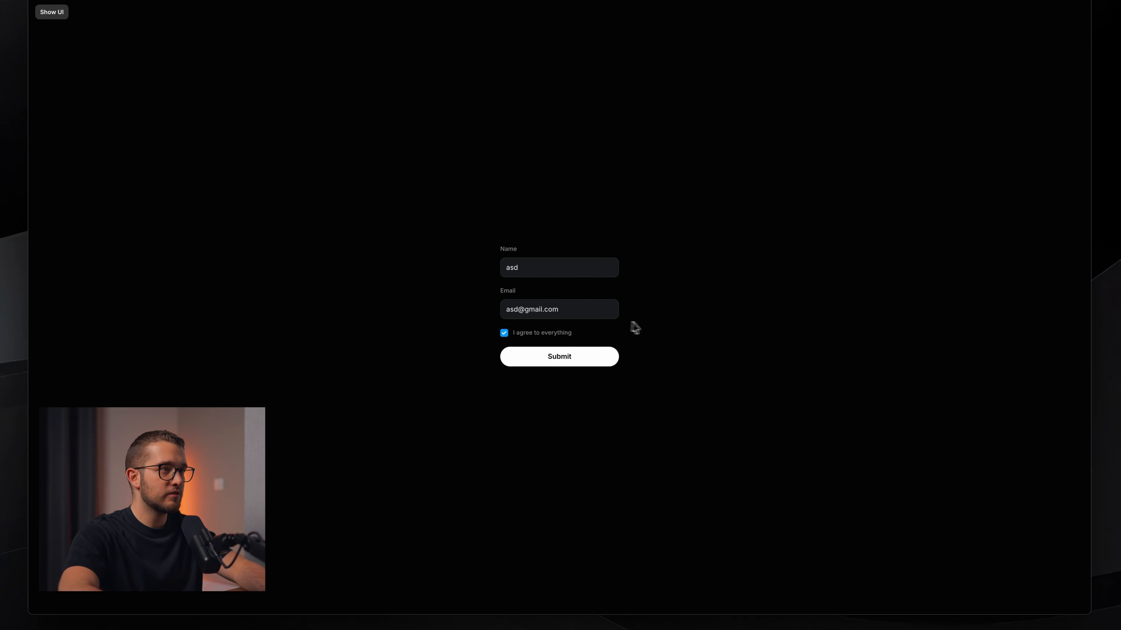
click(552, 364)
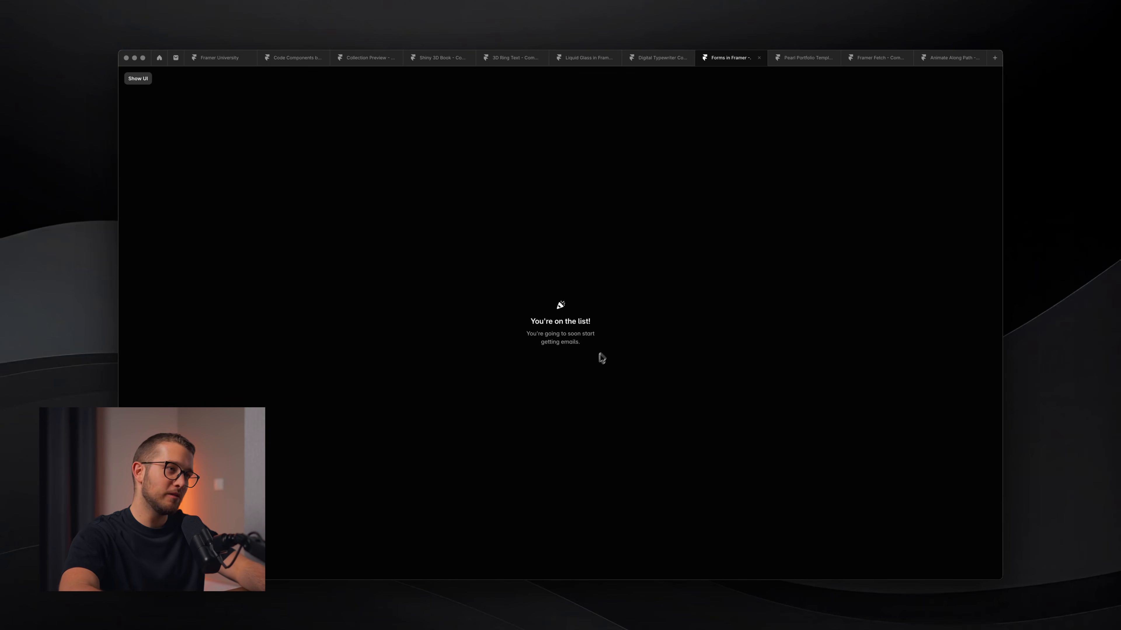
Start a screenshot of the 'You're on the list!' confirmation, then cancel it.
key(shift+super+4)
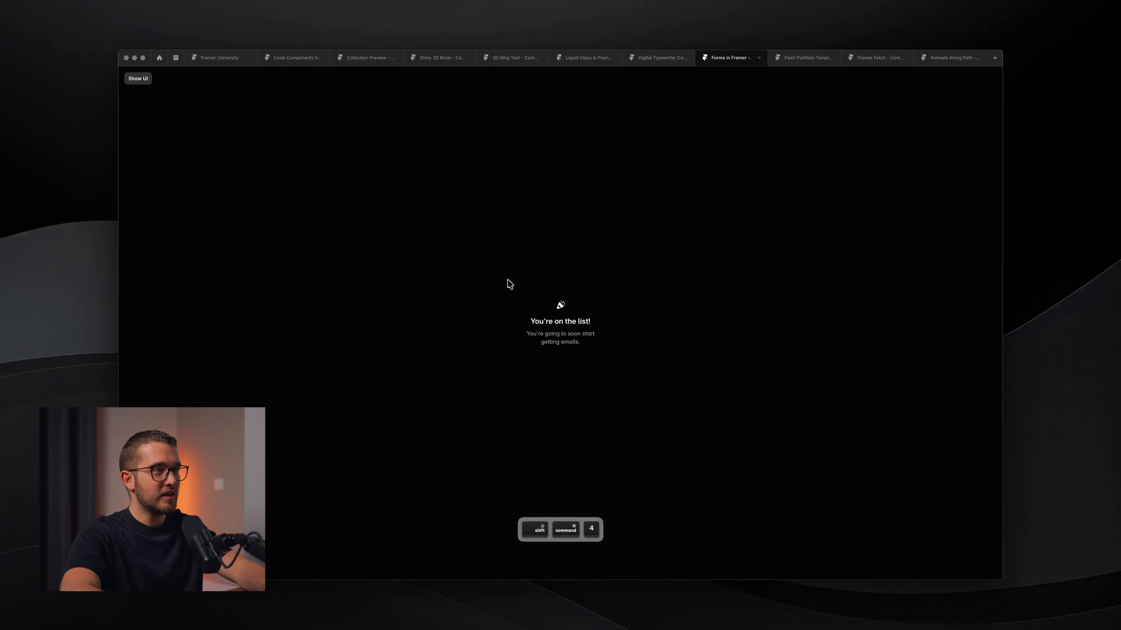
drag(507, 278, 625, 369)
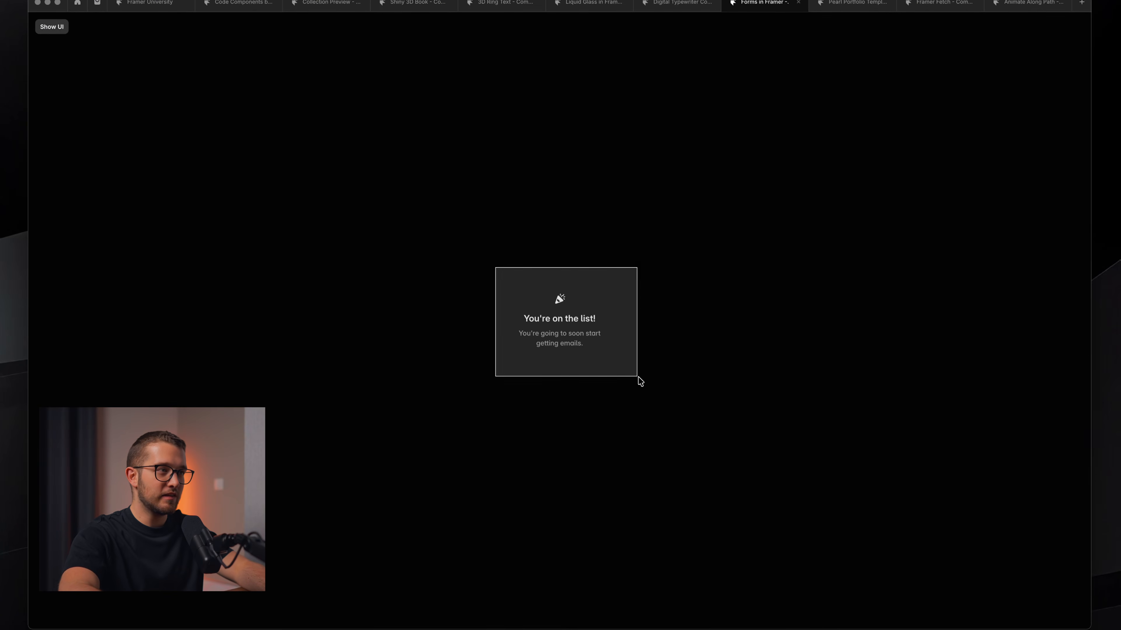
key(Escape)
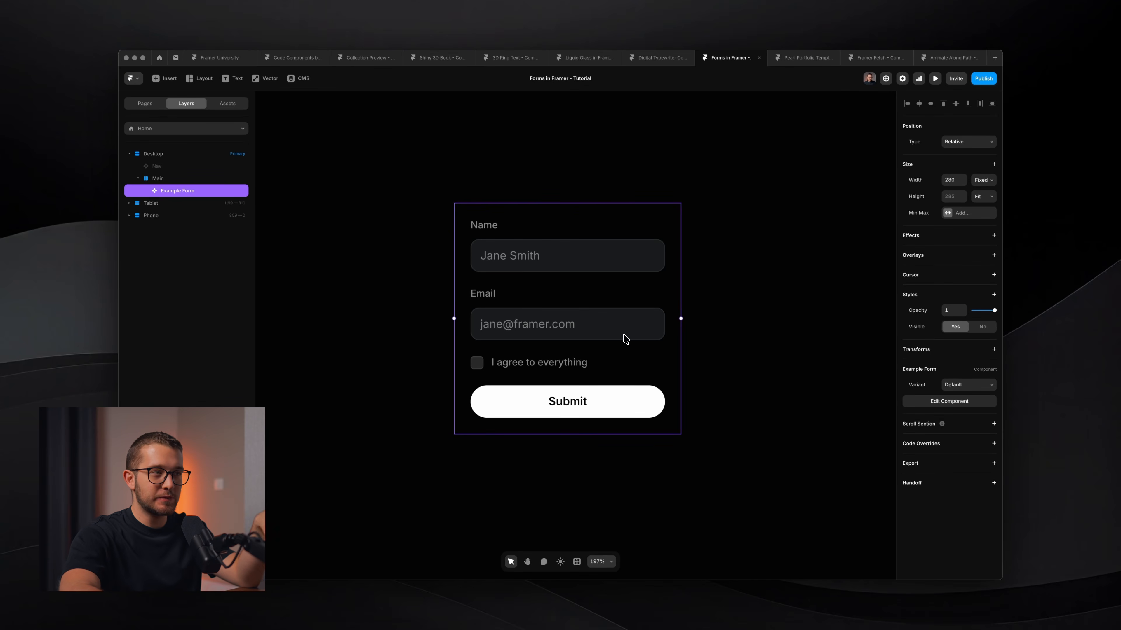
Open the Example Form component and check its Send To Email settings.
double_click(625, 339)
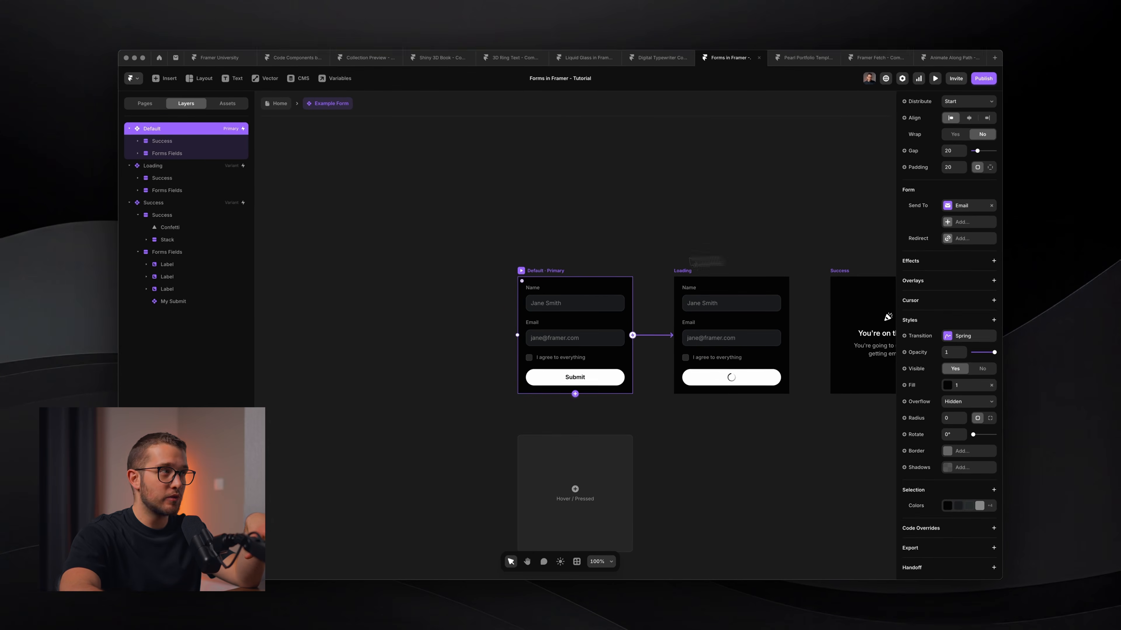
scroll(526, 290, up, 5)
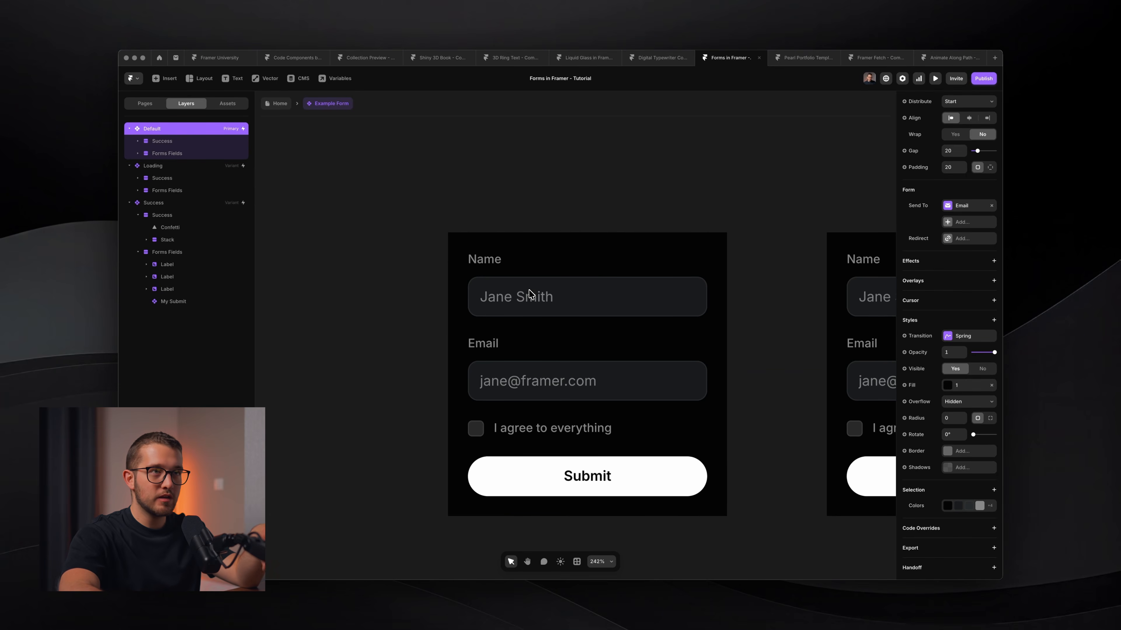
click(952, 209)
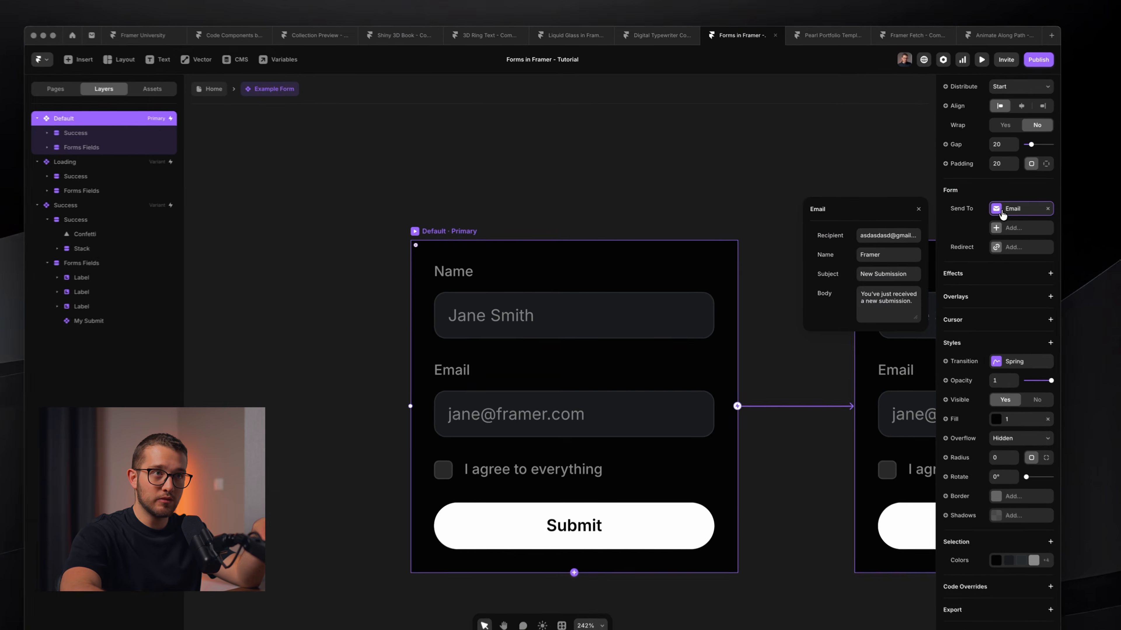
click(953, 209)
Add a Redirect after submission, then remove it so none remains.
click(955, 240)
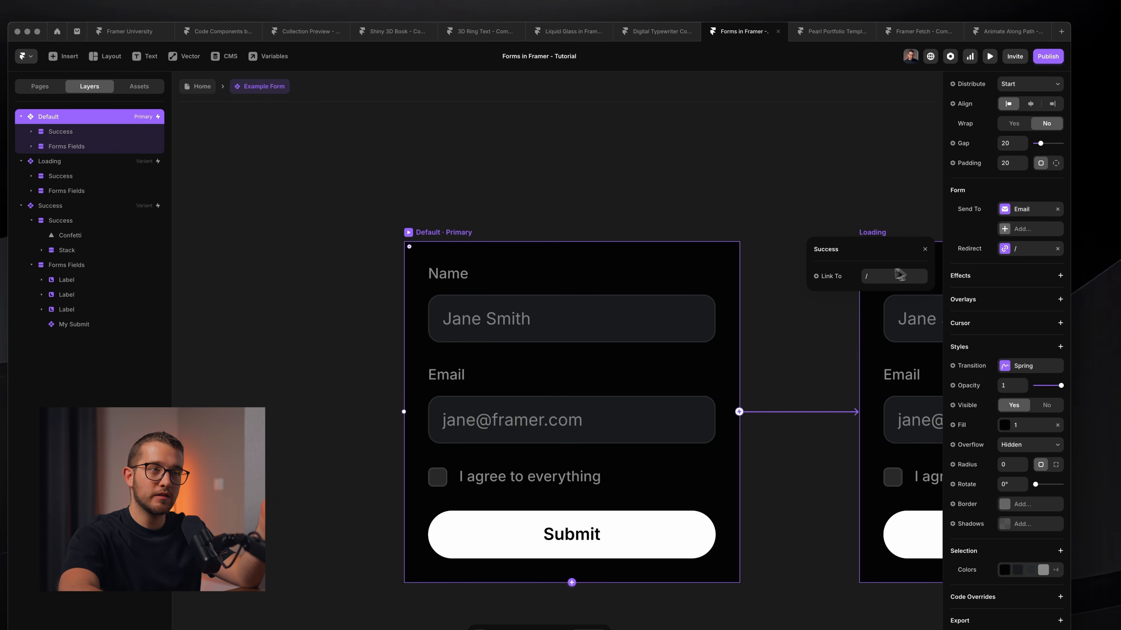
click(889, 277)
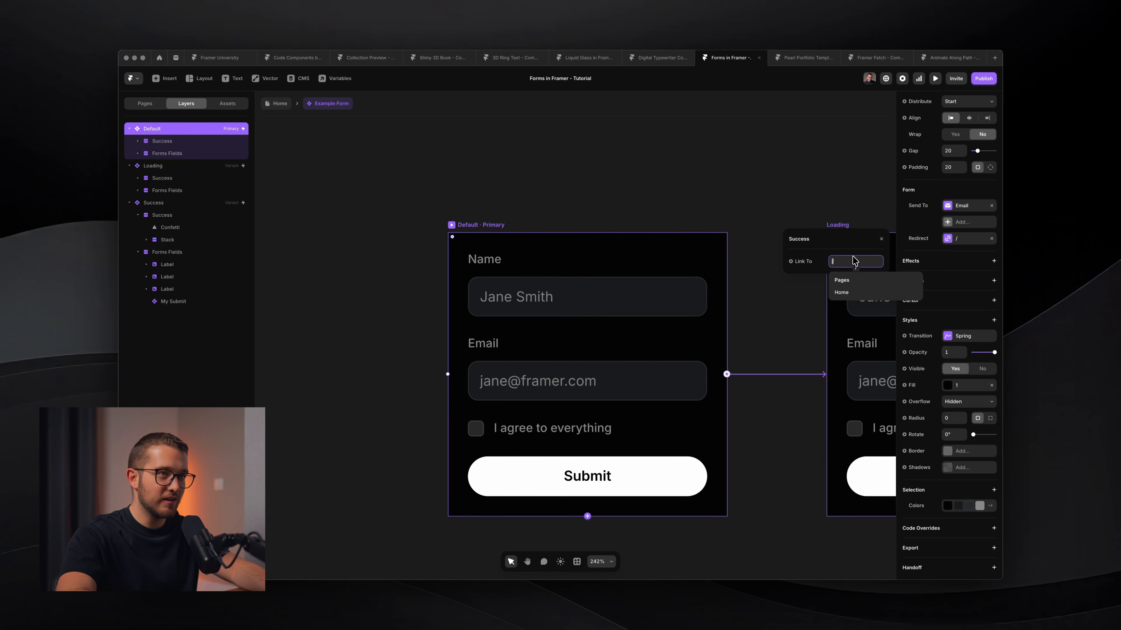
click(882, 239)
click(992, 239)
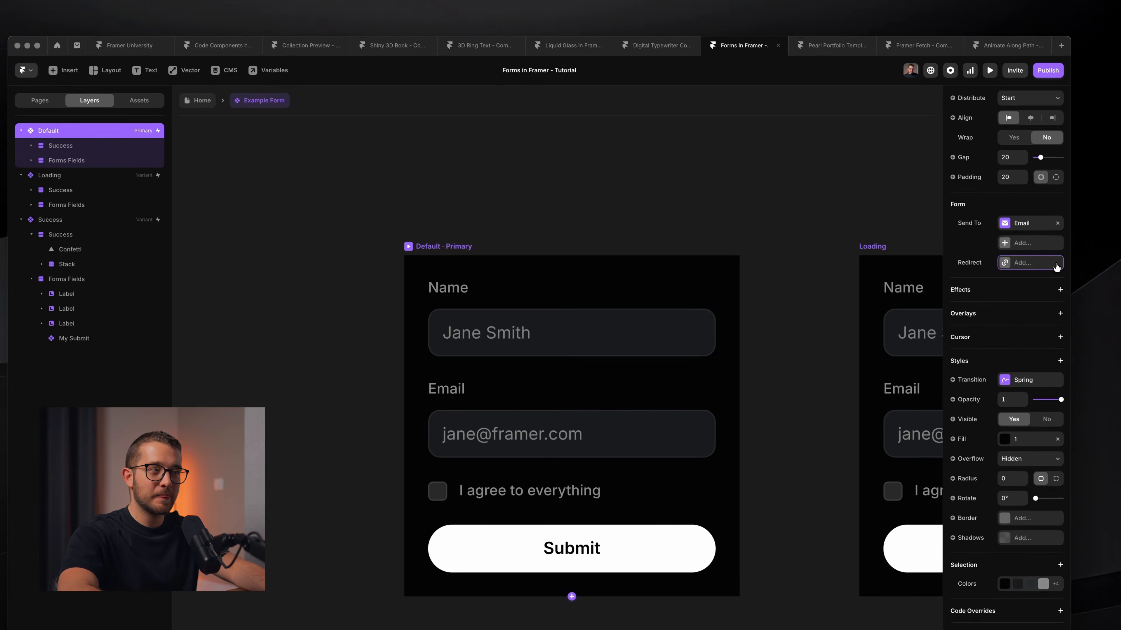
click(725, 180)
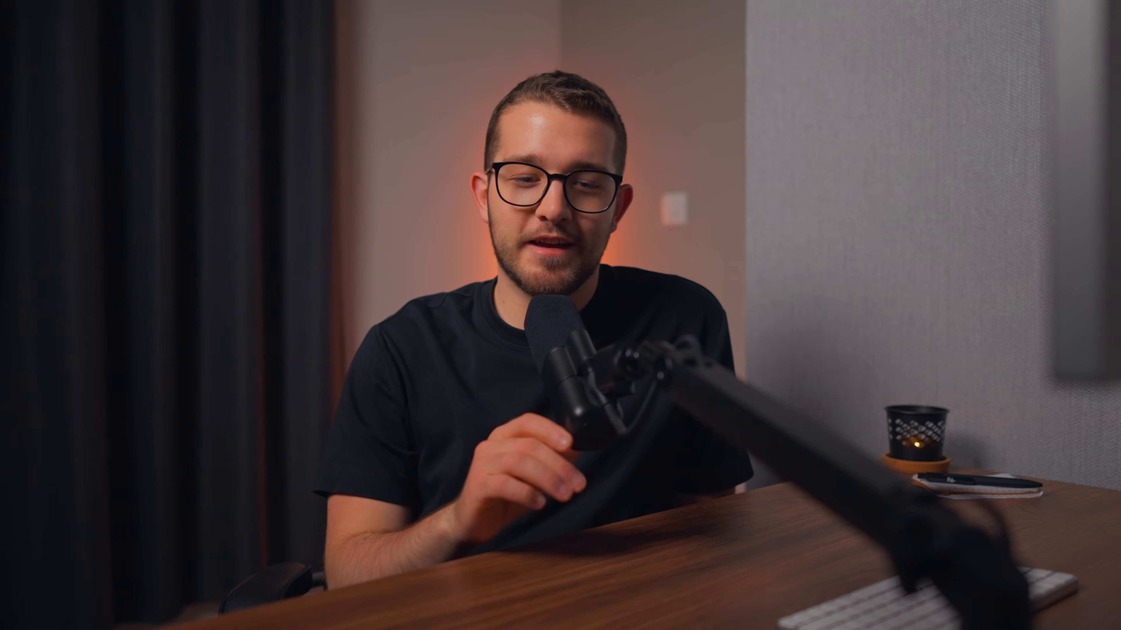